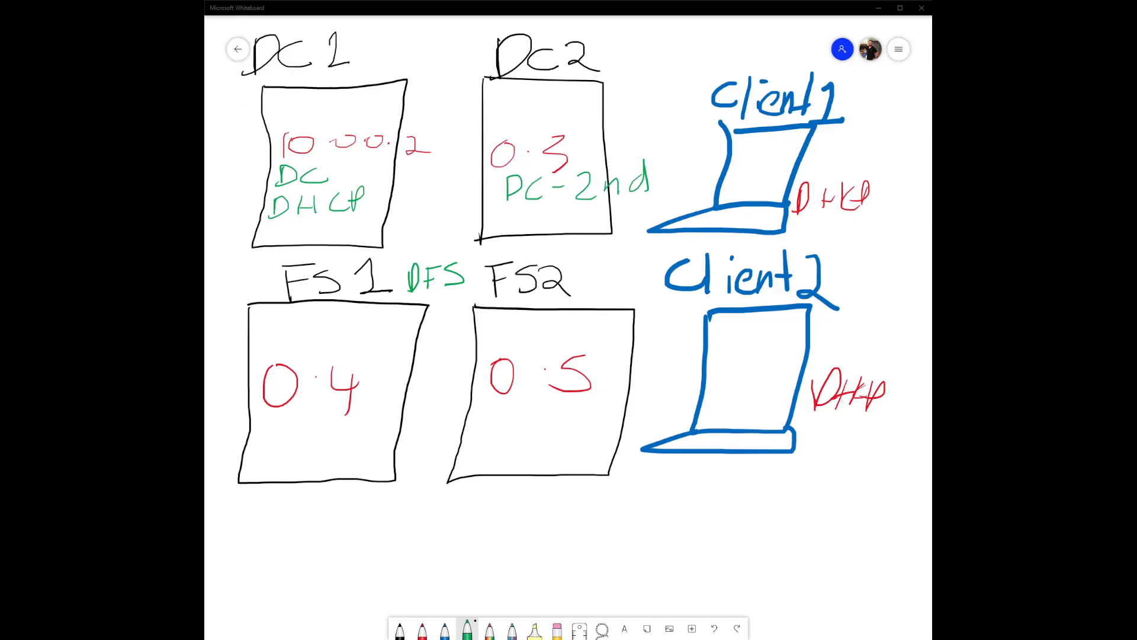
# Step: On the whiteboard, circle DFS between the file servers and write 'user' in DC1
pyautogui.click(359, 220)
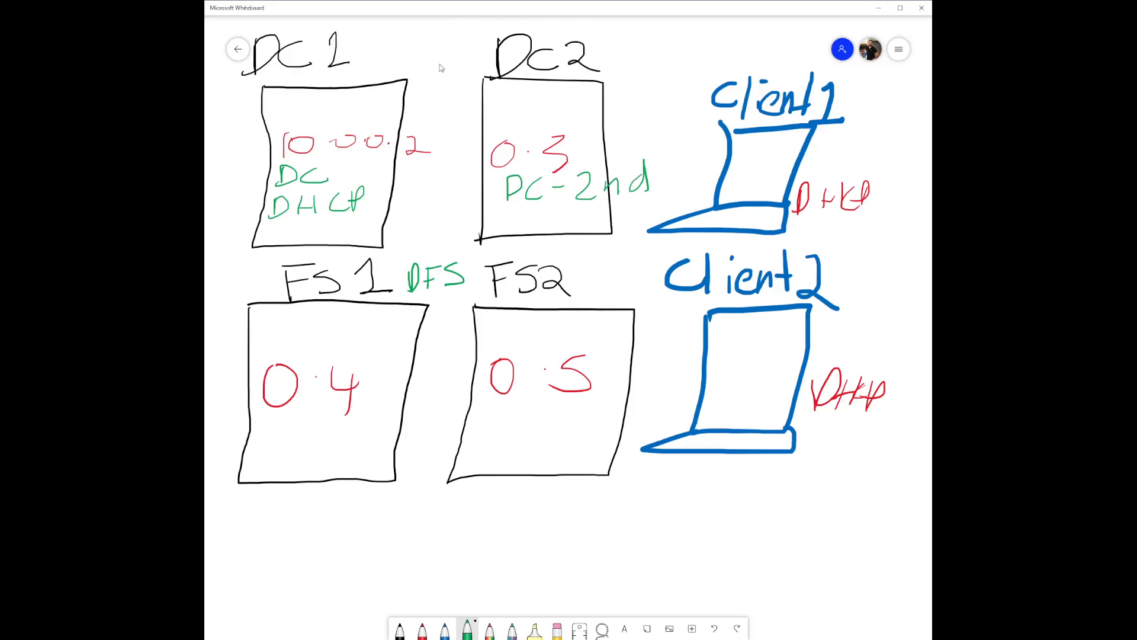
pyautogui.hotkey('alt', 'Tab')
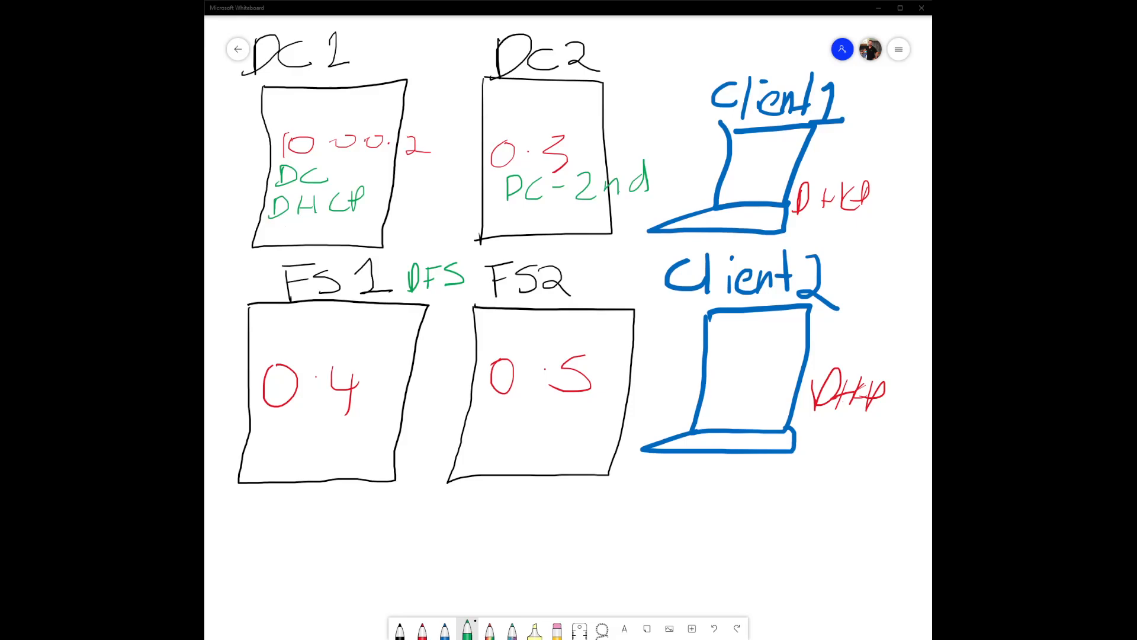
pyautogui.moveTo(457, 254)
pyautogui.mouseDown()
pyautogui.moveTo(386, 285)
pyautogui.moveTo(475, 286)
pyautogui.moveTo(426, 249)
pyautogui.mouseUp()
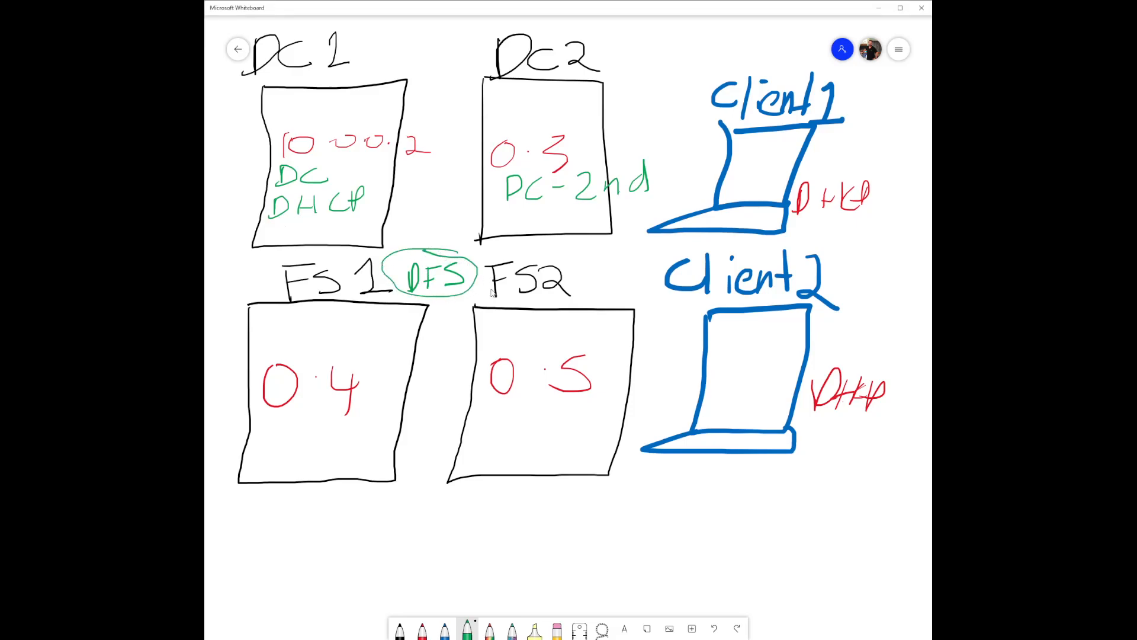
pyautogui.moveTo(274, 225)
pyautogui.mouseDown()
pyautogui.moveTo(272, 234)
pyautogui.moveTo(325, 238)
pyautogui.moveTo(375, 220)
pyautogui.mouseUp()
# Step: Draw Share boxes in FS1 and FS2 joined by a double-headed arrow
pyautogui.moveTo(314, 321)
pyautogui.mouseDown()
pyautogui.moveTo(359, 348)
pyautogui.moveTo(313, 319)
pyautogui.mouseUp()
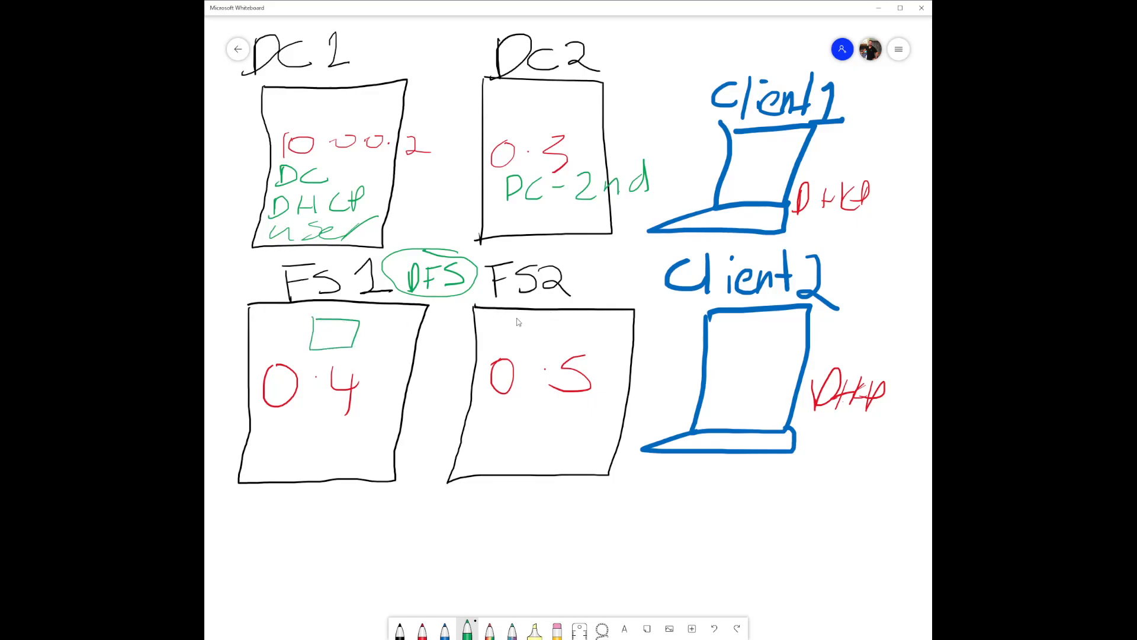
pyautogui.moveTo(557, 351); pyautogui.dragTo(517, 320)
pyautogui.moveTo(365, 334); pyautogui.dragTo(498, 333)
pyautogui.moveTo(379, 327)
pyautogui.mouseDown()
pyautogui.moveTo(362, 336)
pyautogui.moveTo(387, 340)
pyautogui.mouseUp()
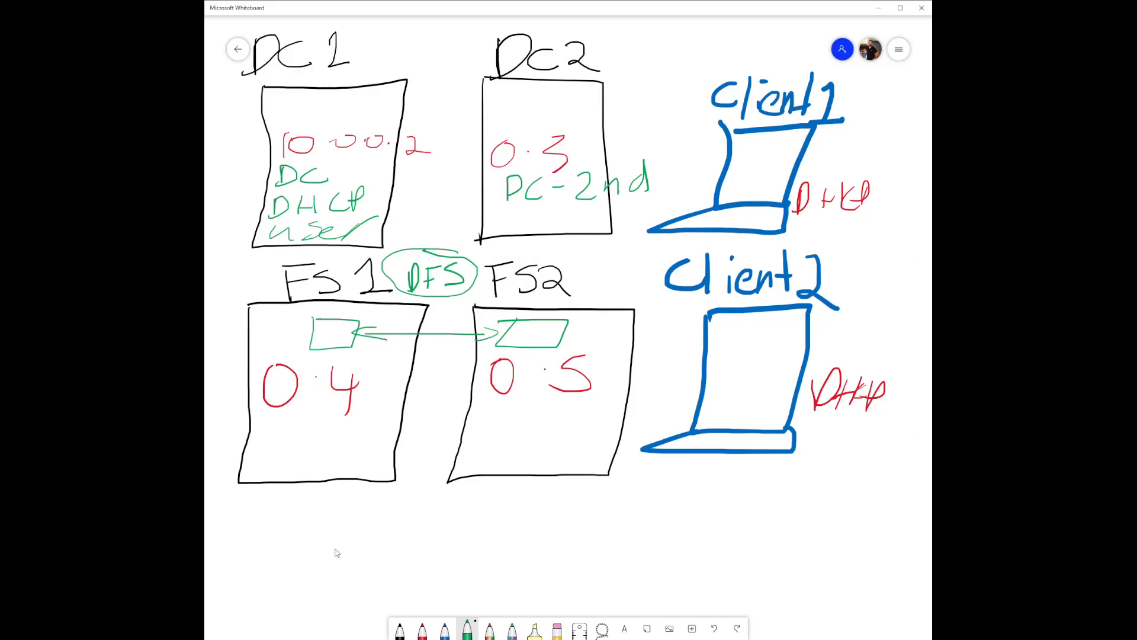
# Step: Write the \share path below FS1, label both boxes Share, and circle the path
pyautogui.moveTo(312, 520)
pyautogui.mouseDown()
pyautogui.moveTo(308, 534)
pyautogui.moveTo(329, 552)
pyautogui.moveTo(399, 544)
pyautogui.moveTo(382, 554)
pyautogui.mouseUp()
pyautogui.moveTo(251, 523)
pyautogui.mouseDown()
pyautogui.moveTo(291, 552)
pyautogui.moveTo(341, 549)
pyautogui.mouseUp()
pyautogui.moveTo(430, 516)
pyautogui.mouseDown()
pyautogui.moveTo(477, 550)
pyautogui.moveTo(579, 552)
pyautogui.moveTo(650, 533)
pyautogui.mouseUp()
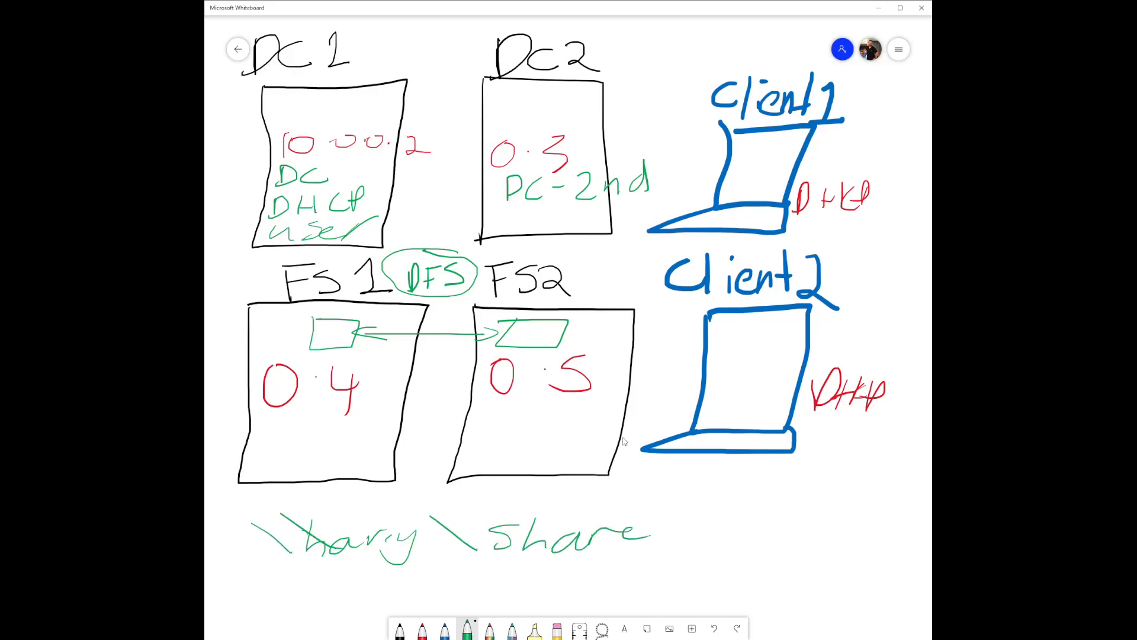
pyautogui.moveTo(521, 323)
pyautogui.mouseDown()
pyautogui.moveTo(533, 344)
pyautogui.moveTo(616, 342)
pyautogui.mouseUp()
pyautogui.moveTo(320, 327)
pyautogui.mouseDown()
pyautogui.moveTo(286, 349)
pyautogui.moveTo(355, 338)
pyautogui.mouseUp()
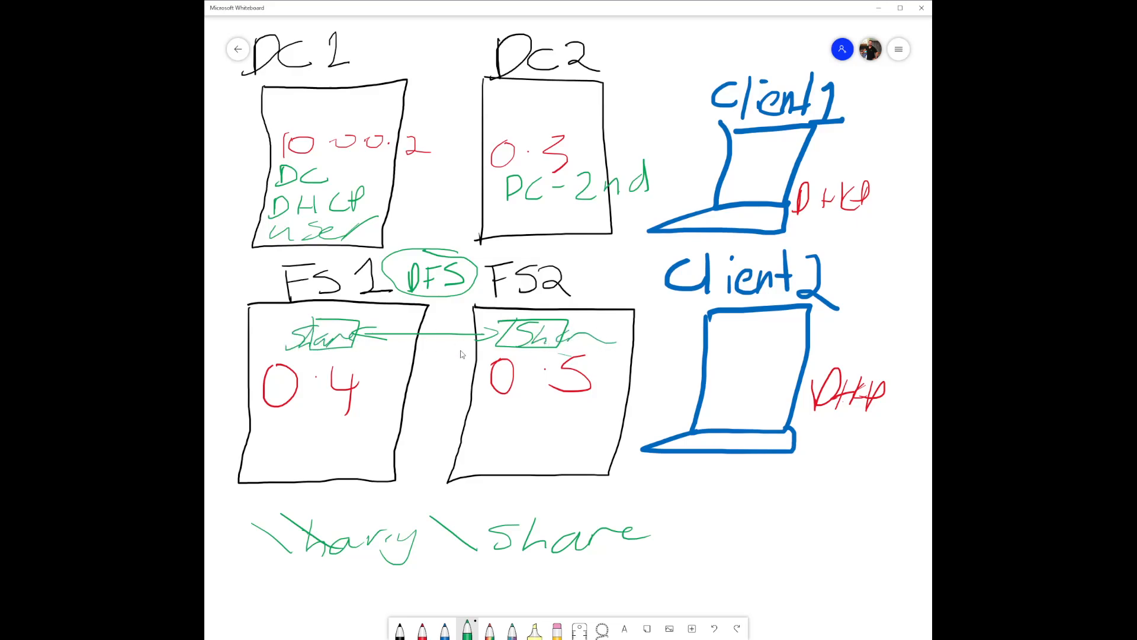
pyautogui.moveTo(249, 572)
pyautogui.mouseDown()
pyautogui.moveTo(216, 536)
pyautogui.moveTo(430, 508)
pyautogui.moveTo(656, 515)
pyautogui.moveTo(447, 586)
pyautogui.moveTo(242, 574)
pyautogui.mouseUp()
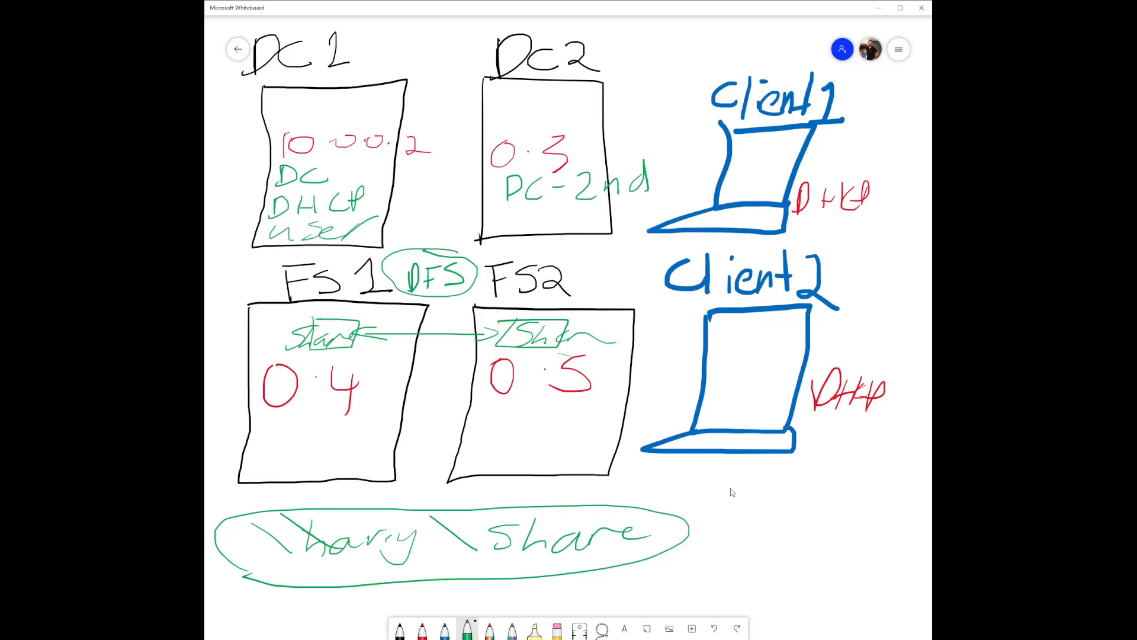
# Step: Handwrite Phase 1, Phase 2 and Phase 3 under Client2, dash the DC item, and start another phase line
pyautogui.moveTo(719, 487)
pyautogui.mouseDown()
pyautogui.moveTo(713, 520)
pyautogui.moveTo(719, 504)
pyautogui.moveTo(827, 501)
pyautogui.moveTo(870, 469)
pyautogui.moveTo(843, 506)
pyautogui.mouseUp()
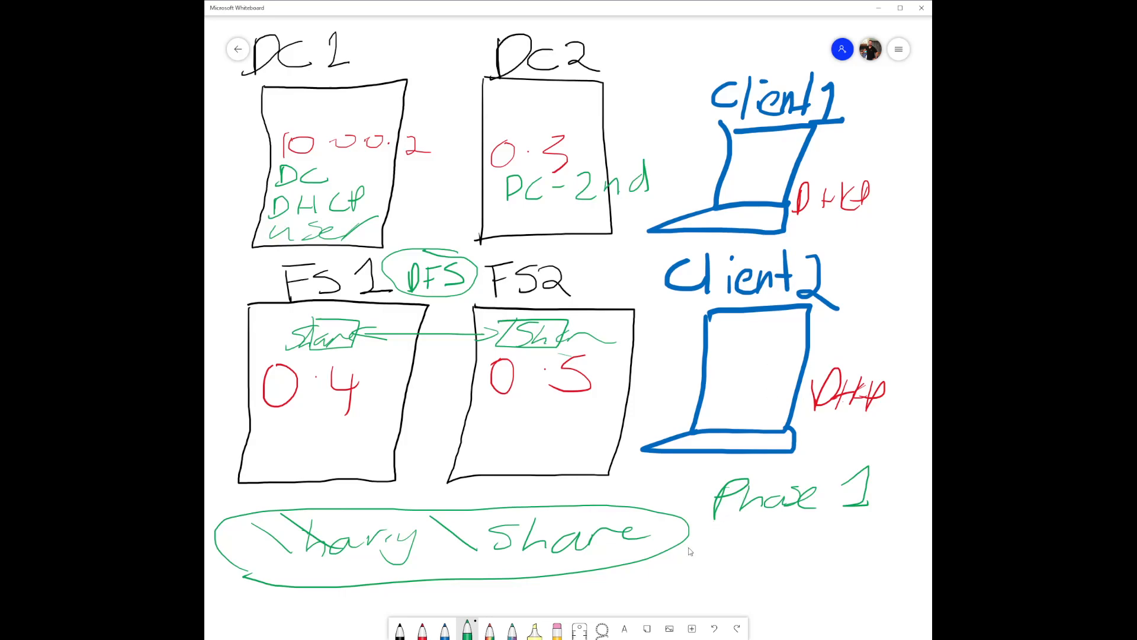
pyautogui.moveTo(717, 535)
pyautogui.mouseDown()
pyautogui.moveTo(706, 565)
pyautogui.moveTo(734, 527)
pyautogui.moveTo(719, 548)
pyautogui.mouseUp()
pyautogui.moveTo(732, 549)
pyautogui.mouseDown()
pyautogui.moveTo(745, 540)
pyautogui.moveTo(759, 564)
pyautogui.moveTo(811, 546)
pyautogui.moveTo(818, 558)
pyautogui.moveTo(874, 548)
pyautogui.mouseUp()
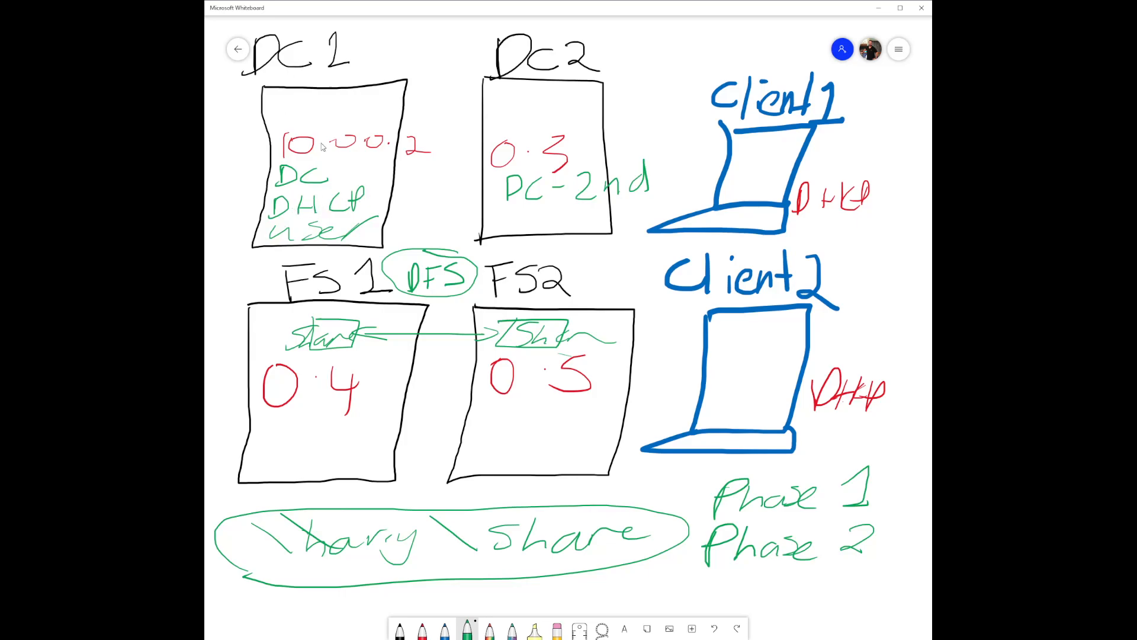
pyautogui.moveTo(335, 172); pyautogui.dragTo(330, 173)
pyautogui.moveTo(711, 570)
pyautogui.mouseDown()
pyautogui.moveTo(710, 604)
pyautogui.moveTo(718, 583)
pyautogui.moveTo(805, 589)
pyautogui.moveTo(862, 577)
pyautogui.moveTo(831, 590)
pyautogui.mouseUp()
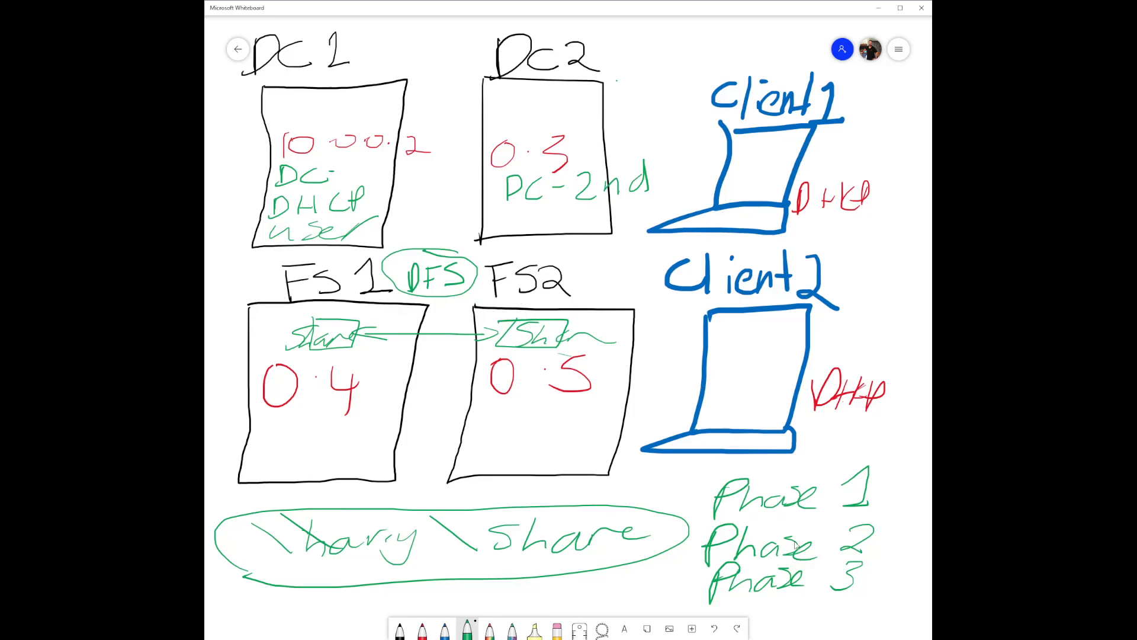
pyautogui.moveTo(759, 602)
pyautogui.mouseDown()
pyautogui.moveTo(777, 597)
pyautogui.moveTo(771, 605)
pyautogui.moveTo(798, 622)
pyautogui.moveTo(883, 604)
pyautogui.moveTo(897, 610)
pyautogui.moveTo(886, 622)
pyautogui.mouseUp()
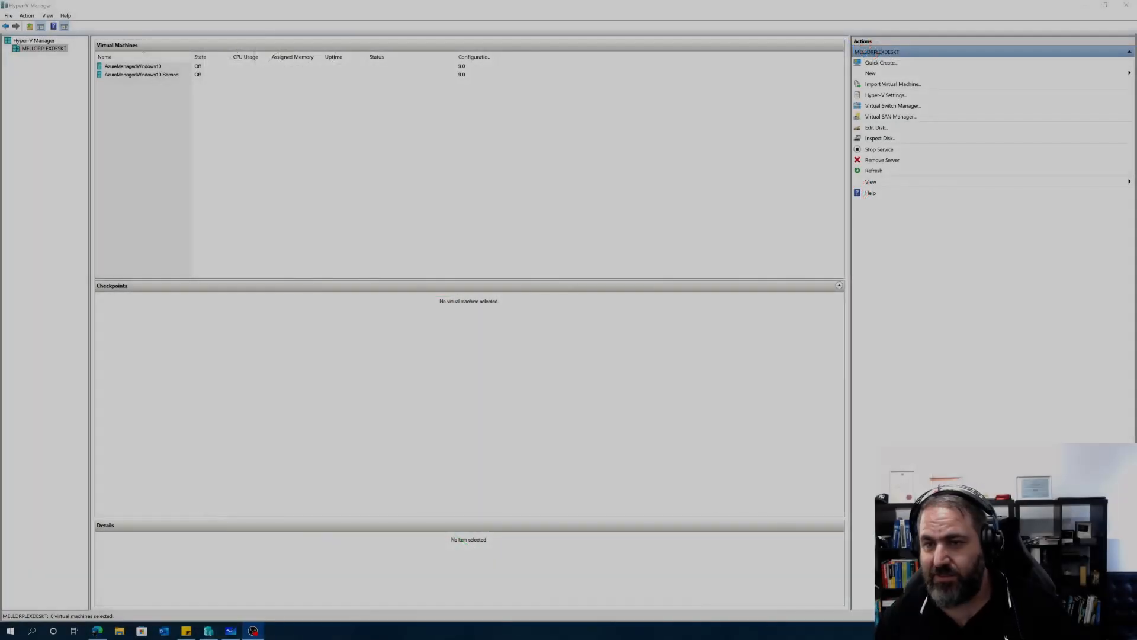
# Step: Inspect the AzureManagedWindows10 and AzureManagedWindows10-Second virtual machines in turn
pyautogui.click(108, 74)
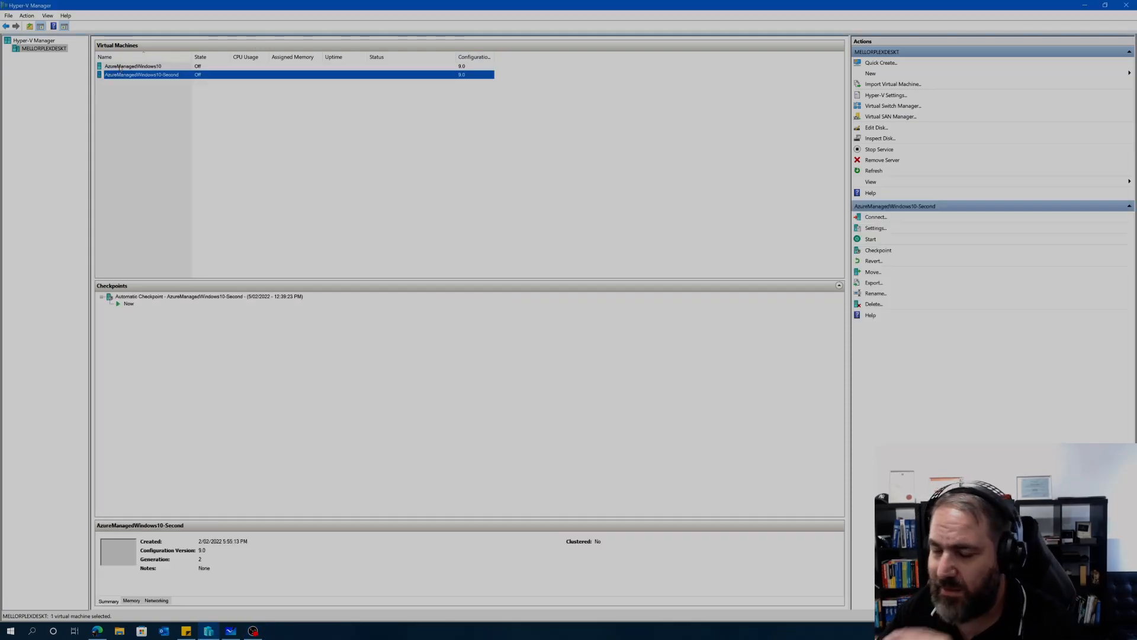
pyautogui.click(121, 66)
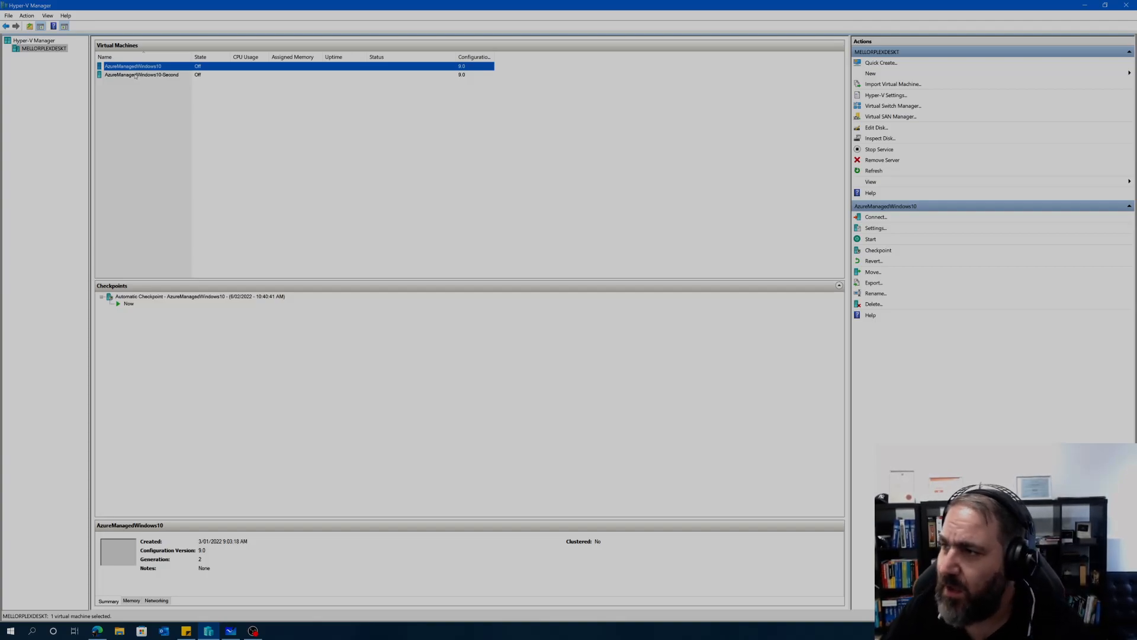
pyautogui.click(112, 75)
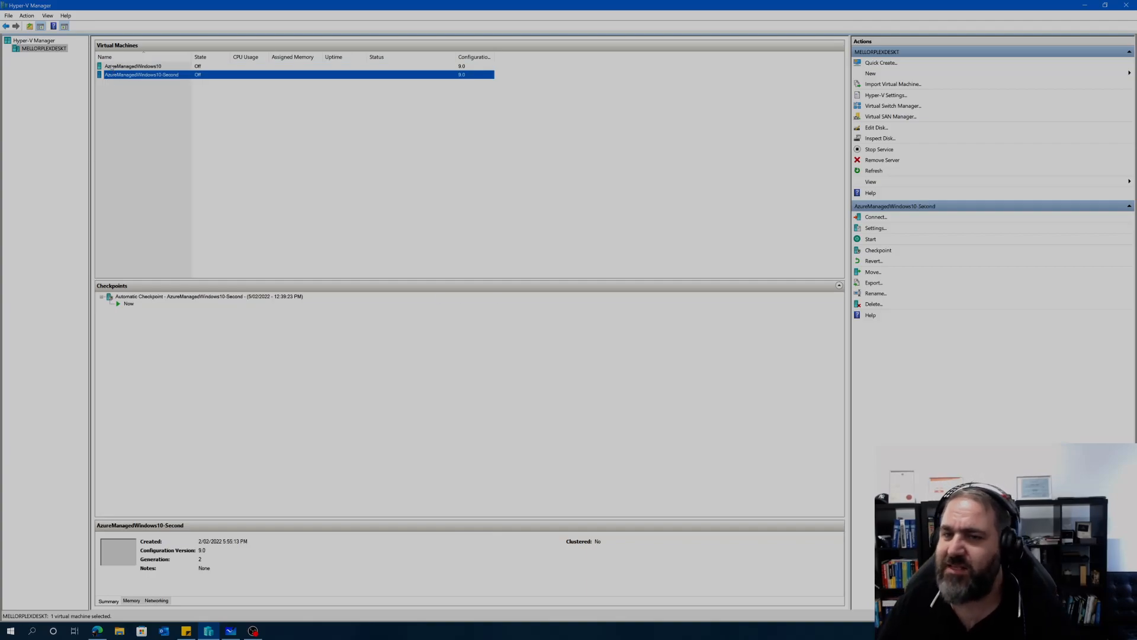
pyautogui.click(112, 67)
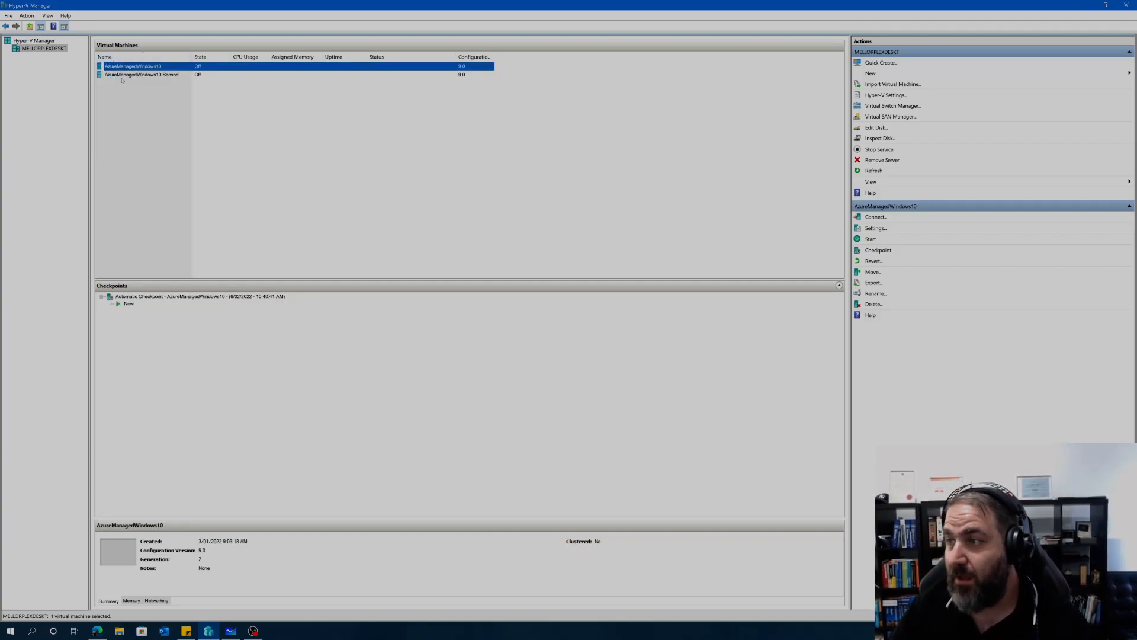
# Step: Clear the VM selection and bring the Edge window into view
pyautogui.click(129, 87)
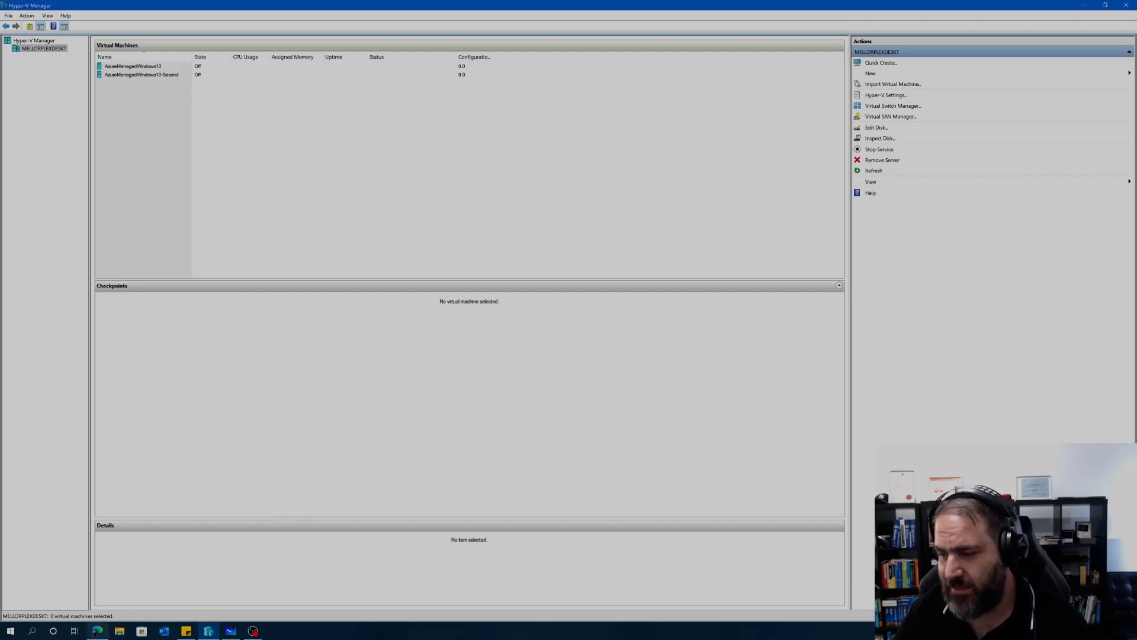
pyautogui.click(96, 631)
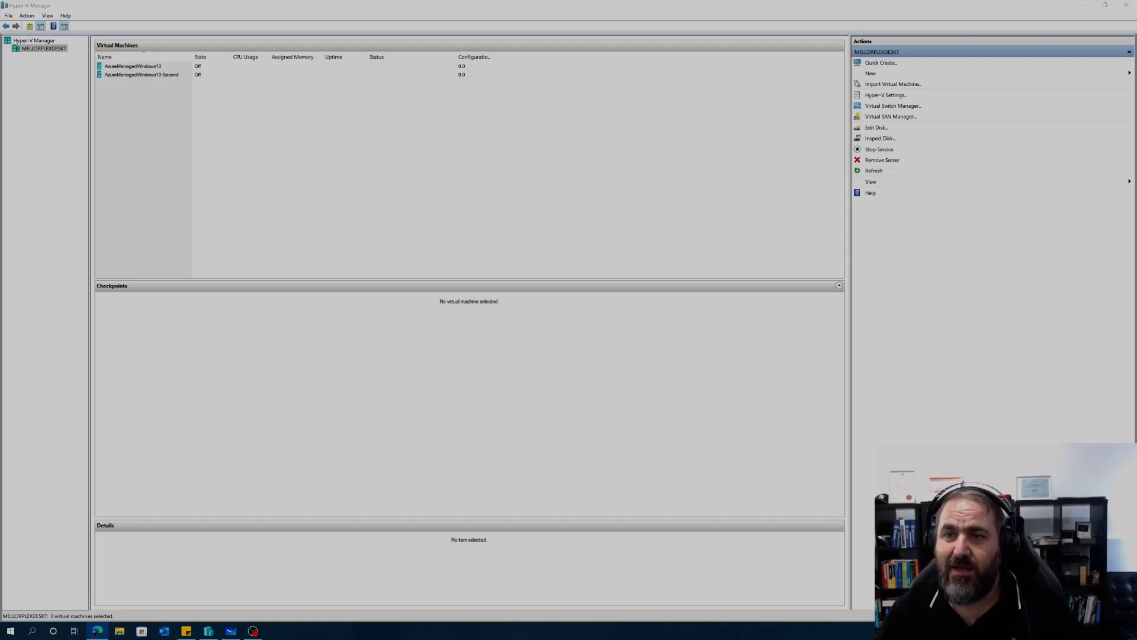
pyautogui.moveTo(476, 29); pyautogui.dragTo(315, 53)
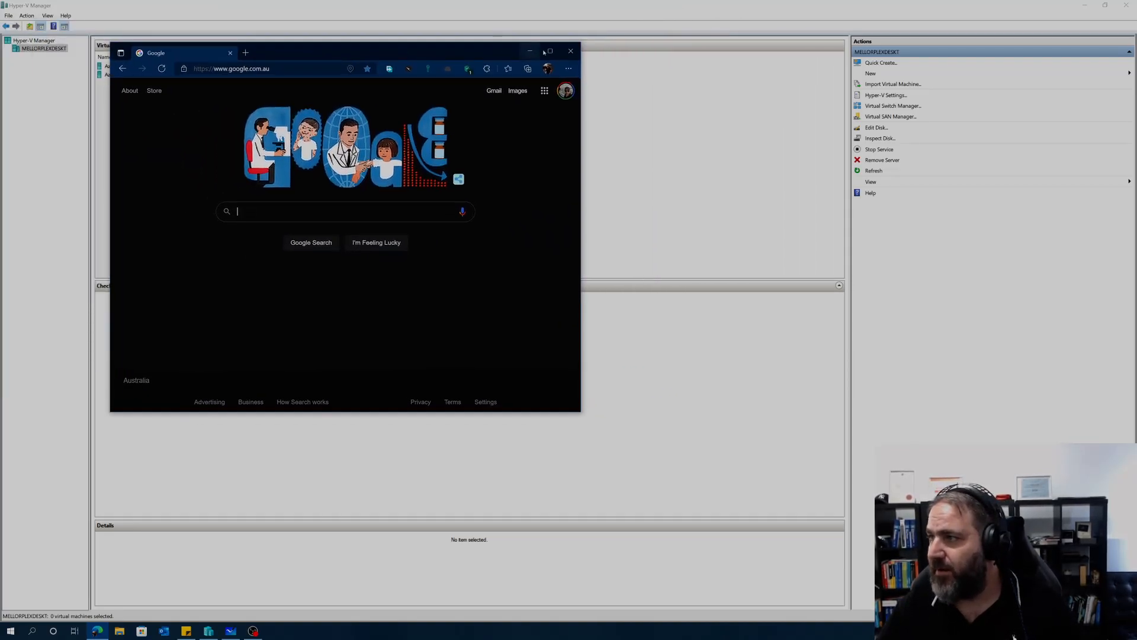
# Step: Maximize Edge and load the Google home page
pyautogui.click(549, 50)
pyautogui.hotkey('ctrl', 'l')
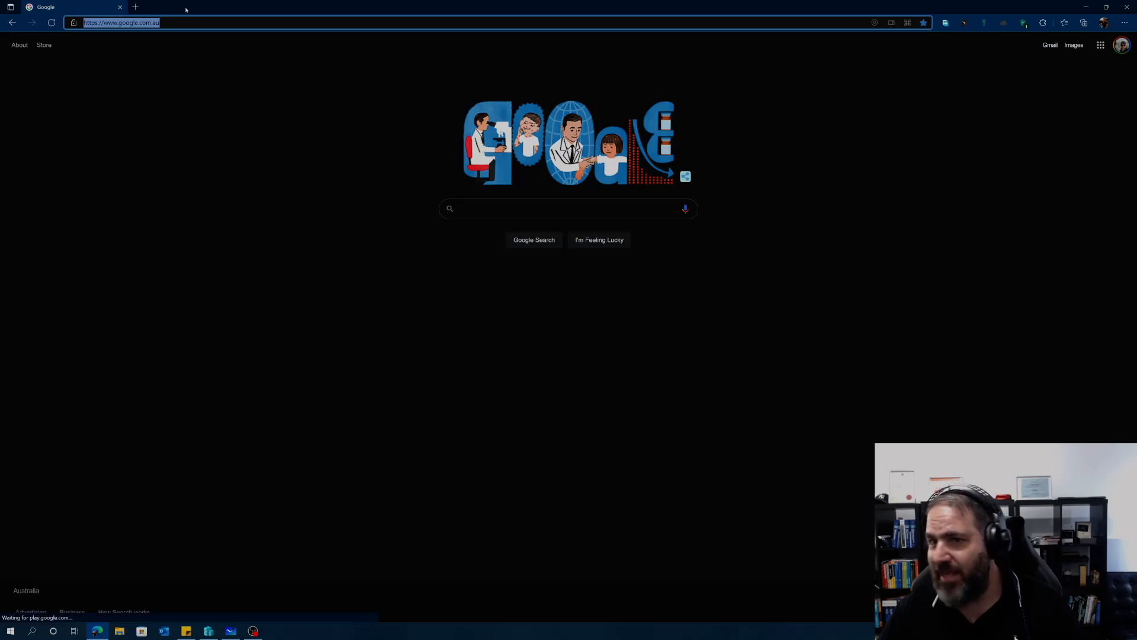
pyautogui.write('goo')
pyautogui.press('Return')
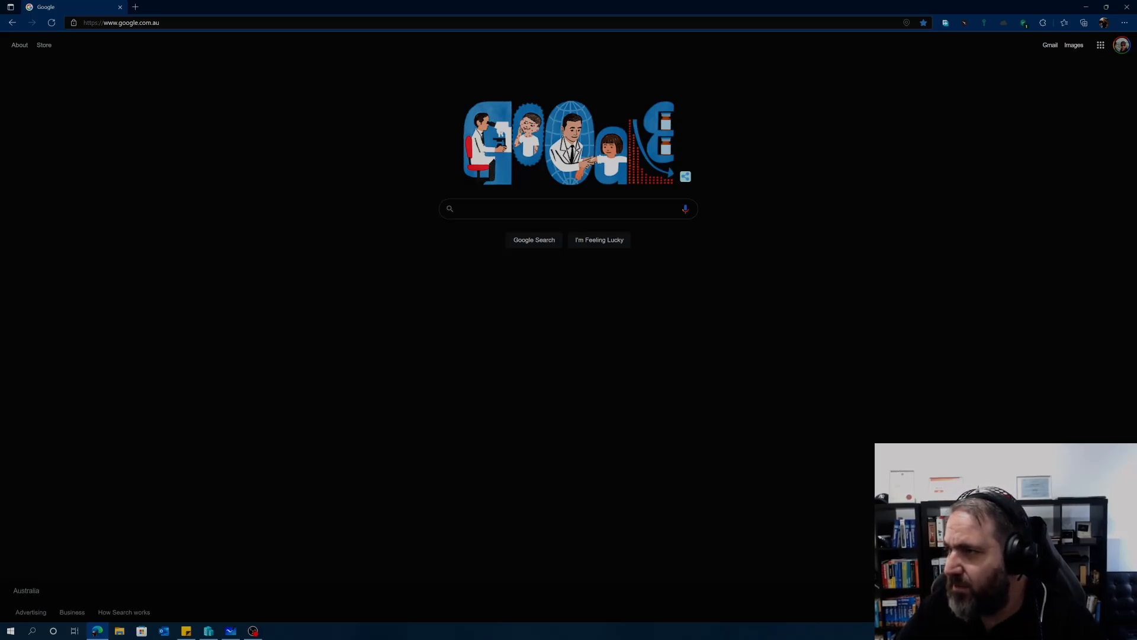
# Step: Search Google for 'windows 2016 evaluation center'
pyautogui.hotkey('ctrl', 'l')
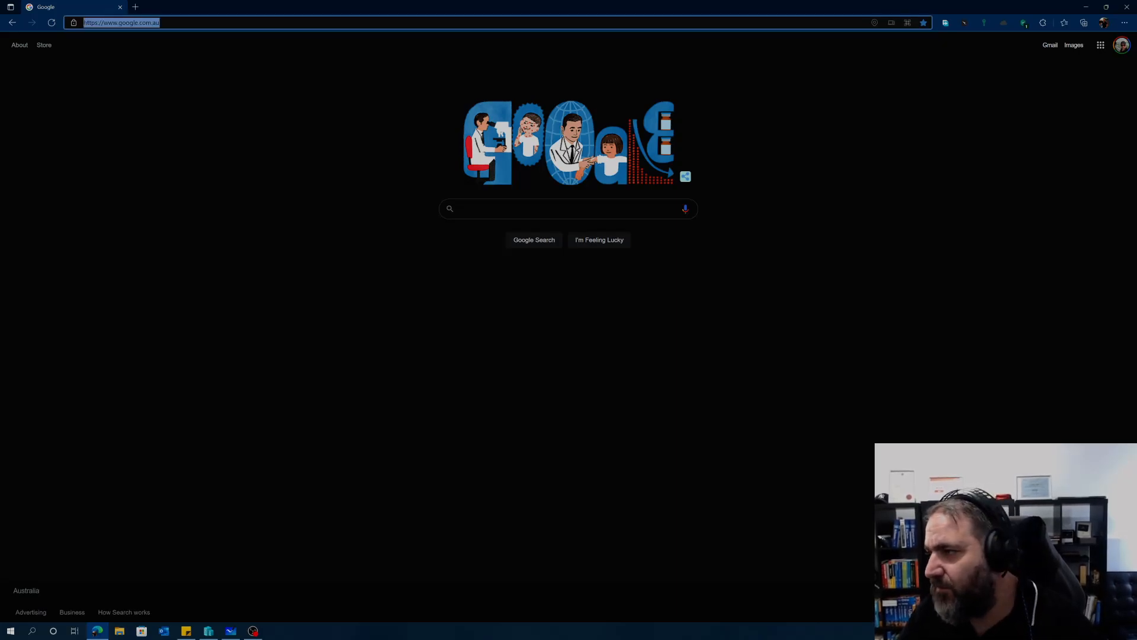
pyautogui.click(551, 208)
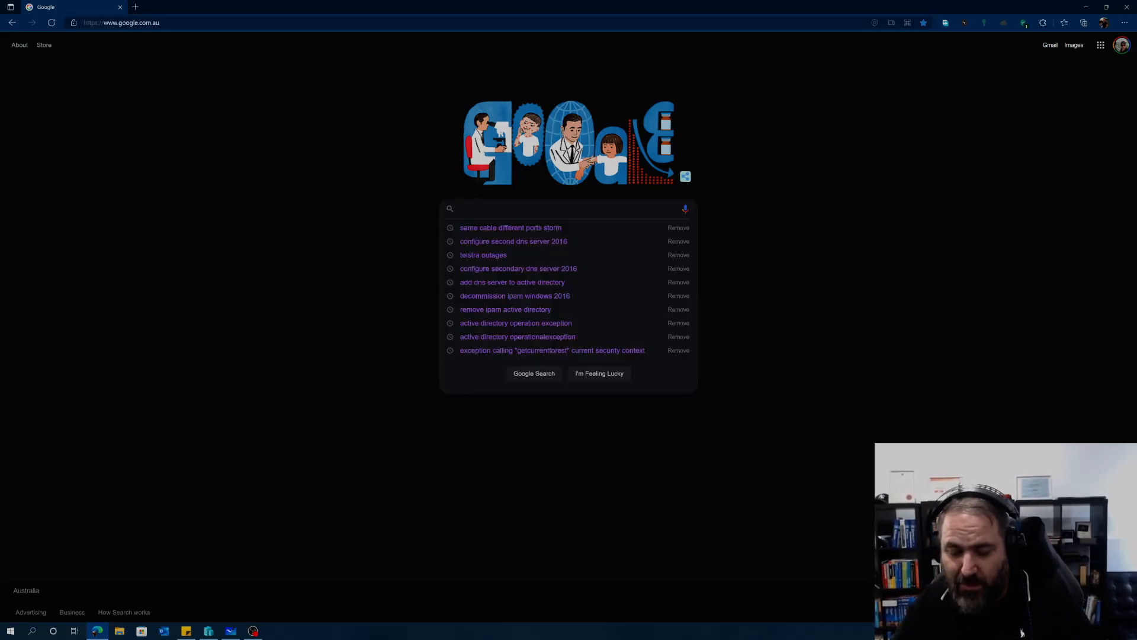
pyautogui.write('windows 20')
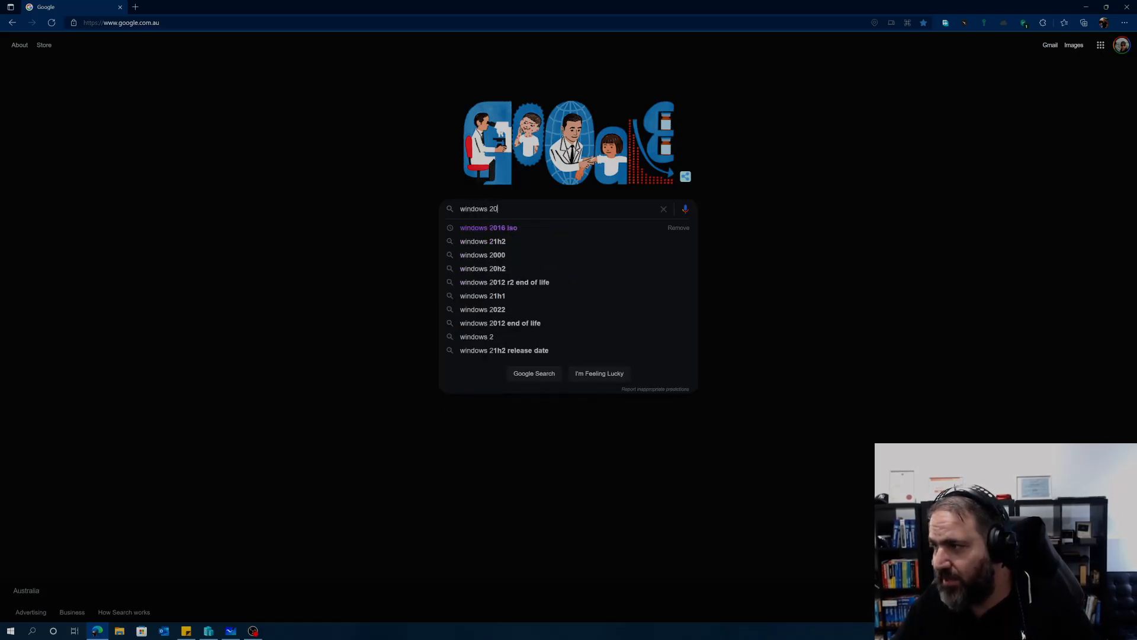
pyautogui.write('16 ev')
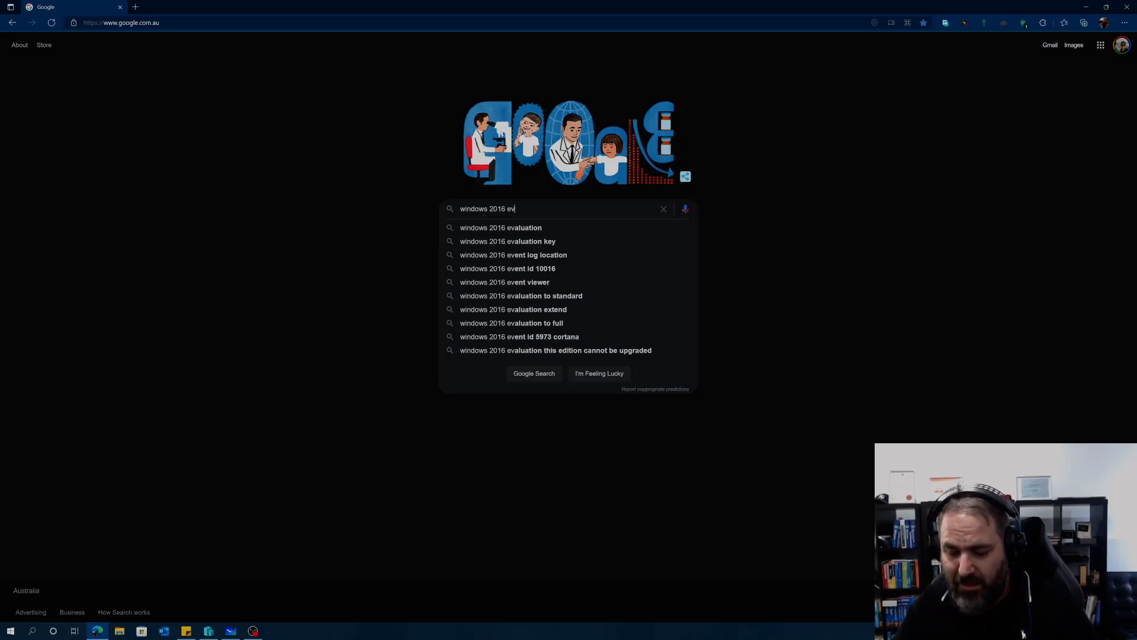
pyautogui.write('aluation center')
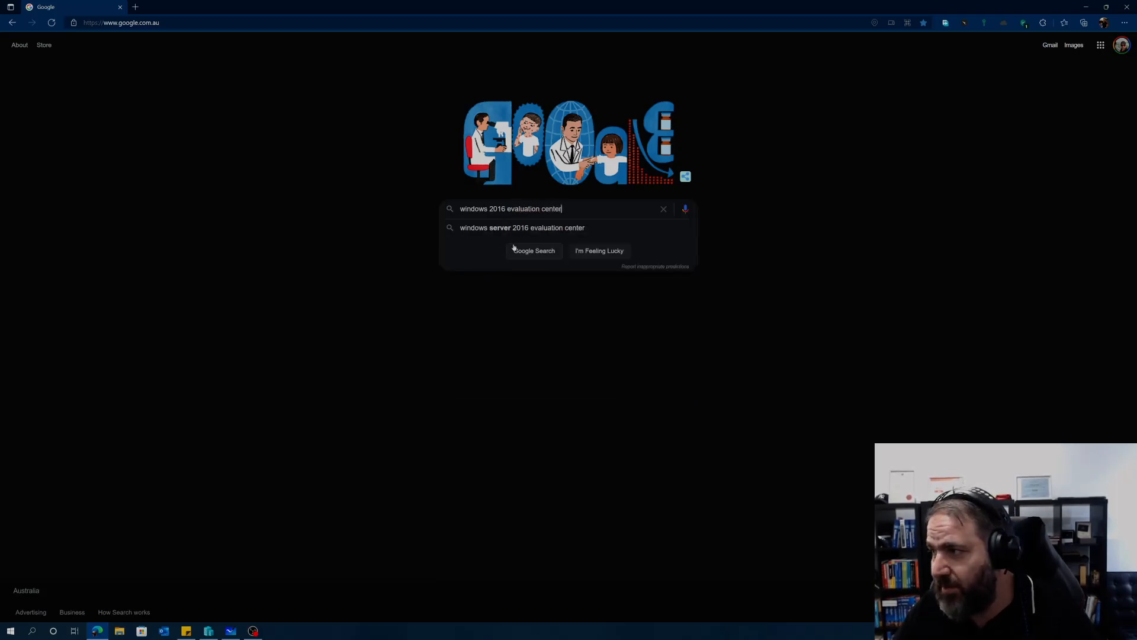
pyautogui.click(520, 251)
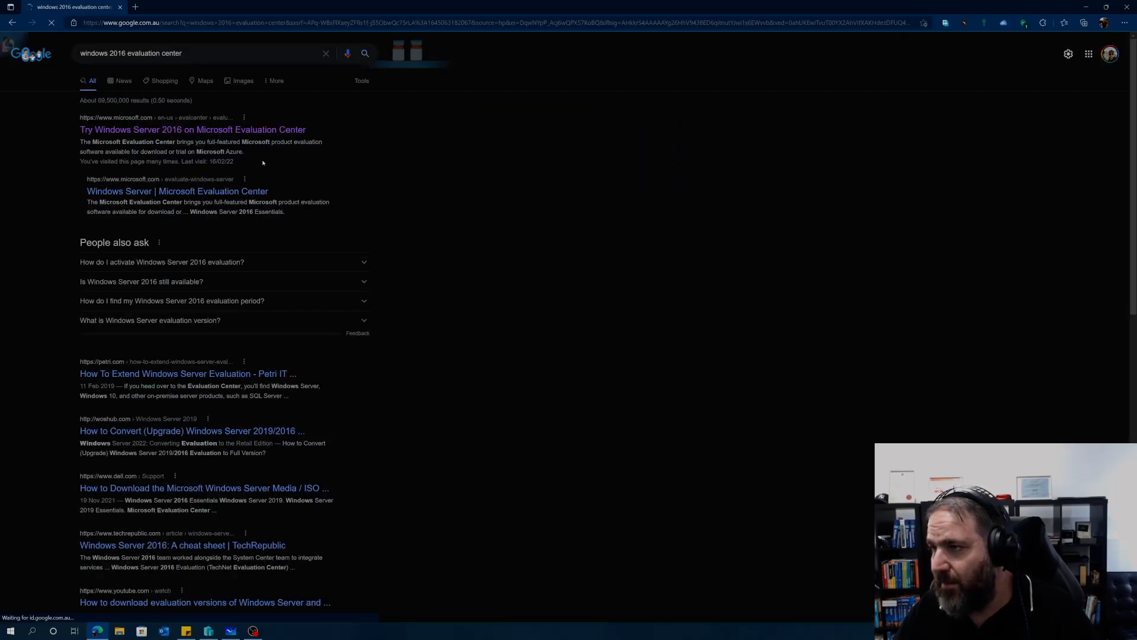
# Step: Open the Windows Server 2016 Evaluation Center result in a new tab and scroll its offerings
pyautogui.rightClick(209, 131)
pyautogui.click(233, 139)
pyautogui.click(177, 7)
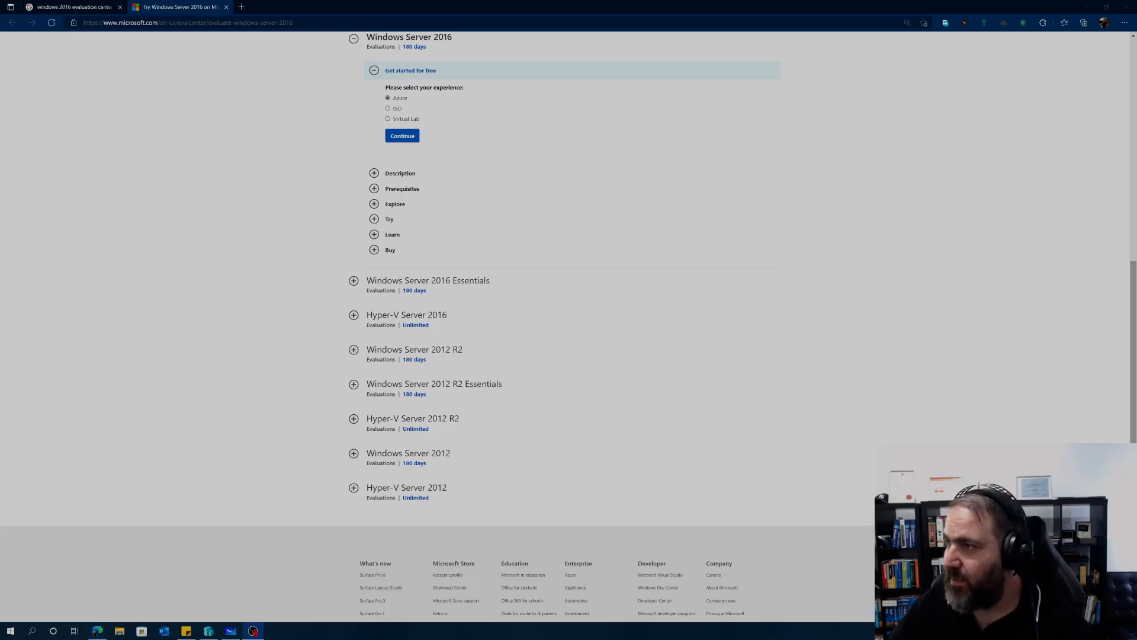
pyautogui.click(53, 8)
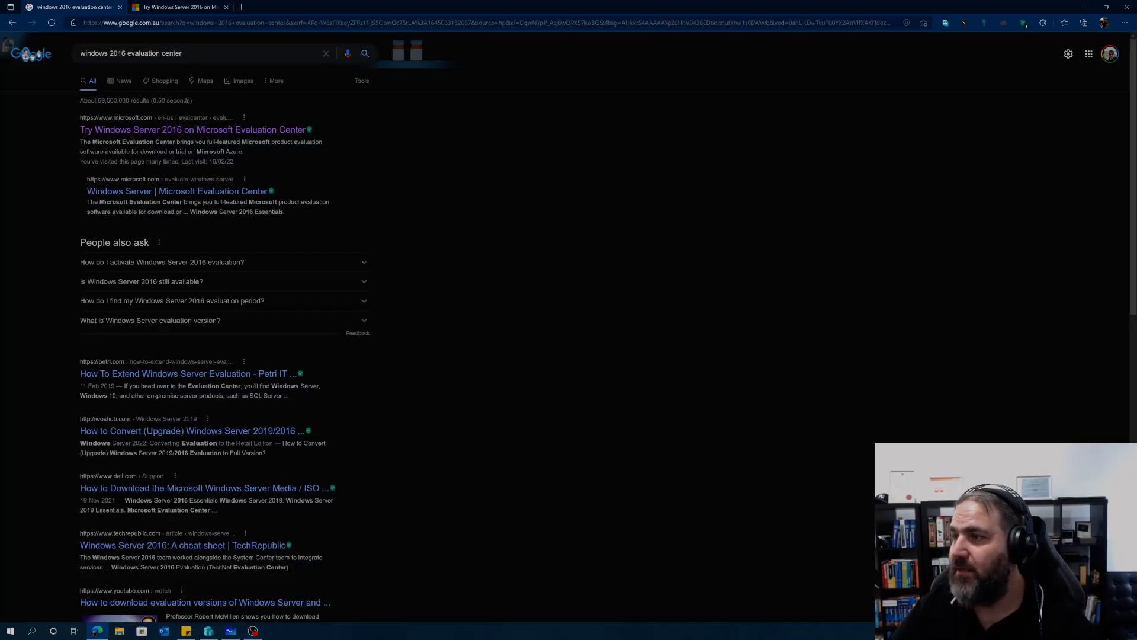
pyautogui.click(177, 7)
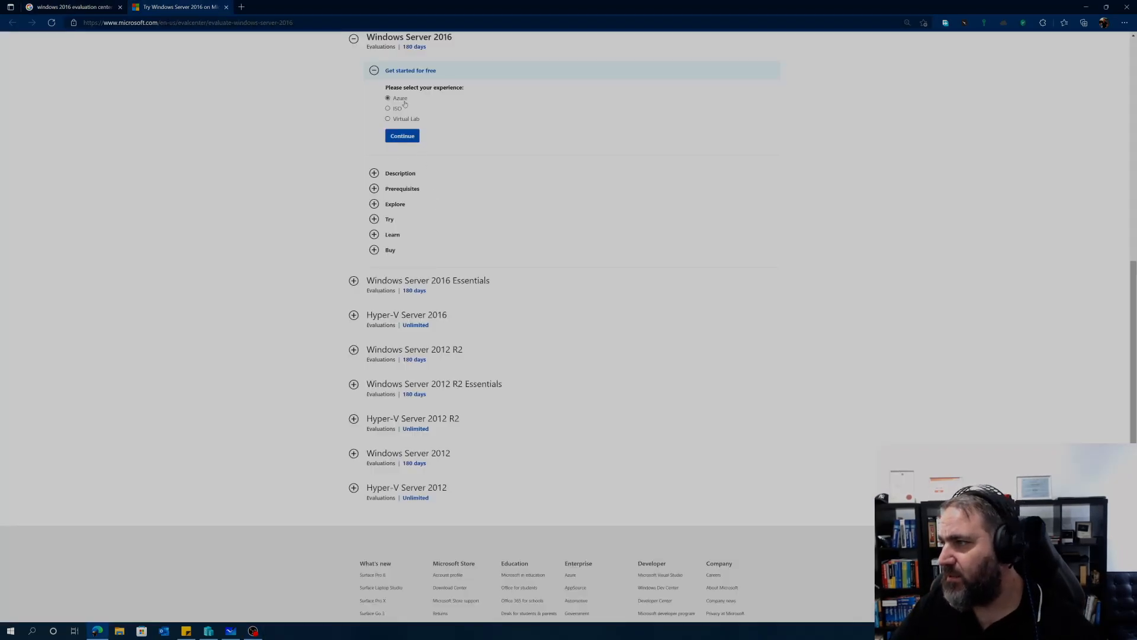
pyautogui.scroll(5, 402, 110)
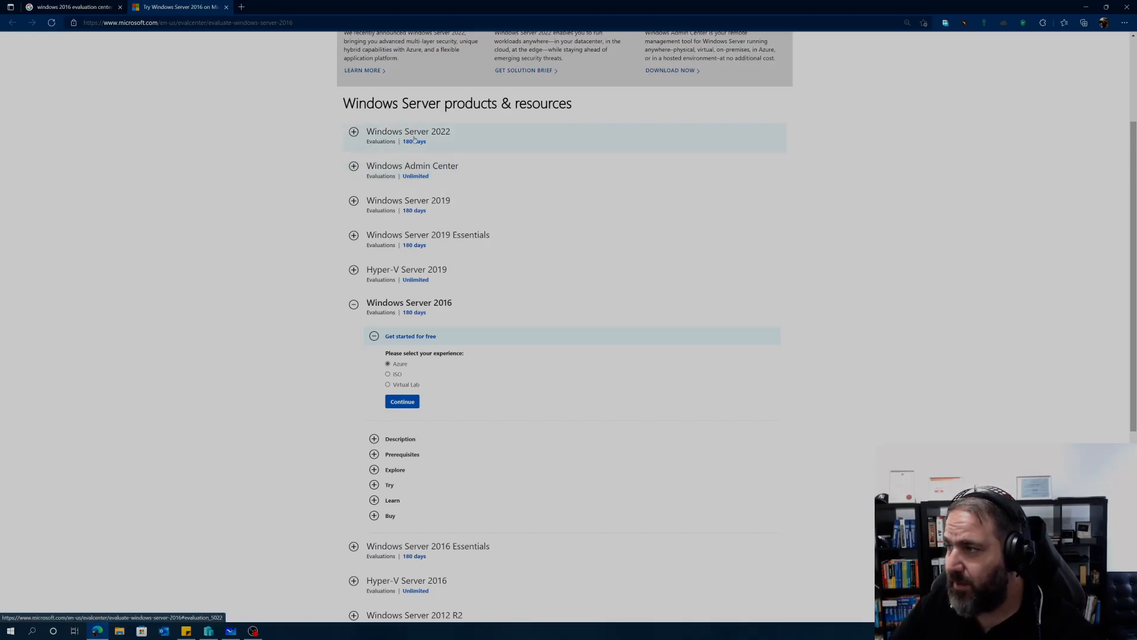
pyautogui.scroll(-2, 380, 113)
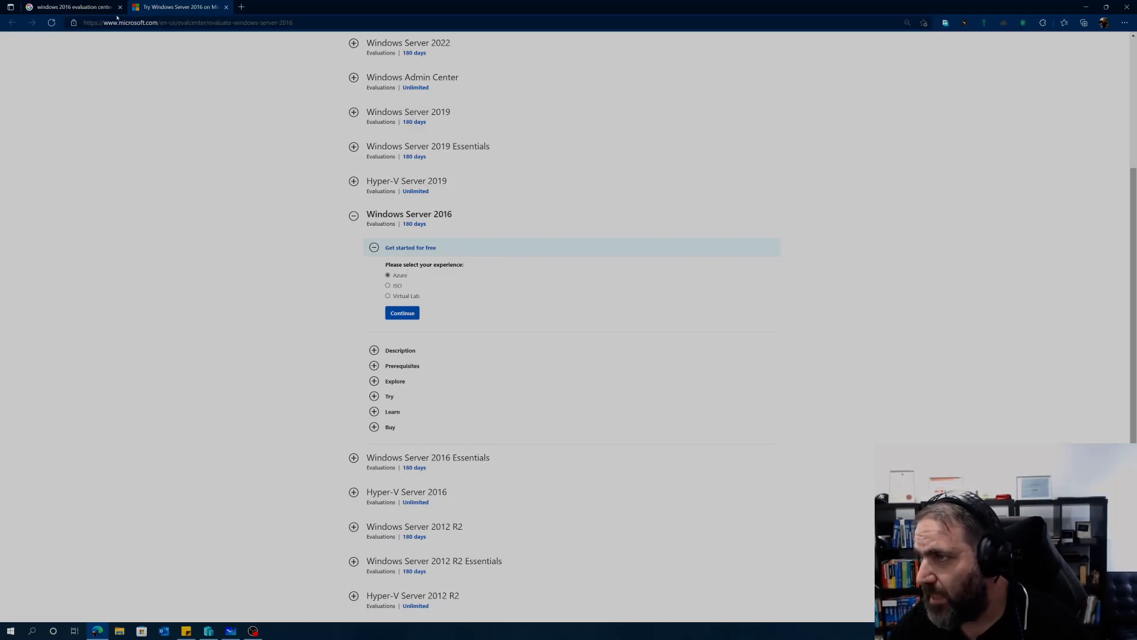
# Step: Change the Google search to 'windows 10 evaluation center'
pyautogui.click(79, 8)
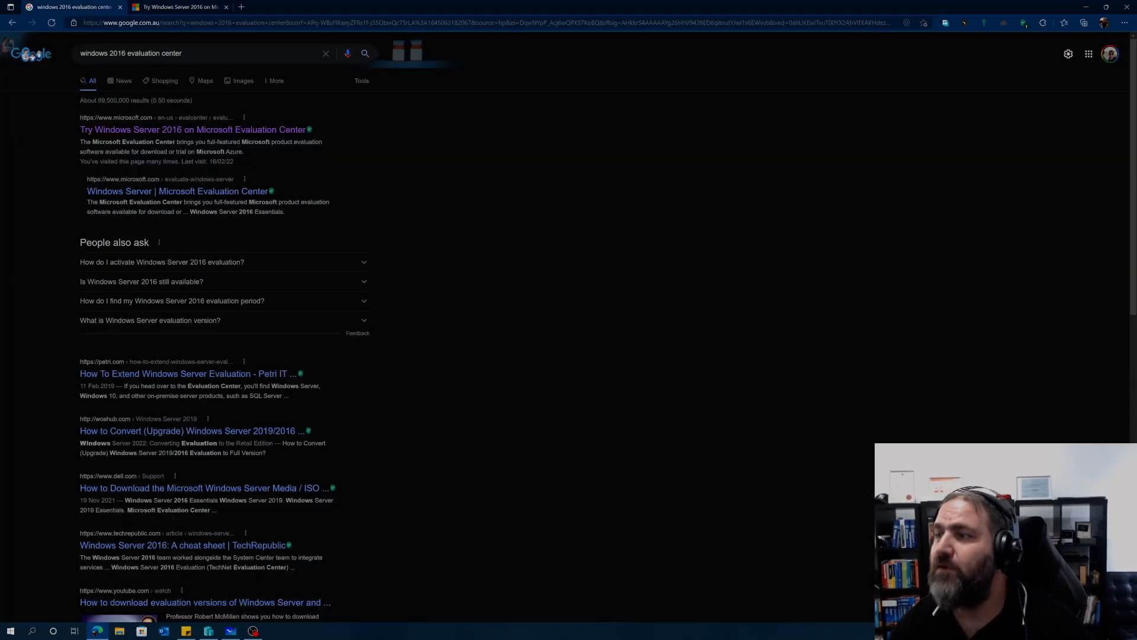
pyautogui.click(125, 54)
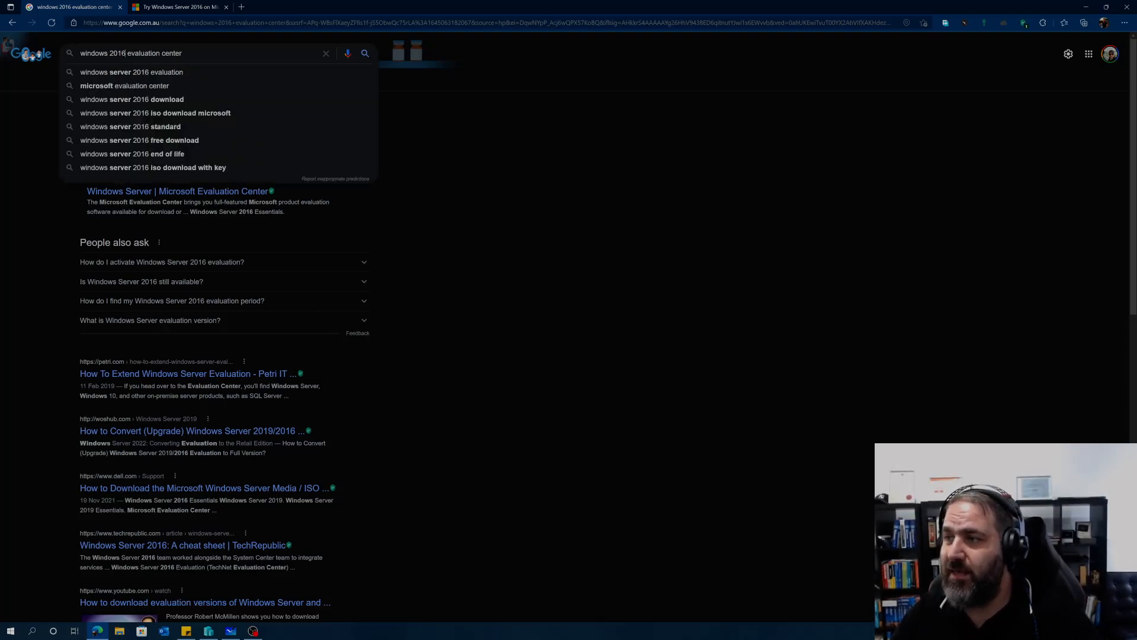
pyautogui.press('BackSpace')
pyautogui.write('0')
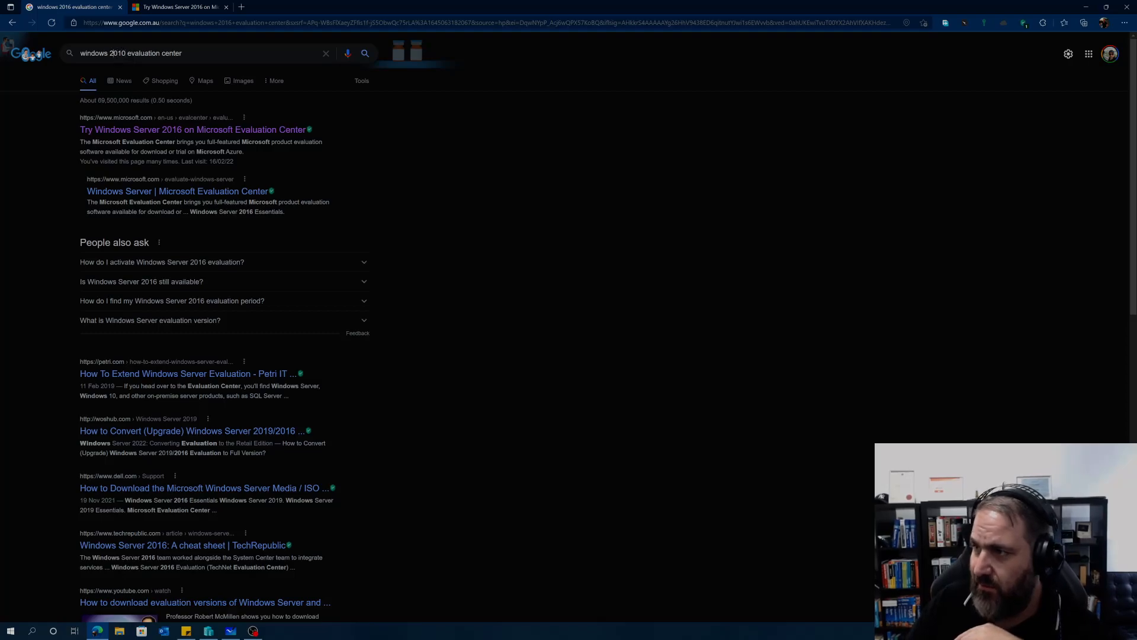
pyautogui.press('BackSpace')
pyautogui.press('BackSpace')
pyautogui.press('Return')
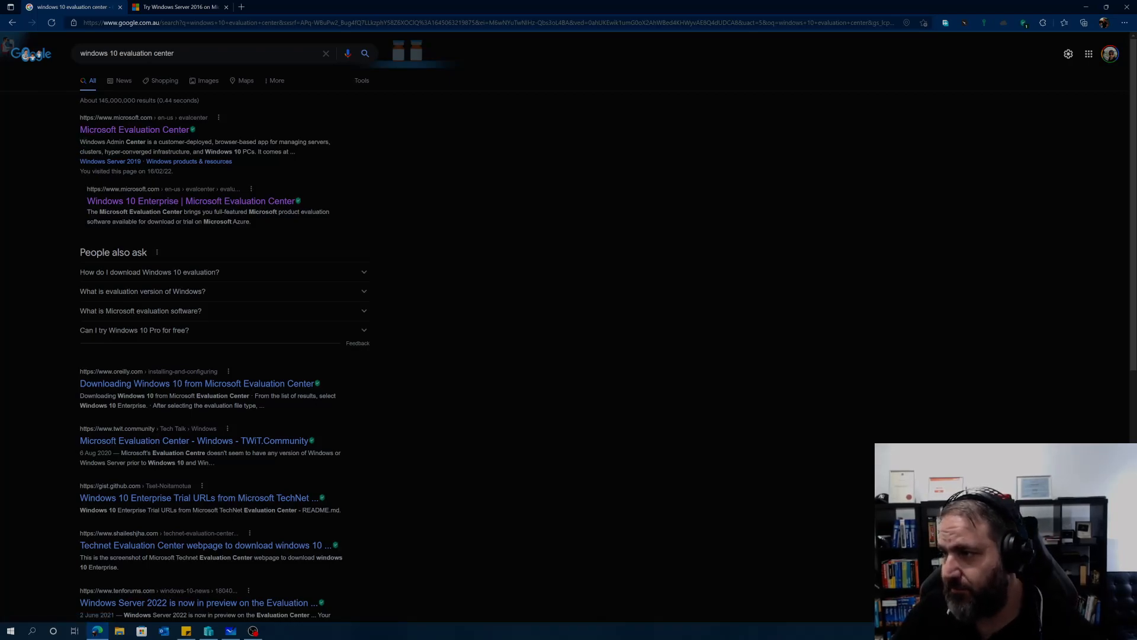
# Step: Open the Windows 10 Enterprise evaluation result in a new tab
pyautogui.rightClick(152, 200)
pyautogui.click(178, 208)
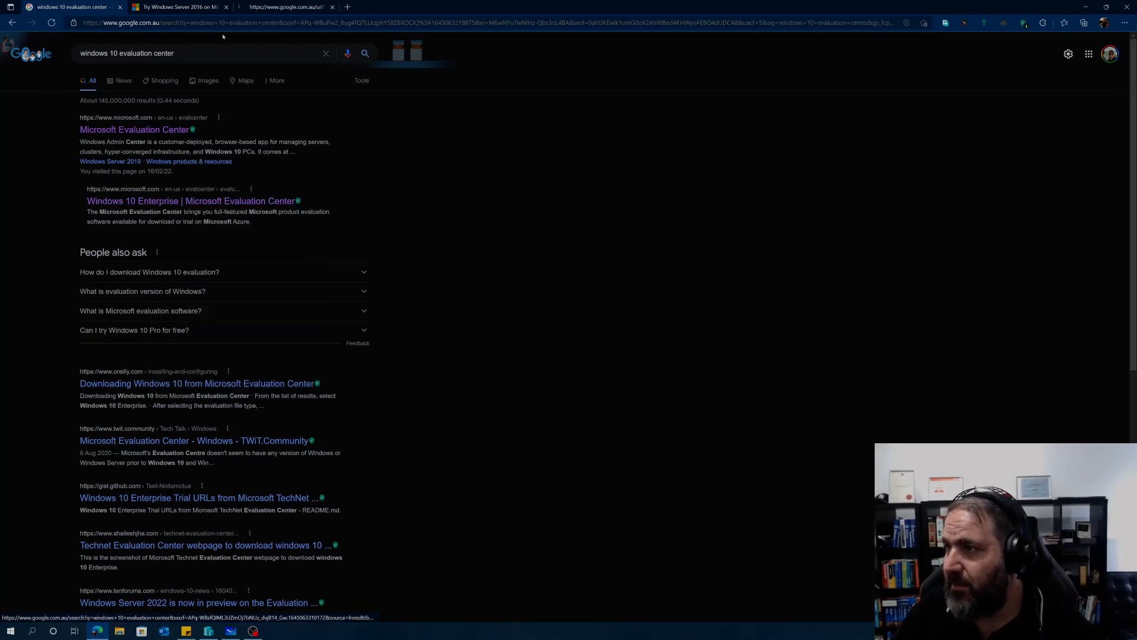
pyautogui.click(287, 7)
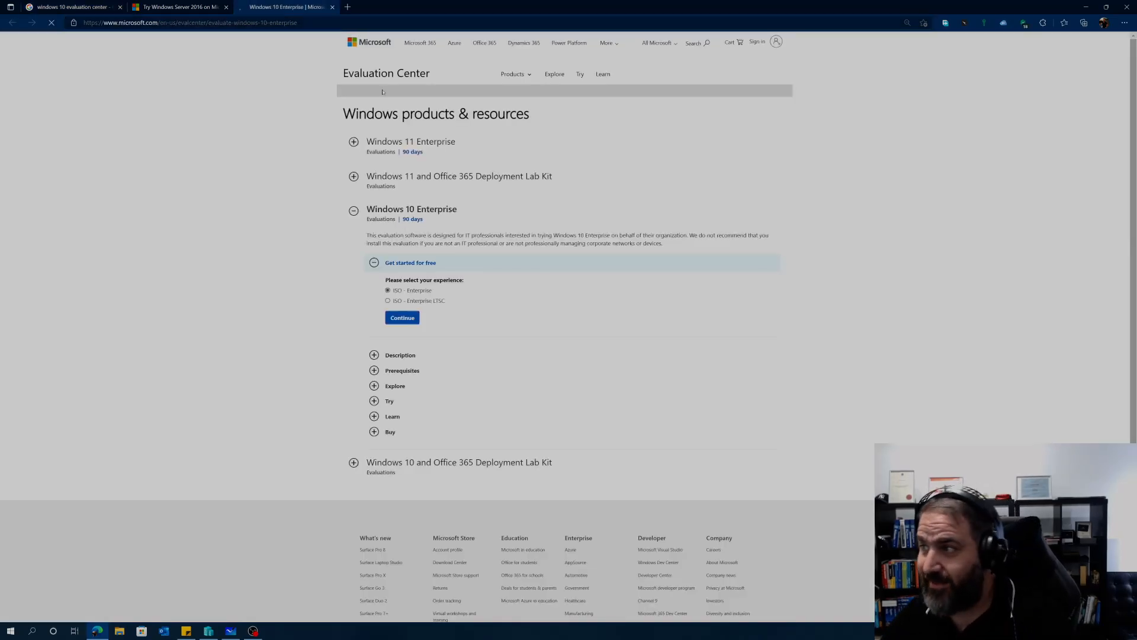
# Step: Register for the Windows 10 Enterprise ISO using saved details, company size 5-9, job title IT or Technical Manager
pyautogui.scroll(-3, 408, 285)
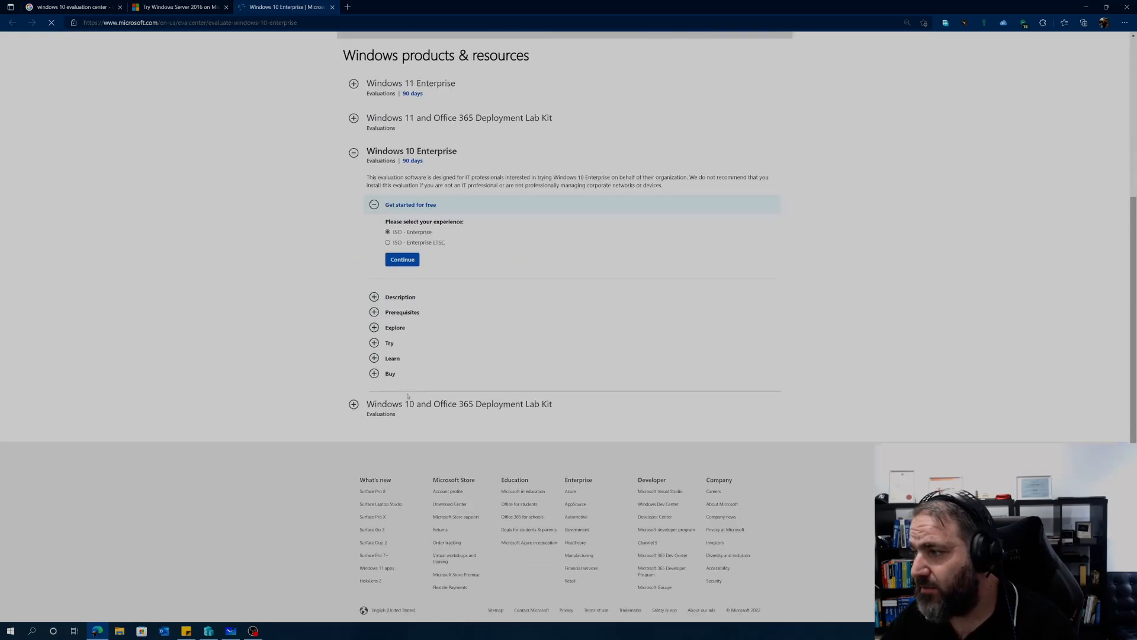
pyautogui.click(402, 260)
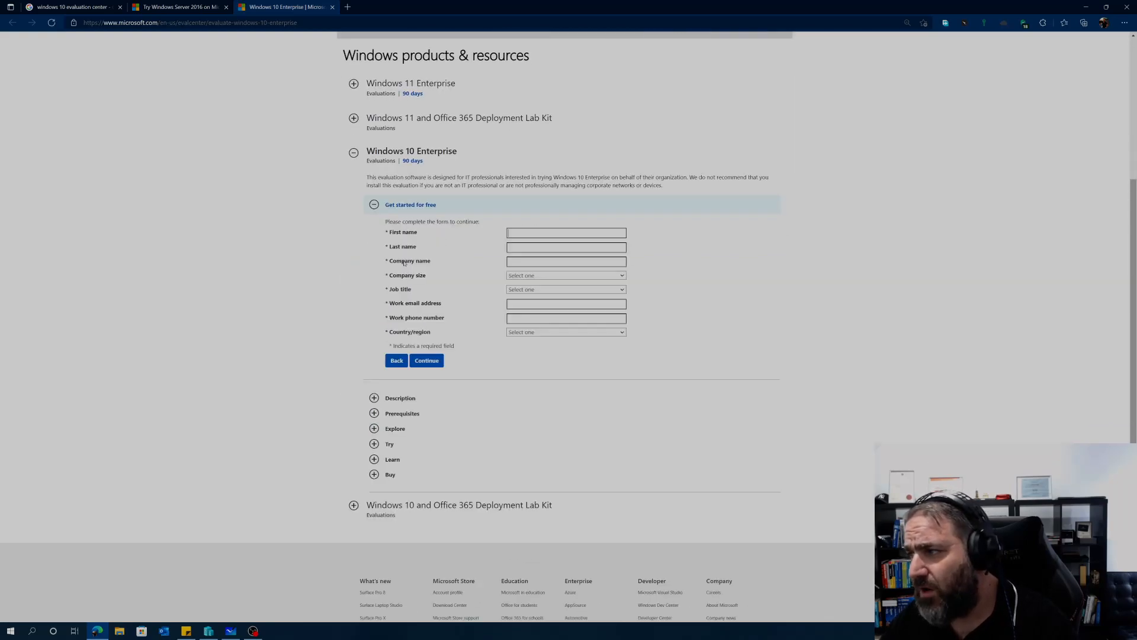
pyautogui.click(528, 236)
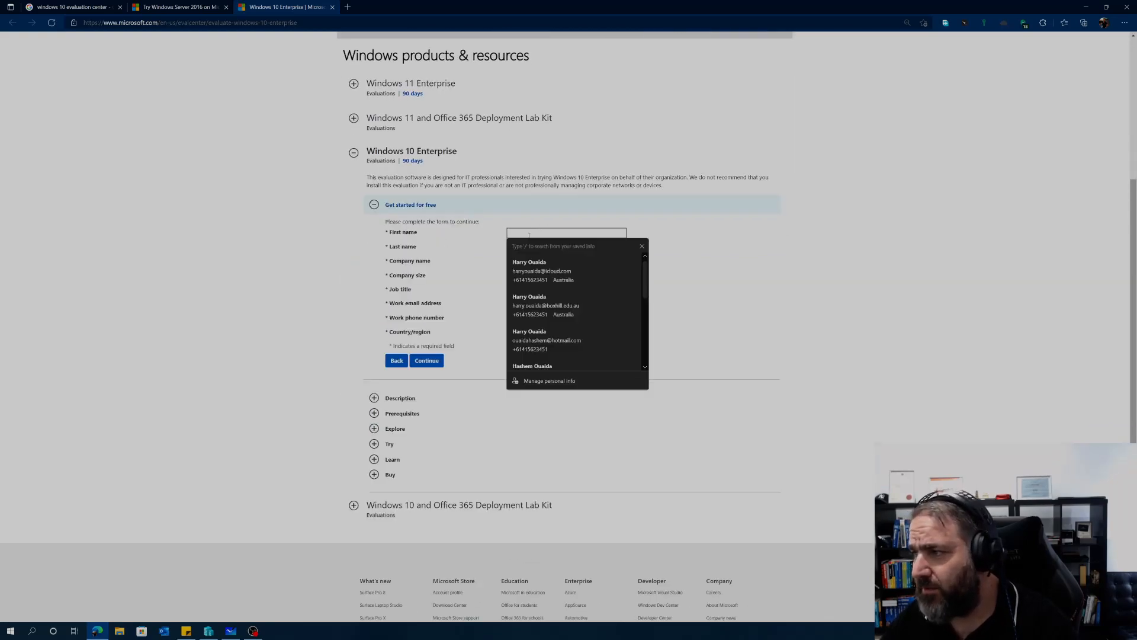
pyautogui.press('Down')
pyautogui.press('Return')
pyautogui.click(519, 275)
pyautogui.click(518, 310)
pyautogui.click(520, 289)
pyautogui.click(529, 342)
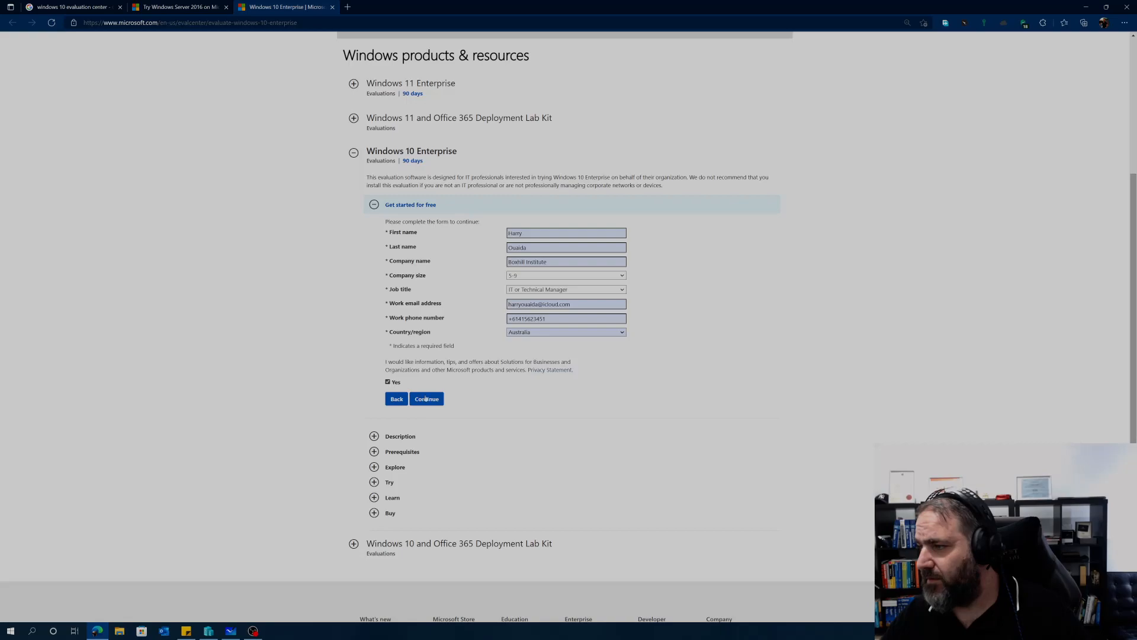
pyautogui.click(427, 398)
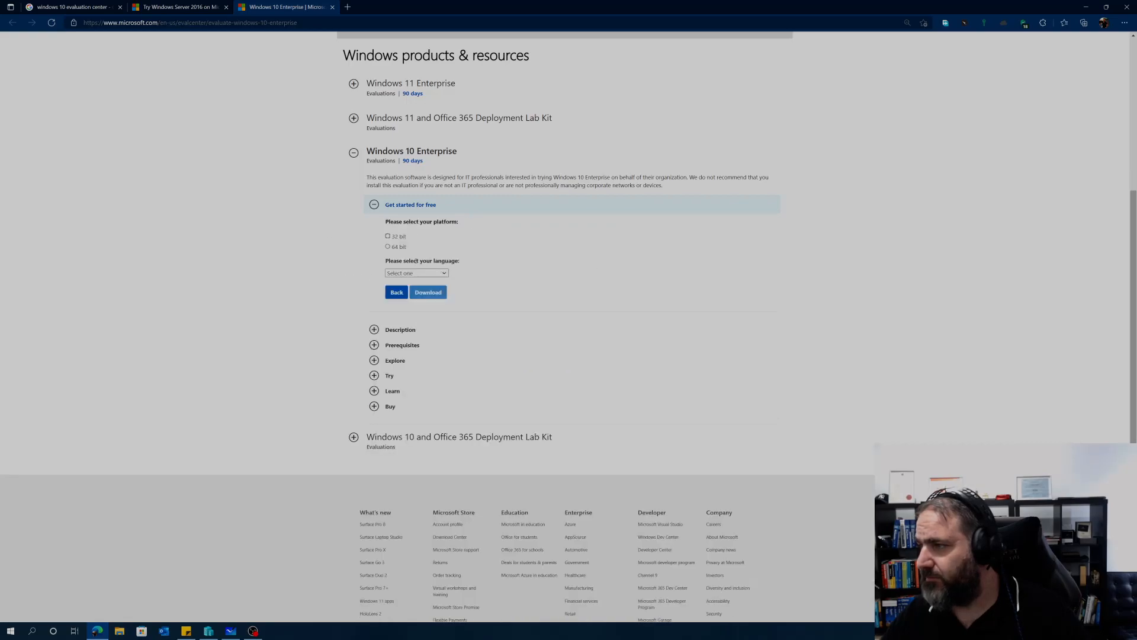
# Step: Download the 64-bit English ISO and return to the Windows Server 2016 tab
pyautogui.click(435, 274)
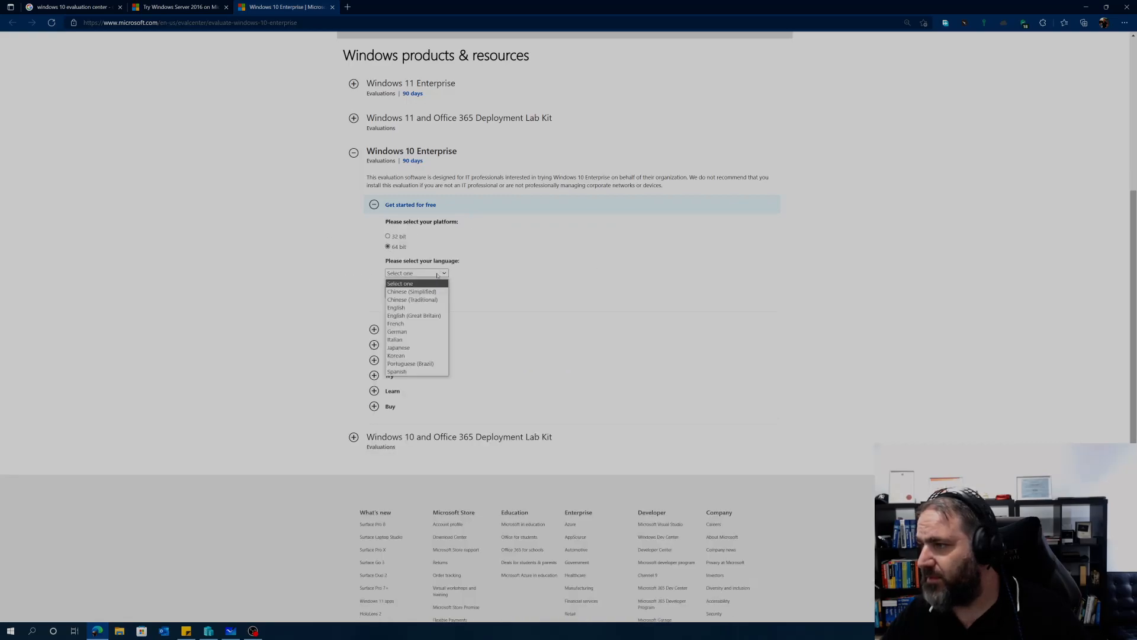
pyautogui.click(400, 308)
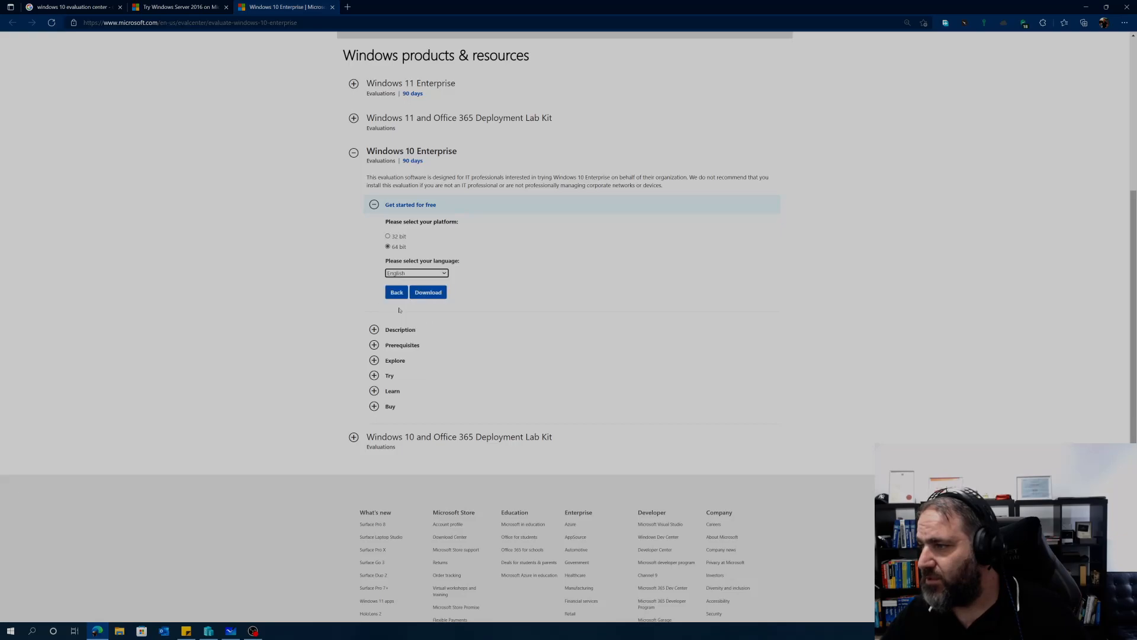
pyautogui.click(425, 294)
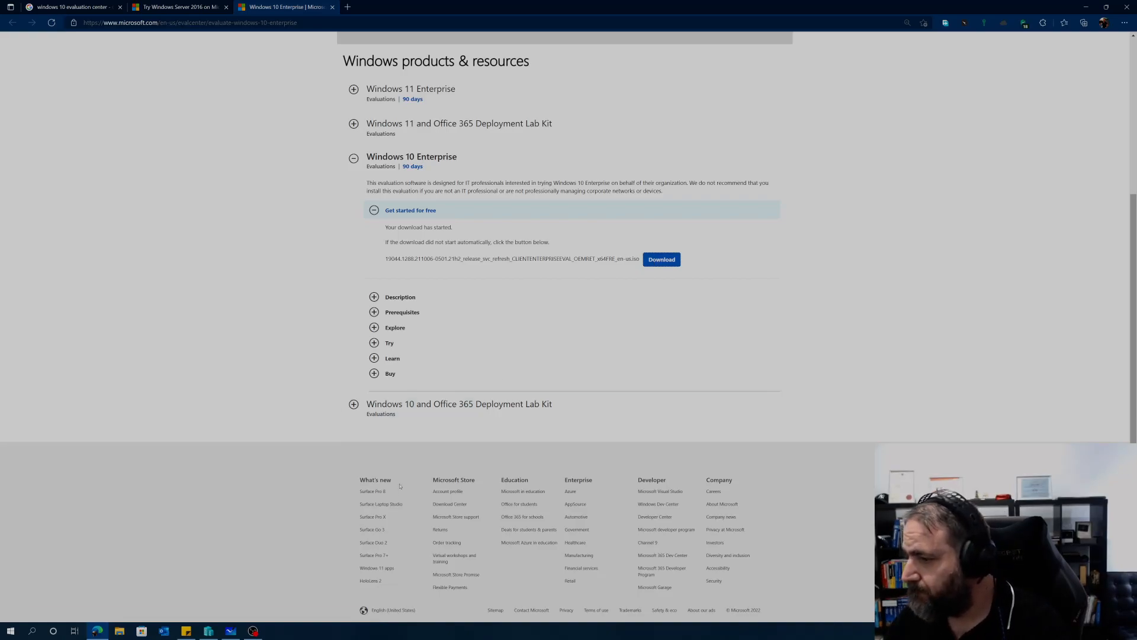
pyautogui.click(207, 8)
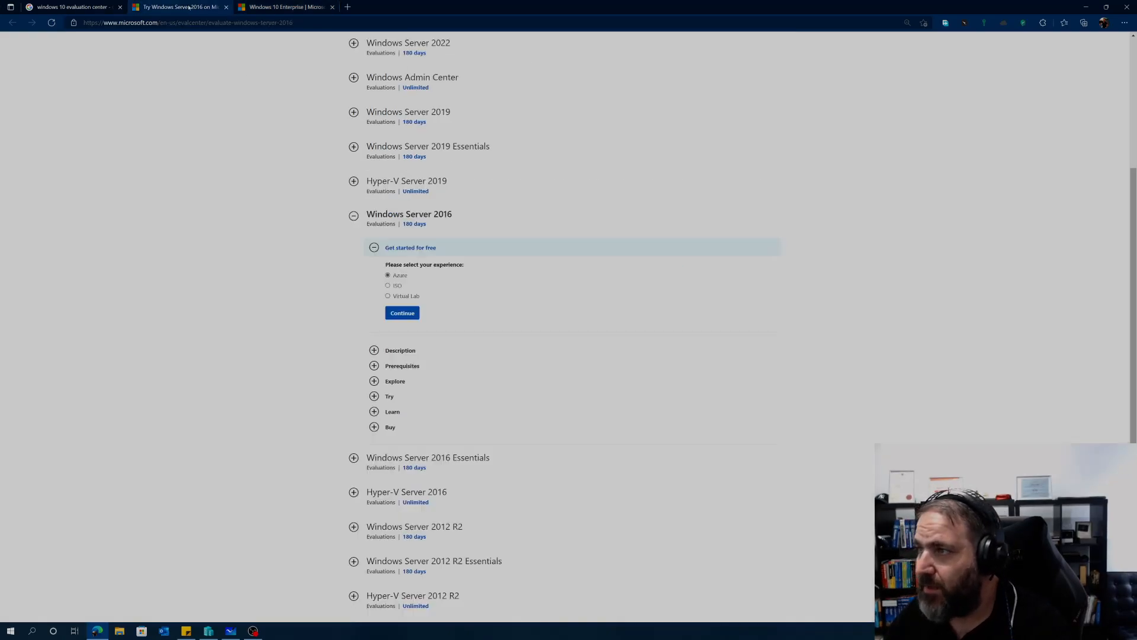
# Step: Minimize the browser, view AzureManagedWindows10's details in Hyper-V Manager, then clear the selection
pyautogui.click(1085, 7)
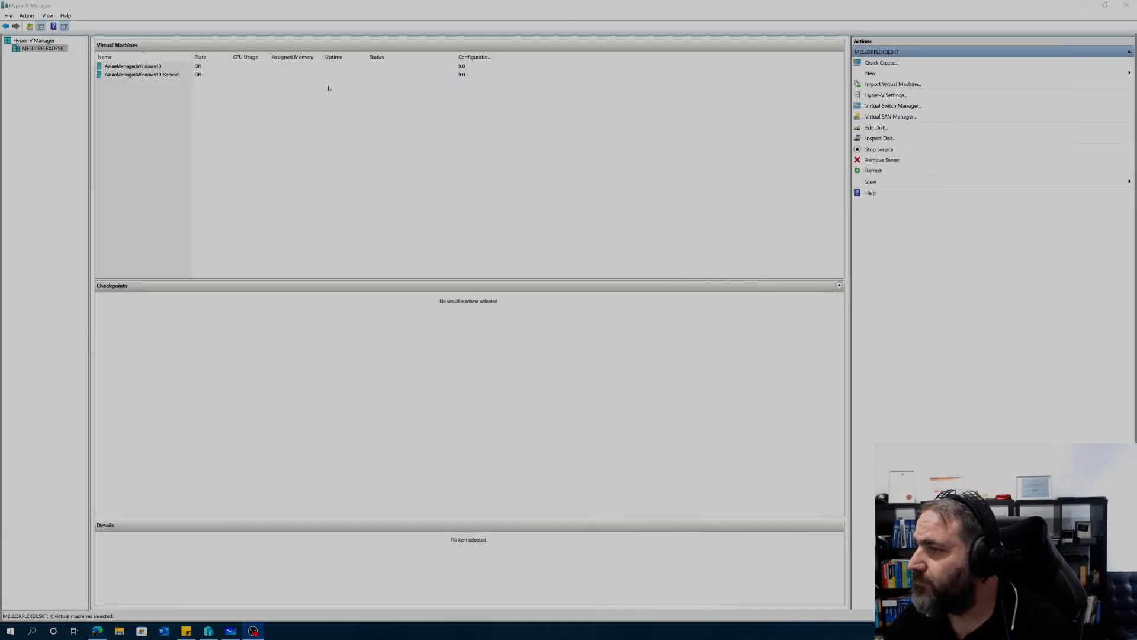
pyautogui.click(113, 66)
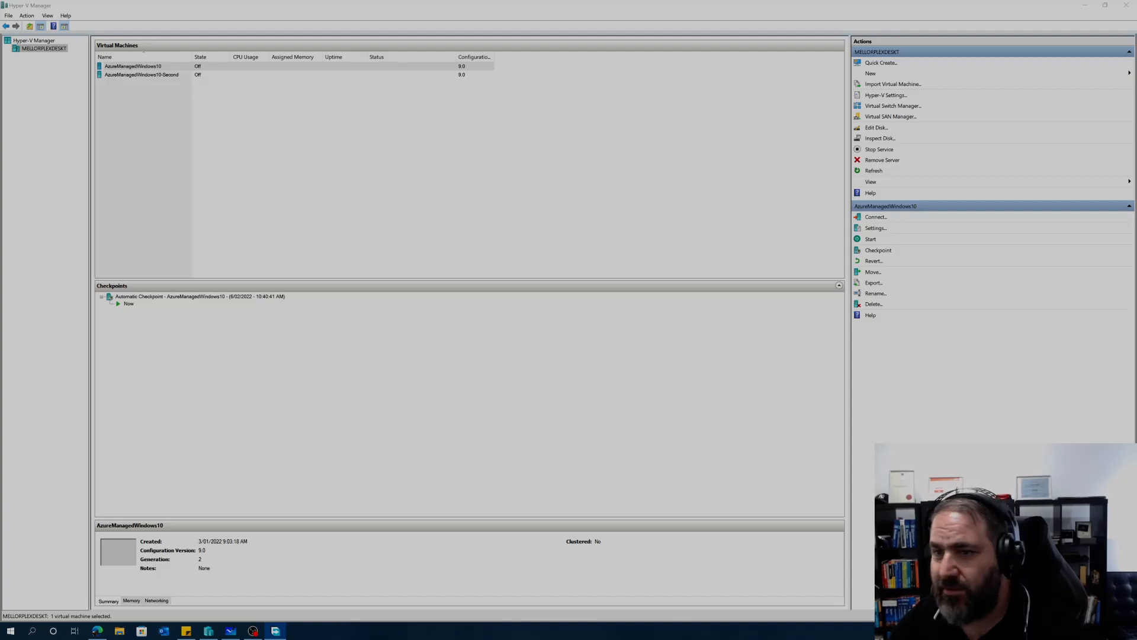
pyautogui.click(238, 3)
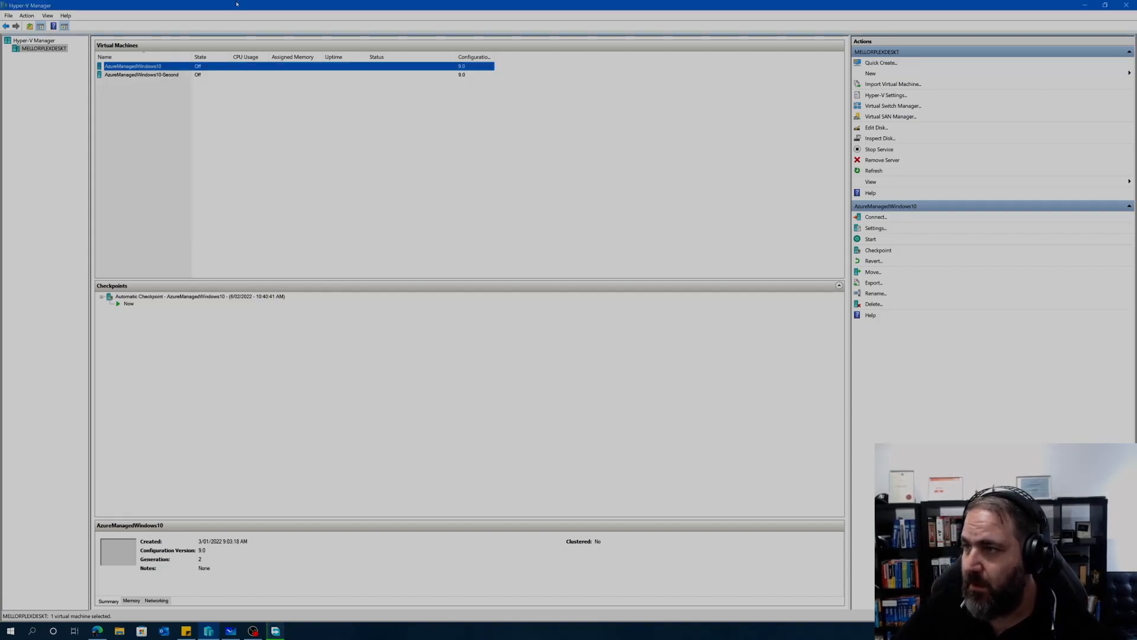
pyautogui.click(167, 116)
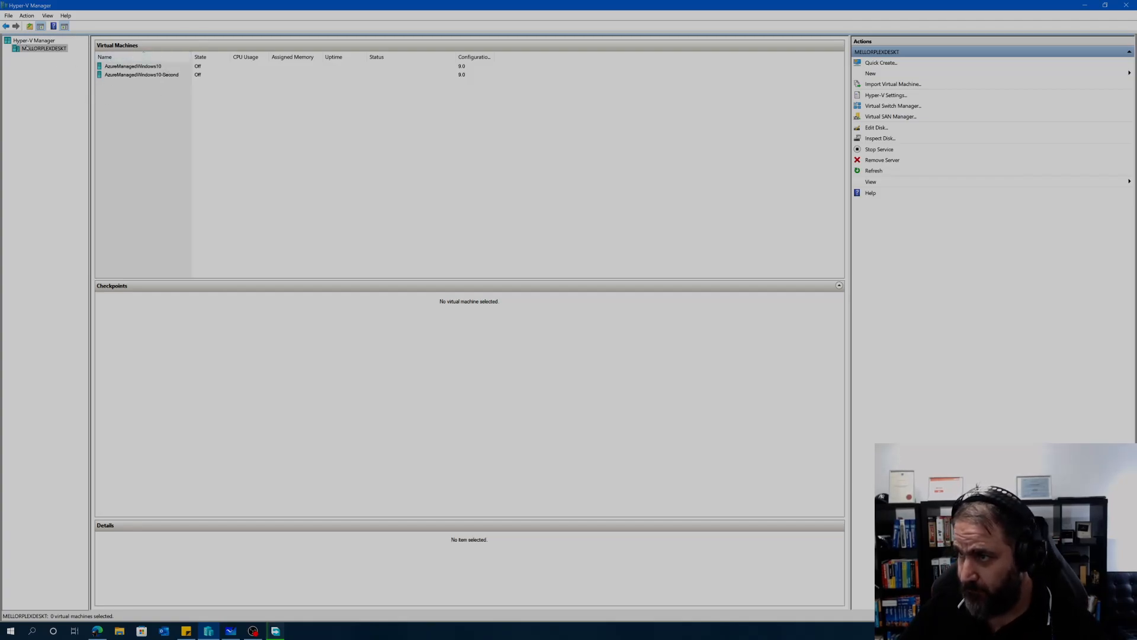
# Step: Start the New Virtual Machine wizard on the host and skip the introduction page
pyautogui.rightClick(24, 50)
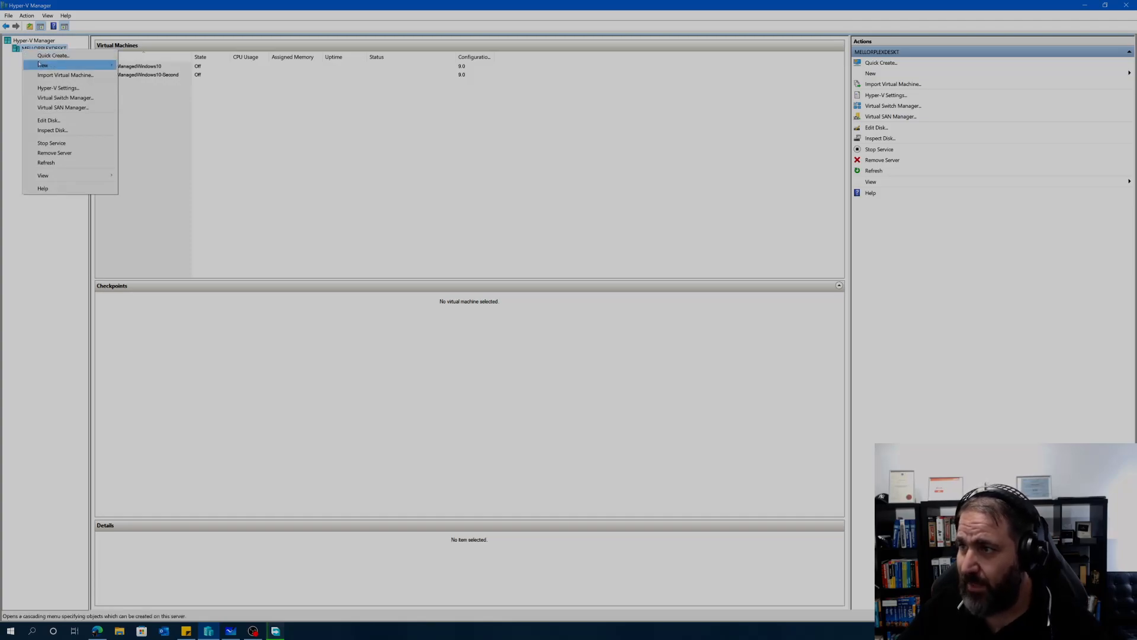
pyautogui.moveTo(39, 64)
pyautogui.click(148, 66)
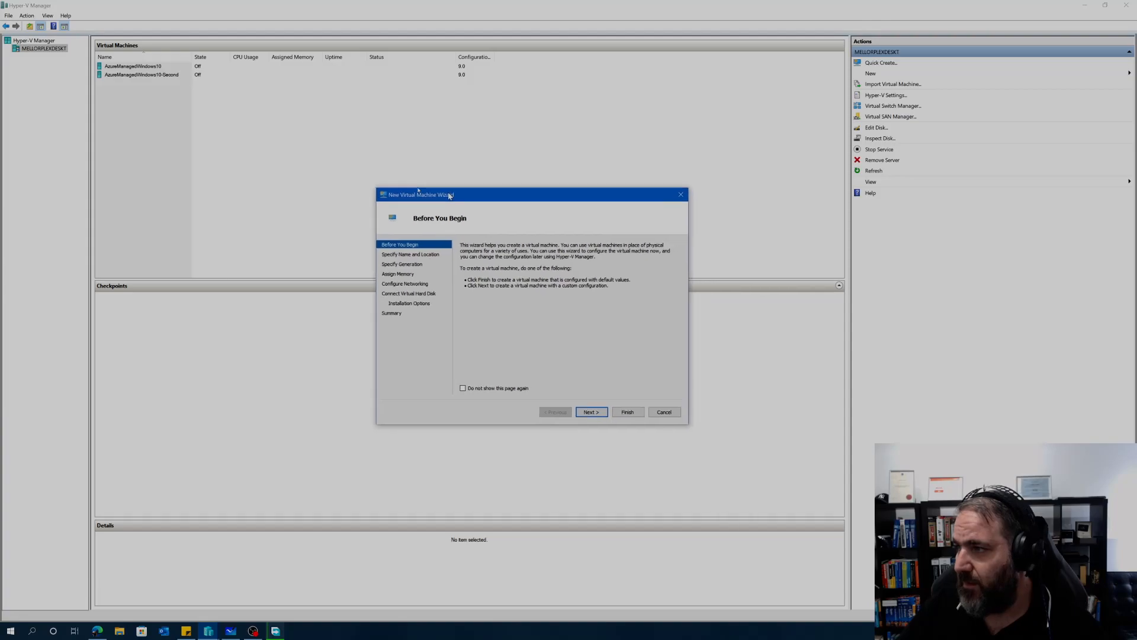
pyautogui.click(327, 362)
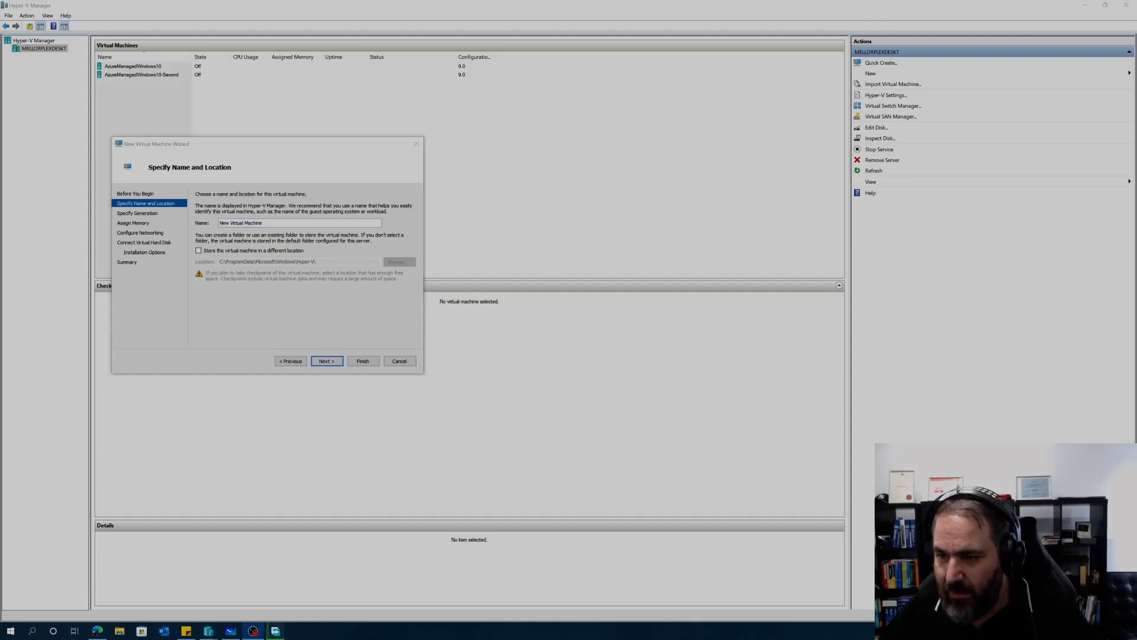
# Step: Name the VM DC1 and choose to store it in a different location
pyautogui.moveTo(283, 223); pyautogui.dragTo(199, 221)
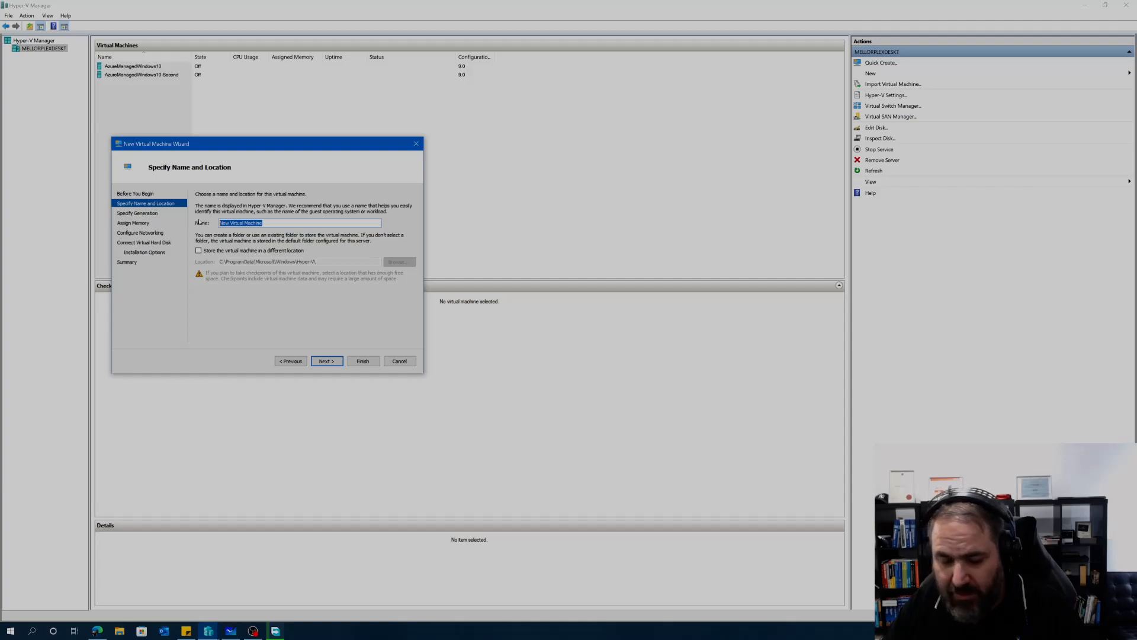
pyautogui.write('DC1')
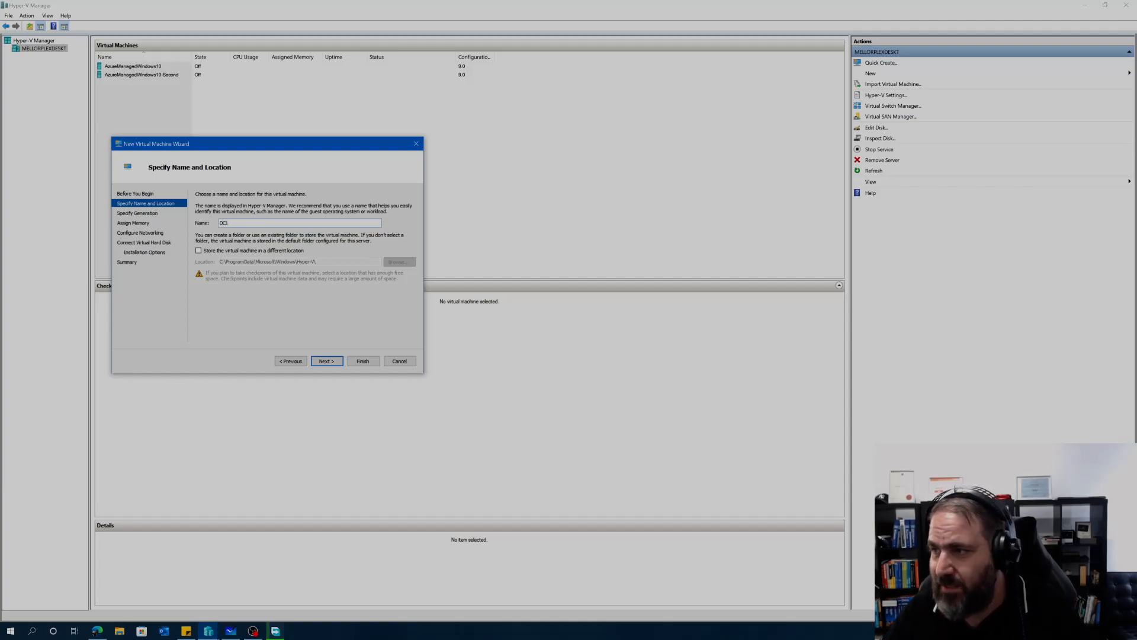
pyautogui.click(199, 251)
pyautogui.click(401, 262)
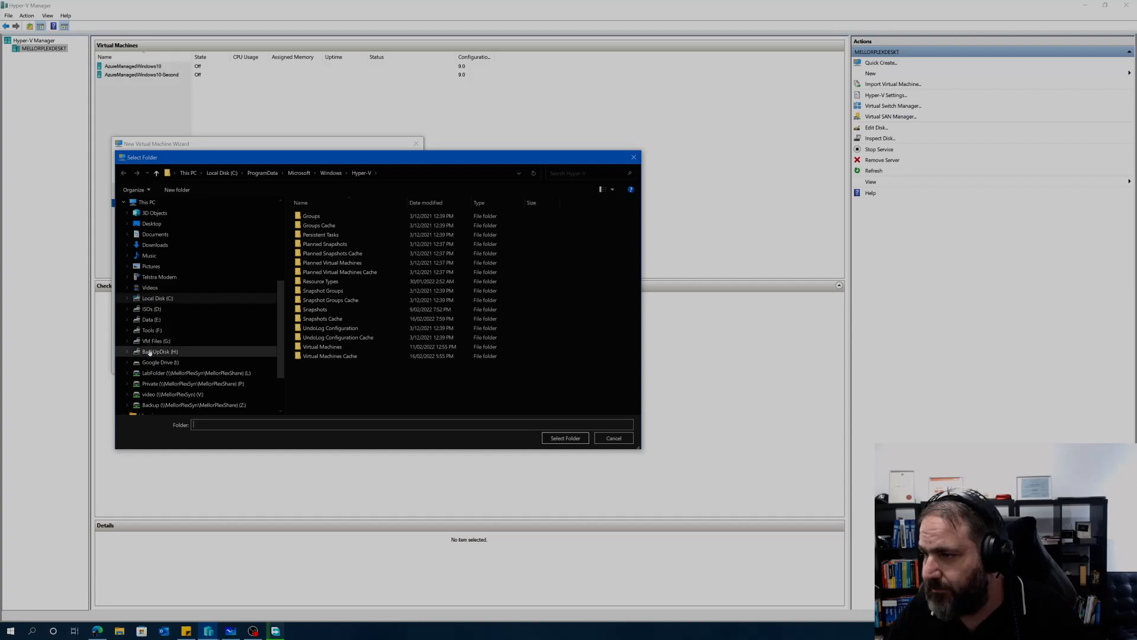
# Step: Store DC1 in G:\VirtualMachines and accept the name and location
pyautogui.click(150, 341)
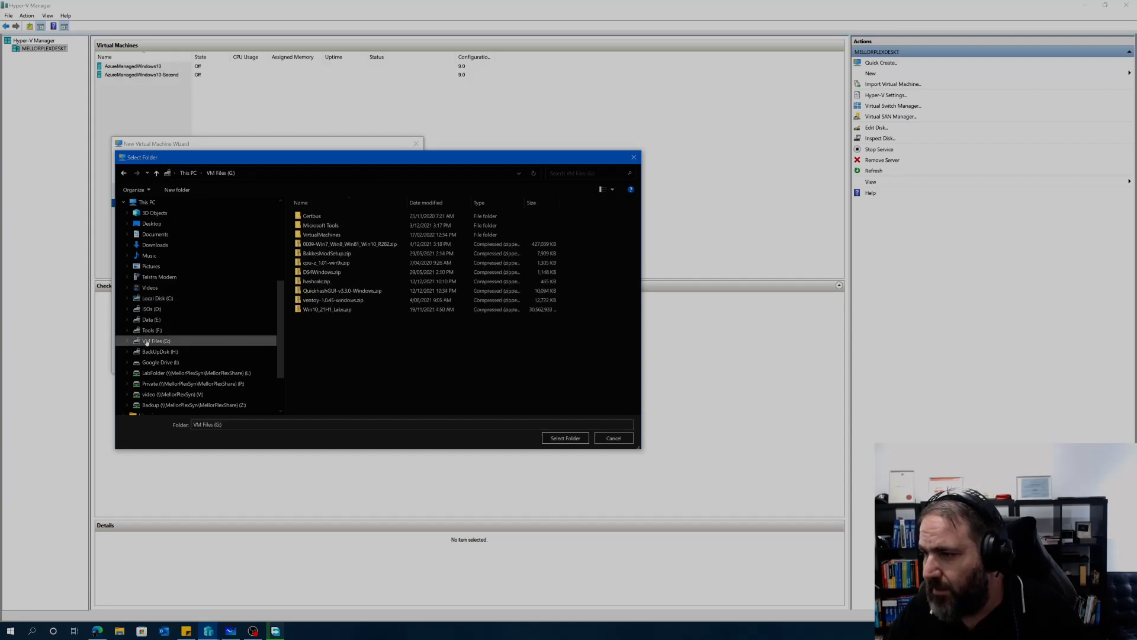
pyautogui.click(146, 332)
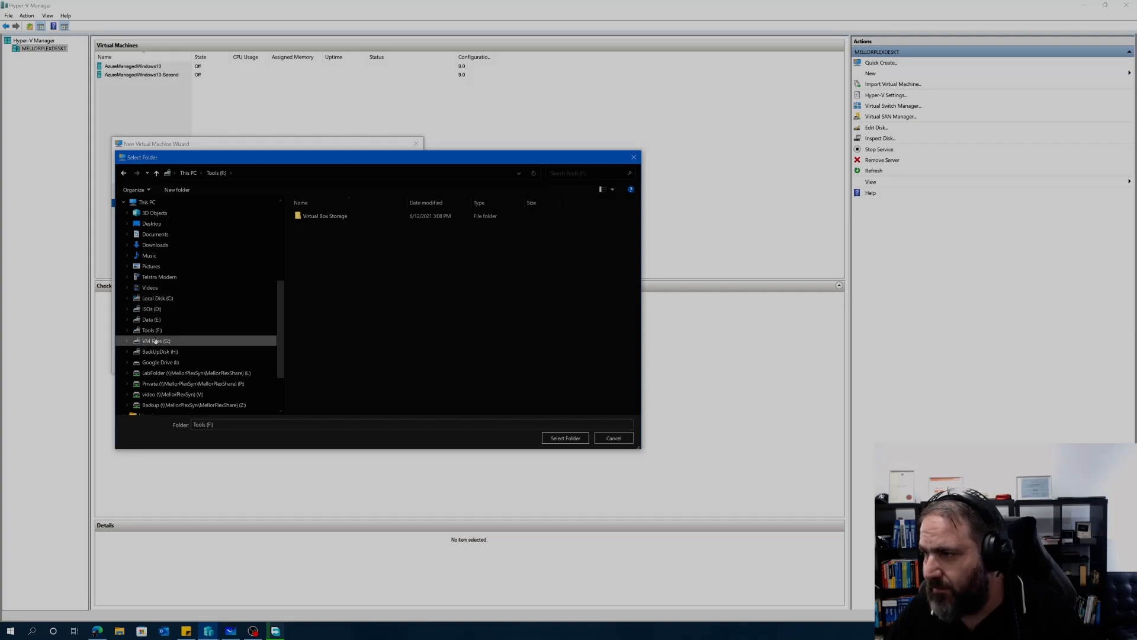
pyautogui.click(156, 340)
pyautogui.doubleClick(312, 235)
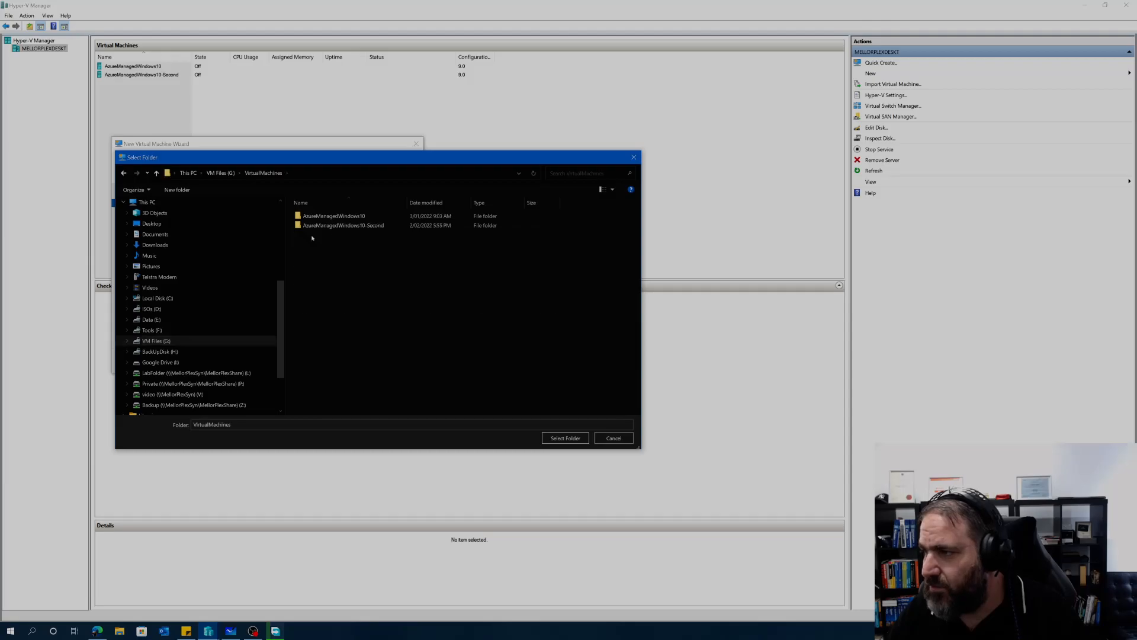
pyautogui.click(565, 438)
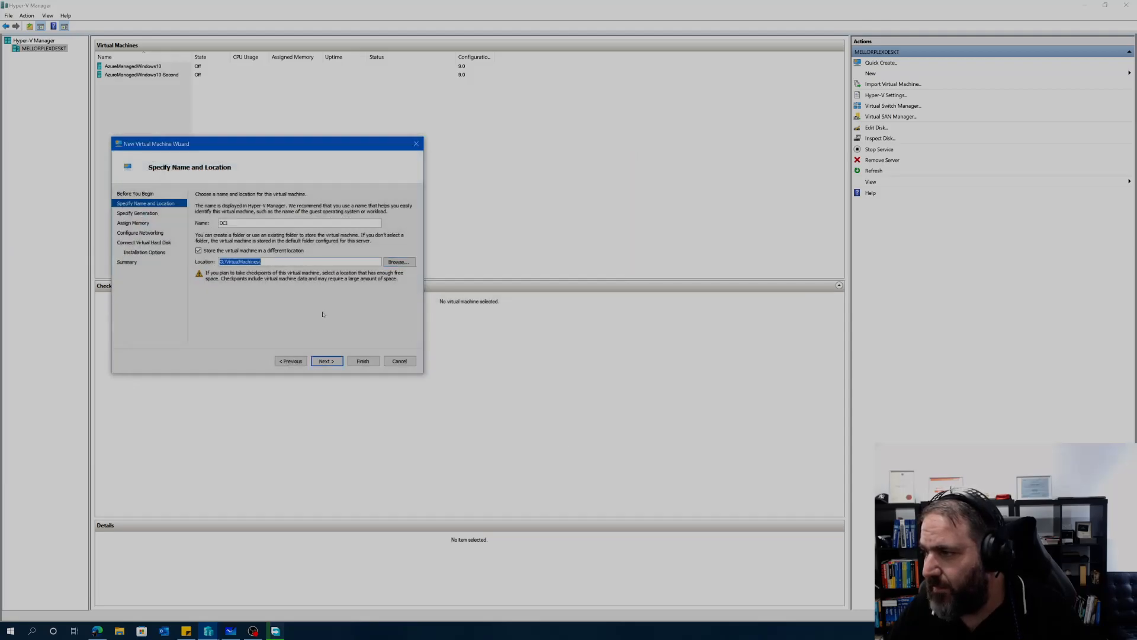
pyautogui.click(327, 361)
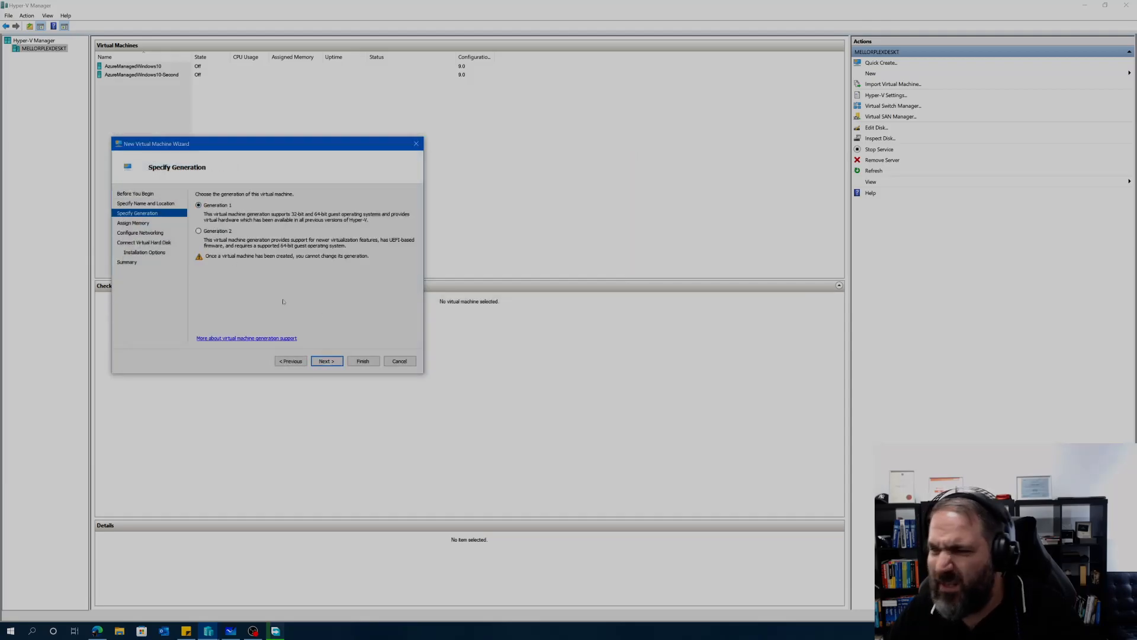
# Step: Keep Generation 1 and set the startup memory to 4096 MB
pyautogui.click(326, 364)
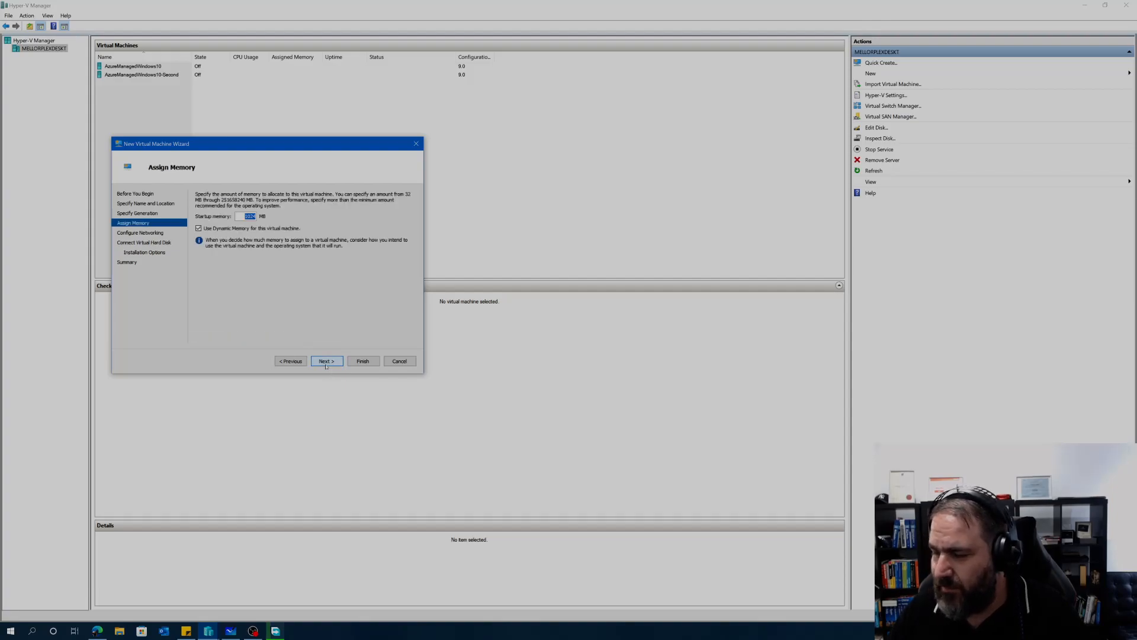
pyautogui.press('Left')
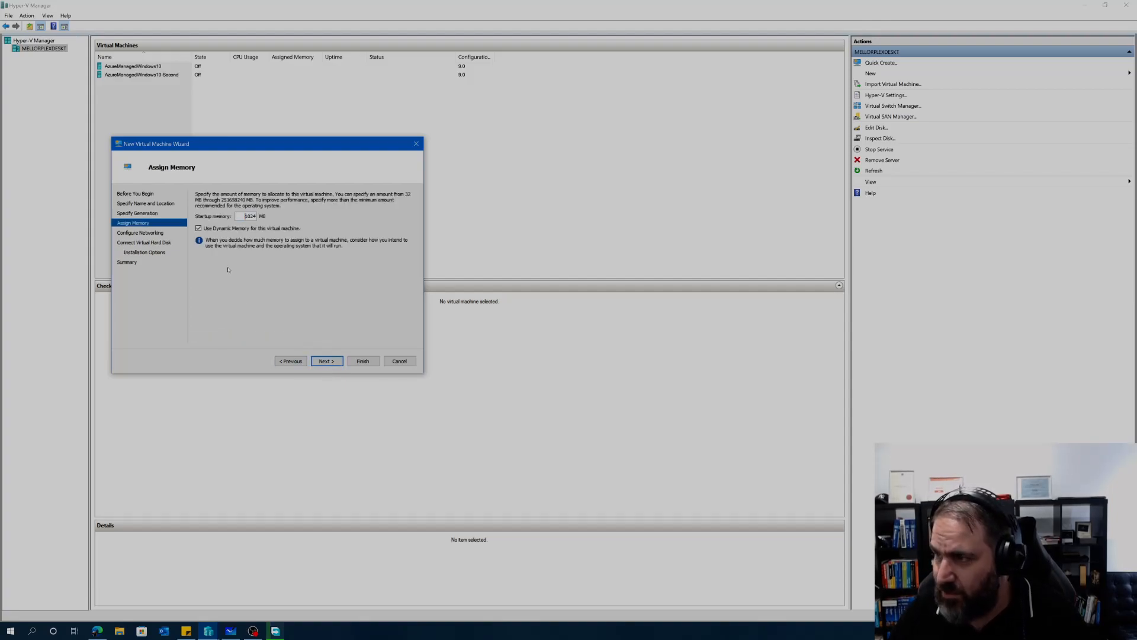
pyautogui.press('Delete')
pyautogui.press('Delete')
pyautogui.press('Delete')
pyautogui.press('Delete')
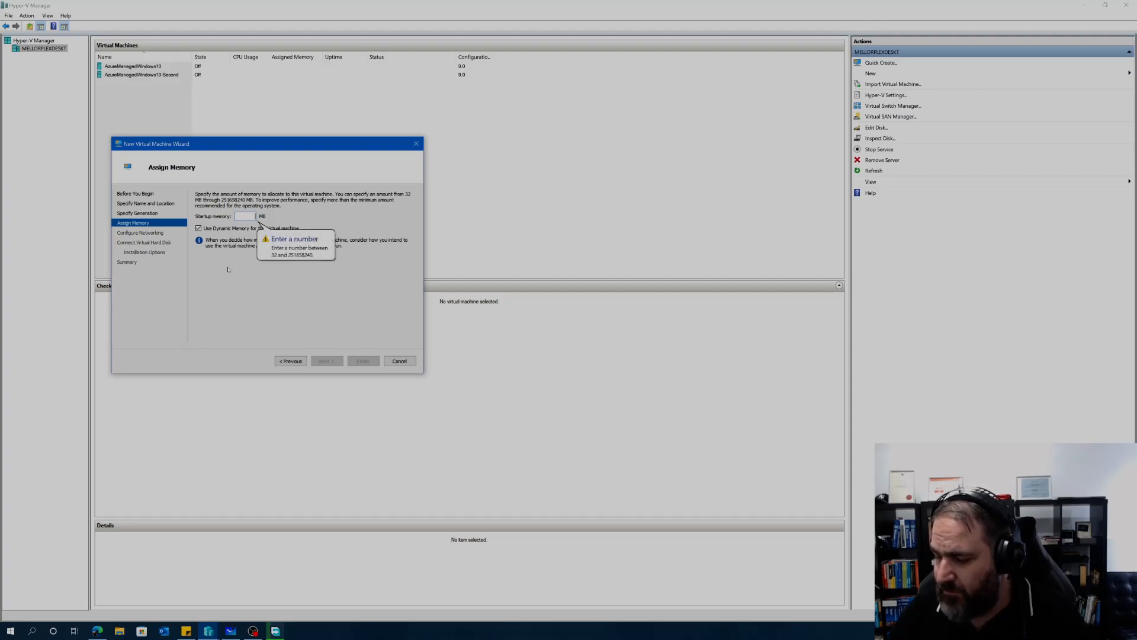
pyautogui.write('4096')
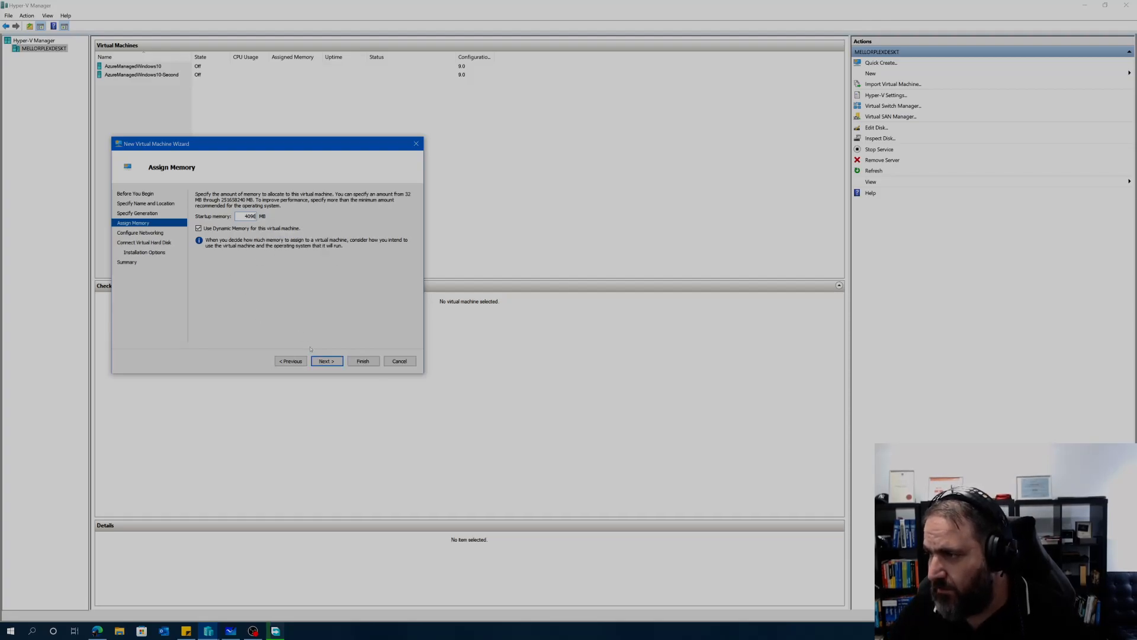
pyautogui.click(327, 361)
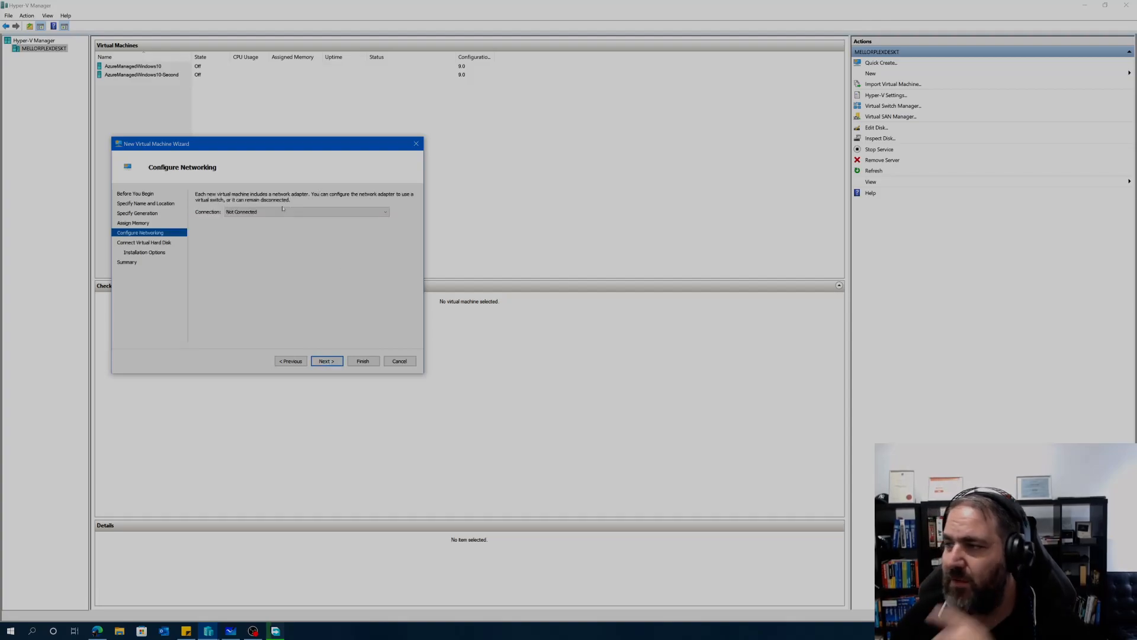
# Step: Connect the new machine's network to Lan Private Switch
pyautogui.click(281, 212)
pyautogui.click(285, 232)
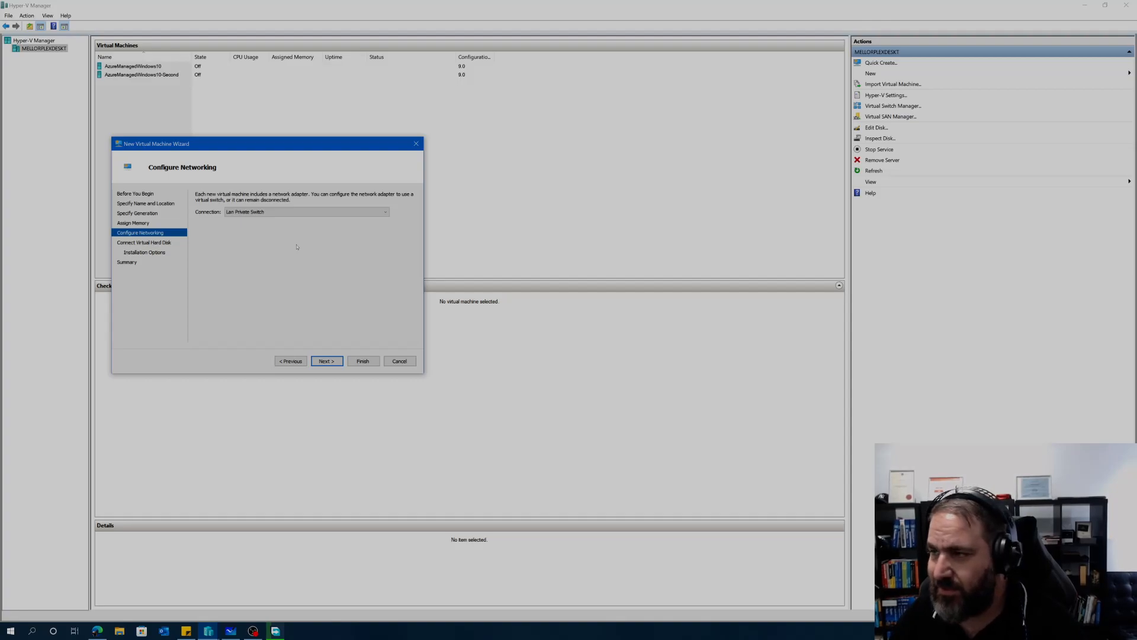
pyautogui.click(322, 361)
# Step: Change the virtual disk size from 127 GB to 40 GB
pyautogui.click(245, 257)
pyautogui.doubleClick(244, 257)
pyautogui.write('40')
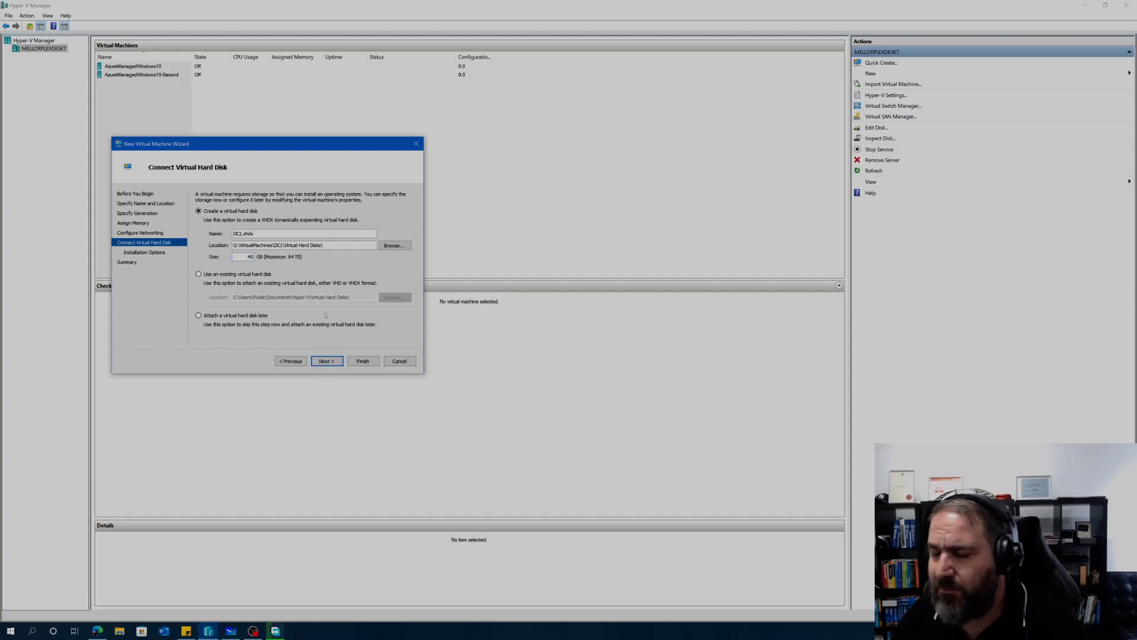
pyautogui.click(327, 361)
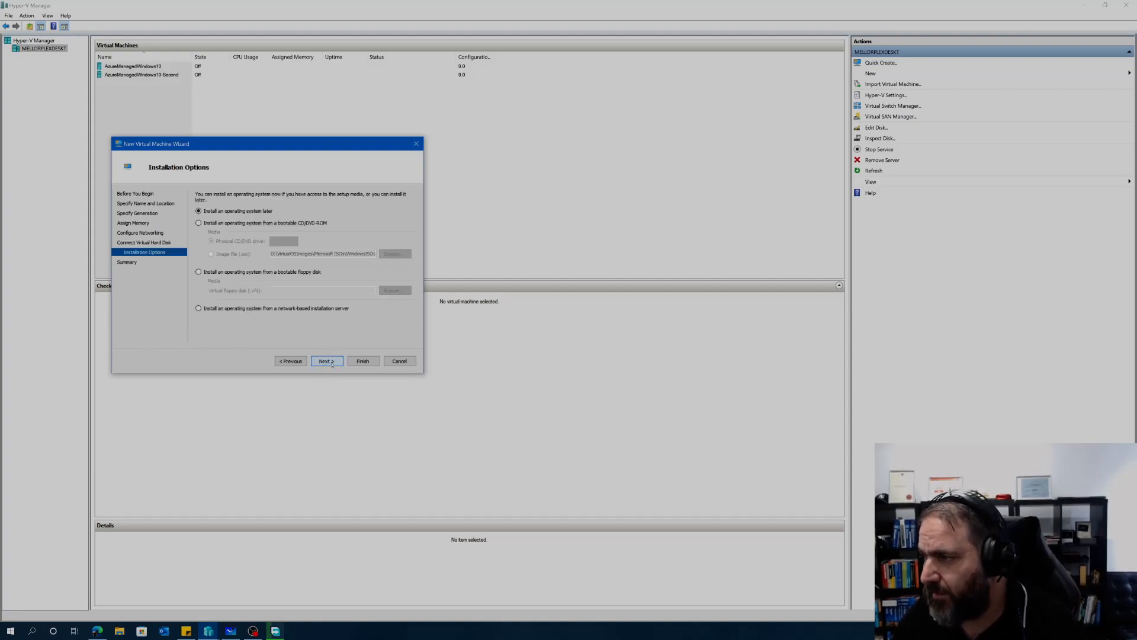
# Step: Install from the Windows Server 2016.ISO image file and finish creating DC1
pyautogui.click(199, 224)
pyautogui.click(211, 254)
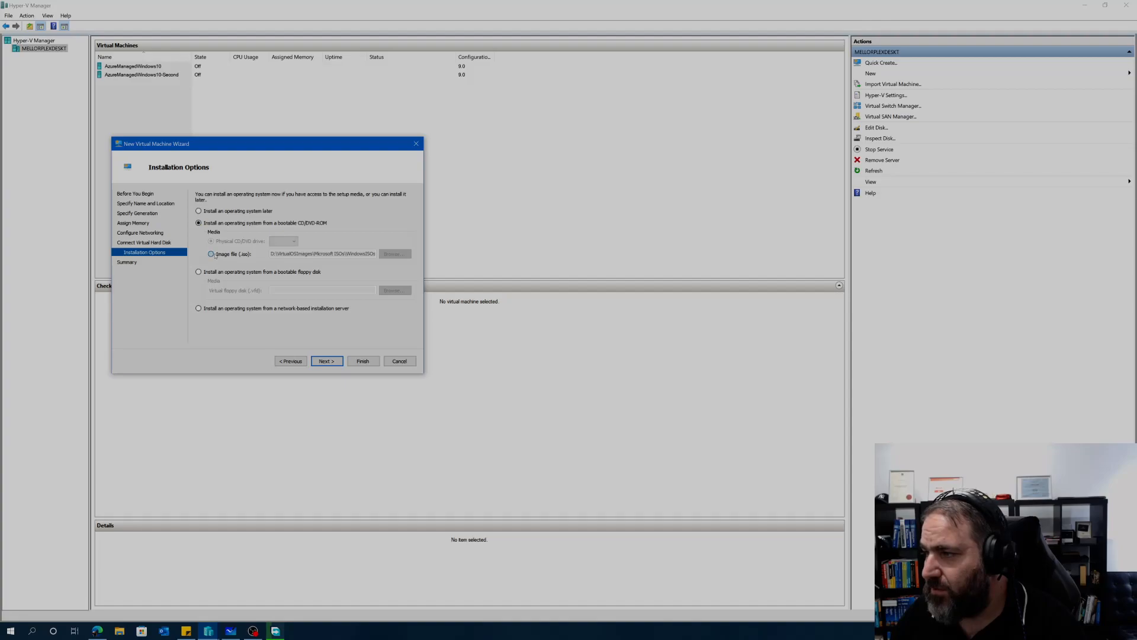
pyautogui.click(381, 254)
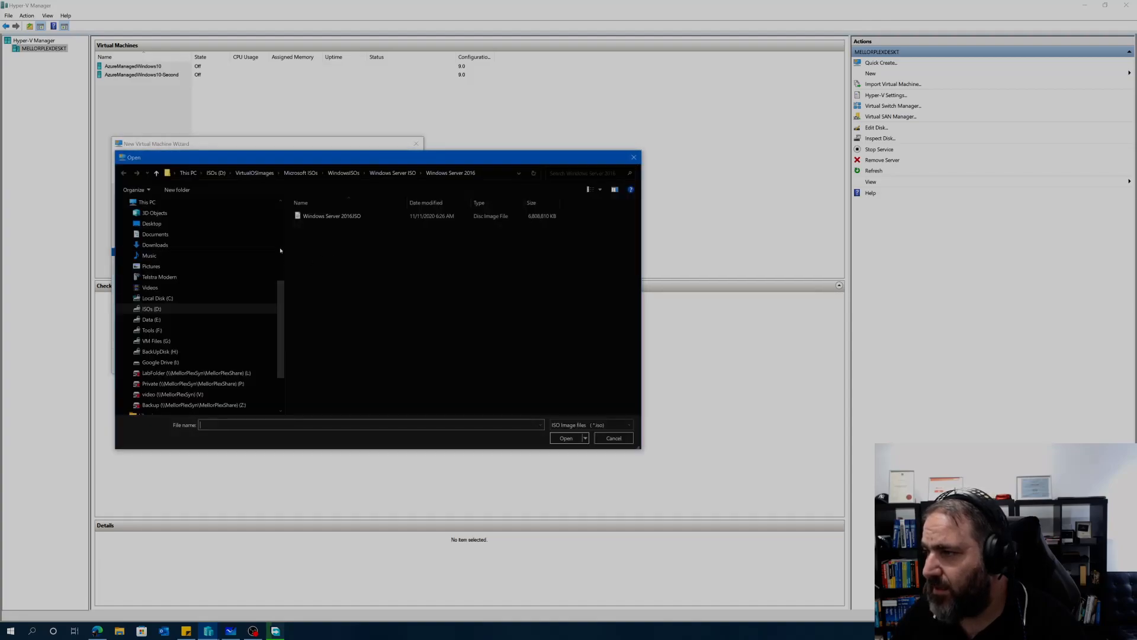
pyautogui.click(324, 217)
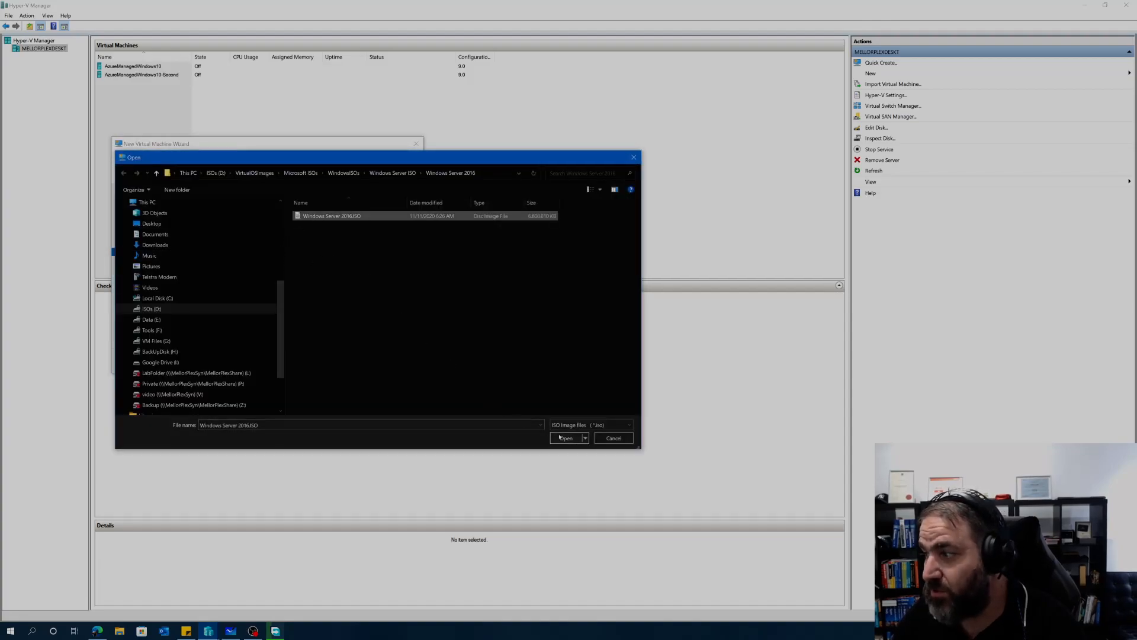
pyautogui.click(566, 438)
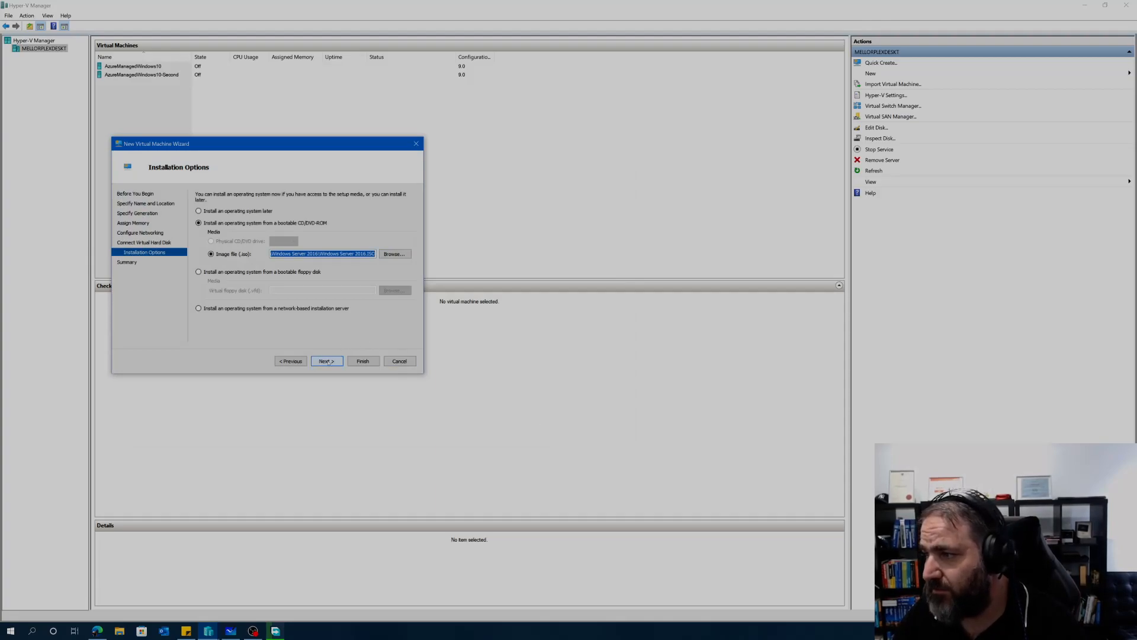
pyautogui.click(327, 361)
pyautogui.click(363, 361)
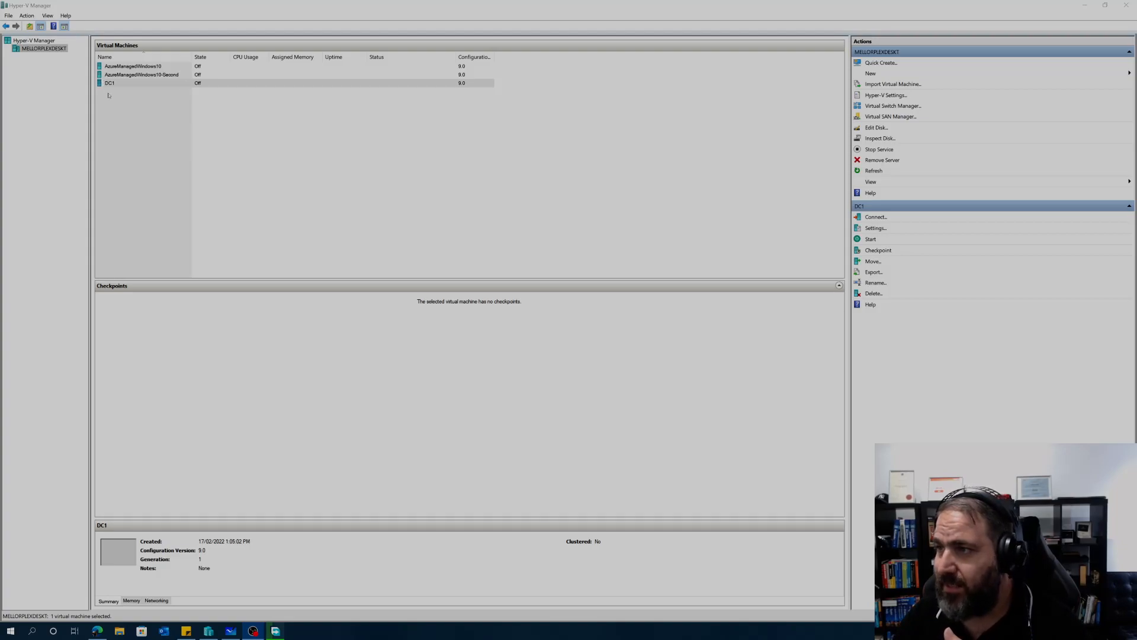
# Step: Deselect DC1 and launch another New Virtual Machine Wizard via Action > New > Virtual Machine
pyautogui.click(110, 96)
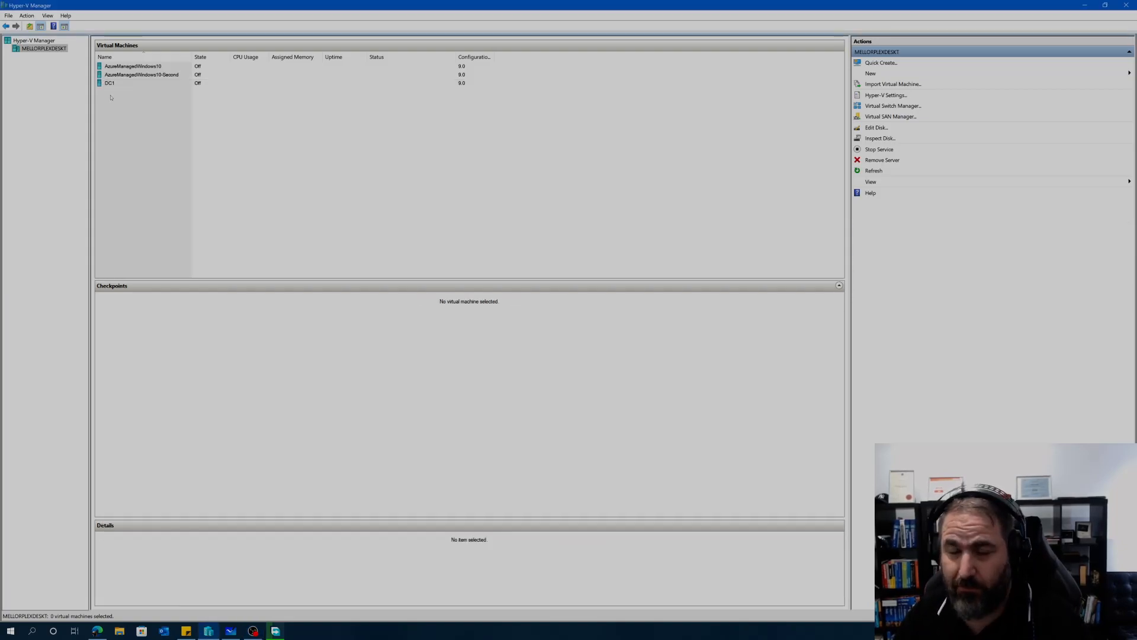
pyautogui.click(9, 15)
pyautogui.moveTo(22, 16)
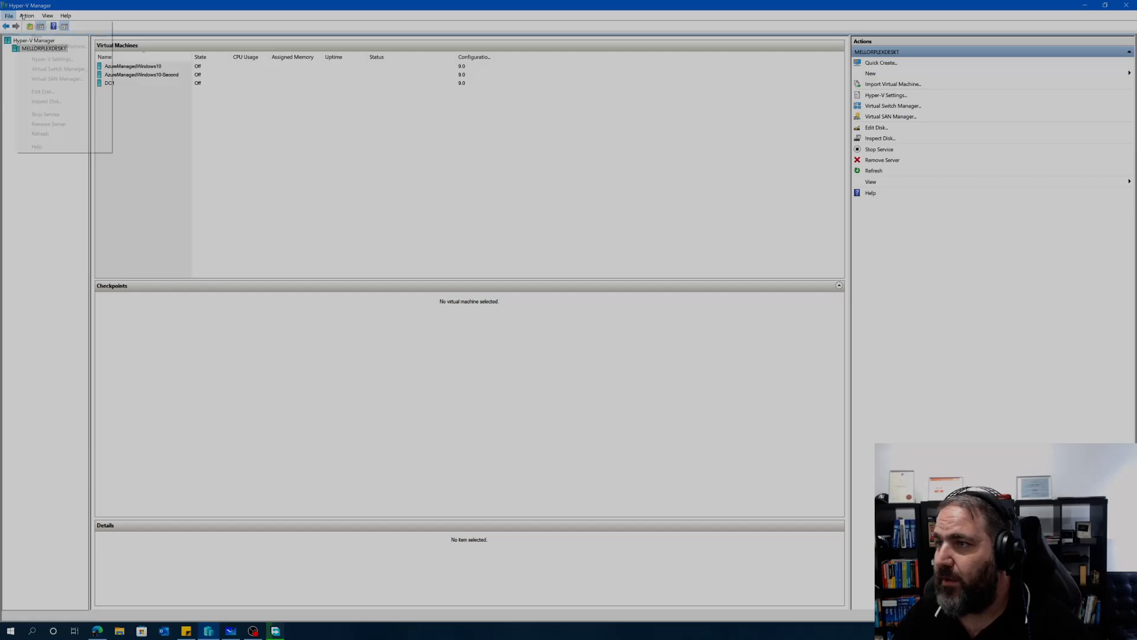
pyautogui.click(142, 36)
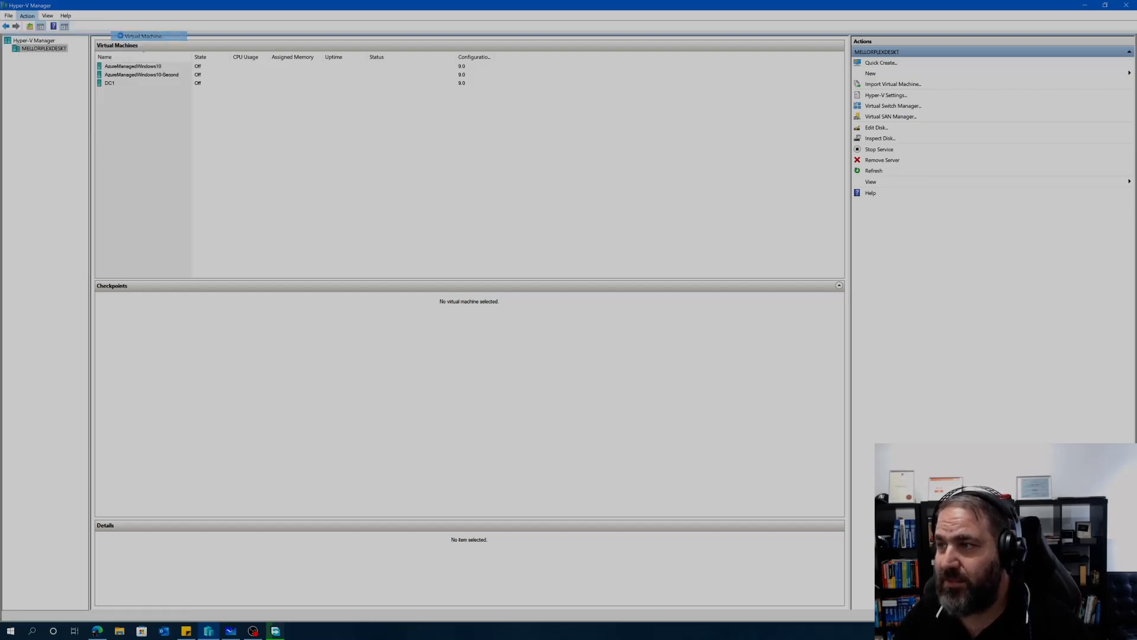
pyautogui.moveTo(528, 200); pyautogui.dragTo(284, 134)
# Step: Name the second virtual machine DC2 and keep Generation 1
pyautogui.click(383, 348)
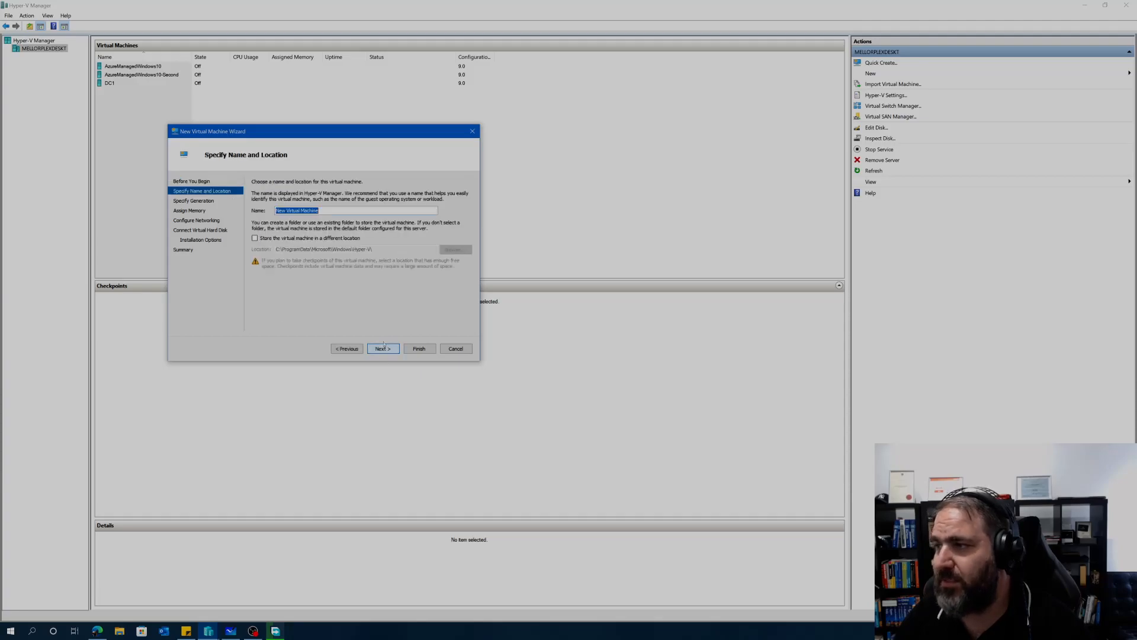
pyautogui.write('DC2')
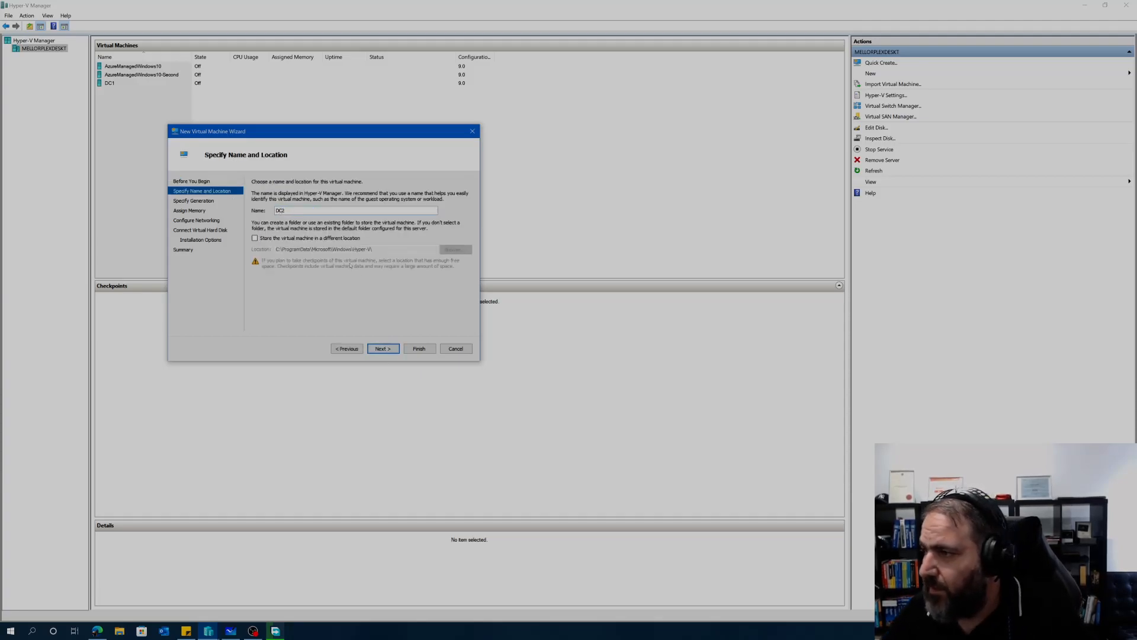
pyautogui.click(387, 348)
pyautogui.click(388, 349)
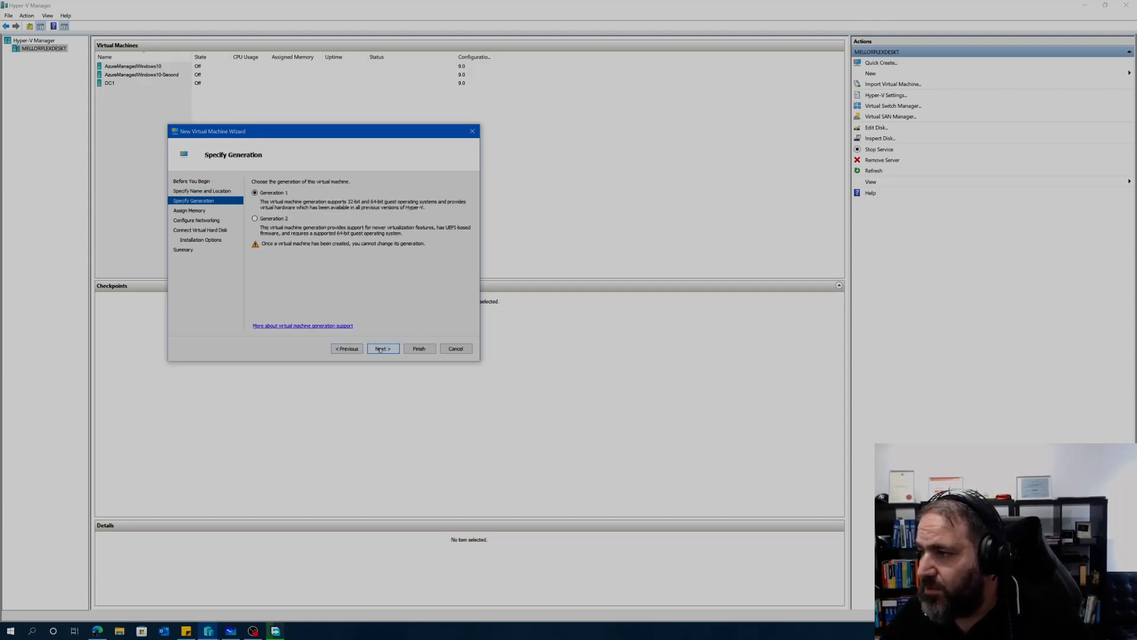
# Step: Give DC2 4096 MB startup memory and connect it to Lan Private Switch
pyautogui.write('4096')
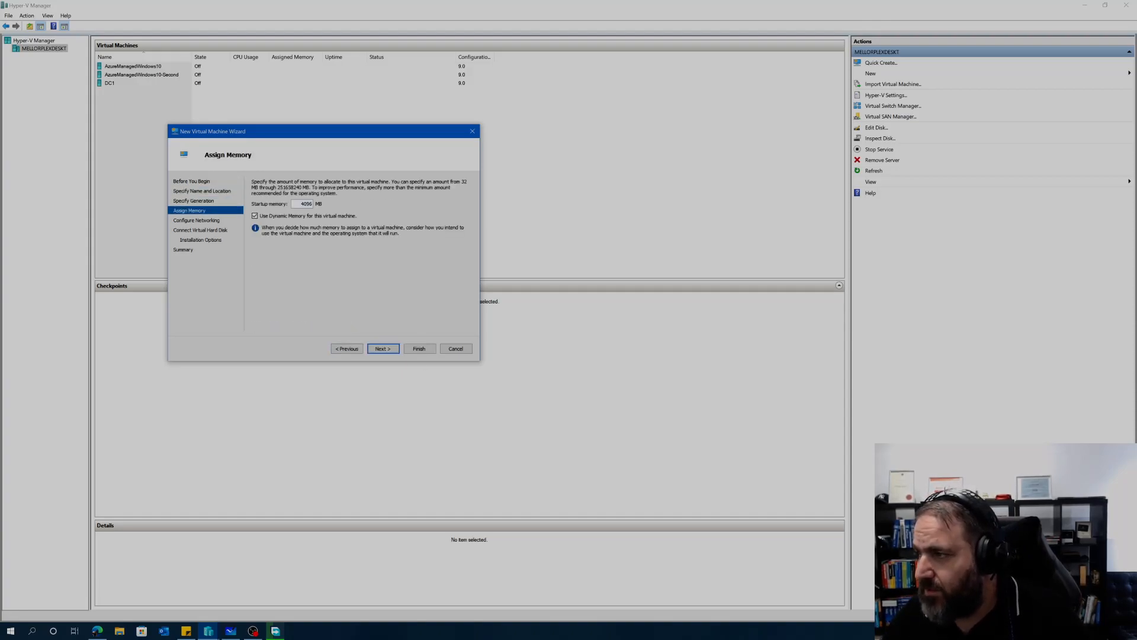
pyautogui.click(383, 348)
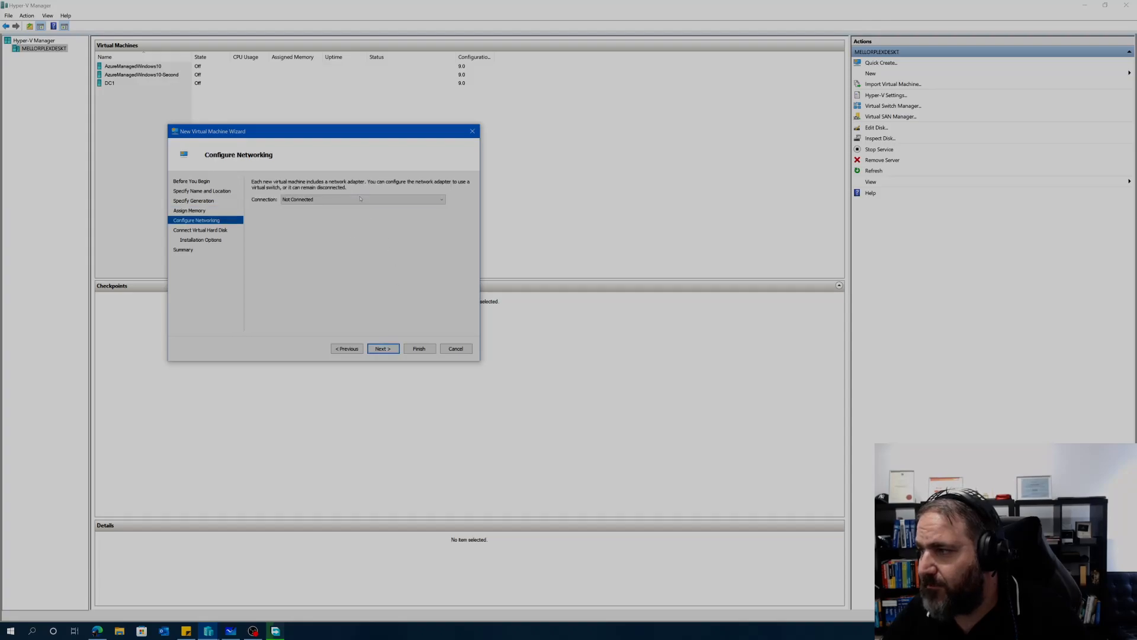
pyautogui.click(323, 199)
pyautogui.click(317, 220)
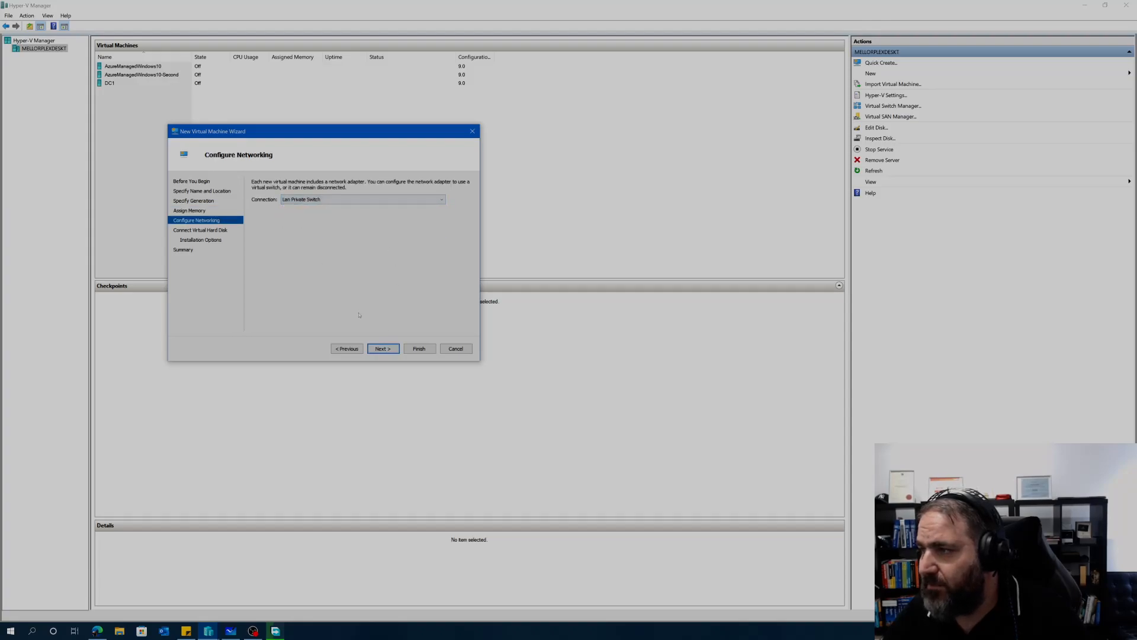
pyautogui.click(384, 352)
# Step: Set DC2's virtual hard disk size to 40 GB
pyautogui.moveTo(303, 244); pyautogui.dragTo(314, 244)
pyautogui.press('BackSpace')
pyautogui.press('BackSpace')
pyautogui.write('40')
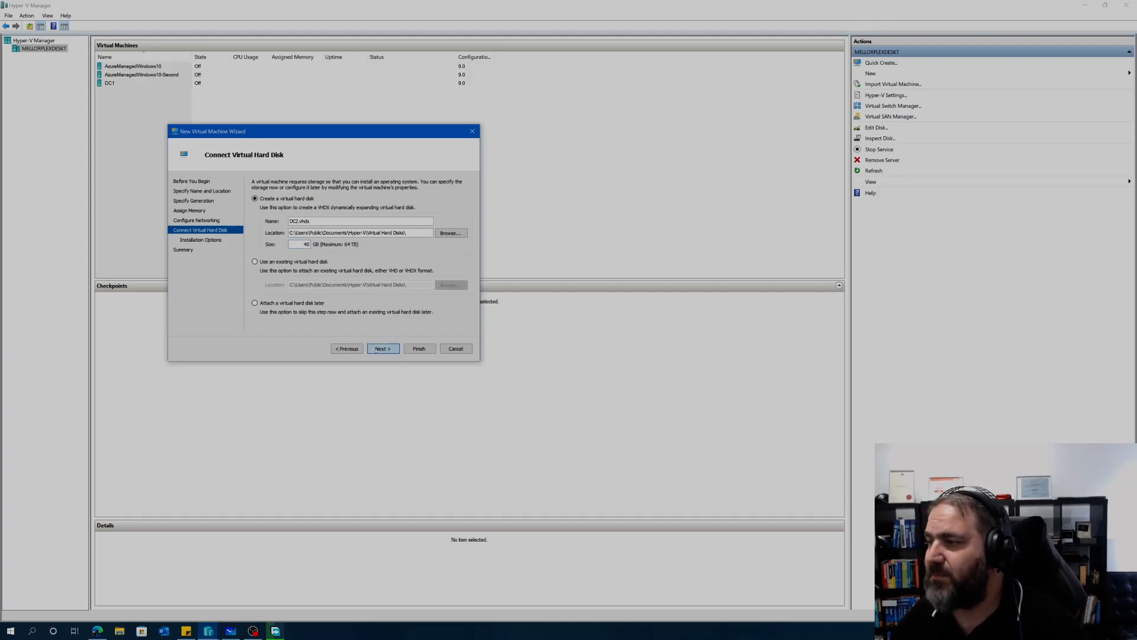
pyautogui.press('Return')
# Step: Install DC2 from the Windows Server 2016 ISO and finish the wizard
pyautogui.click(255, 210)
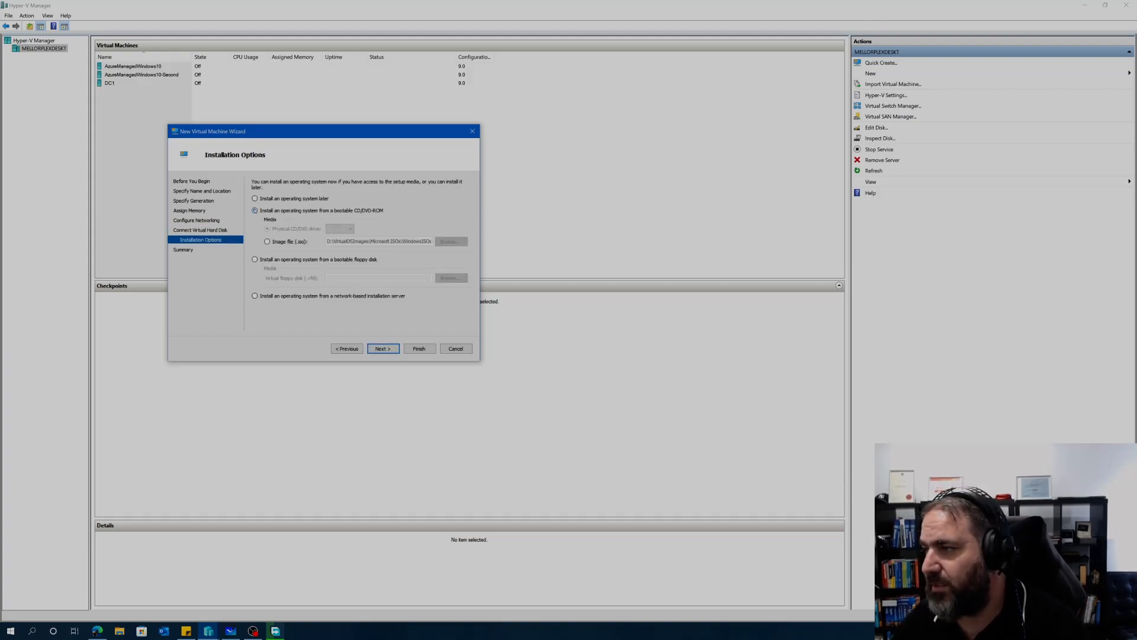
pyautogui.click(267, 241)
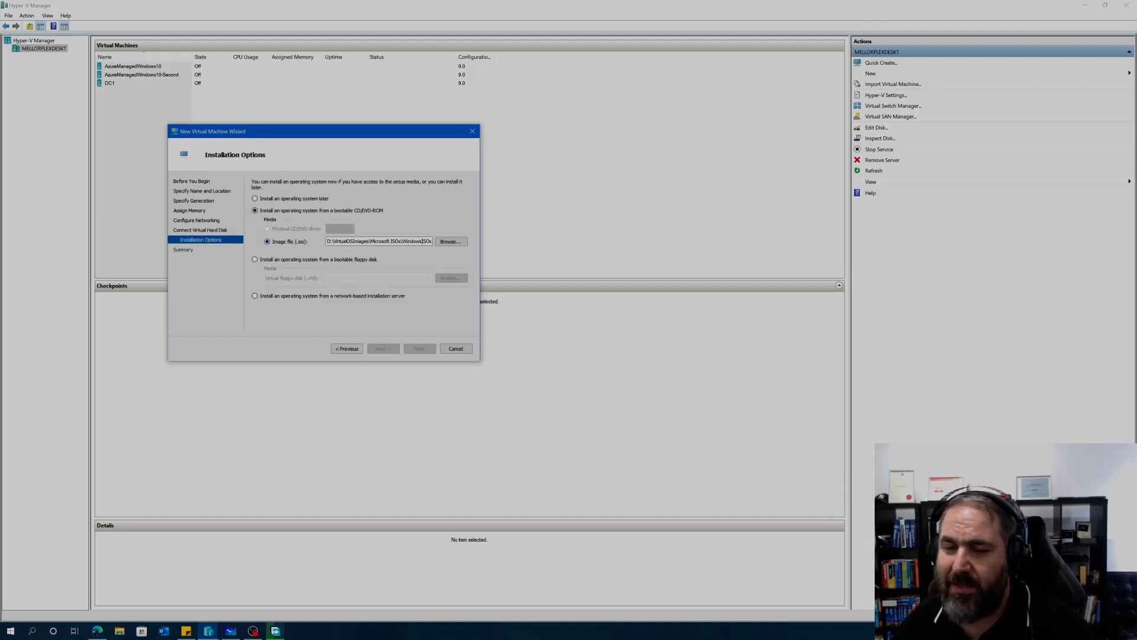
pyautogui.click(449, 241)
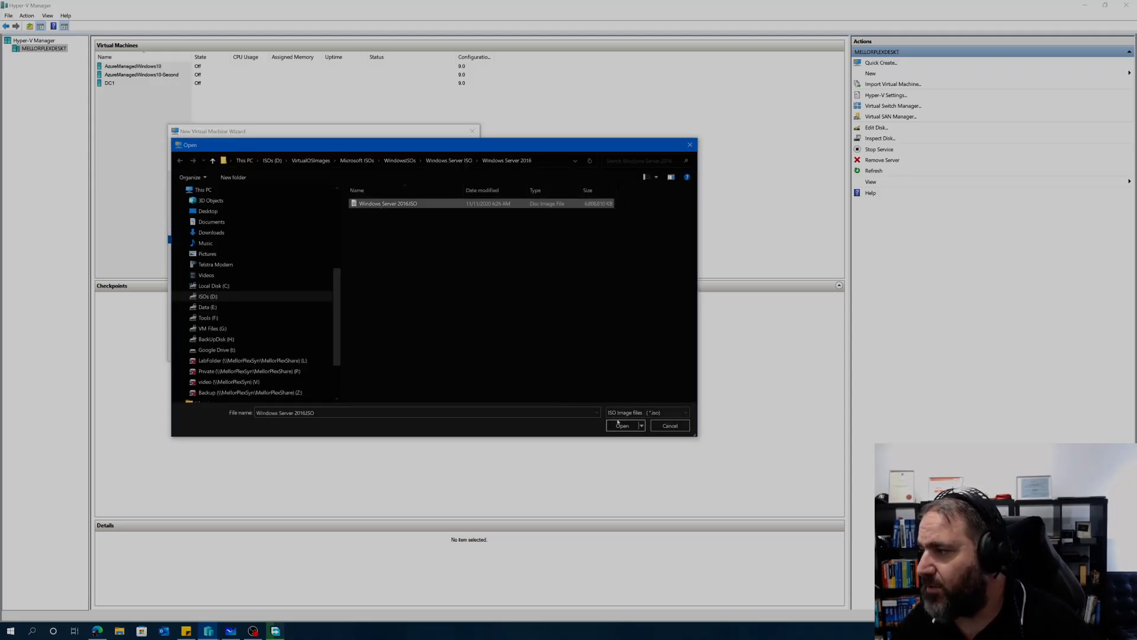
pyautogui.click(619, 424)
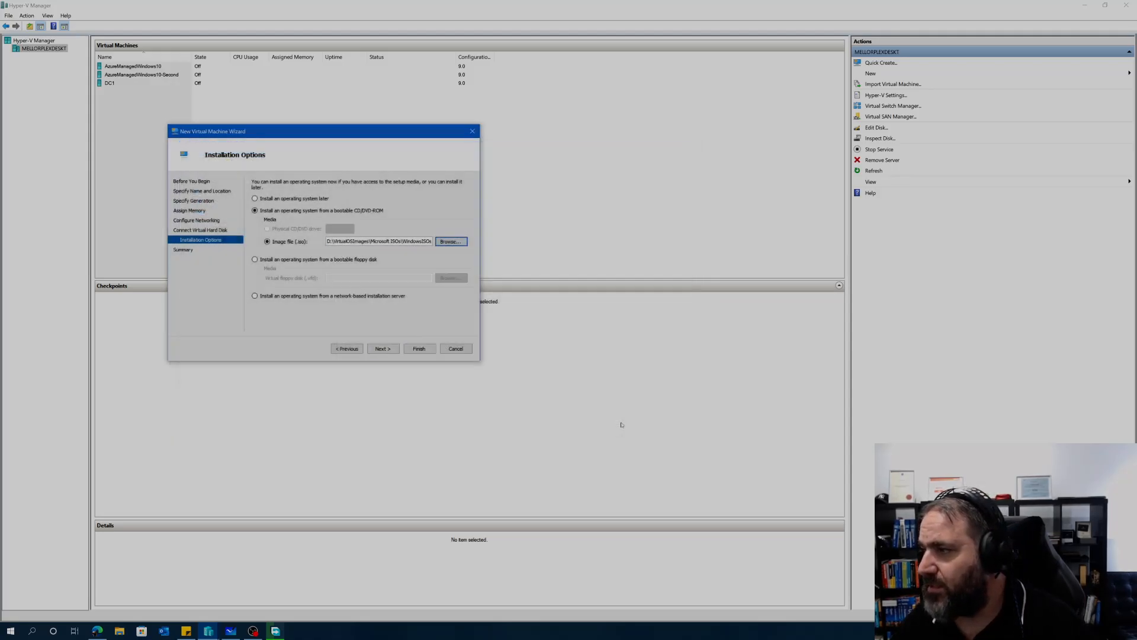
pyautogui.click(387, 350)
pyautogui.click(408, 349)
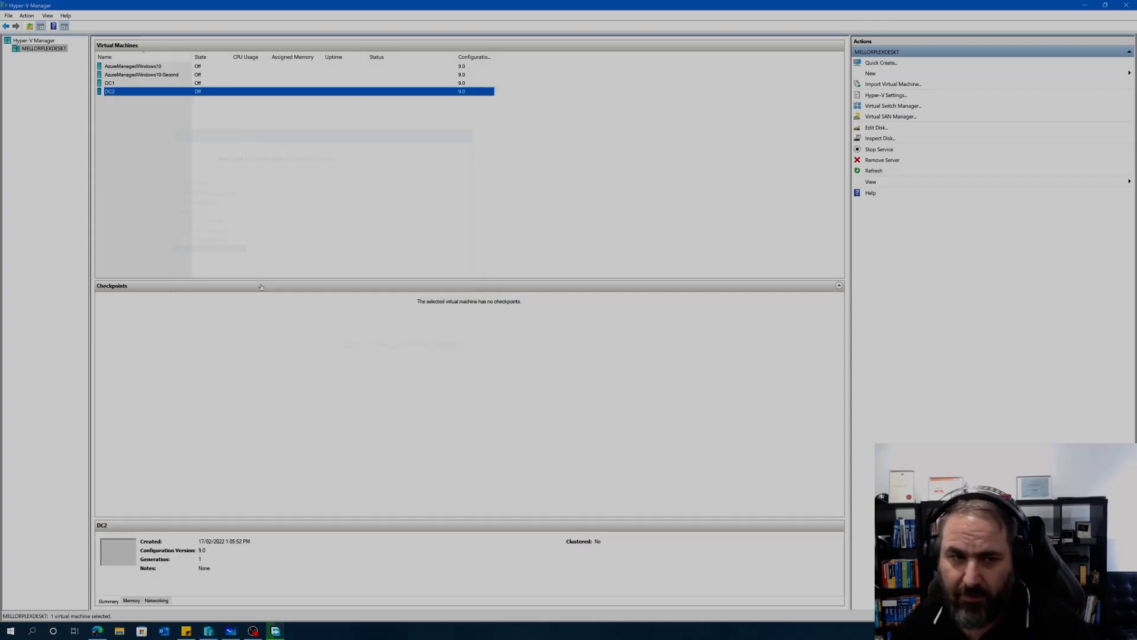
# Step: Start a new virtual machine from the host's context menu and name it FS1
pyautogui.rightClick(48, 51)
pyautogui.moveTo(118, 66)
pyautogui.click(159, 66)
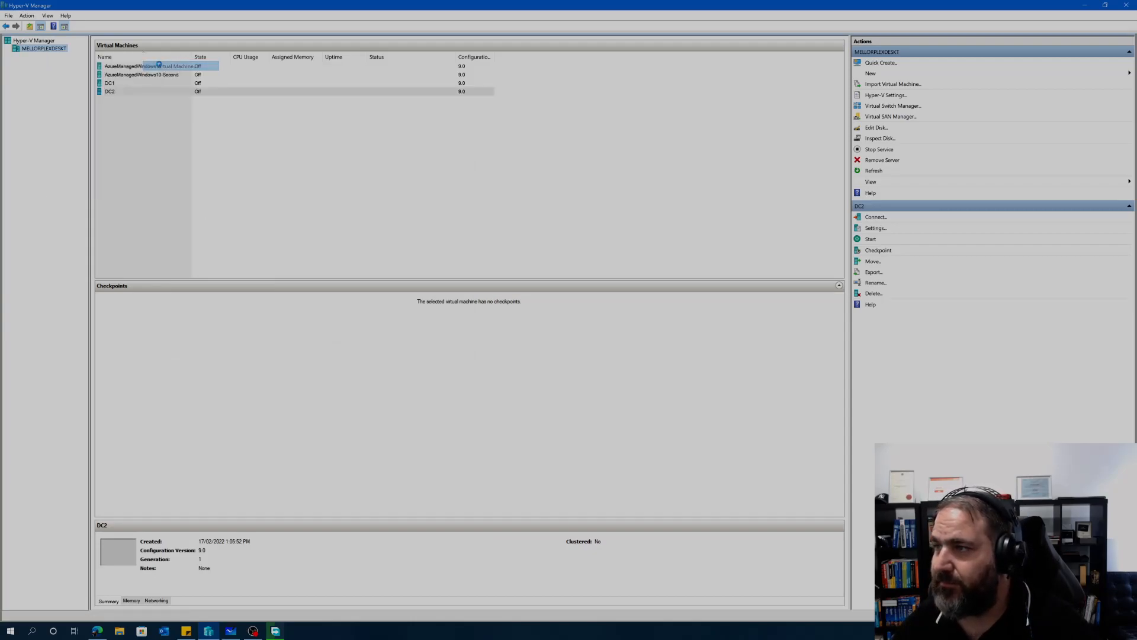
pyautogui.click(630, 416)
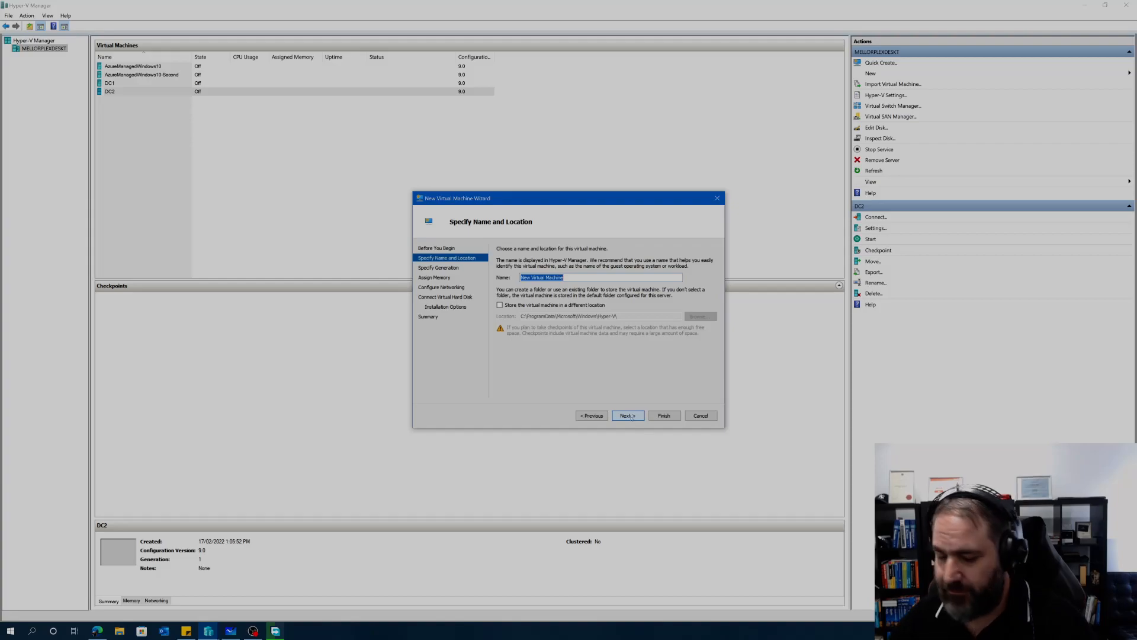
pyautogui.write('fS1')
pyautogui.moveTo(463, 203); pyautogui.dragTo(145, 127)
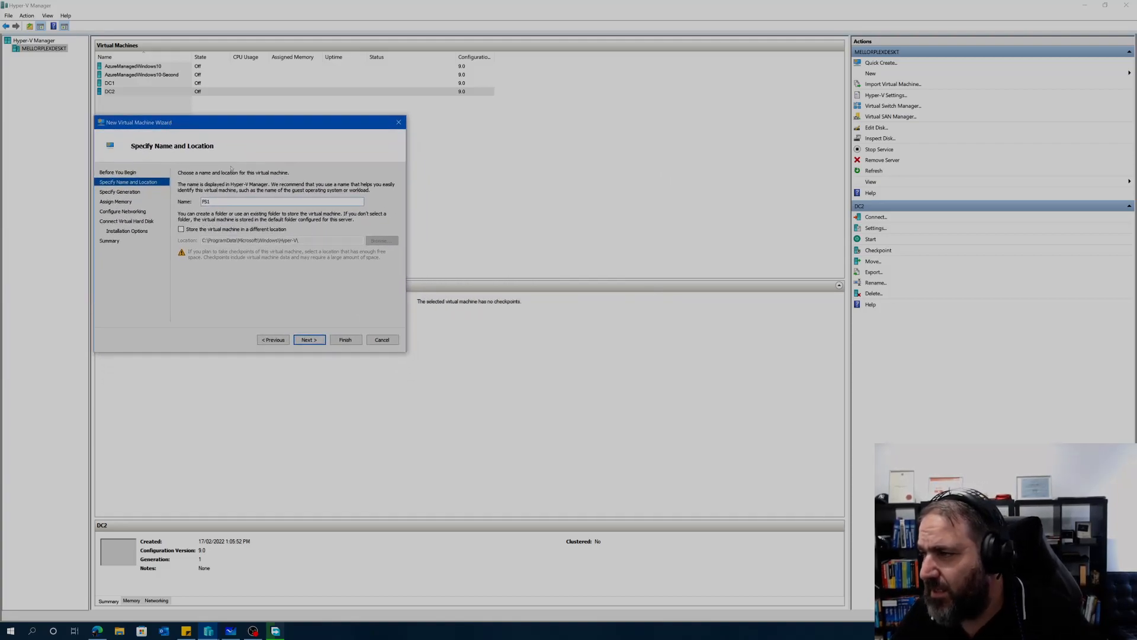
# Step: Store FS1 in G:\VirtualMachines and finish creating it
pyautogui.click(181, 229)
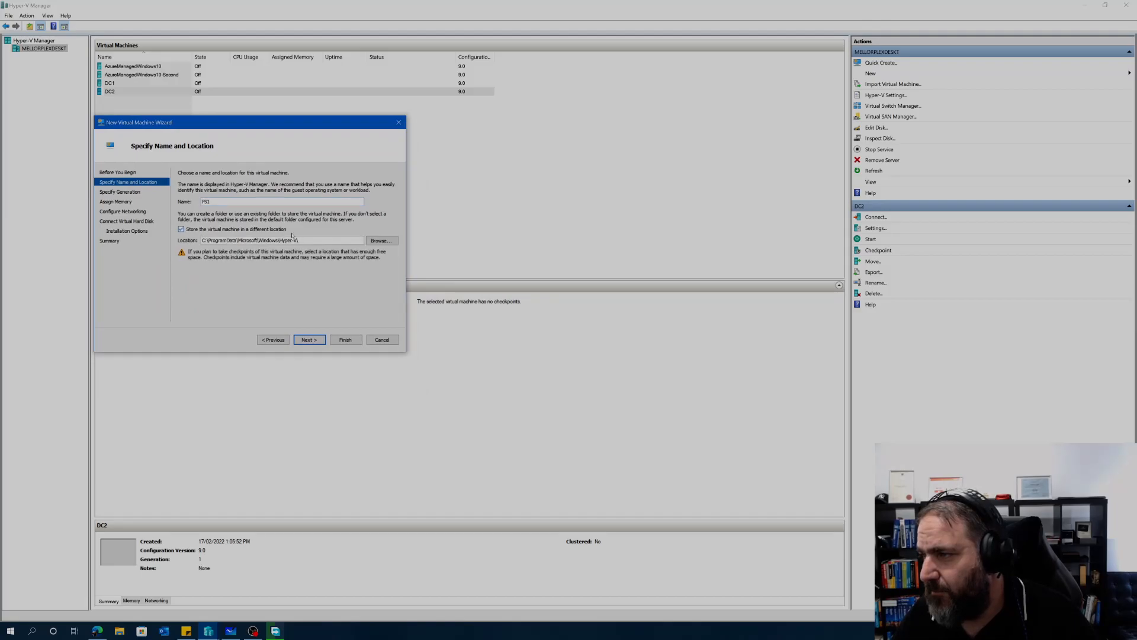
pyautogui.click(382, 241)
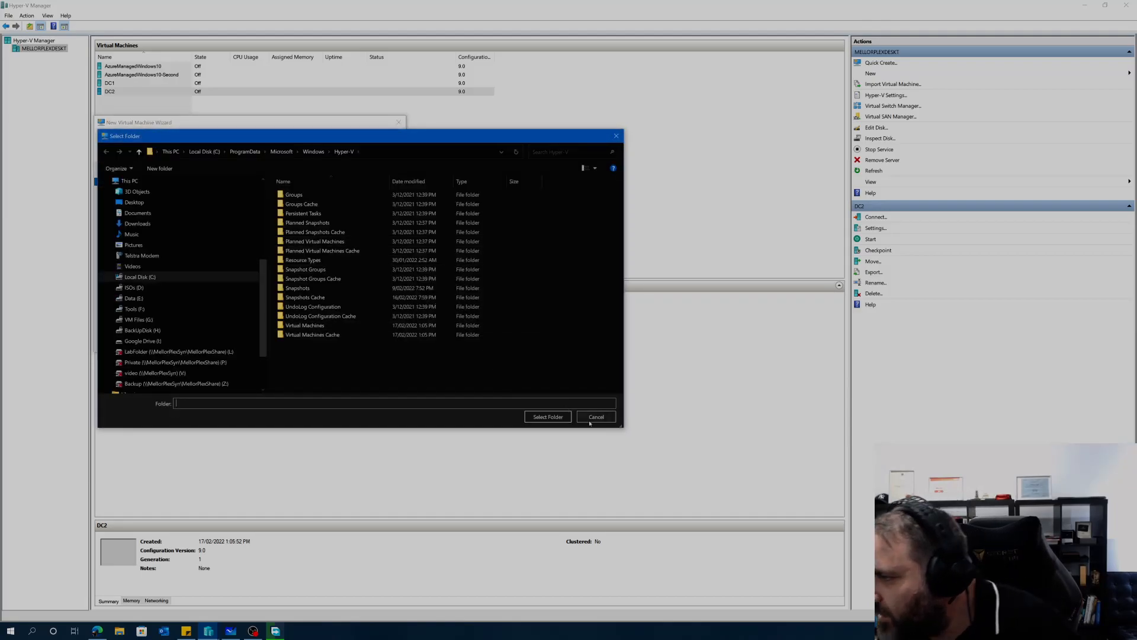
pyautogui.click(592, 415)
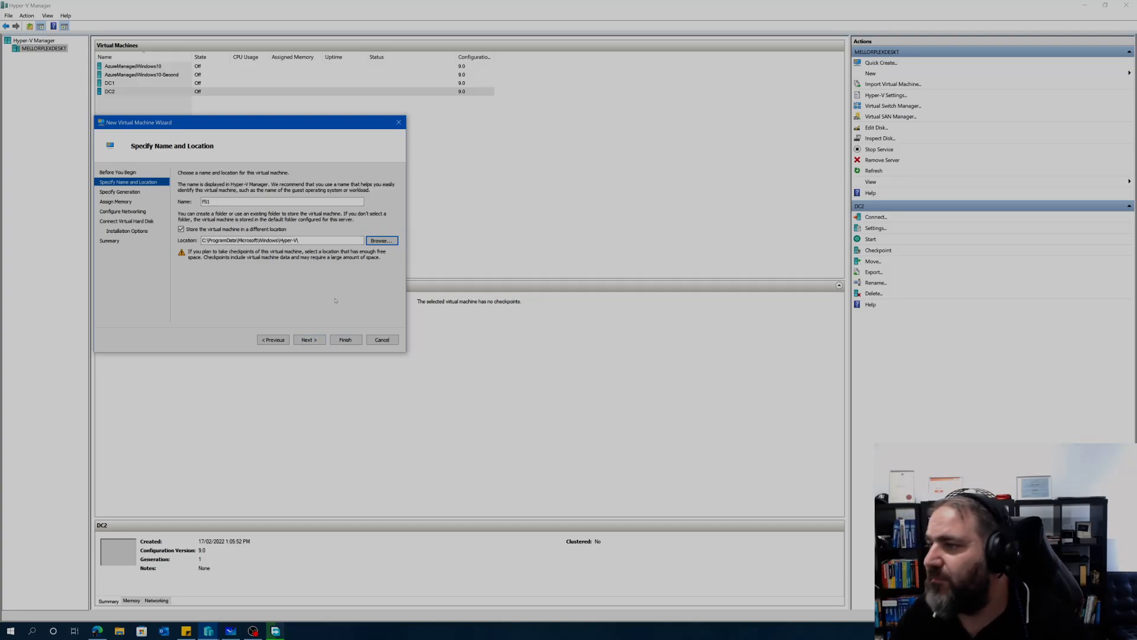
pyautogui.click(372, 240)
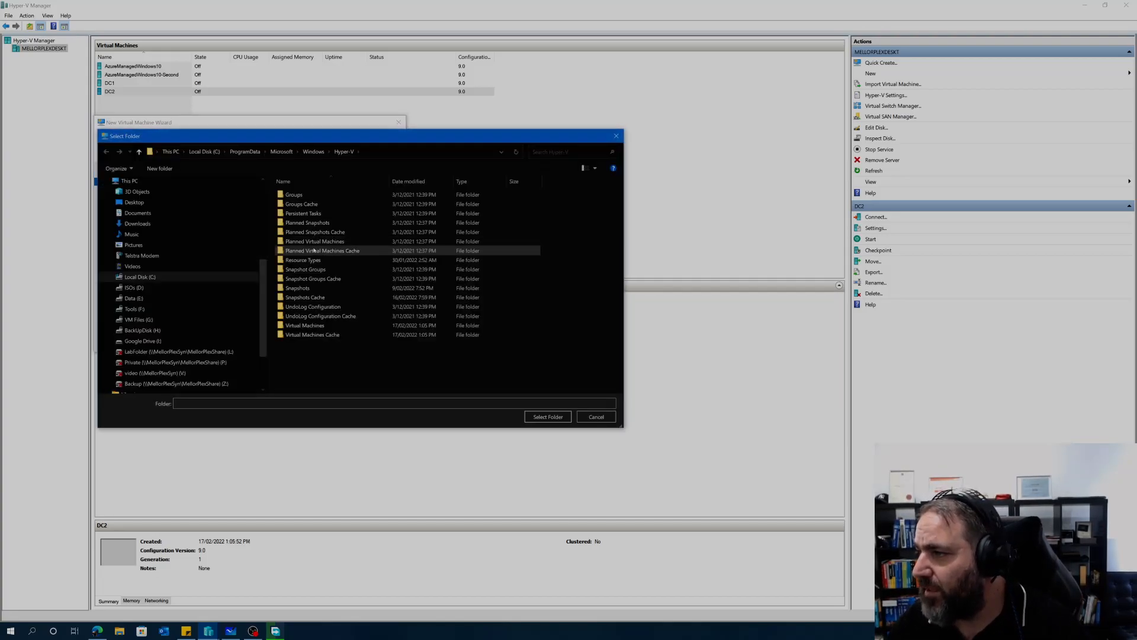
pyautogui.click(138, 319)
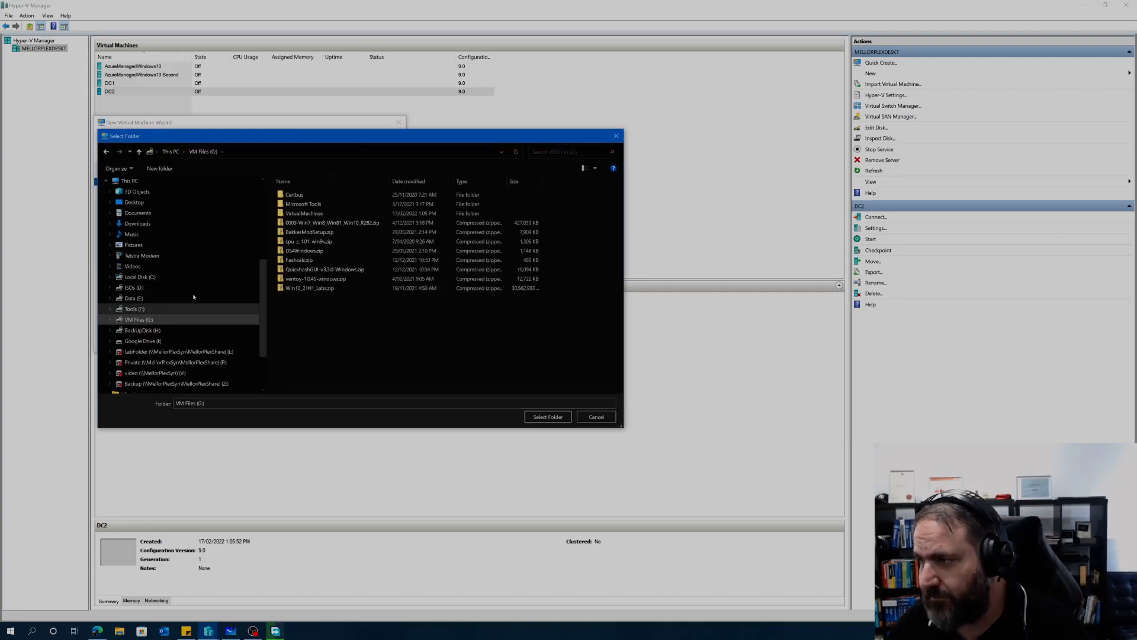
pyautogui.click(294, 213)
pyautogui.doubleClick(293, 213)
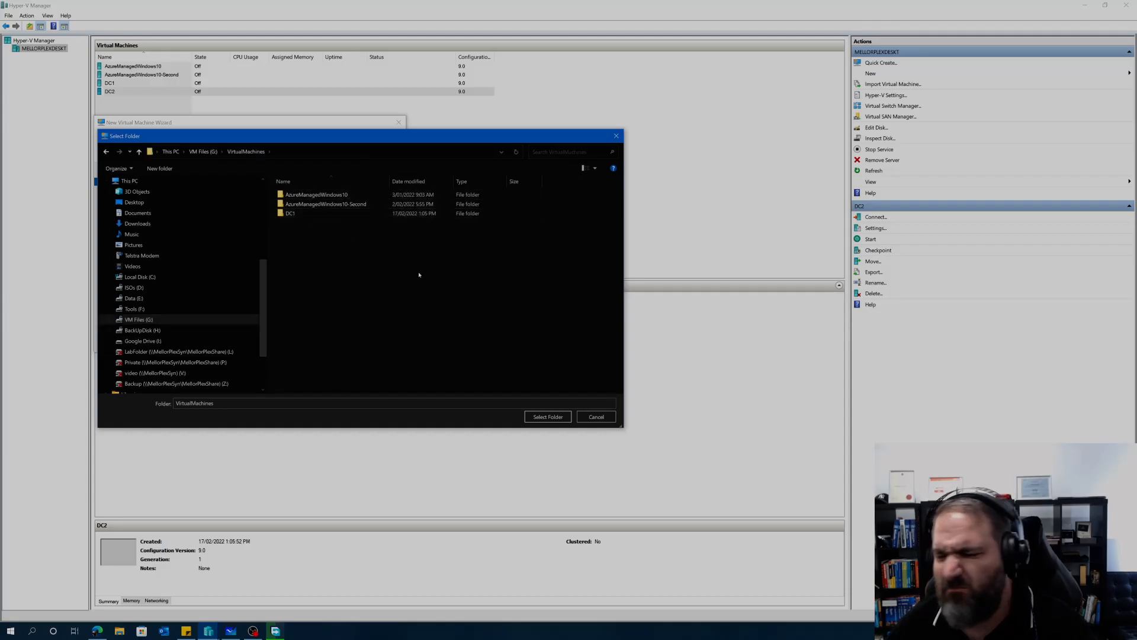
pyautogui.click(548, 417)
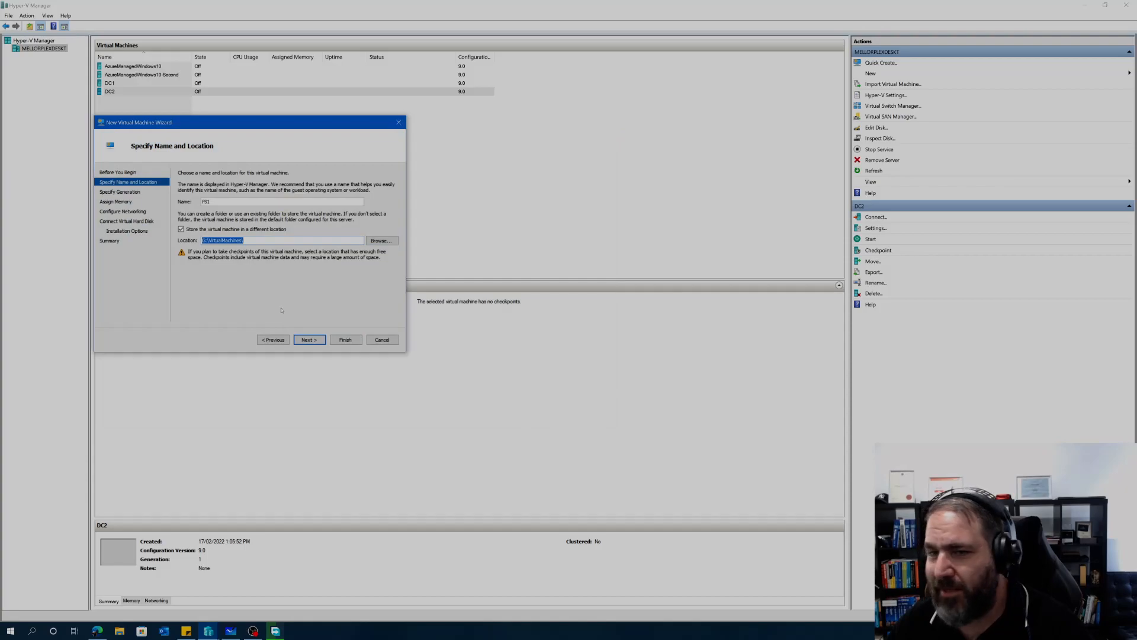
pyautogui.click(309, 340)
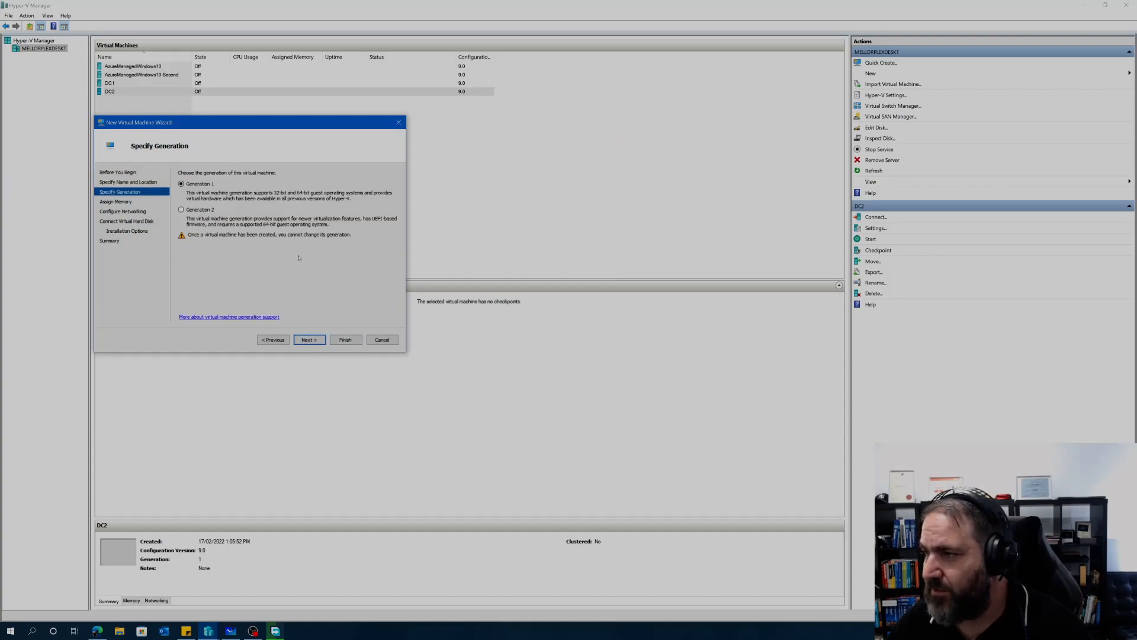
pyautogui.click(338, 342)
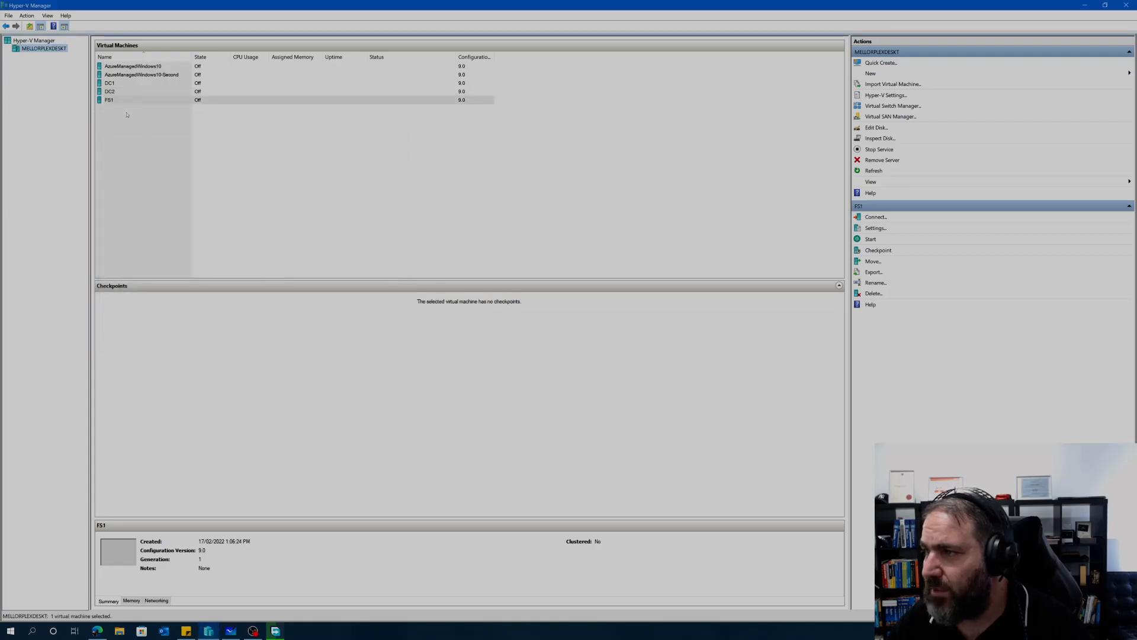
# Step: Open FS1's settings, pick Lan Private Switch for its adapter, then cancel
pyautogui.rightClick(111, 99)
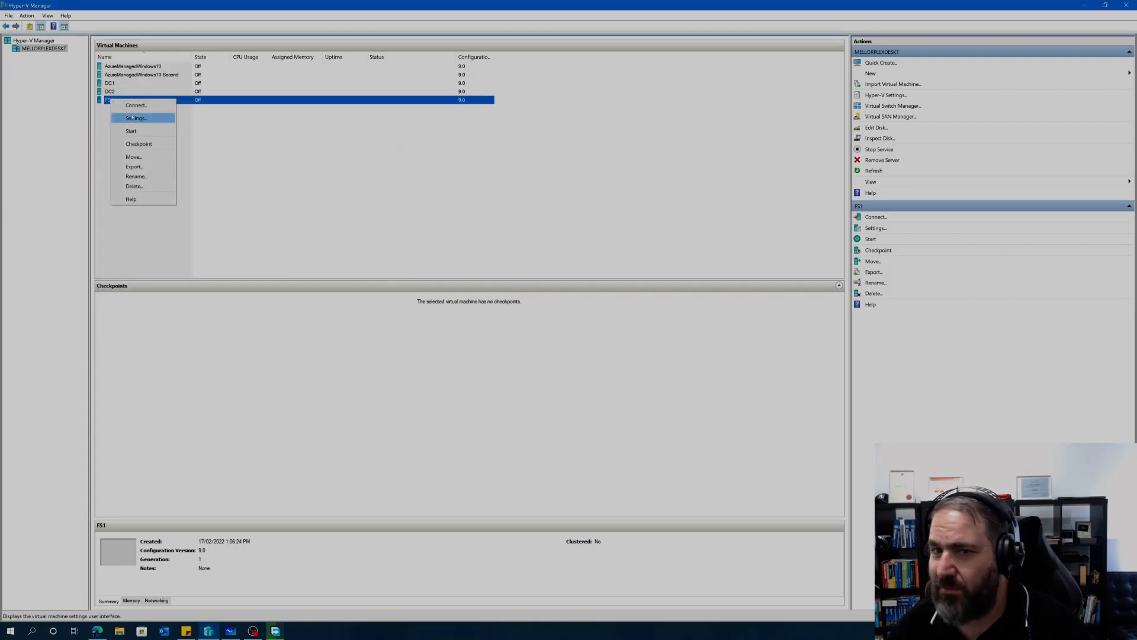
pyautogui.click(132, 118)
pyautogui.moveTo(533, 164); pyautogui.dragTo(261, 125)
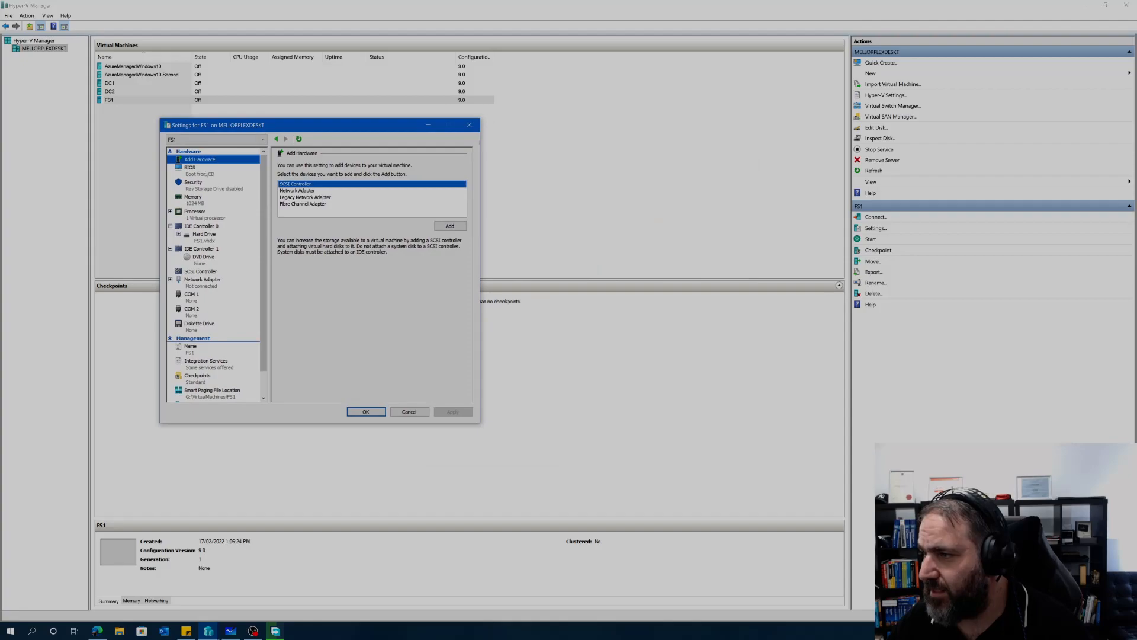
pyautogui.click(205, 283)
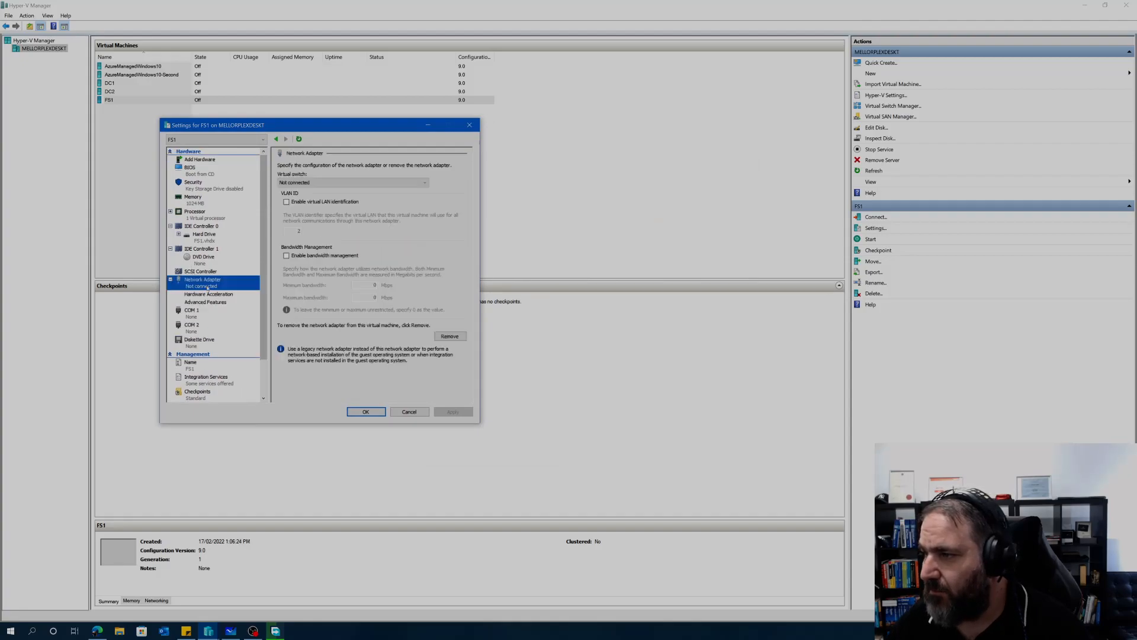
pyautogui.click(288, 182)
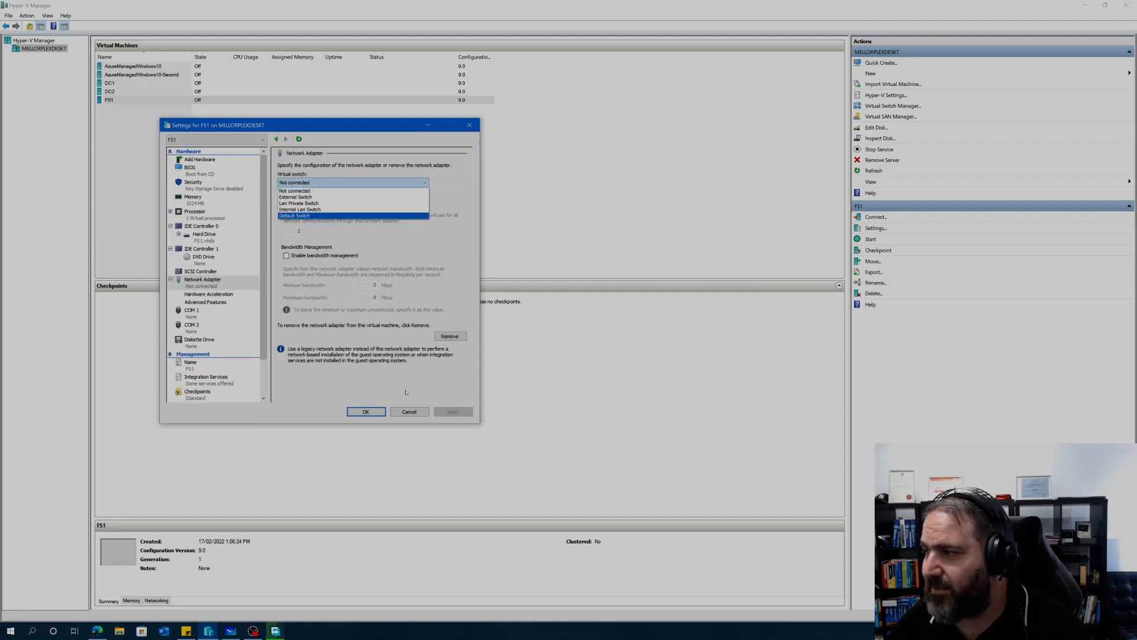
pyautogui.click(332, 203)
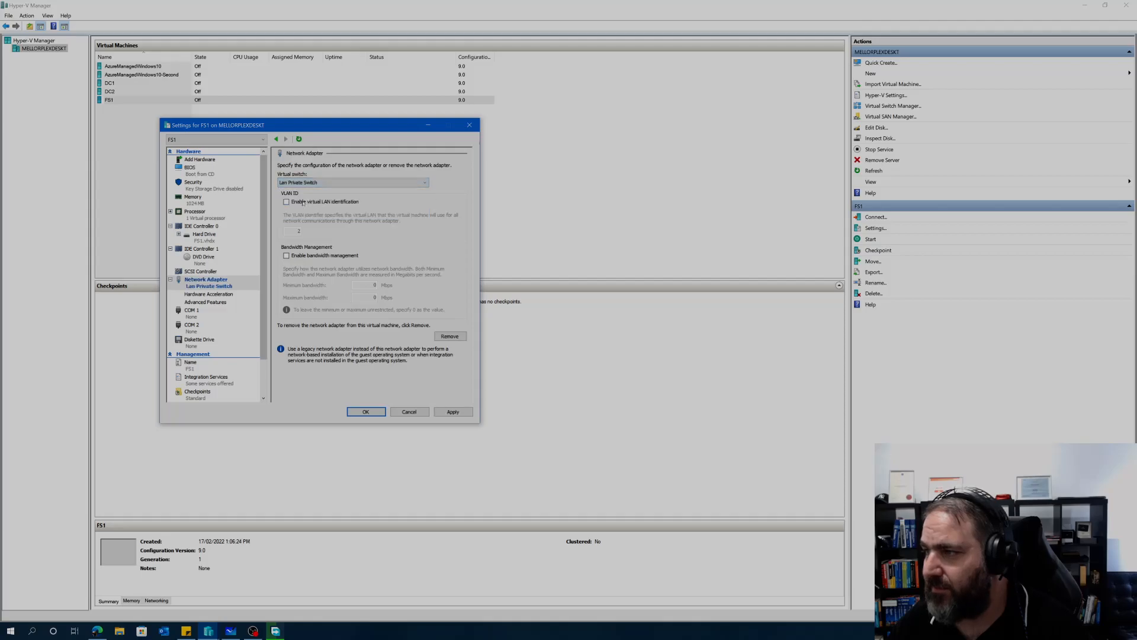
pyautogui.click(409, 411)
# Step: Reopen FS1's settings and apply 4096 MB of RAM
pyautogui.rightClick(107, 100)
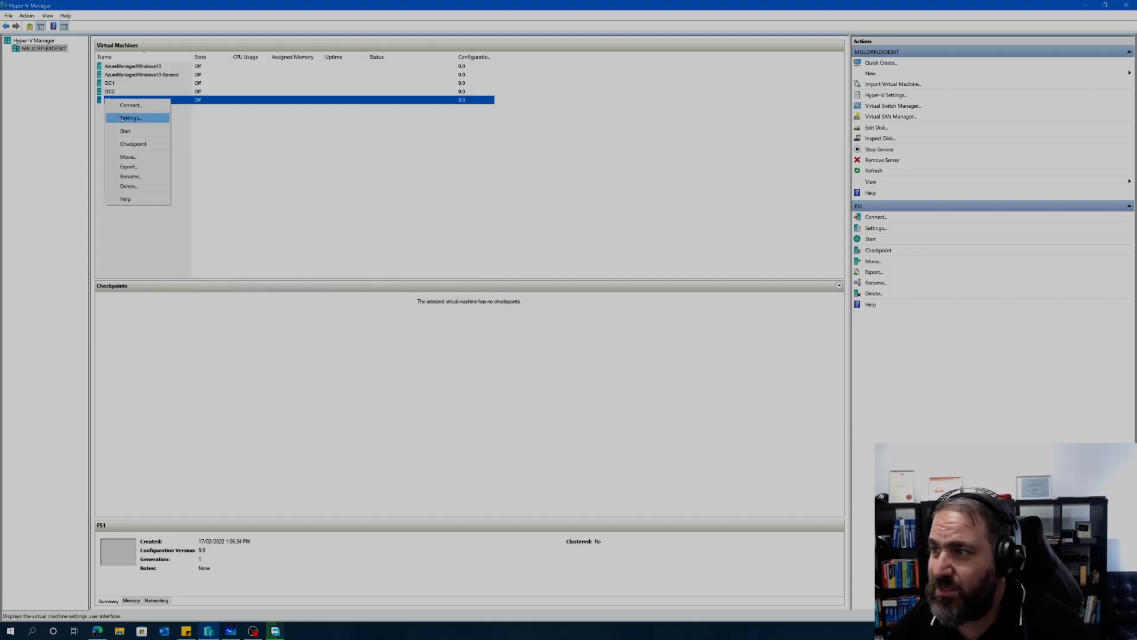
pyautogui.click(122, 119)
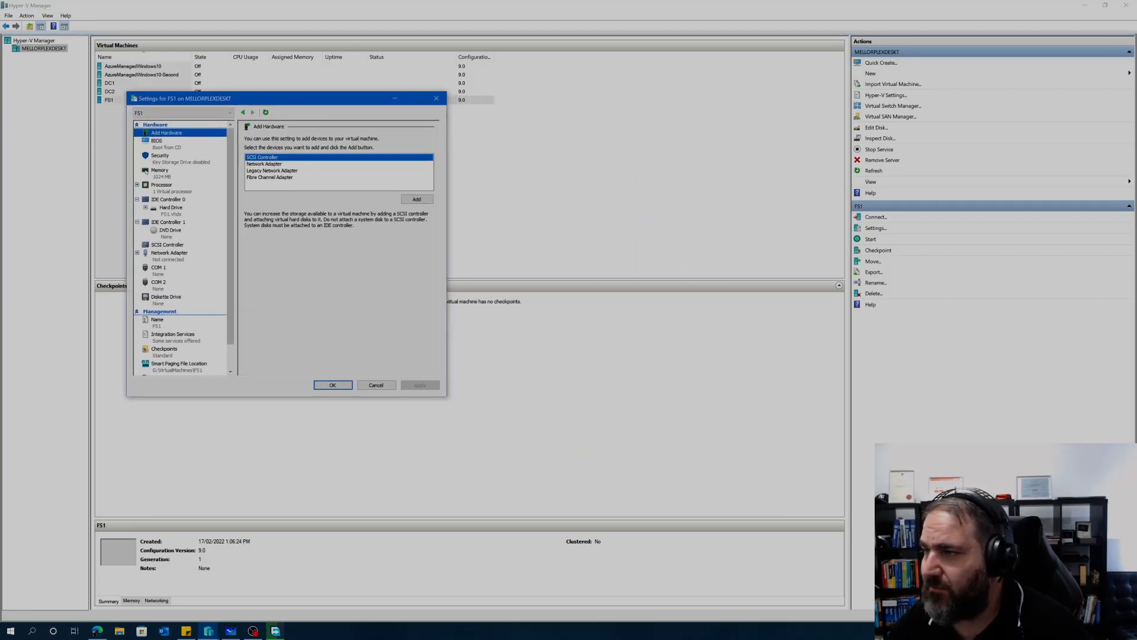
pyautogui.click(158, 174)
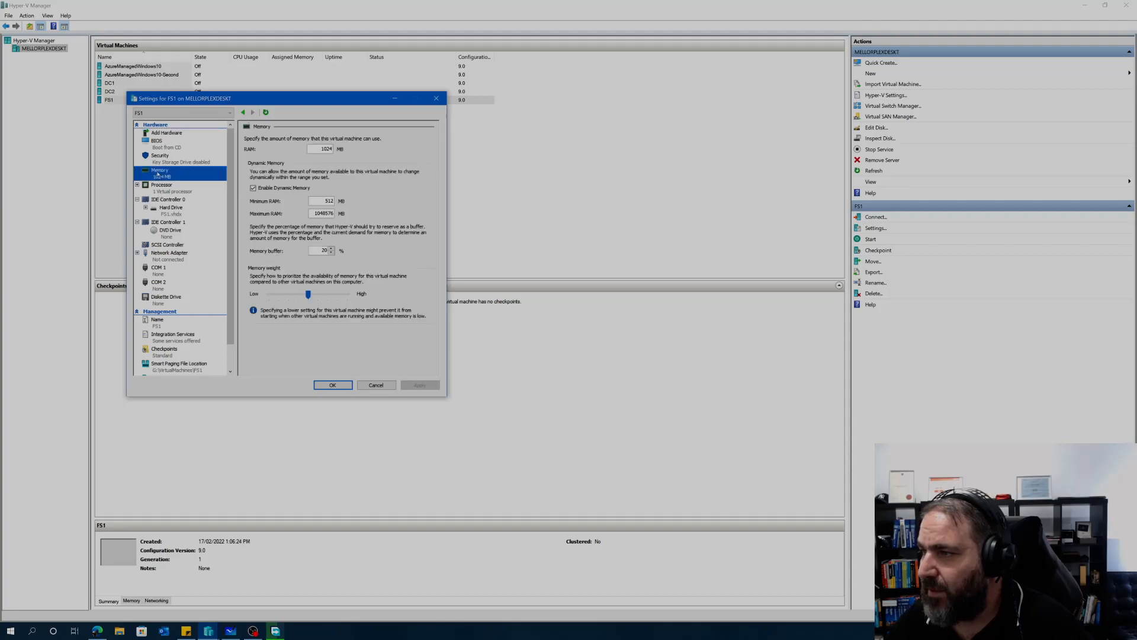
pyautogui.doubleClick(326, 149)
pyautogui.write('4096')
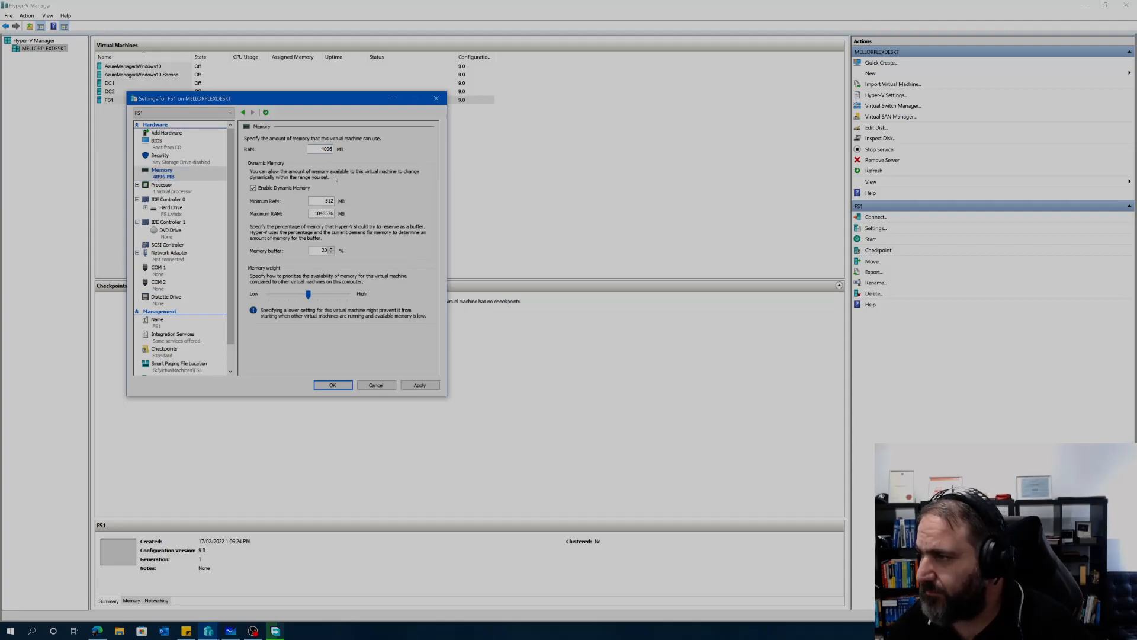
pyautogui.click(417, 385)
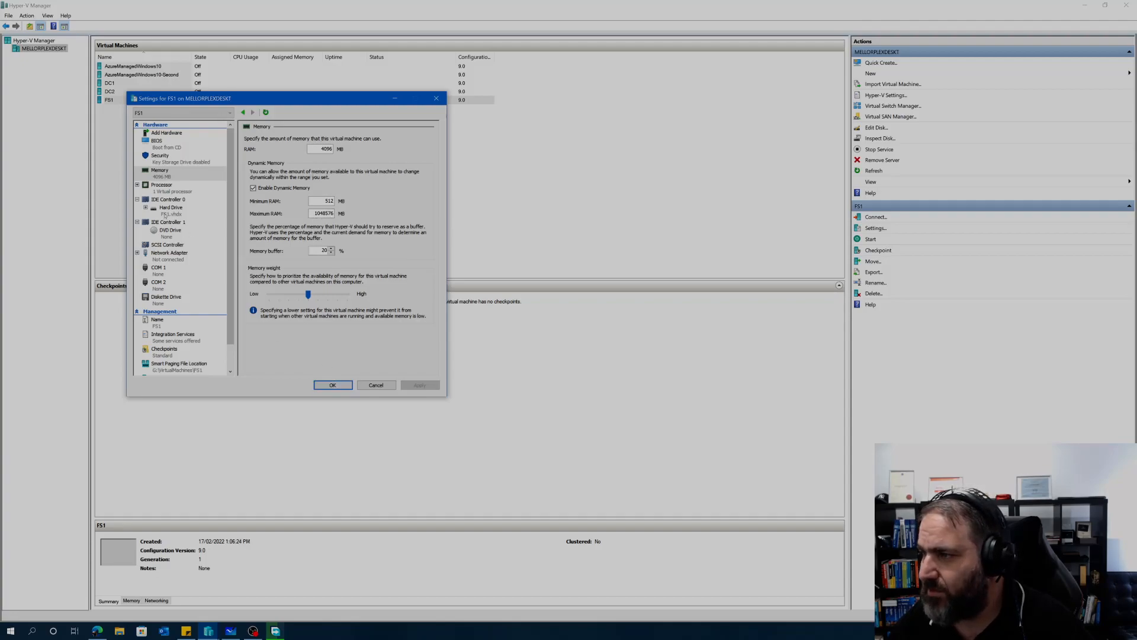
# Step: Select Lan Private Switch for FS1's network adapter and close the settings
pyautogui.click(169, 253)
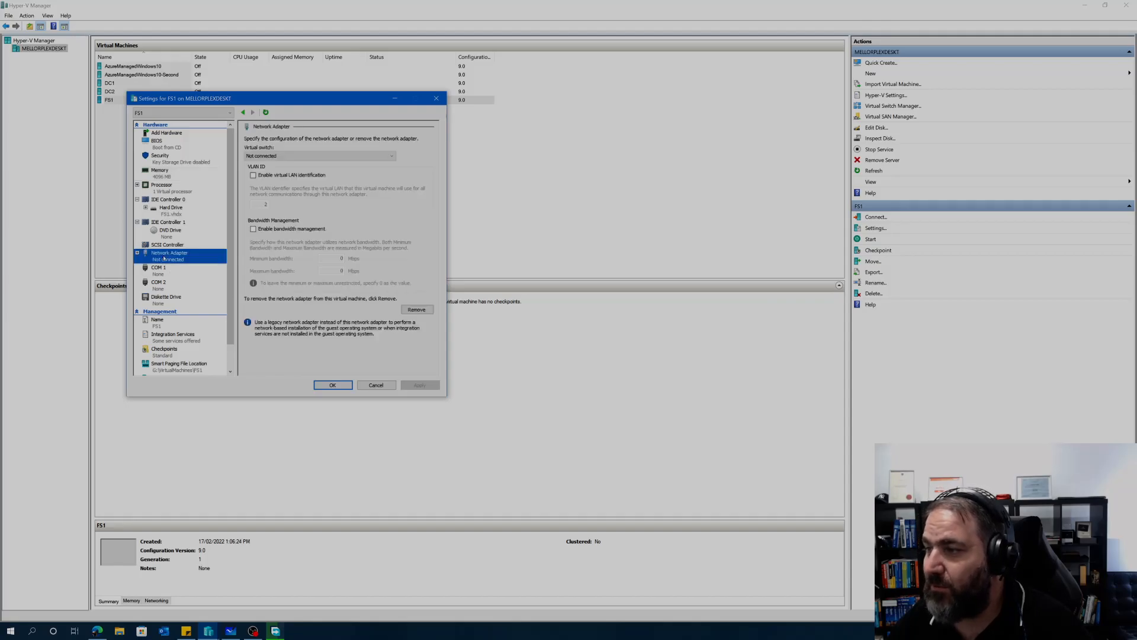
pyautogui.click(278, 156)
pyautogui.click(280, 177)
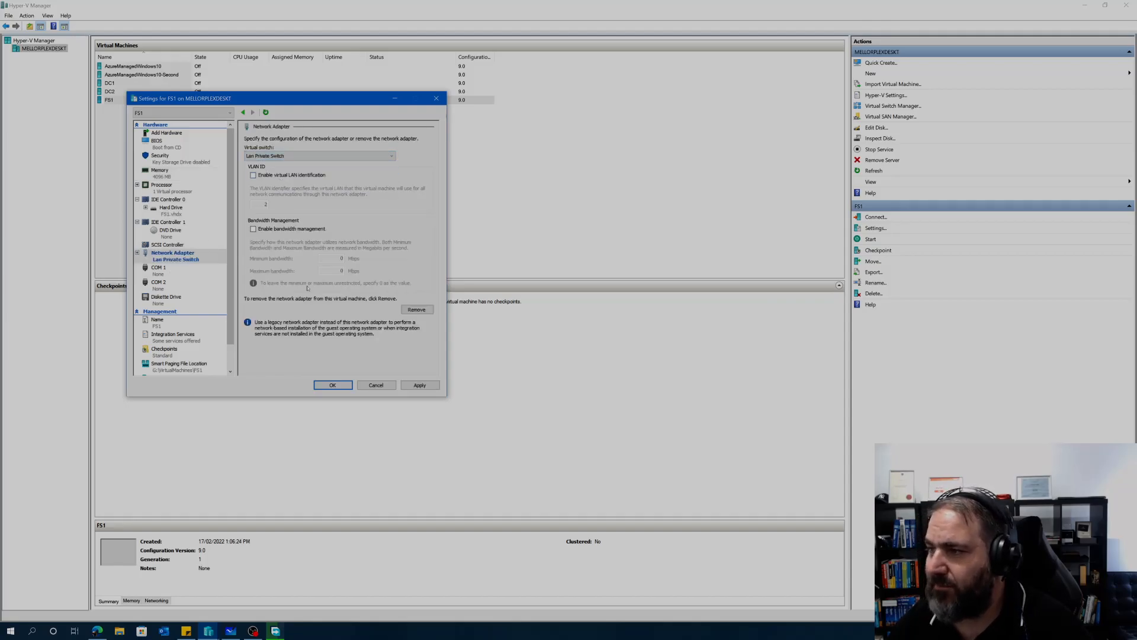
pyautogui.click(360, 385)
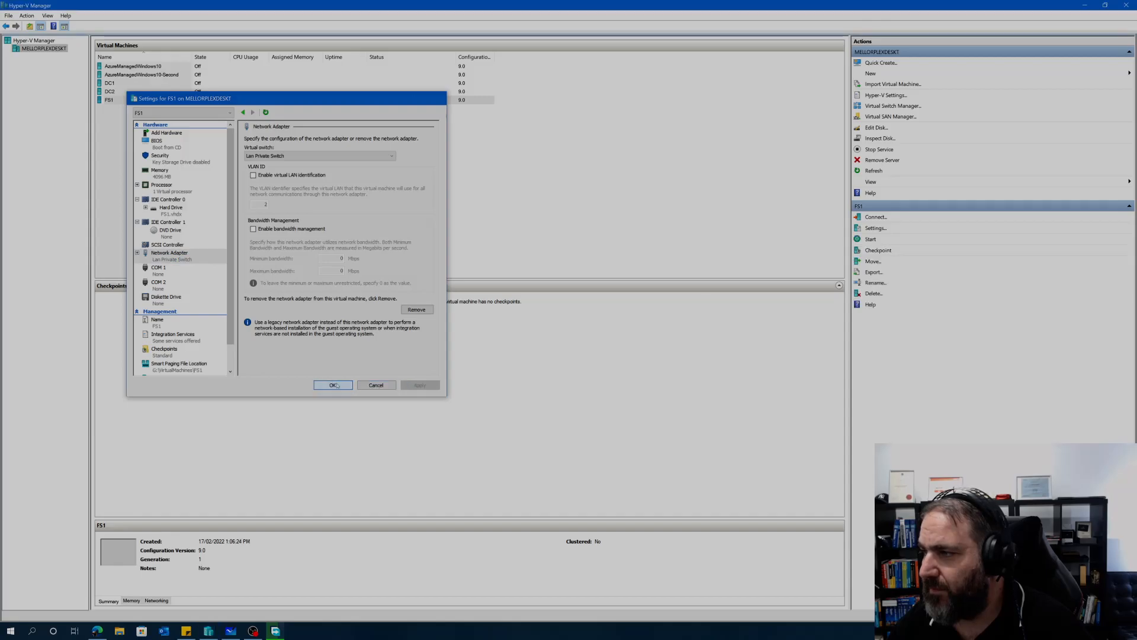
# Step: Start a new virtual machine from the host's context menu and name it FS2
pyautogui.click(116, 117)
pyautogui.rightClick(35, 51)
pyautogui.moveTo(71, 64)
pyautogui.click(148, 66)
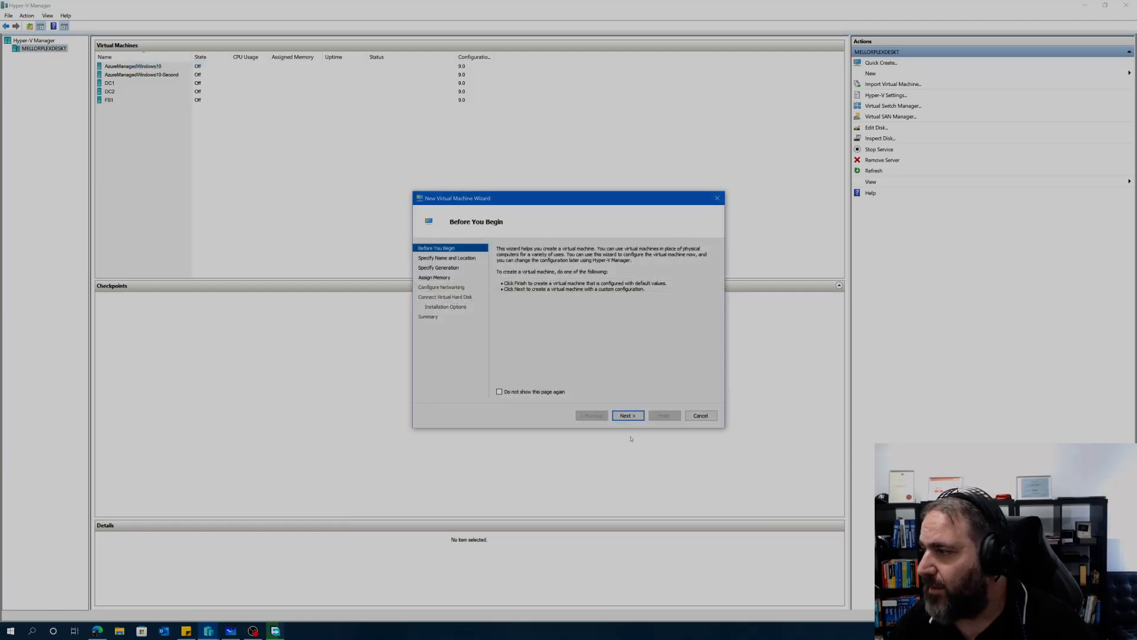
pyautogui.click(628, 416)
pyautogui.write('Fs2')
pyautogui.press('BackSpace')
pyautogui.press('BackSpace')
pyautogui.write('S2')
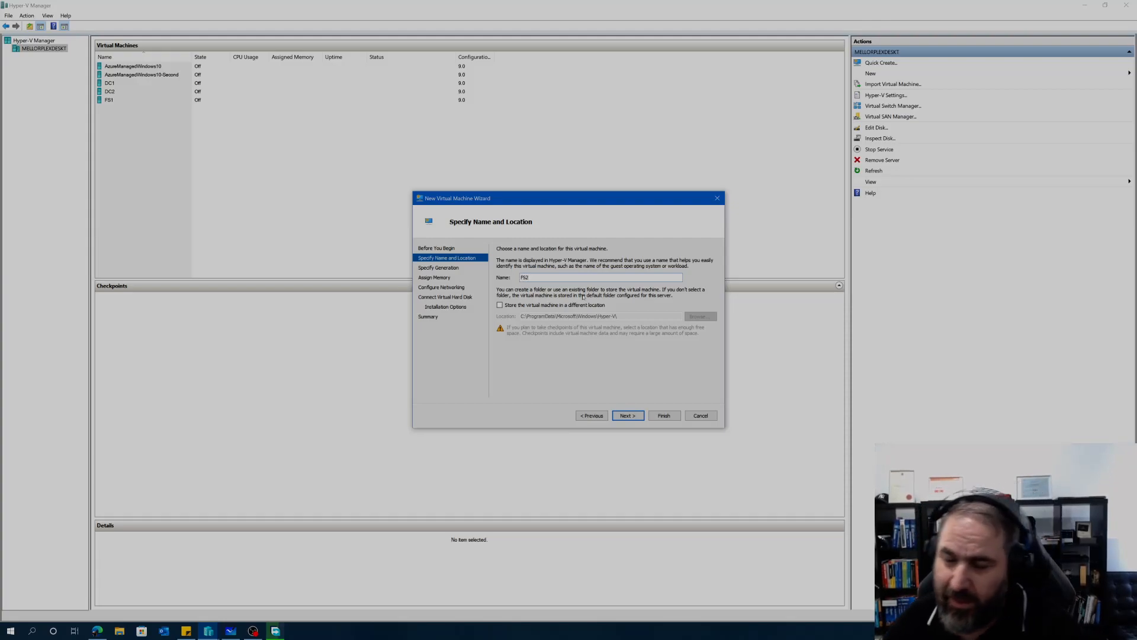
pyautogui.moveTo(638, 199); pyautogui.dragTo(281, 142)
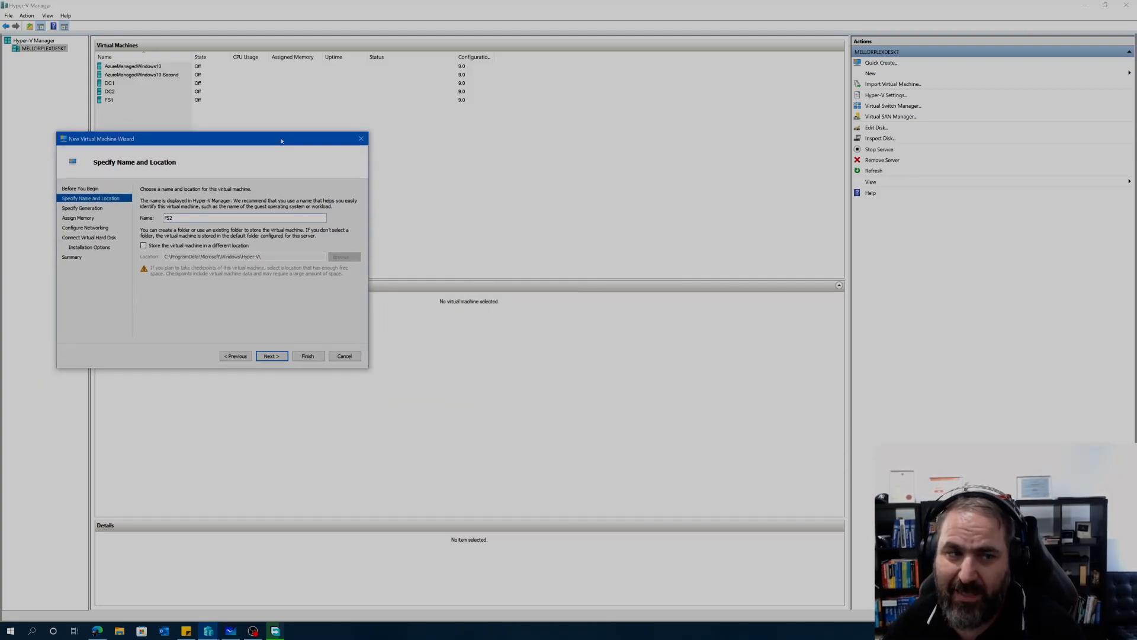
# Step: Store FS2 in the VirtualMachines folder on VM Files (G:)
pyautogui.click(150, 246)
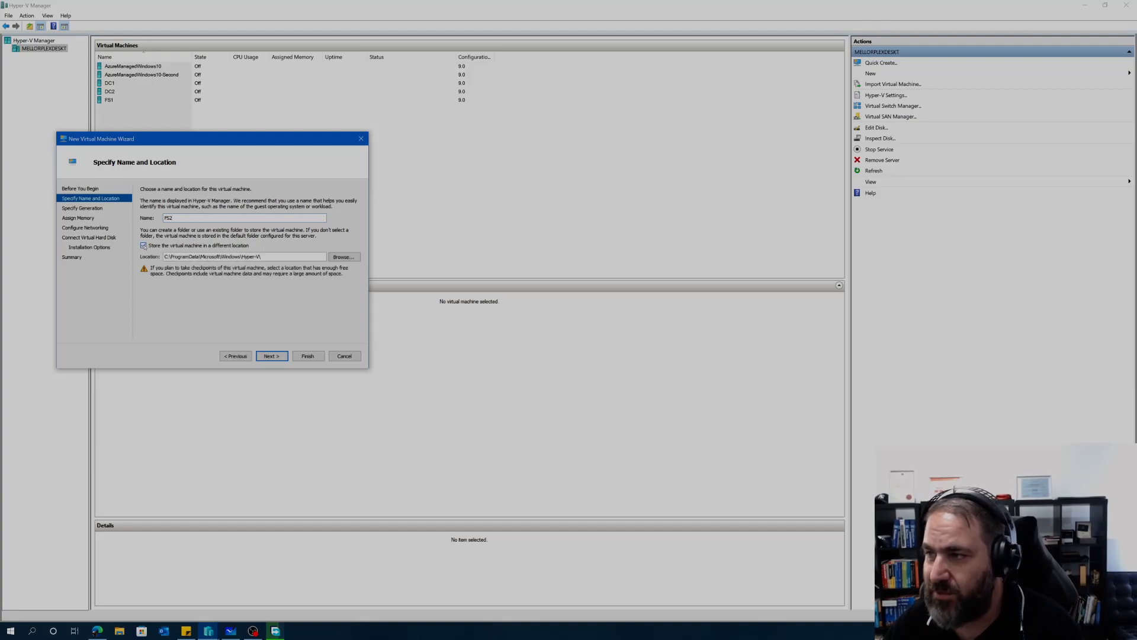
pyautogui.click(344, 257)
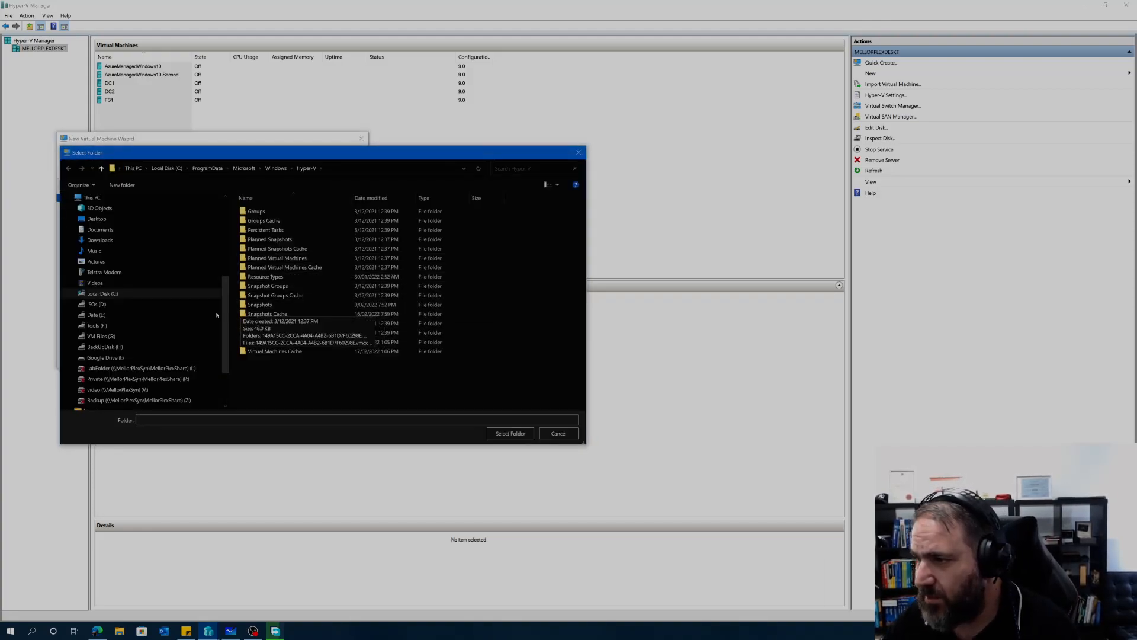
pyautogui.click(100, 336)
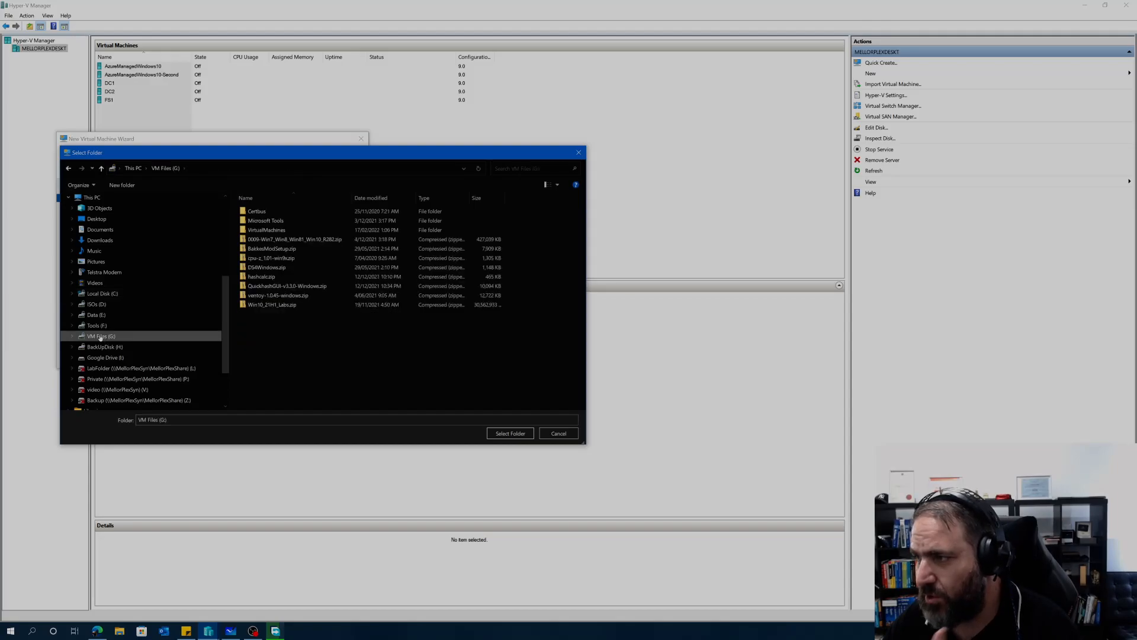
pyautogui.doubleClick(263, 230)
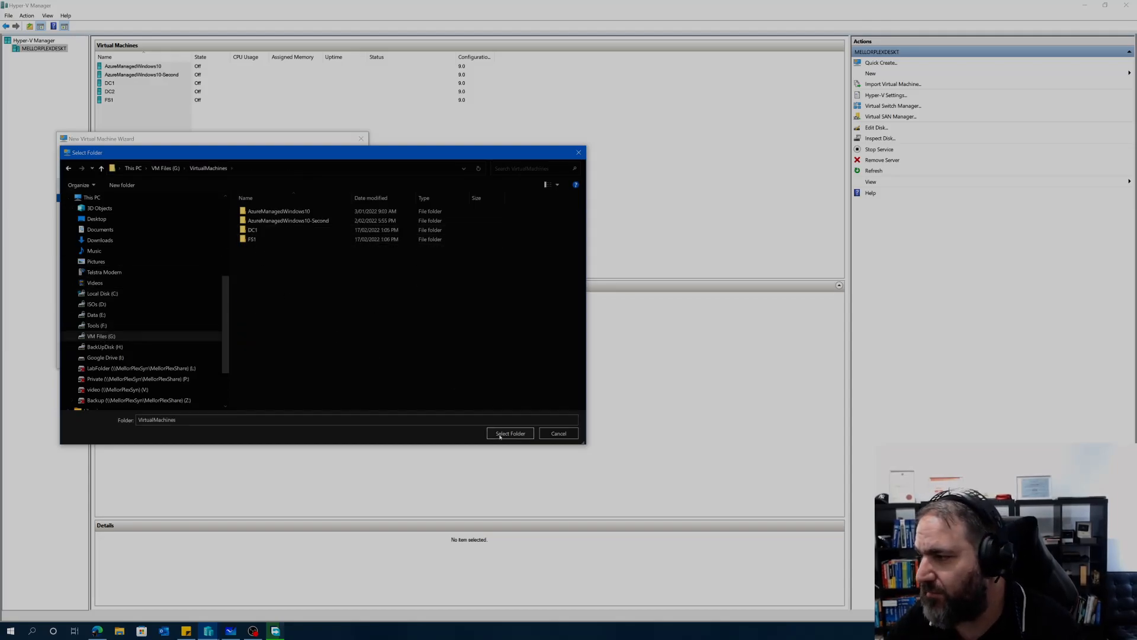
pyautogui.click(499, 434)
pyautogui.click(272, 356)
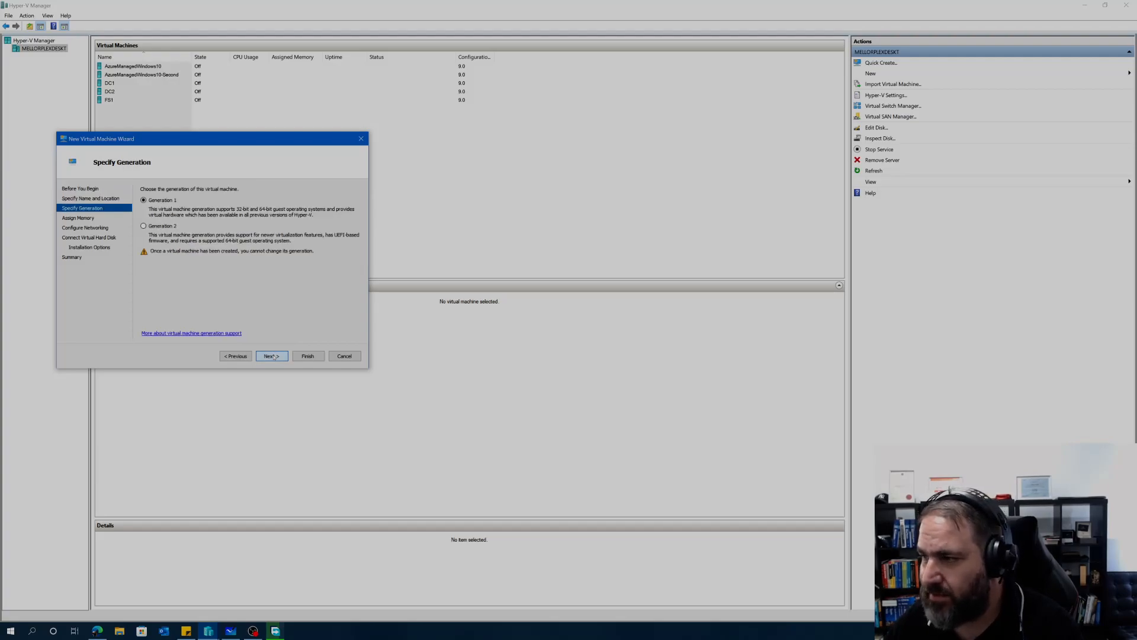
# Step: Keep Generation 1, connect FS2 to Lan Private Switch, and give it a 40 GB disk
pyautogui.click(272, 356)
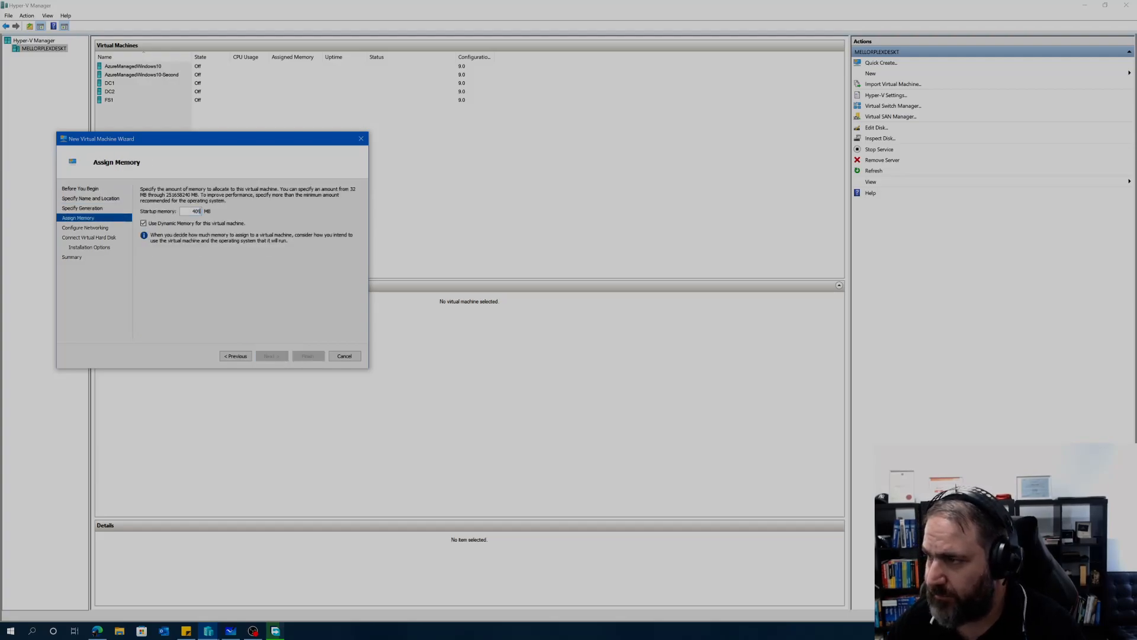
pyautogui.click(275, 356)
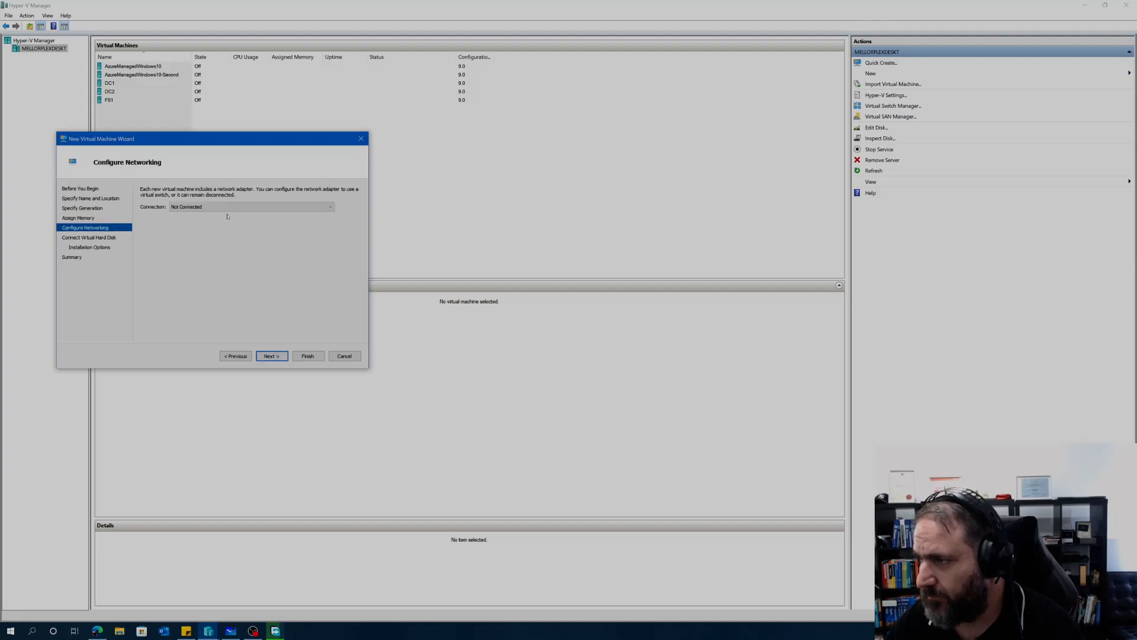
pyautogui.click(249, 207)
pyautogui.click(195, 232)
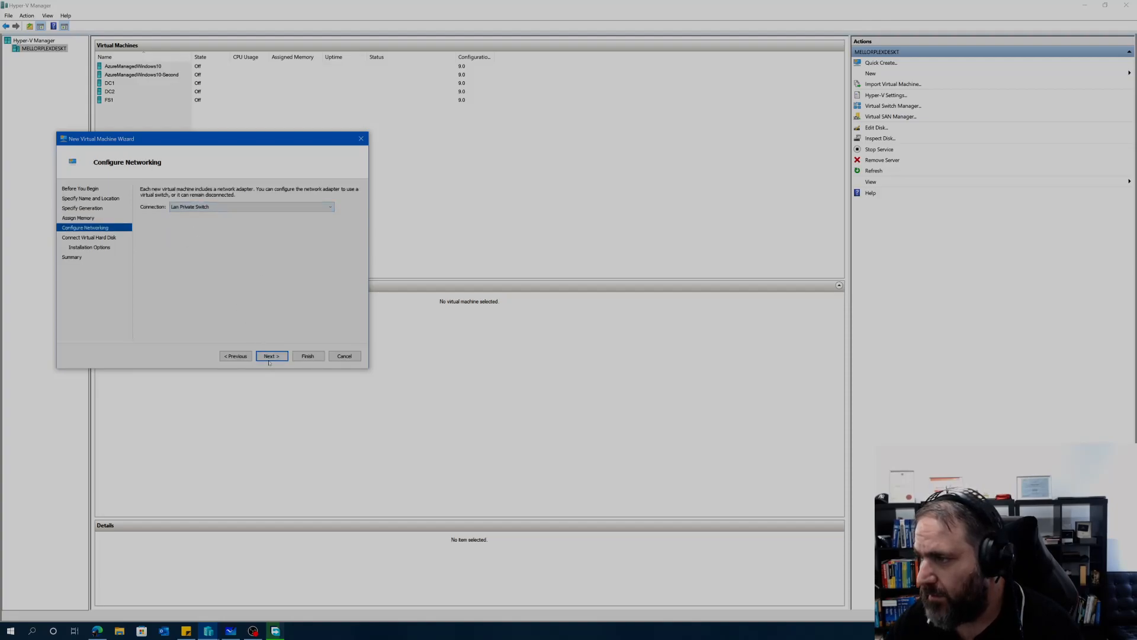
pyautogui.press('Return')
pyautogui.doubleClick(193, 251)
pyautogui.write('40')
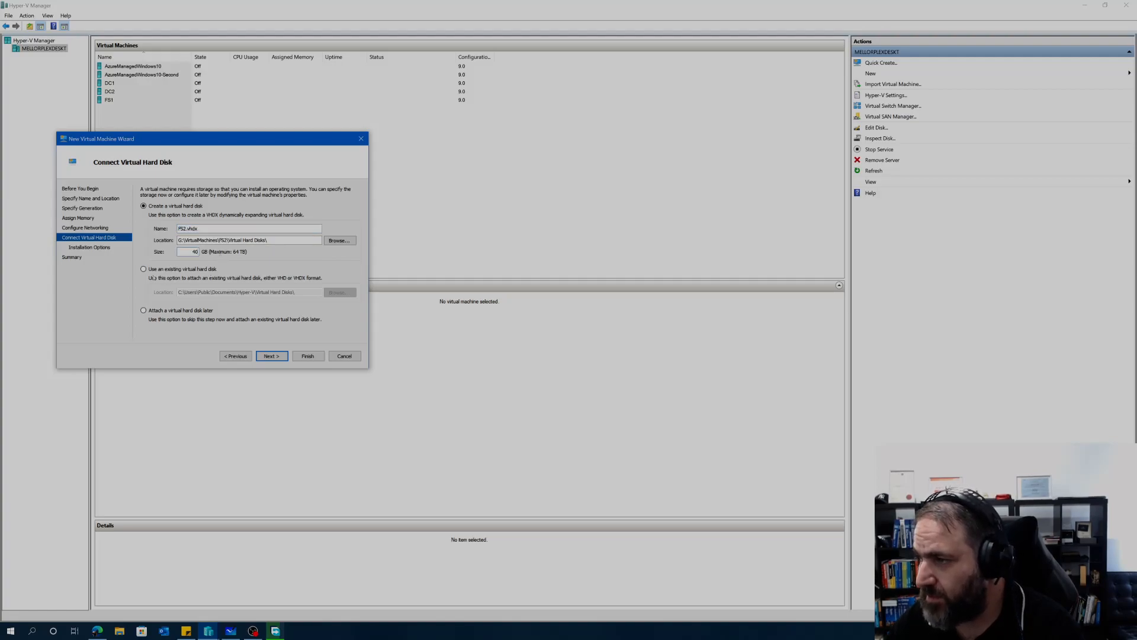
pyautogui.click(269, 359)
# Step: Install FS2 from the Windows Server 2016.ISO image and finish the wizard
pyautogui.click(143, 218)
pyautogui.click(156, 248)
pyautogui.click(332, 248)
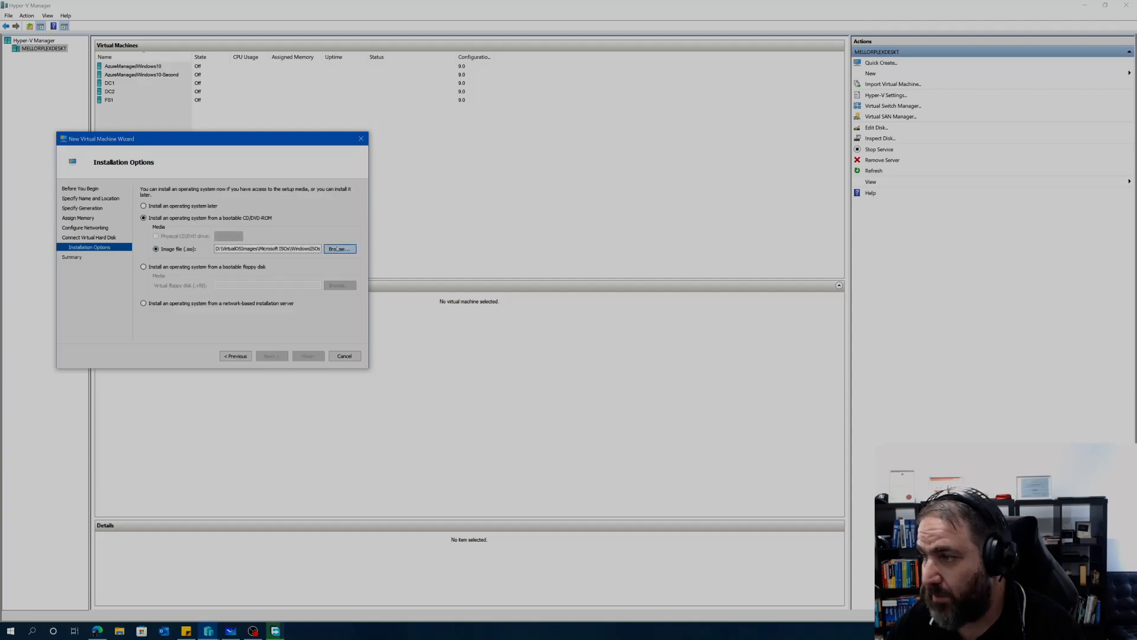
pyautogui.click(275, 212)
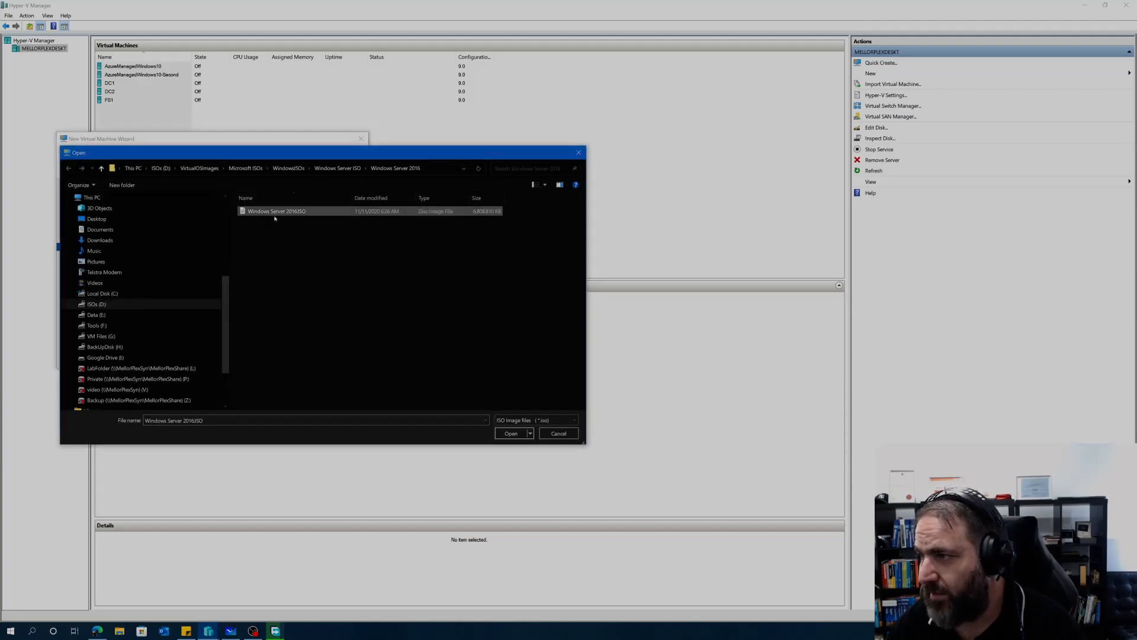
pyautogui.click(512, 433)
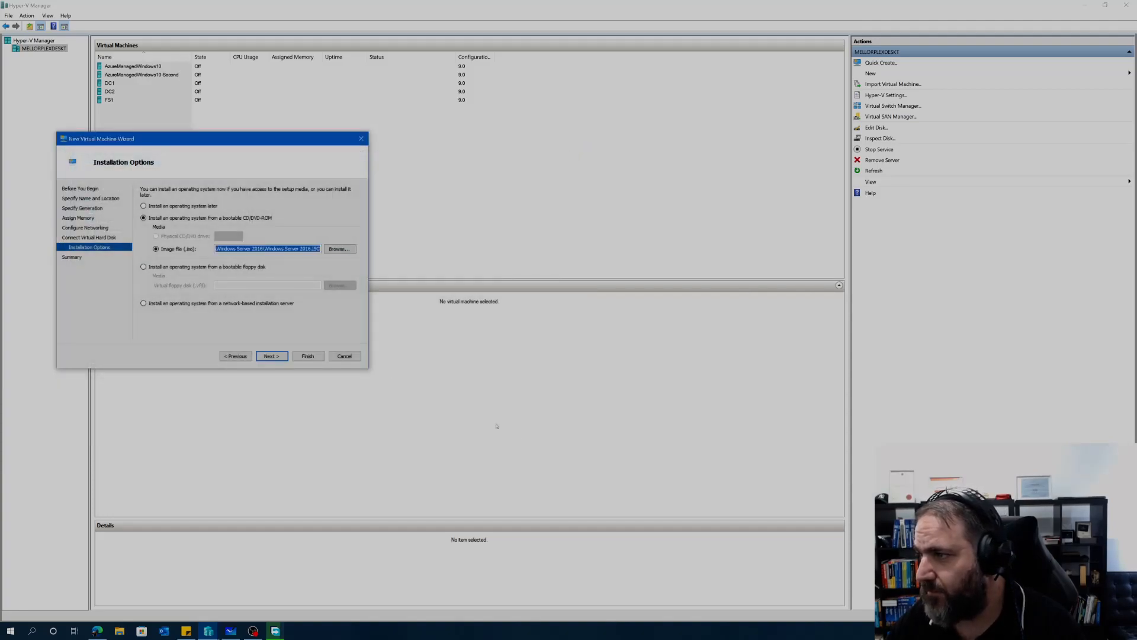
pyautogui.click(273, 357)
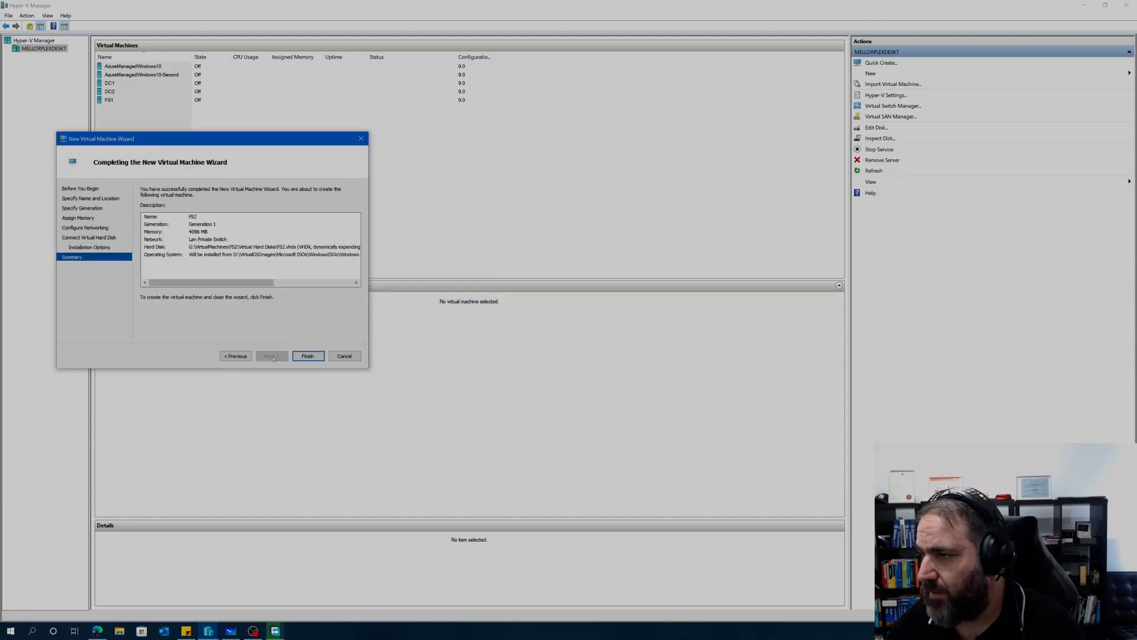
pyautogui.click(307, 355)
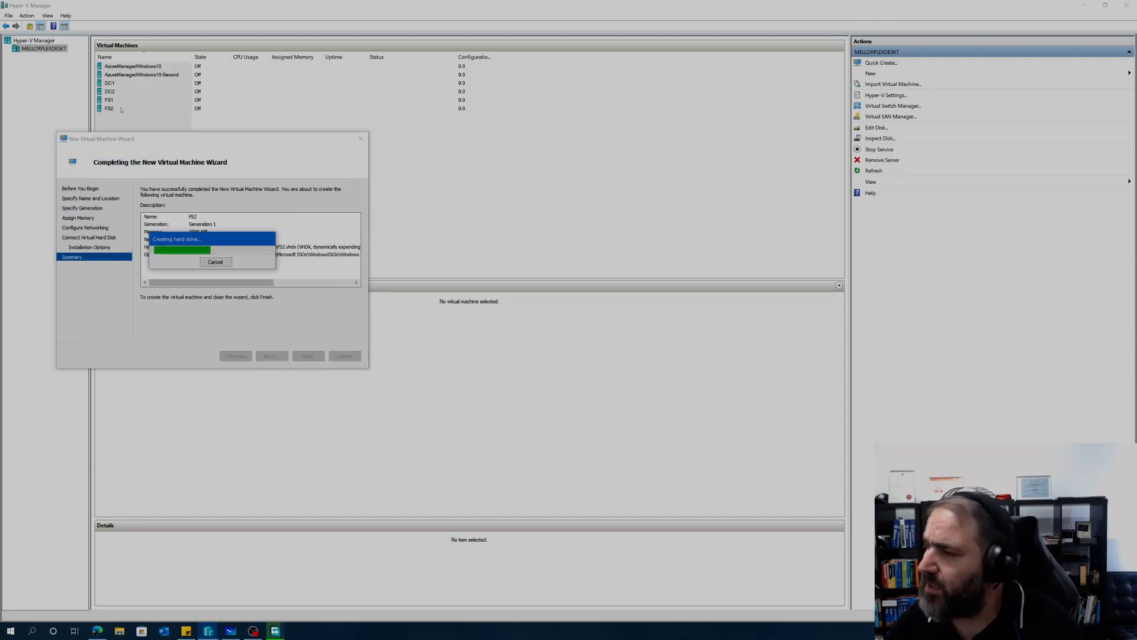
# Step: Open FS1's settings, look at its DVD drive page, then close them
pyautogui.click(114, 101)
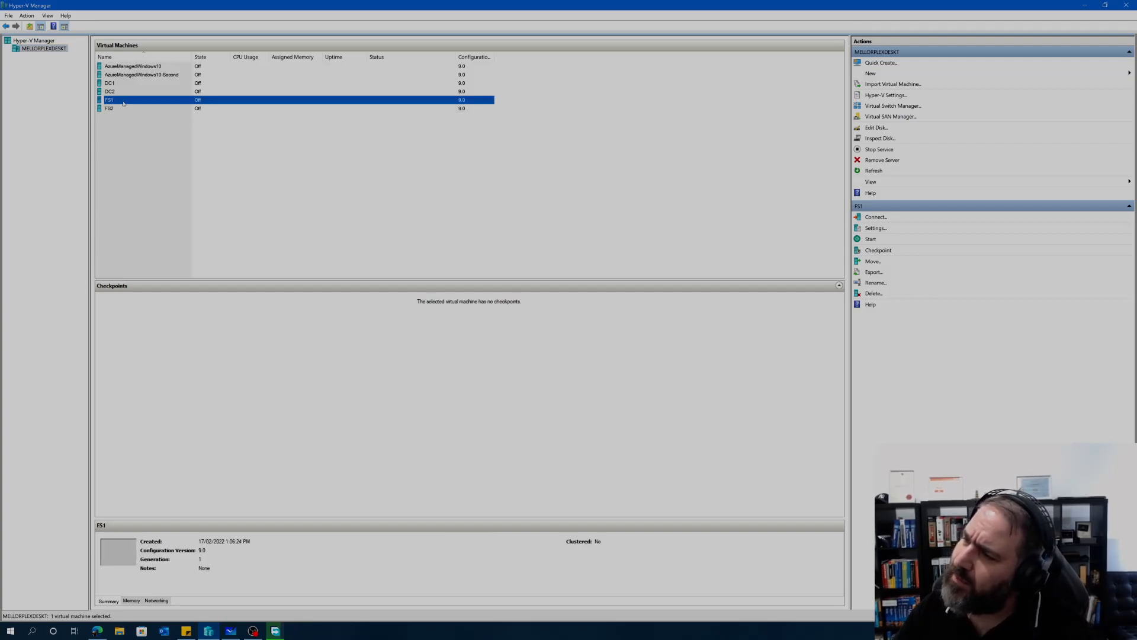
pyautogui.rightClick(124, 101)
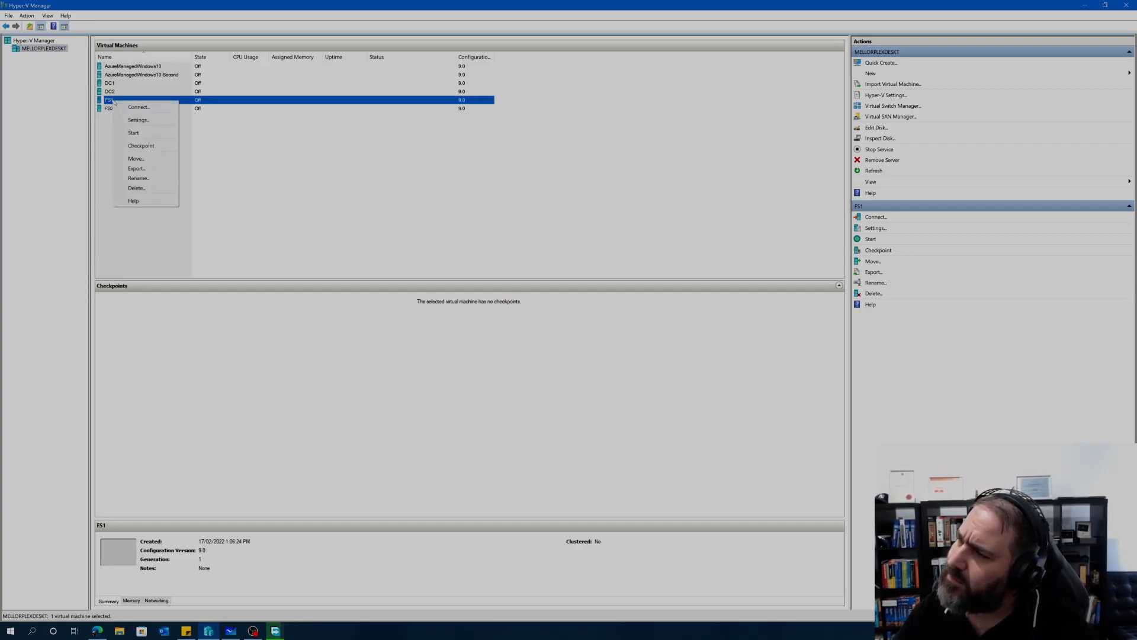
pyautogui.click(139, 119)
pyautogui.click(424, 43)
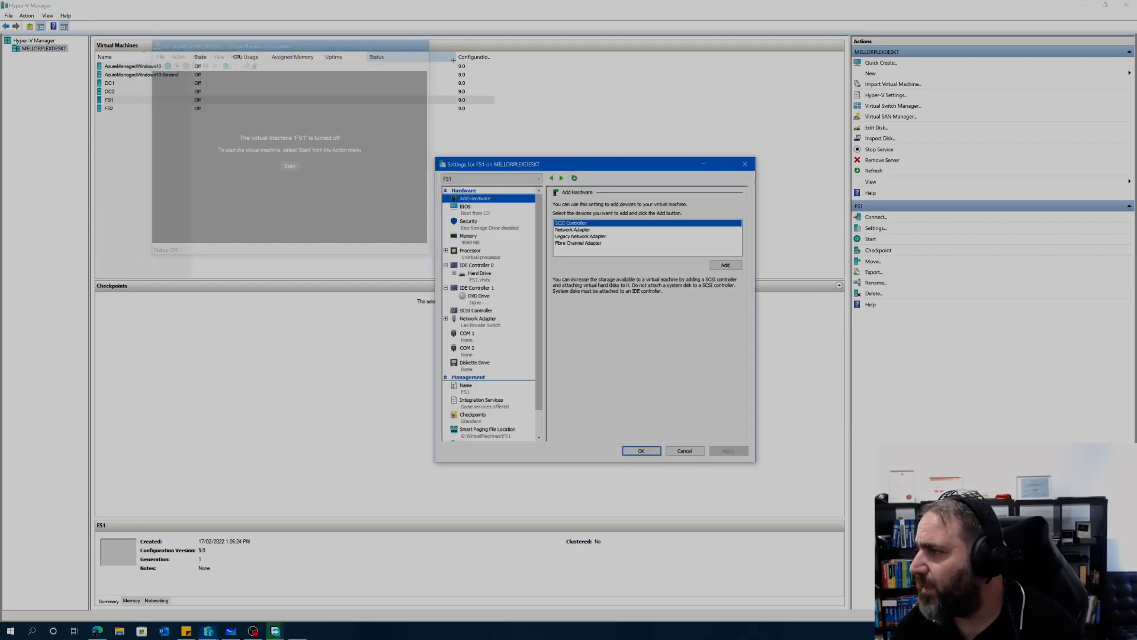
pyautogui.moveTo(588, 167); pyautogui.dragTo(333, 95)
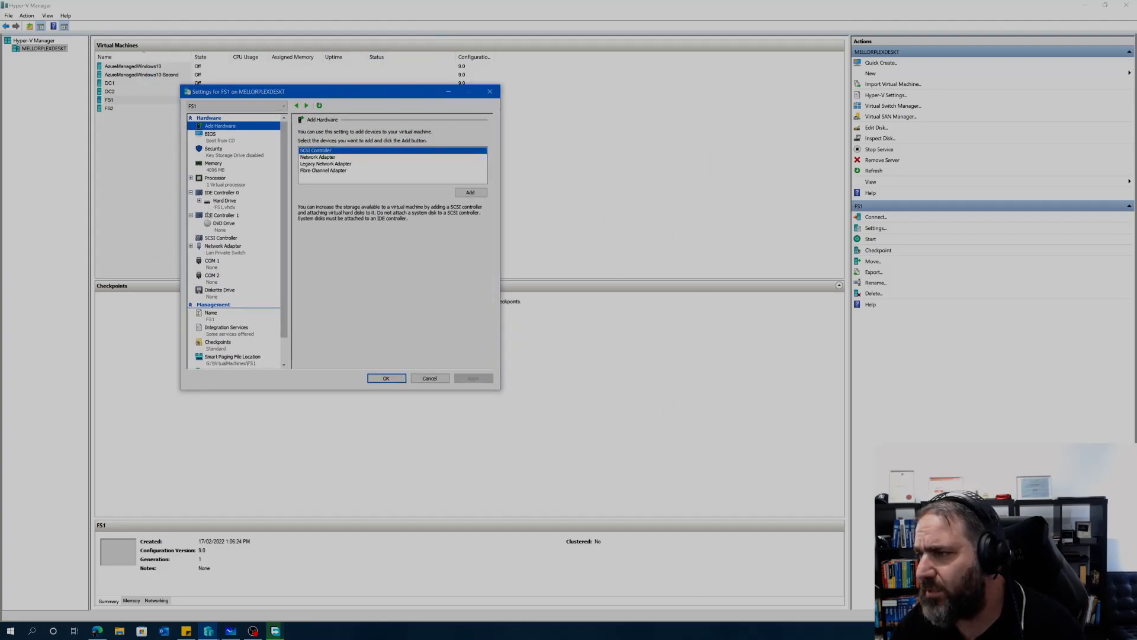
pyautogui.click(222, 224)
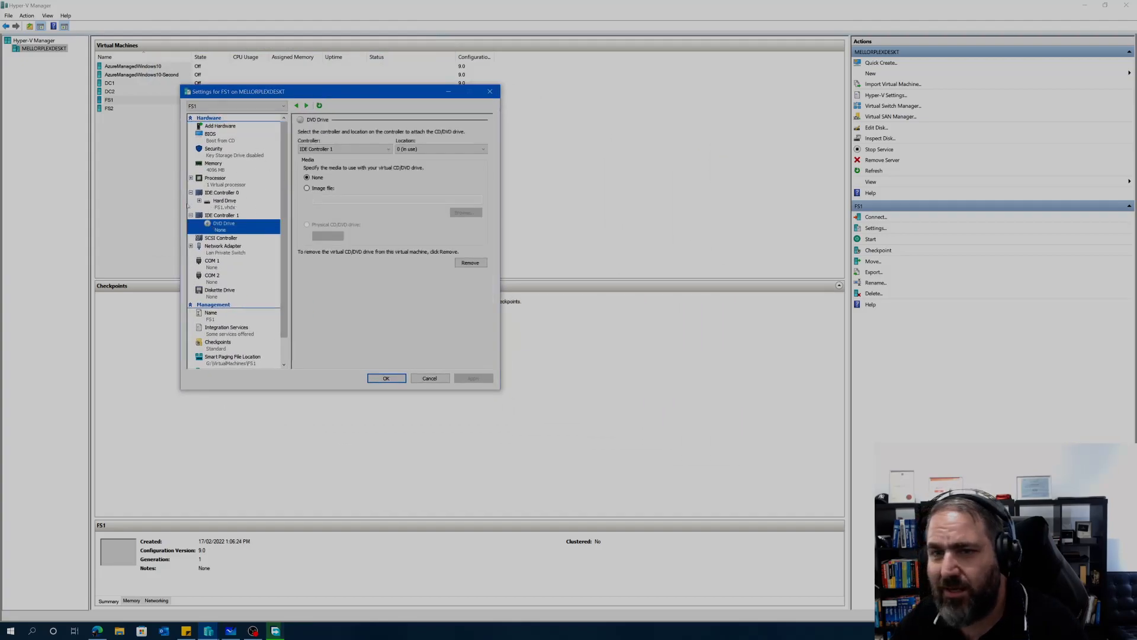
pyautogui.click(490, 91)
# Step: Load the Windows Server 2016 ISO into FS1's DVD drive, apply and save
pyautogui.rightClick(109, 99)
pyautogui.click(134, 119)
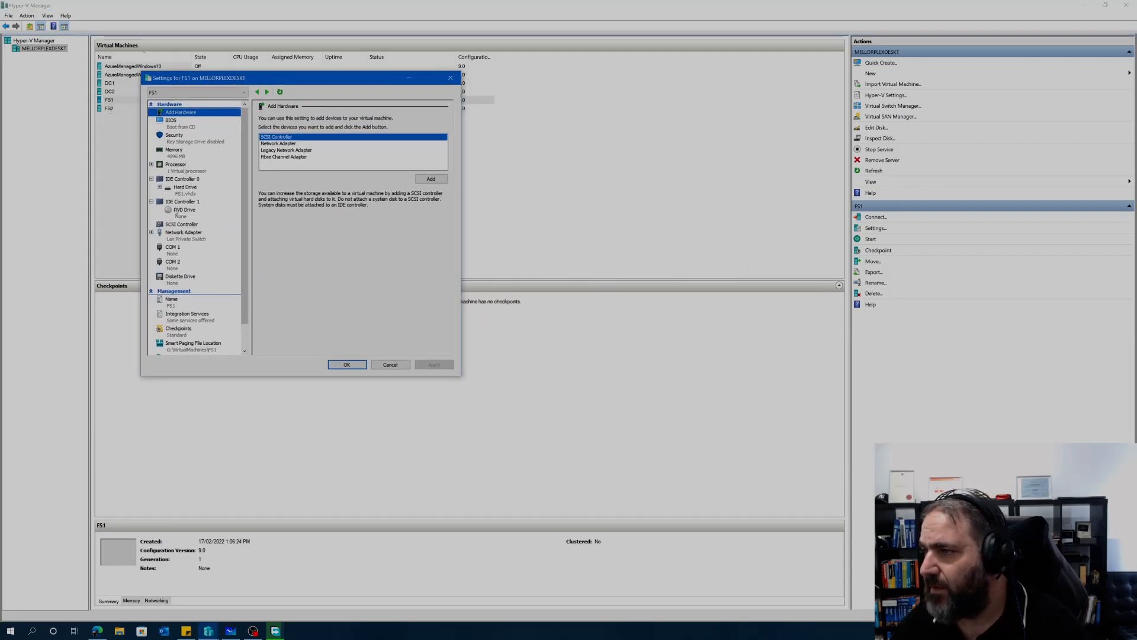
pyautogui.click(176, 211)
pyautogui.click(284, 175)
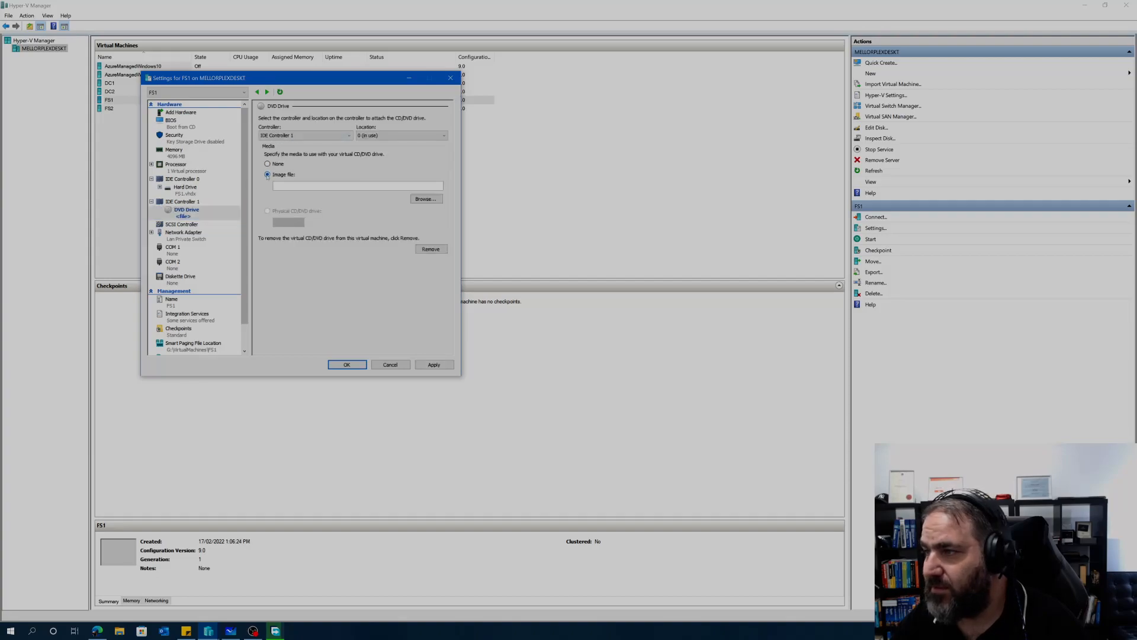
pyautogui.click(428, 199)
pyautogui.click(355, 149)
pyautogui.click(595, 372)
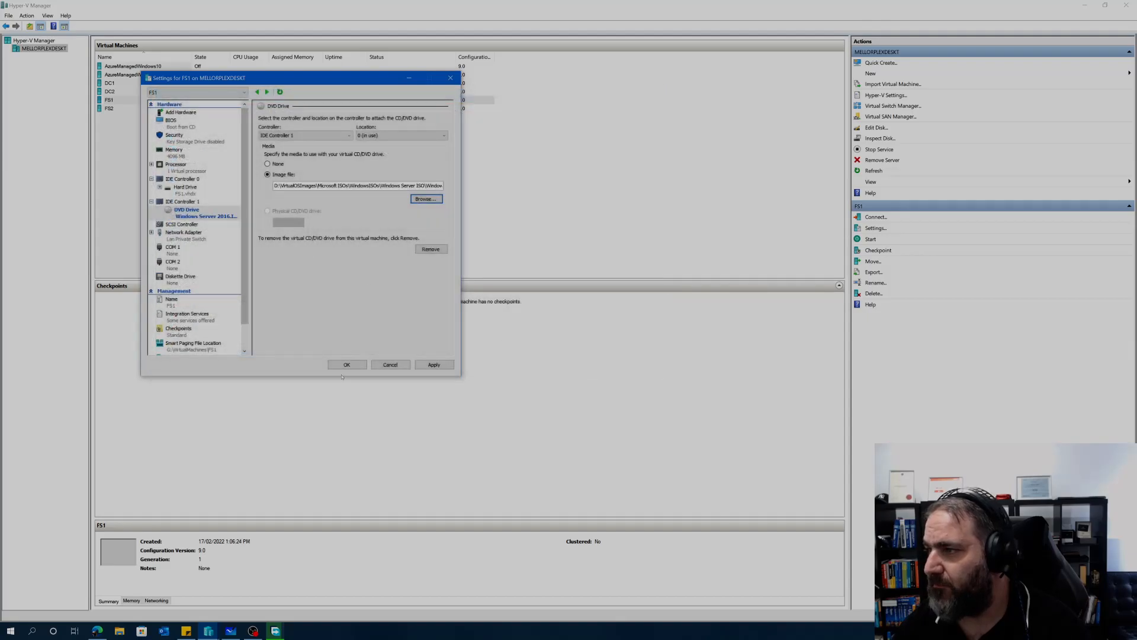
pyautogui.click(434, 364)
pyautogui.click(347, 364)
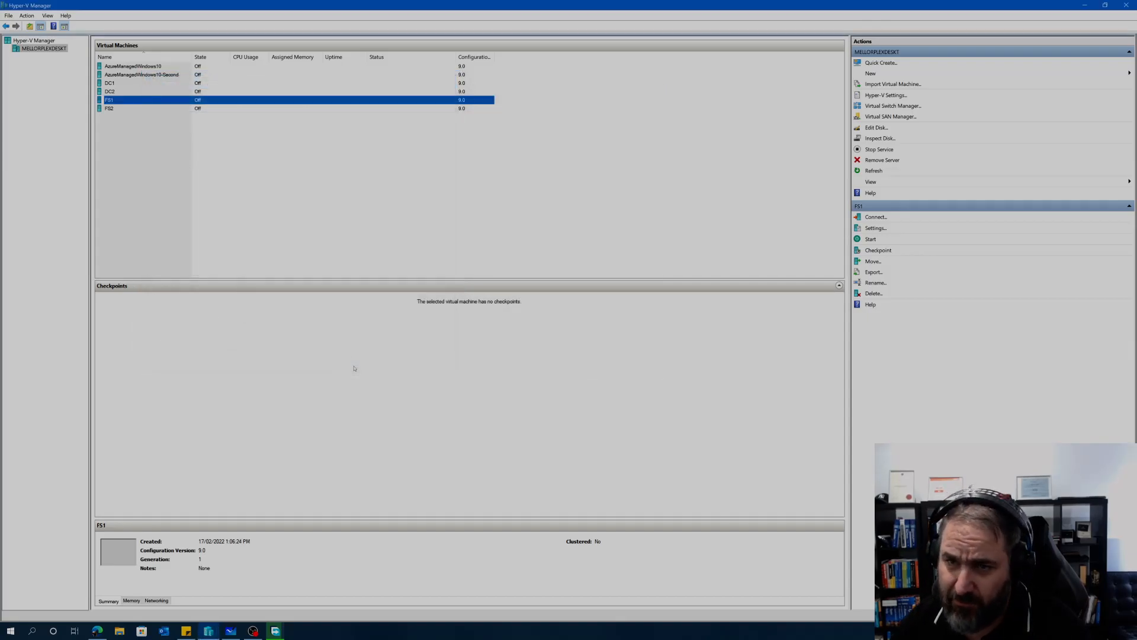
pyautogui.click(110, 127)
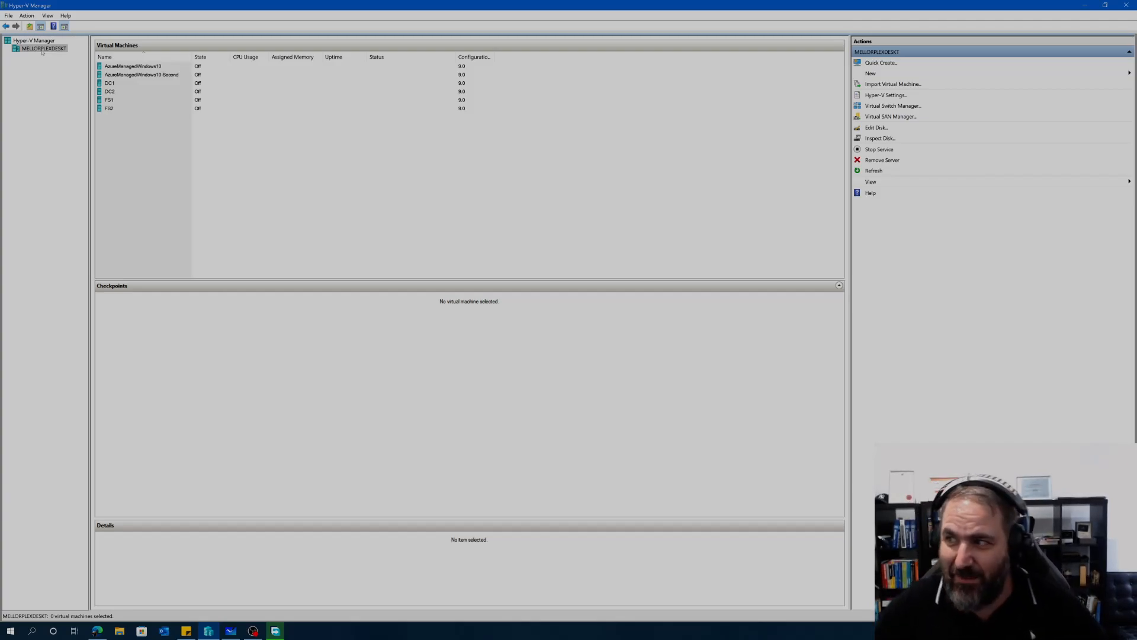
pyautogui.rightClick(43, 52)
pyautogui.click(32, 48)
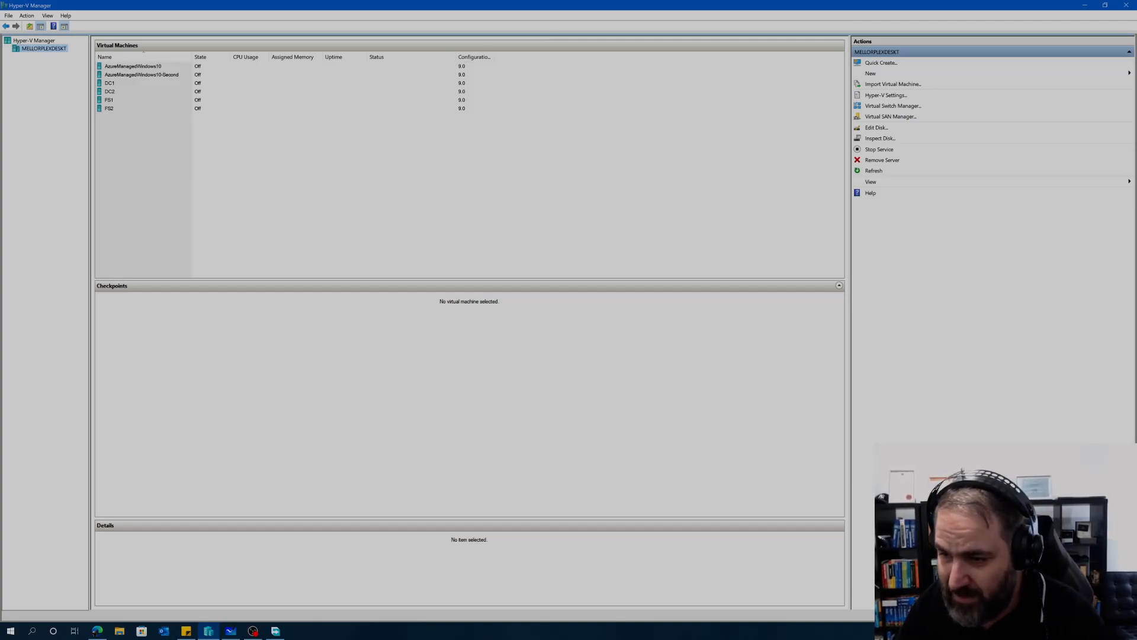
pyautogui.hotkey('alt', 'Tab')
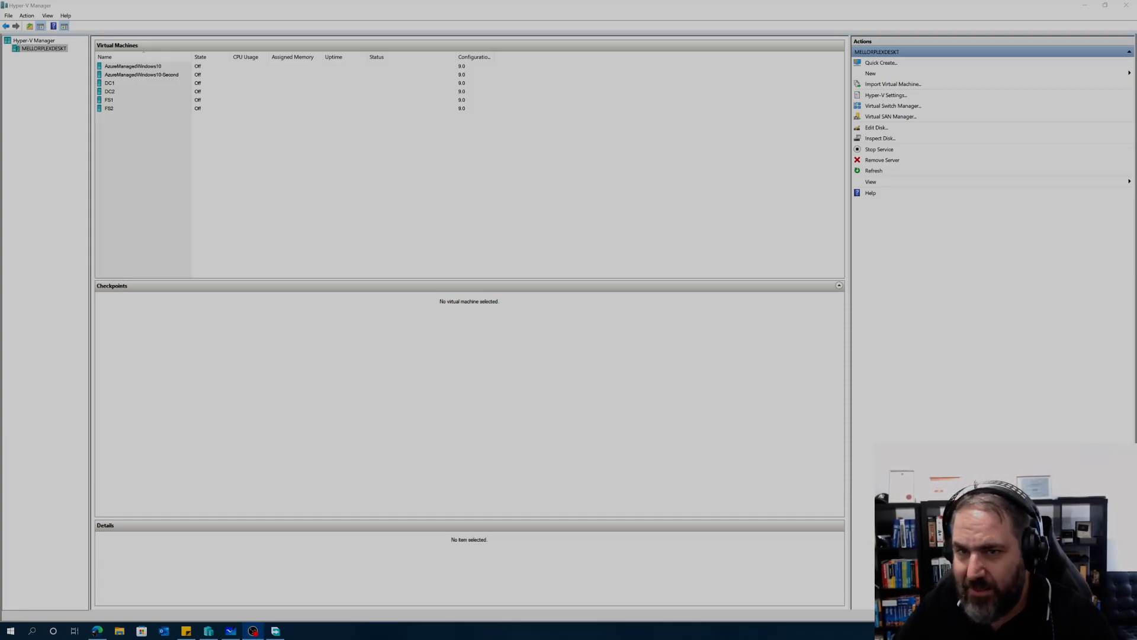
pyautogui.rightClick(36, 49)
pyautogui.moveTo(54, 64)
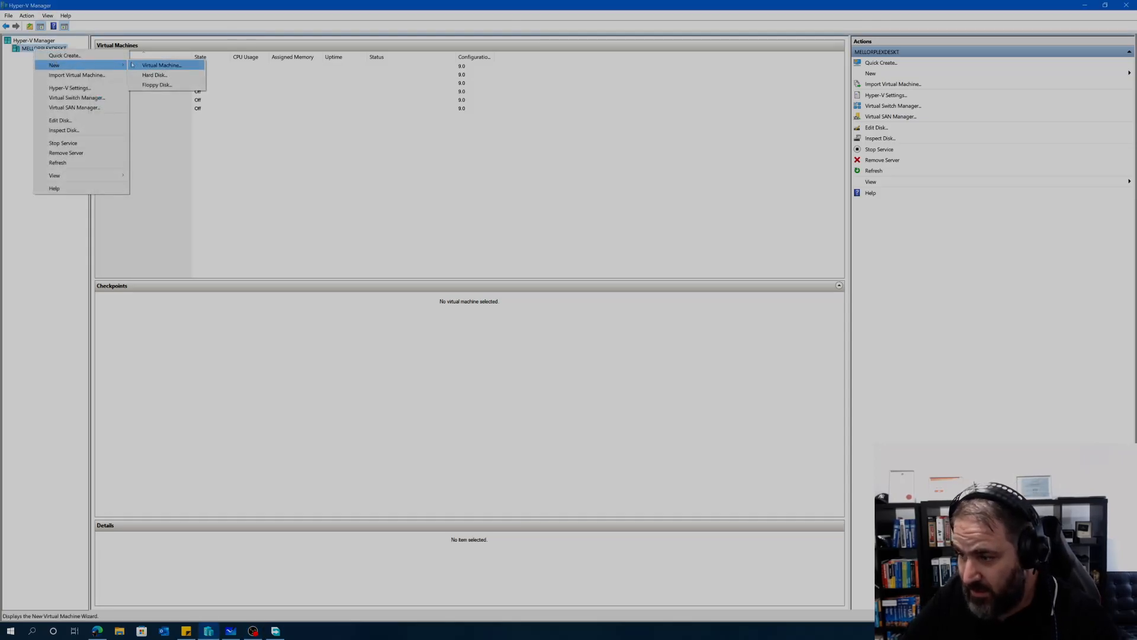
pyautogui.hotkey('alt', 'Tab')
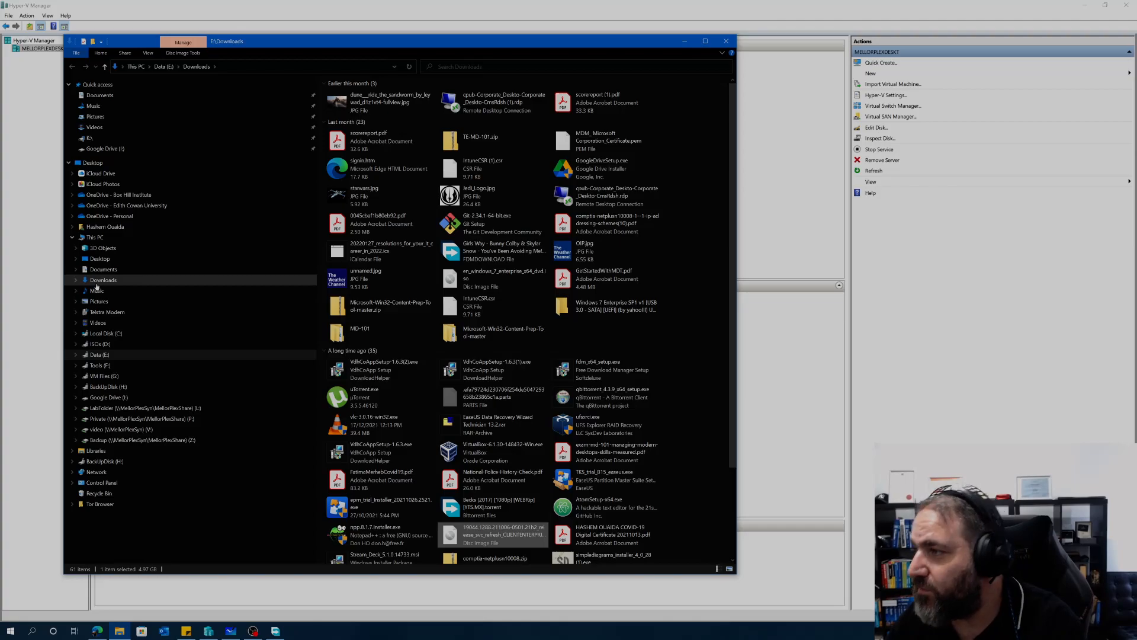
pyautogui.scroll(-1, 481, 369)
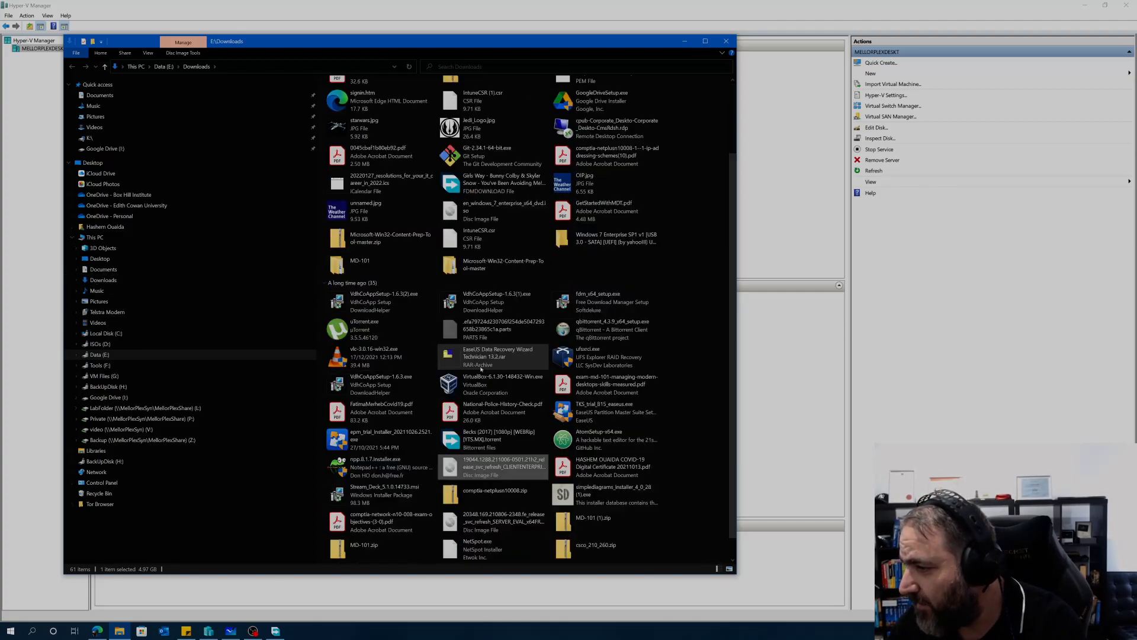
pyautogui.scroll(1, 339, 333)
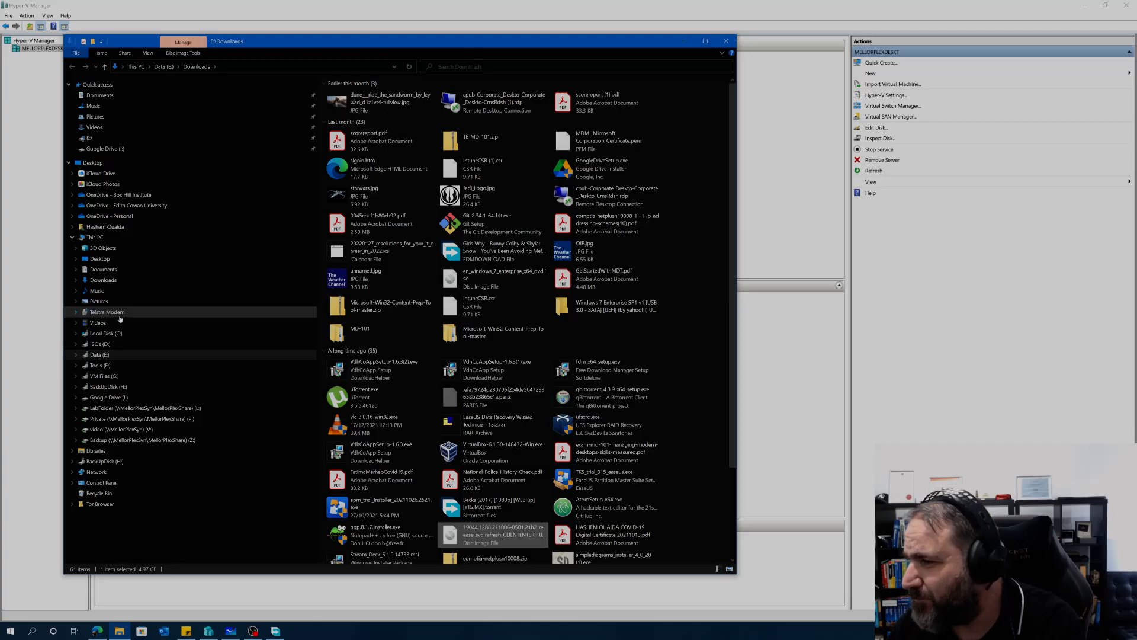
pyautogui.moveTo(235, 47); pyautogui.dragTo(219, 80)
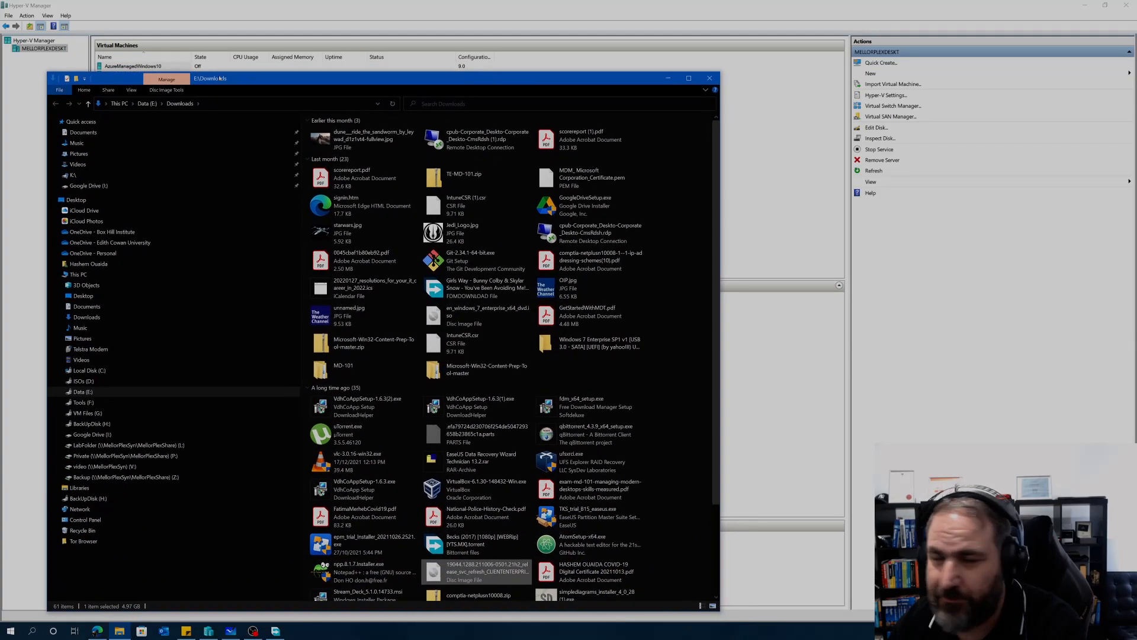
pyautogui.click(709, 78)
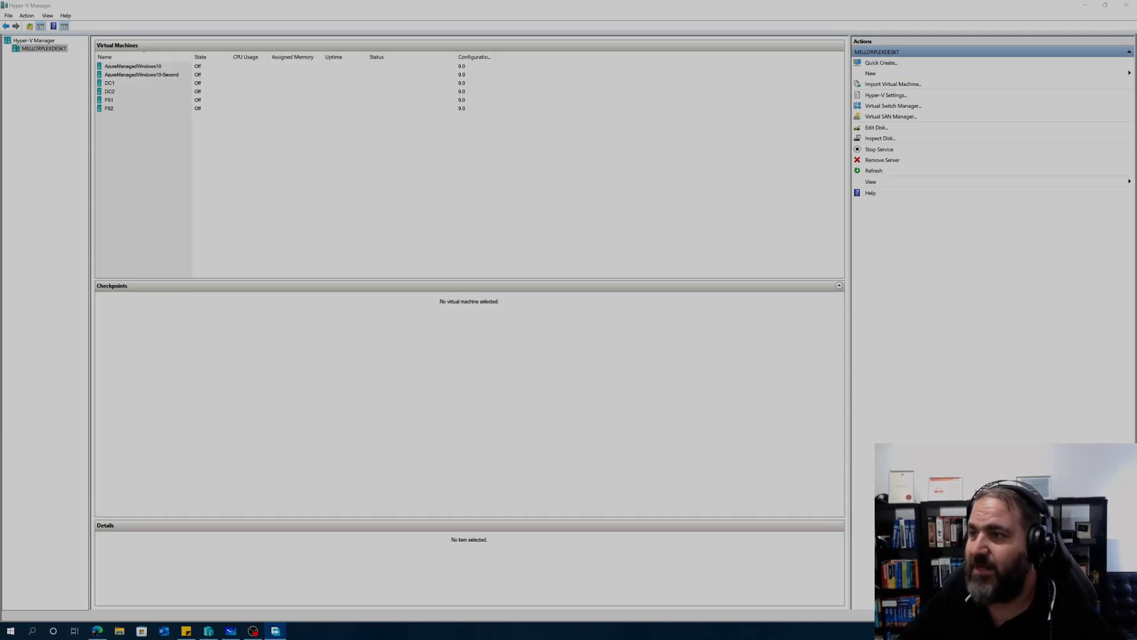
# Step: Launch a New Virtual Machine Wizard from the host's context menu
pyautogui.rightClick(54, 49)
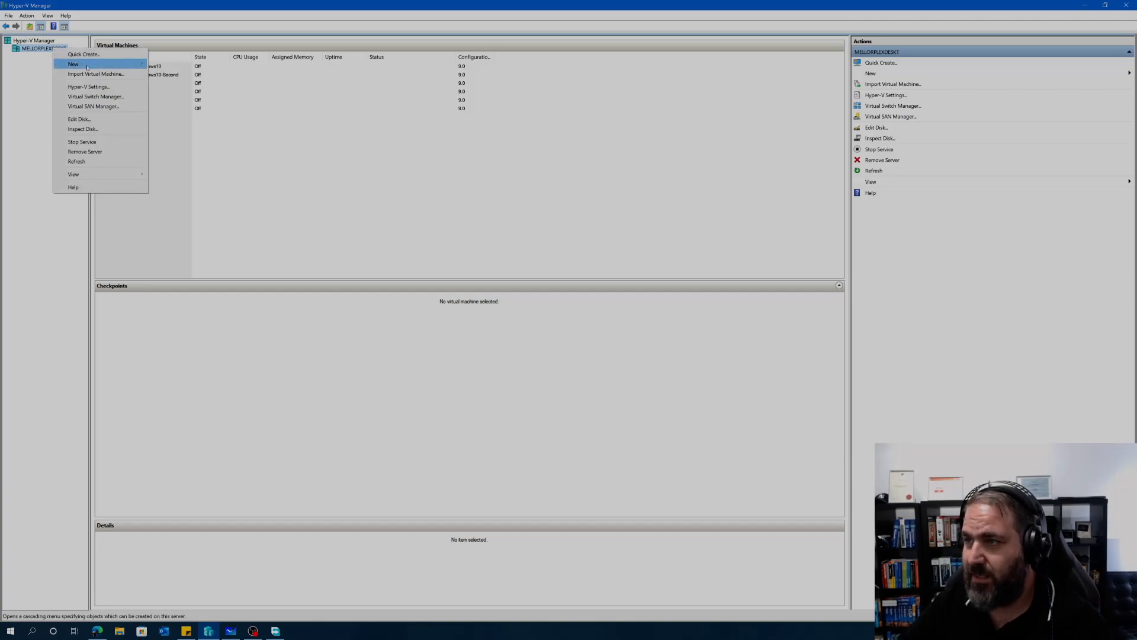
pyautogui.moveTo(118, 64)
pyautogui.click(176, 65)
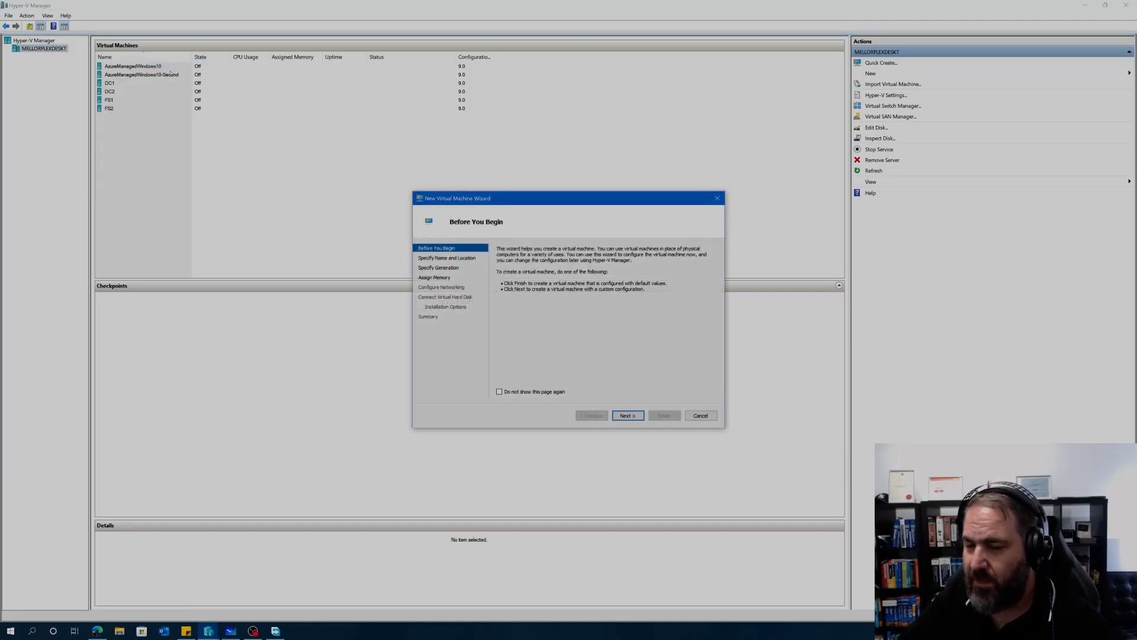
pyautogui.moveTo(491, 202); pyautogui.dragTo(272, 106)
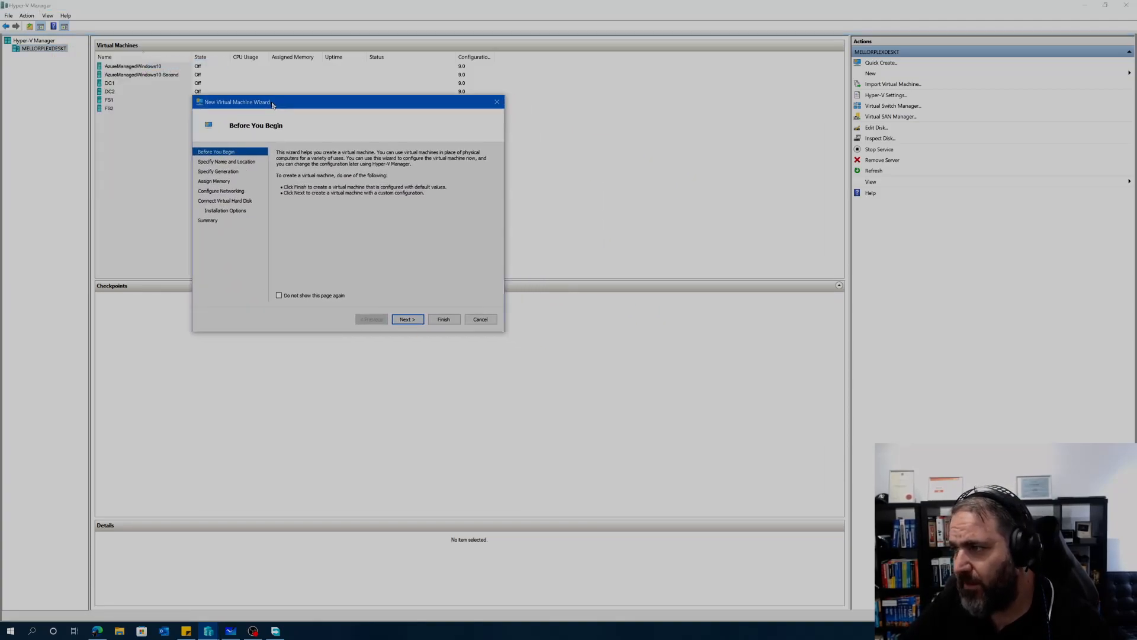
pyautogui.click(408, 319)
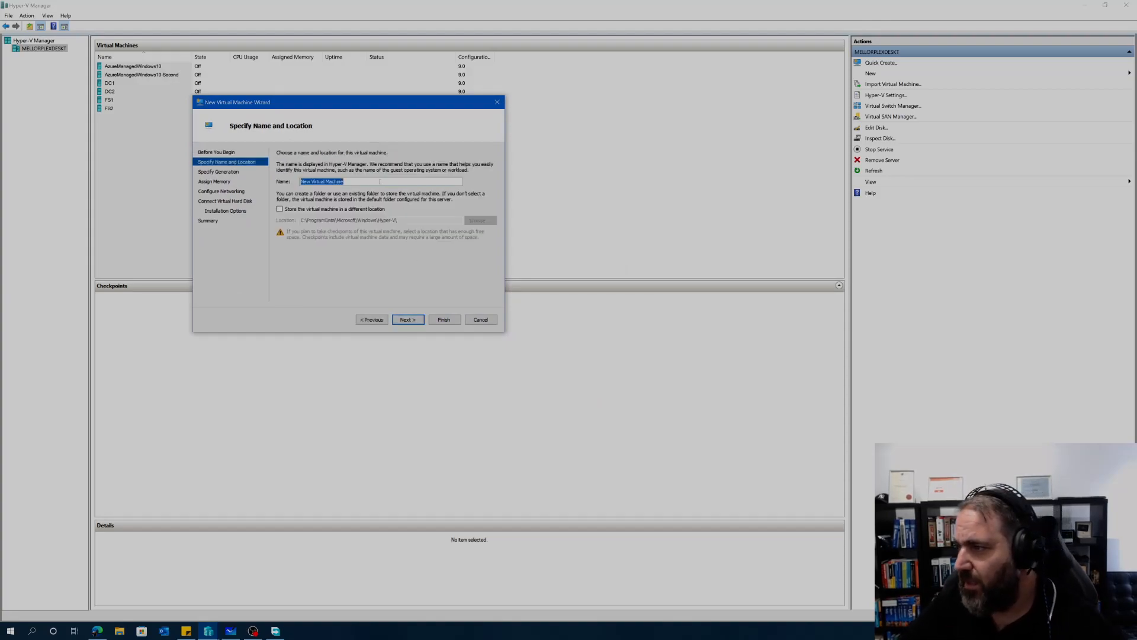
# Step: Name the machine Client1 and browse for a different storage folder
pyautogui.write('Client1')
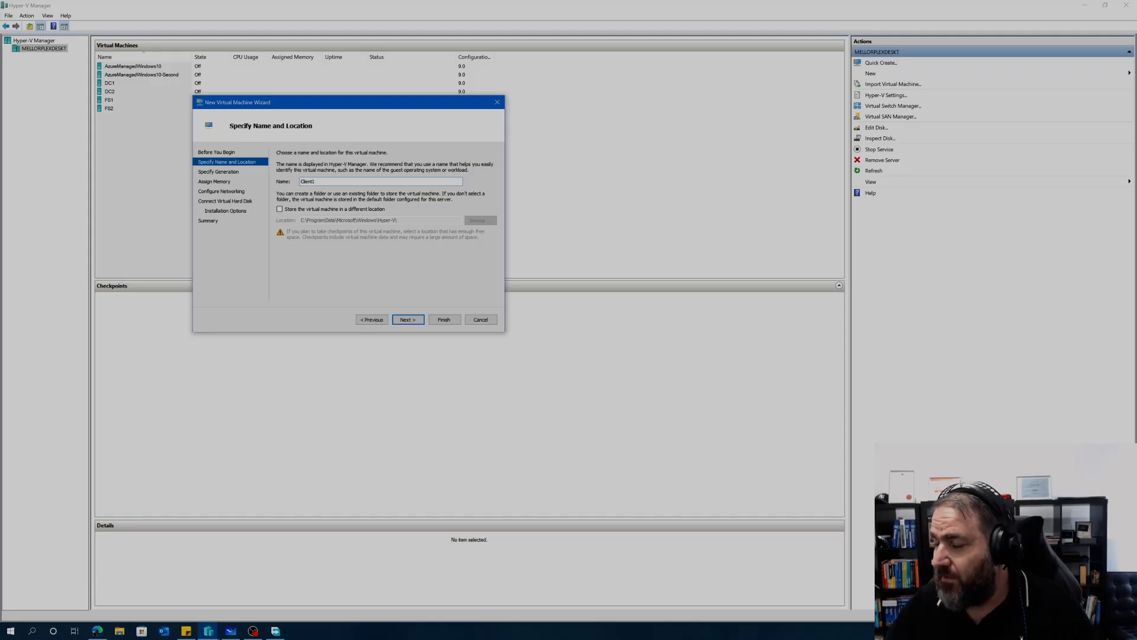
pyautogui.click(280, 209)
pyautogui.click(478, 221)
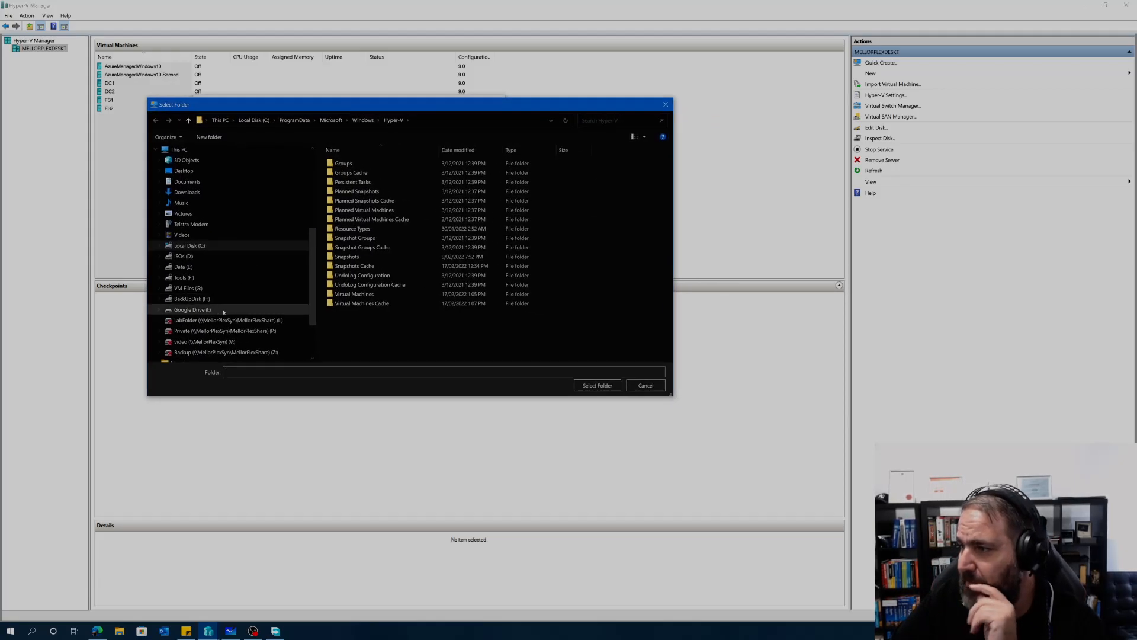
# Step: Browse the ISOs (D:) drive folders down to Windows 10 Enterprise and back
pyautogui.click(196, 288)
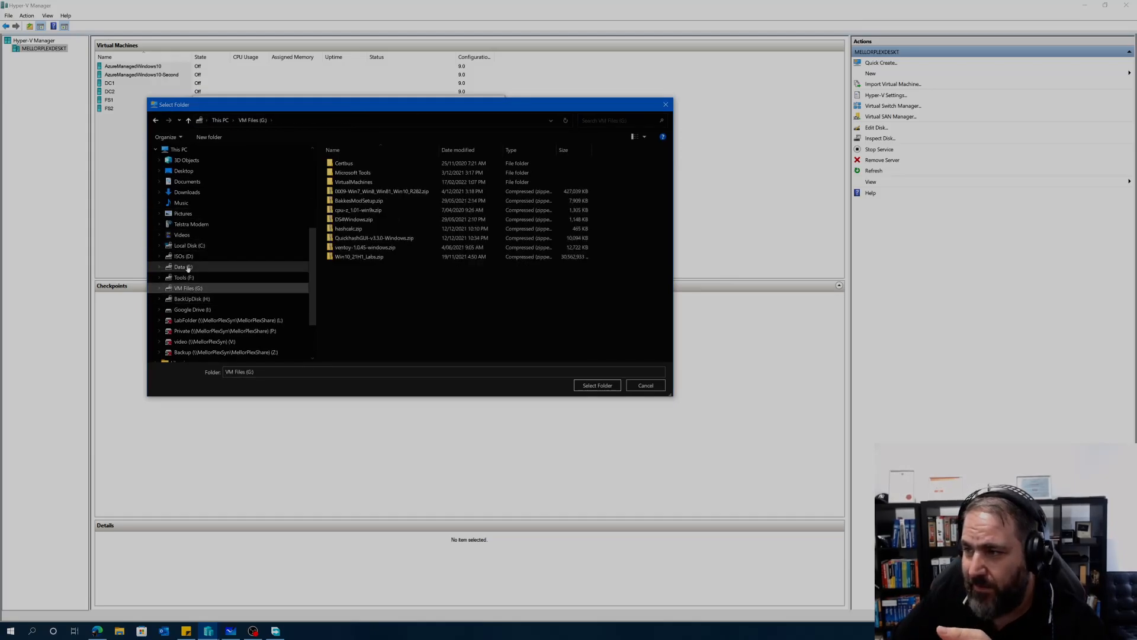
pyautogui.click(185, 257)
pyautogui.doubleClick(354, 173)
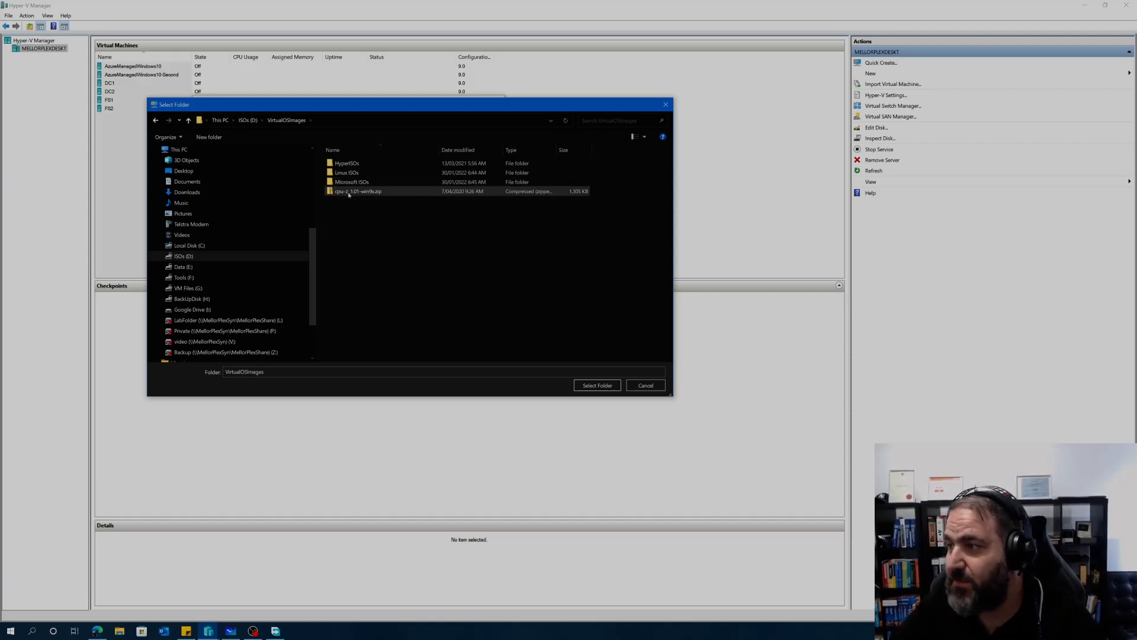
pyautogui.doubleClick(347, 184)
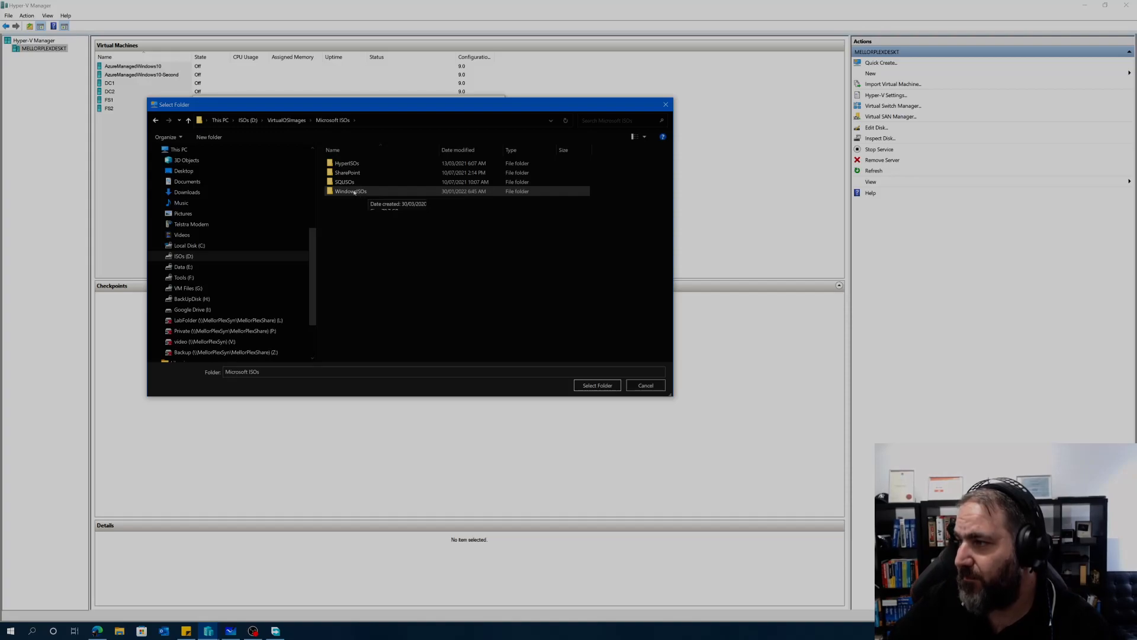
pyautogui.doubleClick(353, 191)
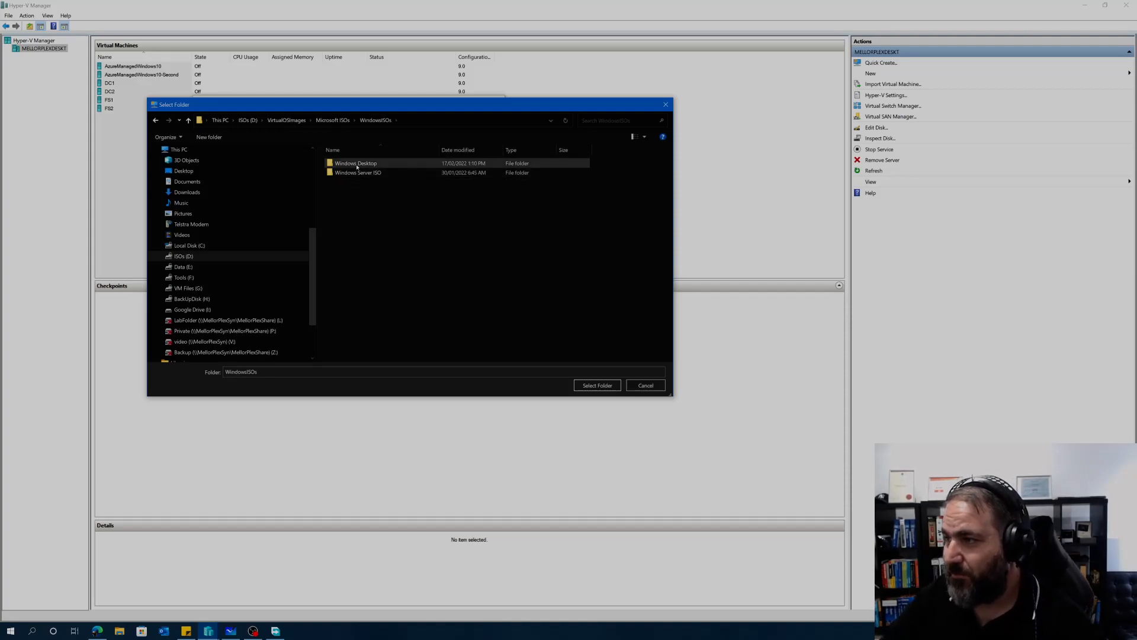
pyautogui.doubleClick(355, 164)
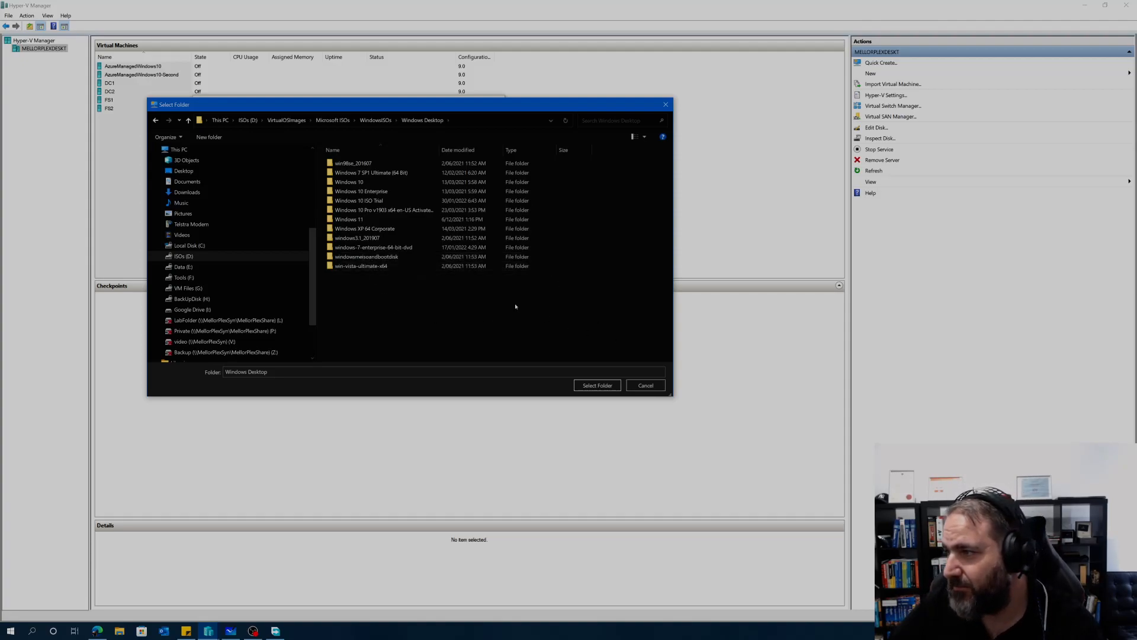
pyautogui.doubleClick(364, 192)
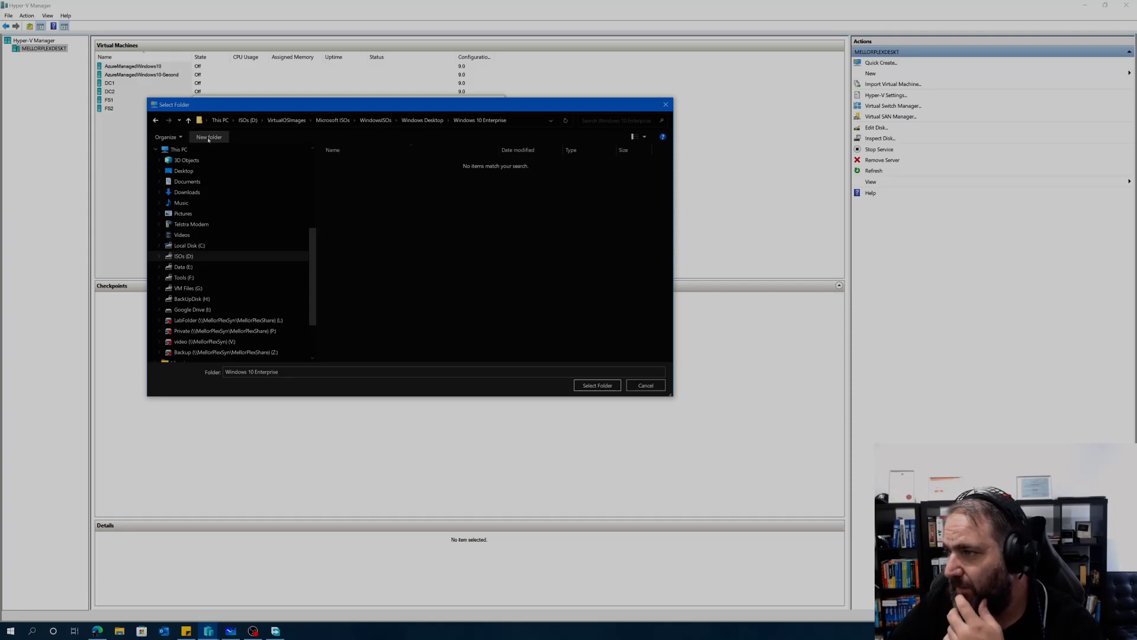
pyautogui.click(188, 120)
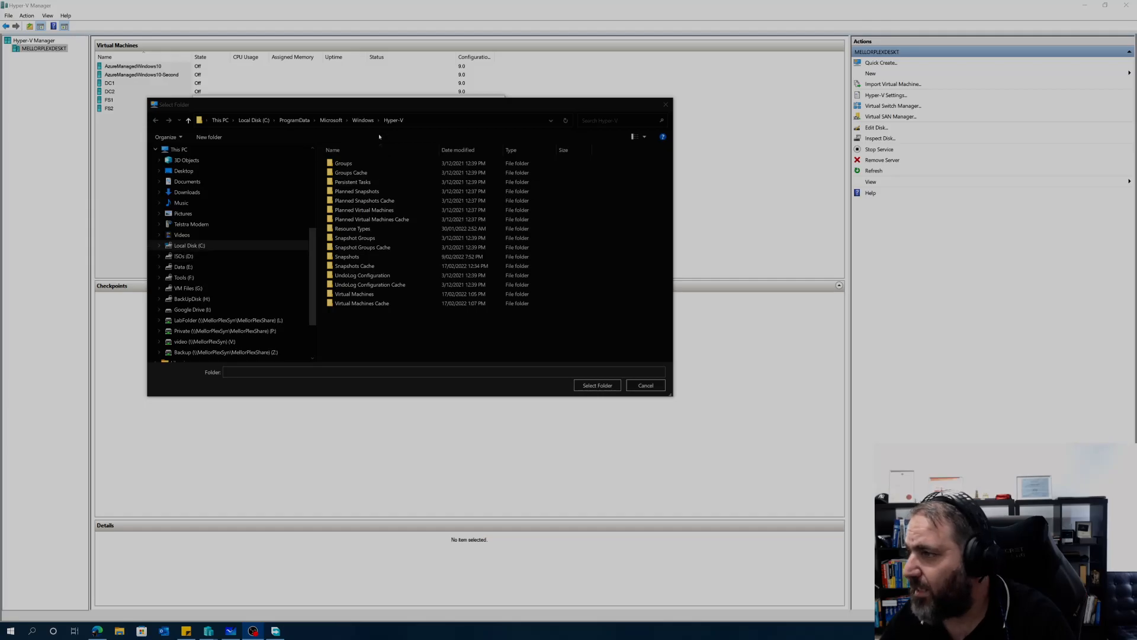
# Step: Choose G:\VirtualMachines as Client1's storage folder and continue the wizard
pyautogui.moveTo(378, 110); pyautogui.dragTo(354, 205)
pyautogui.click(338, 217)
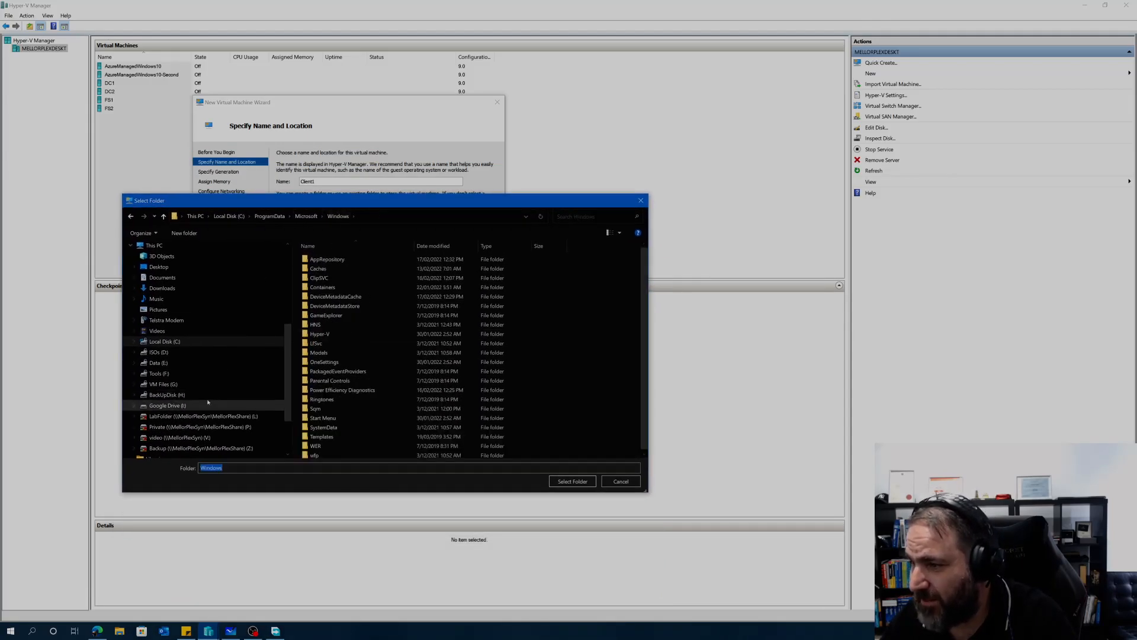
pyautogui.click(161, 384)
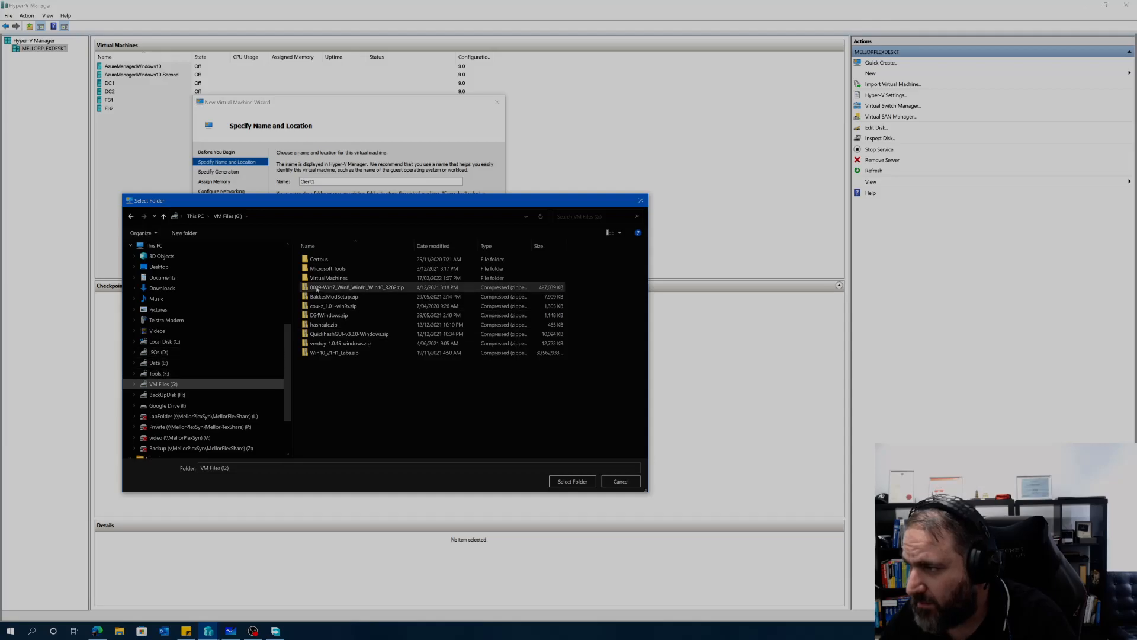
pyautogui.doubleClick(329, 277)
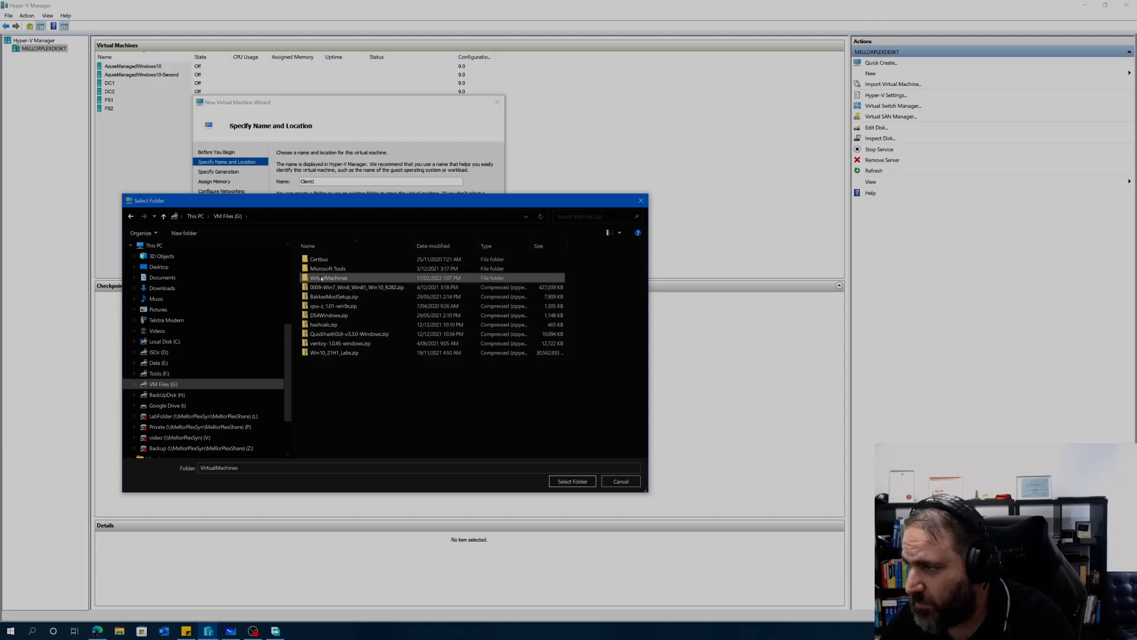
pyautogui.click(572, 481)
pyautogui.click(405, 321)
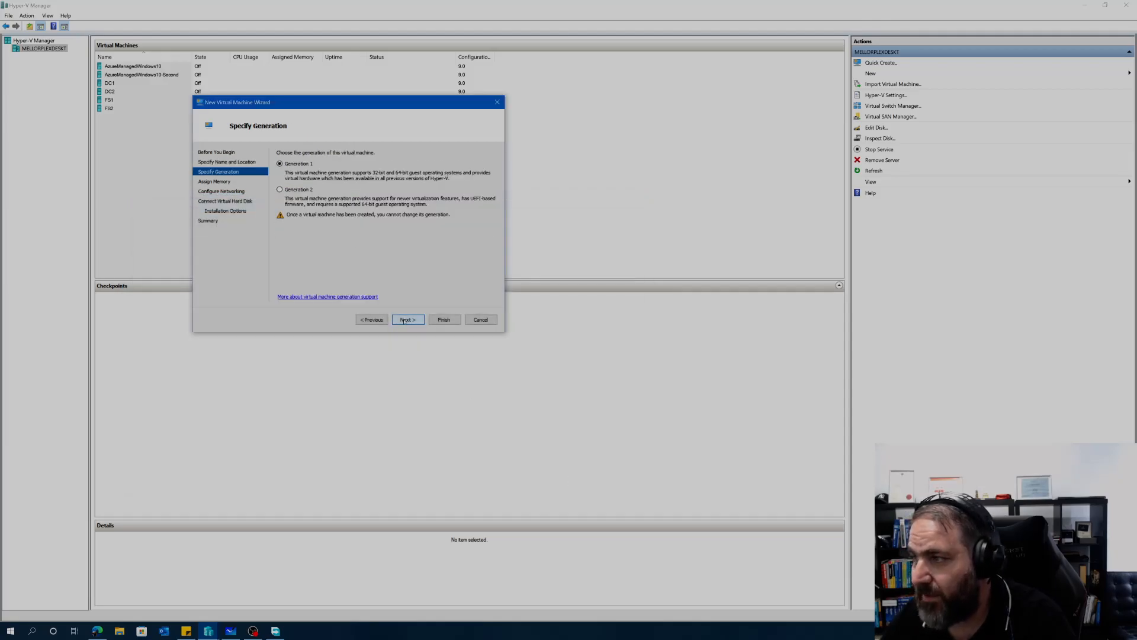
# Step: Give Client1 4096 MB startup memory, Lan Private Switch and a 40 GB virtual disk
pyautogui.click(409, 320)
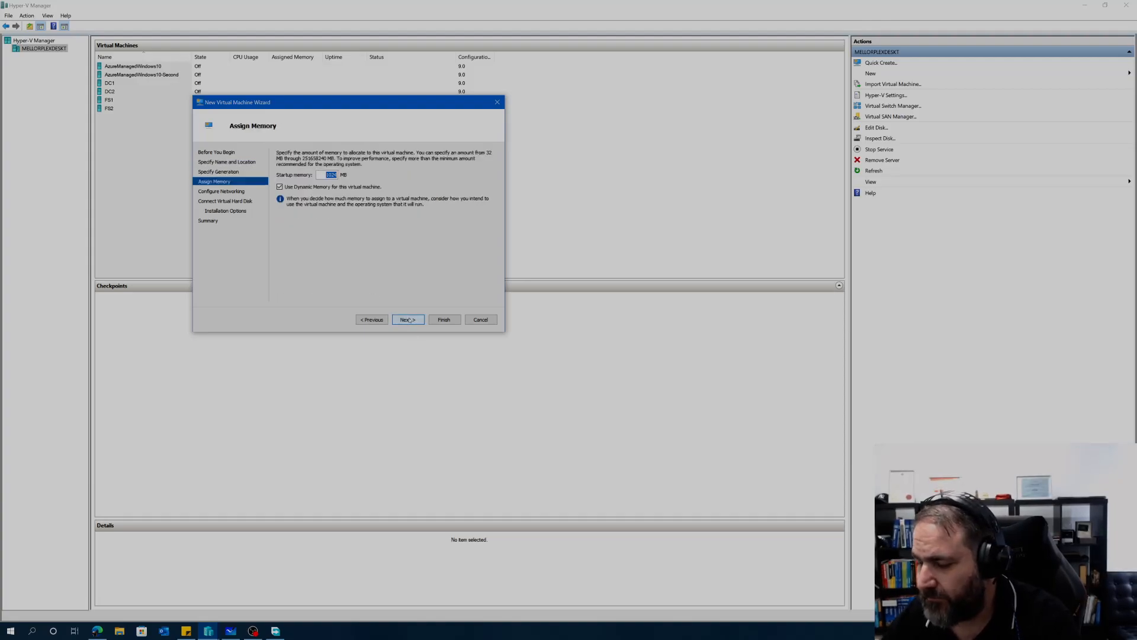
pyautogui.write('4096')
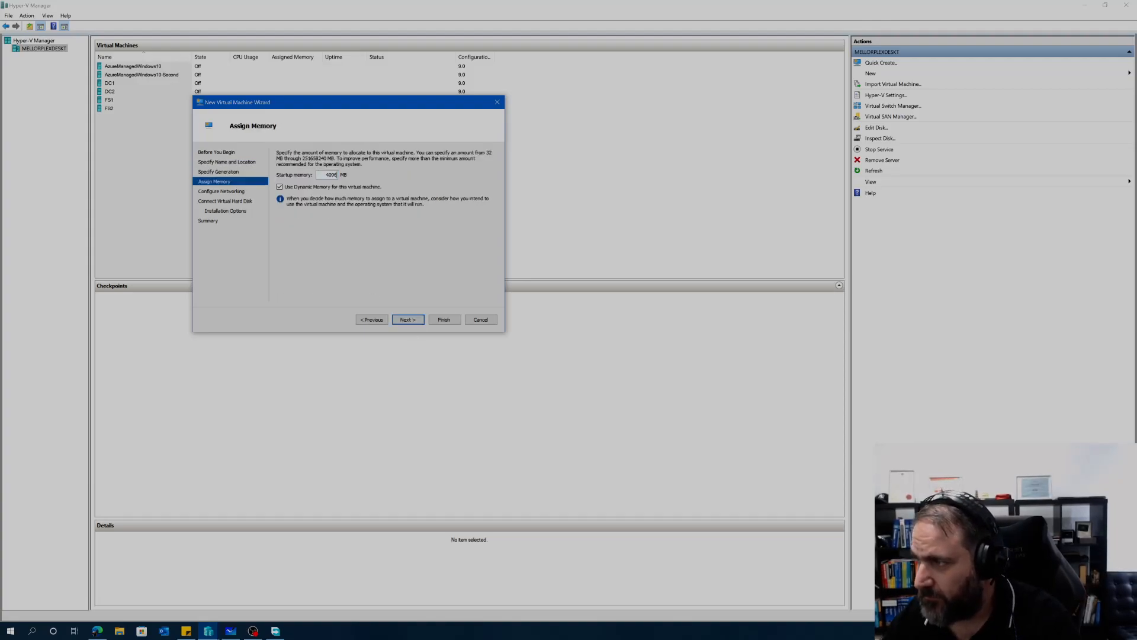
pyautogui.click(403, 320)
pyautogui.click(368, 170)
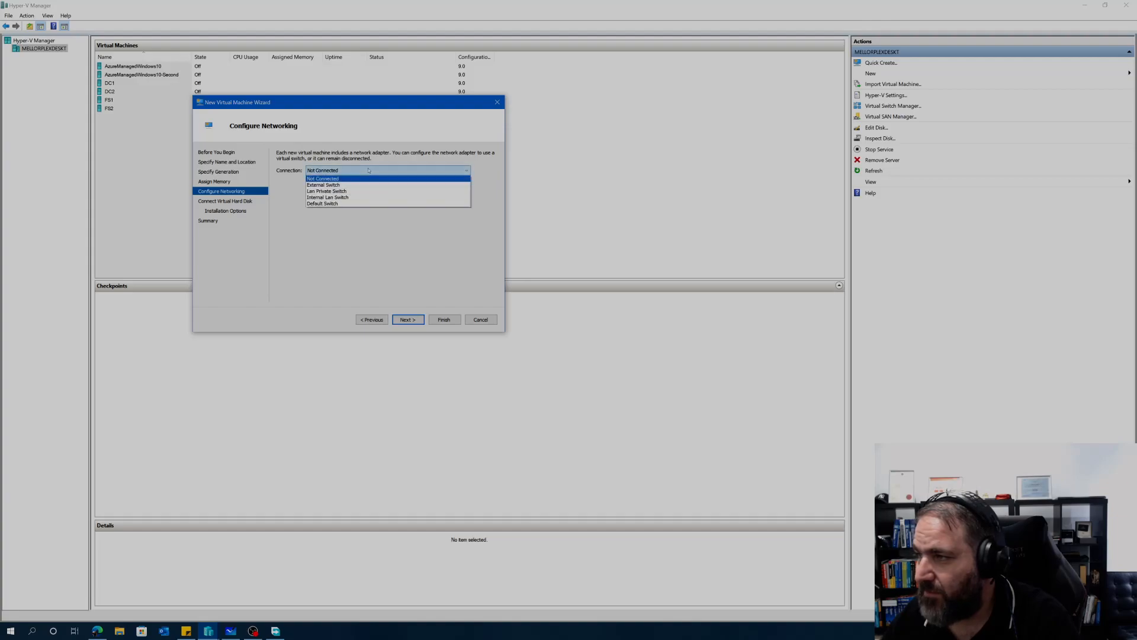
pyautogui.click(333, 192)
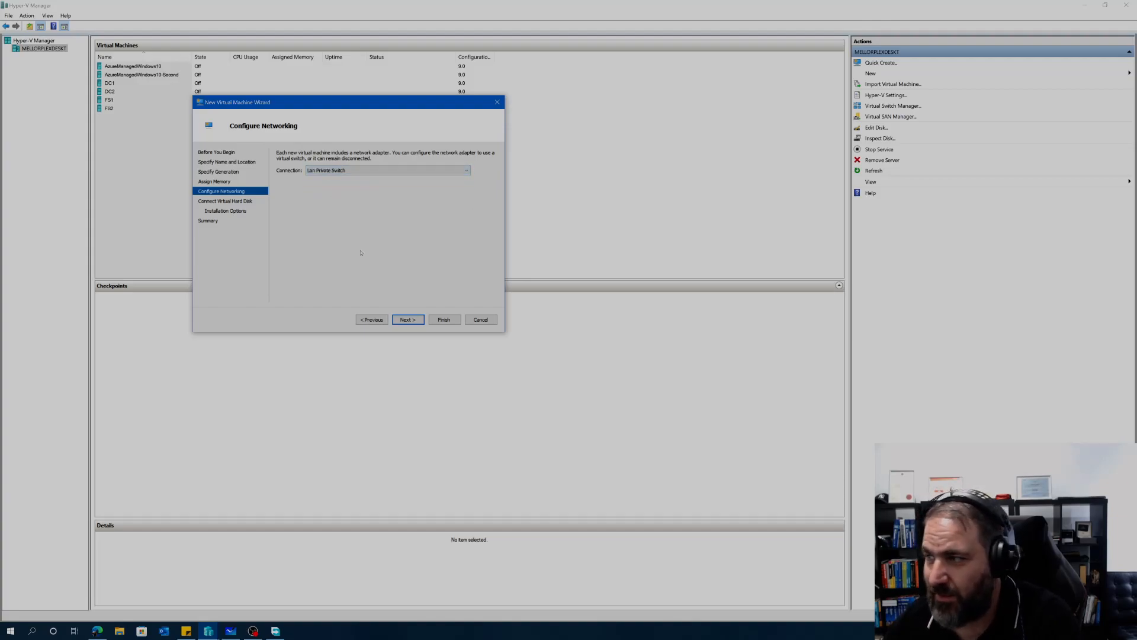
pyautogui.click(408, 321)
pyautogui.doubleClick(330, 215)
pyautogui.write('40')
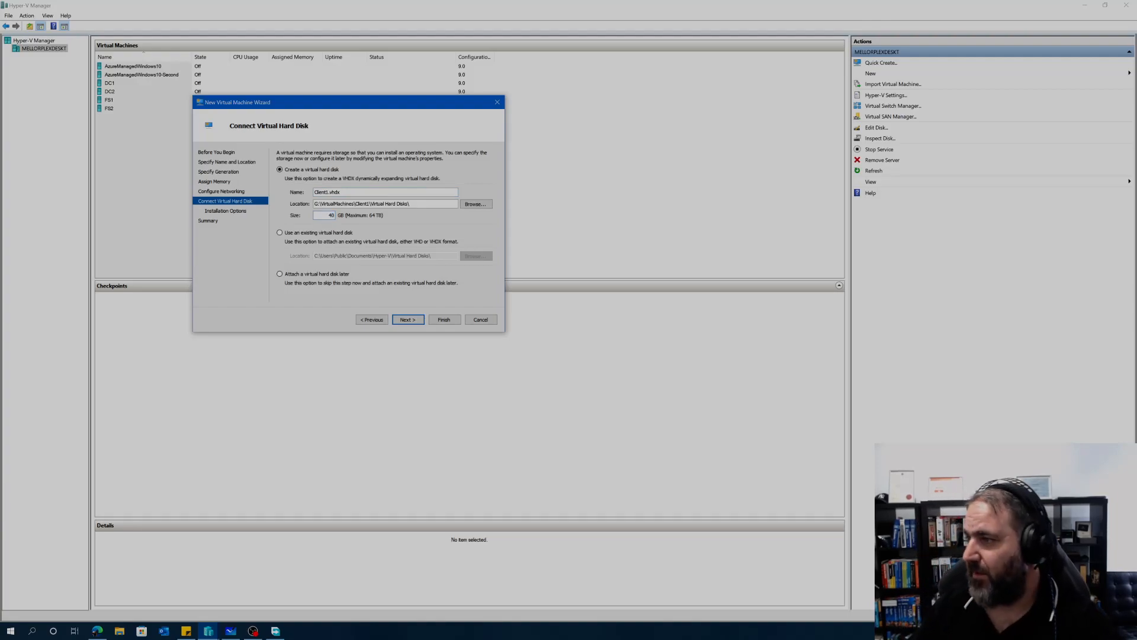
# Step: Attach a Windows Desktop ISO as install media and finish creating Client1
pyautogui.click(410, 322)
pyautogui.click(280, 182)
pyautogui.click(301, 213)
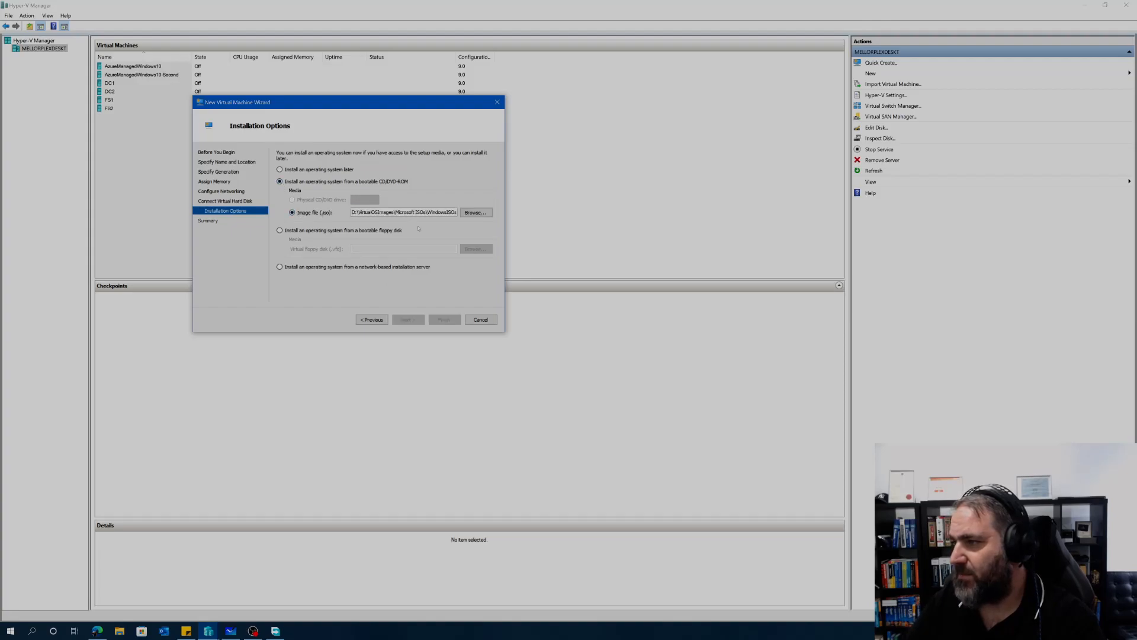
pyautogui.click(476, 212)
pyautogui.click(399, 216)
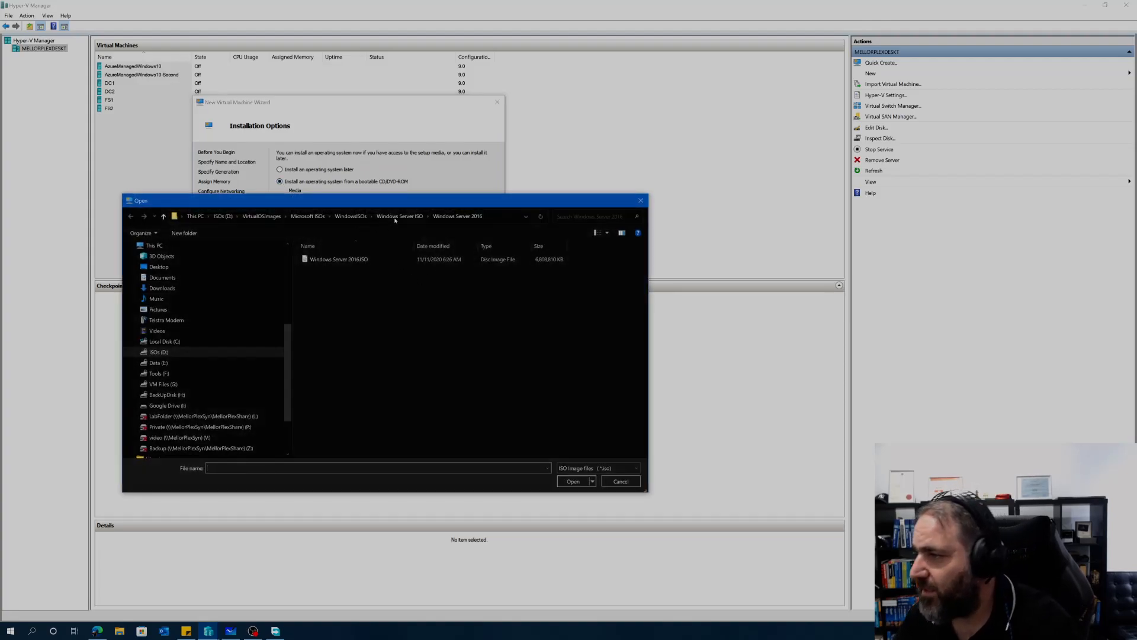
pyautogui.click(350, 215)
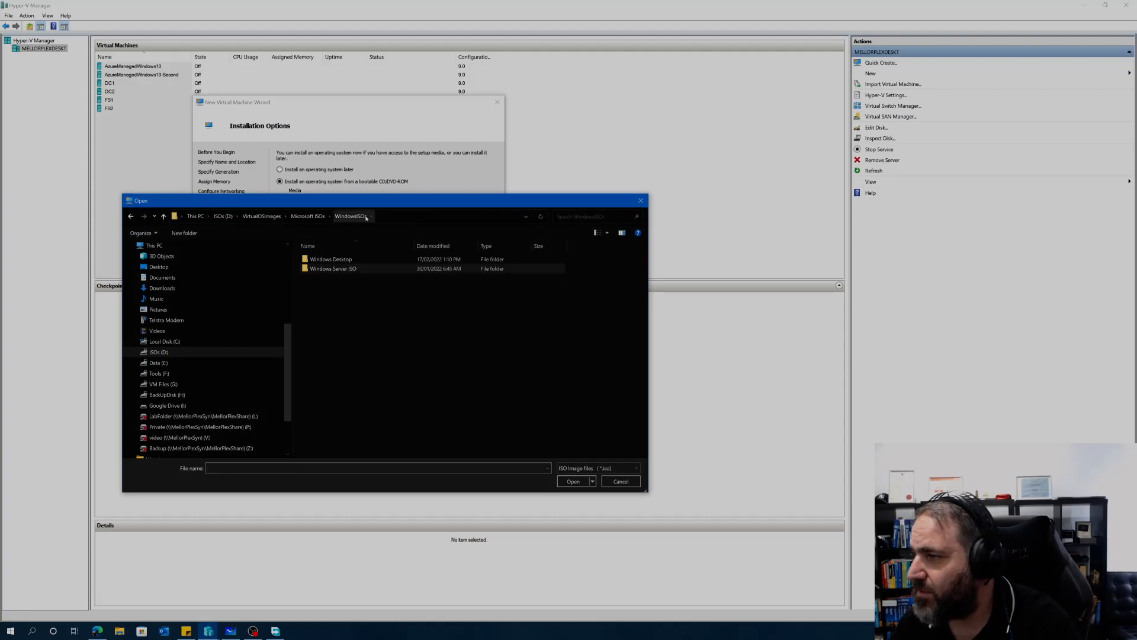
pyautogui.doubleClick(331, 259)
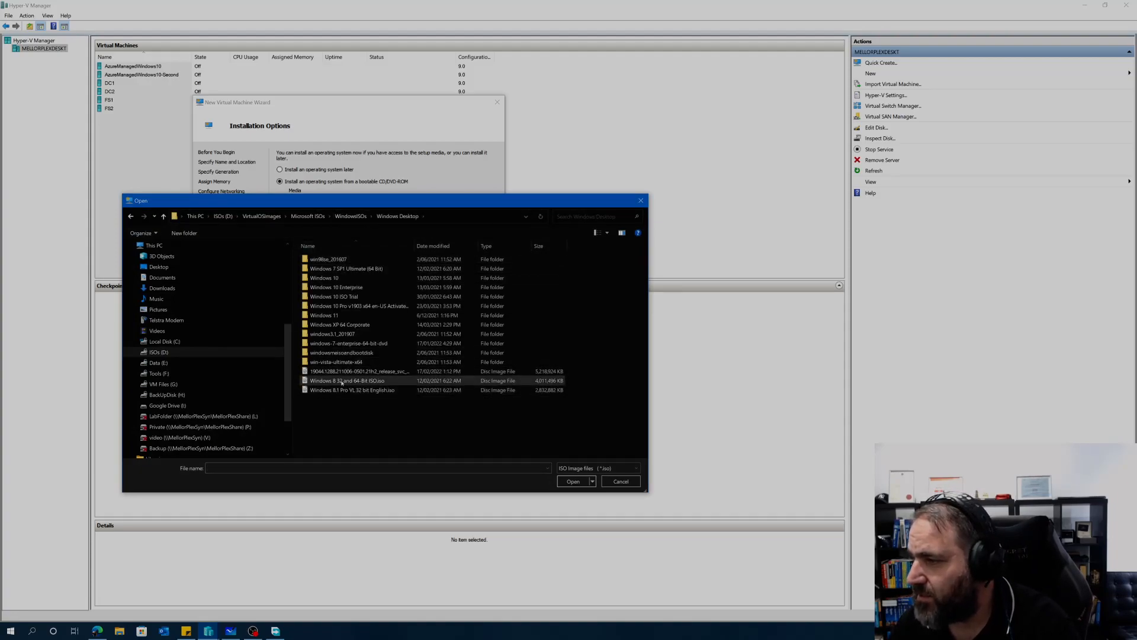
pyautogui.click(338, 372)
pyautogui.click(571, 481)
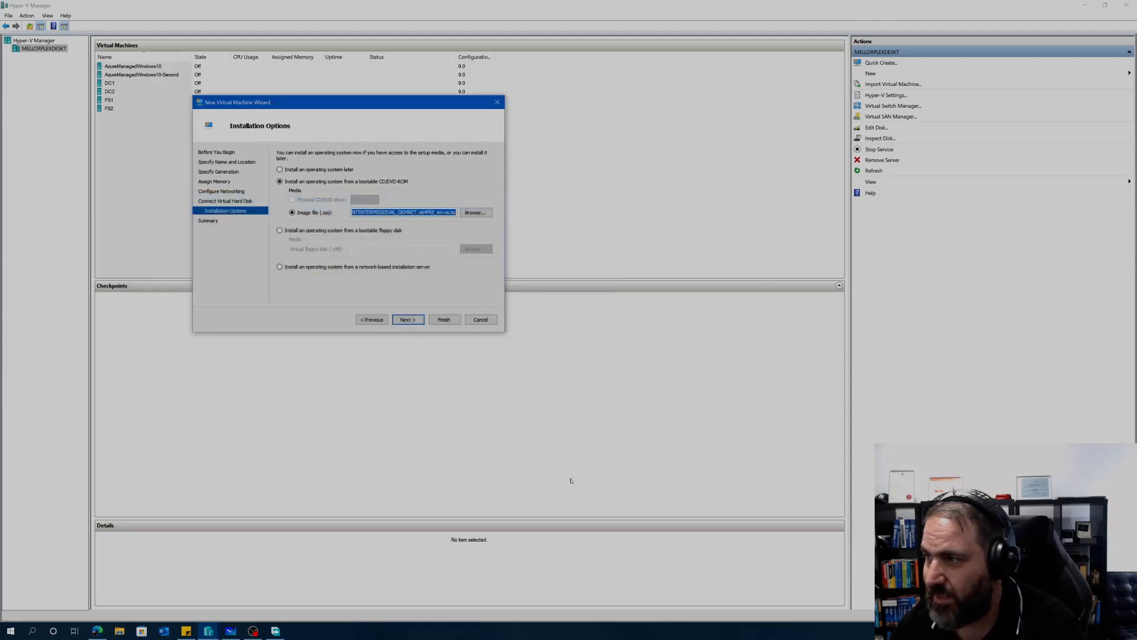
pyautogui.click(402, 320)
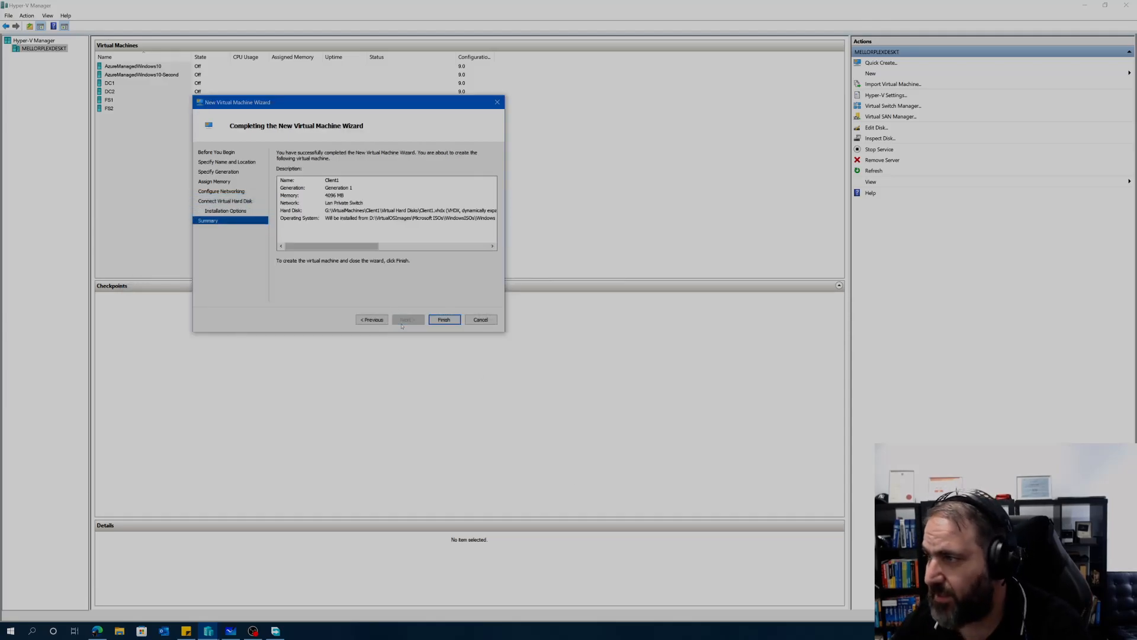
pyautogui.click(442, 320)
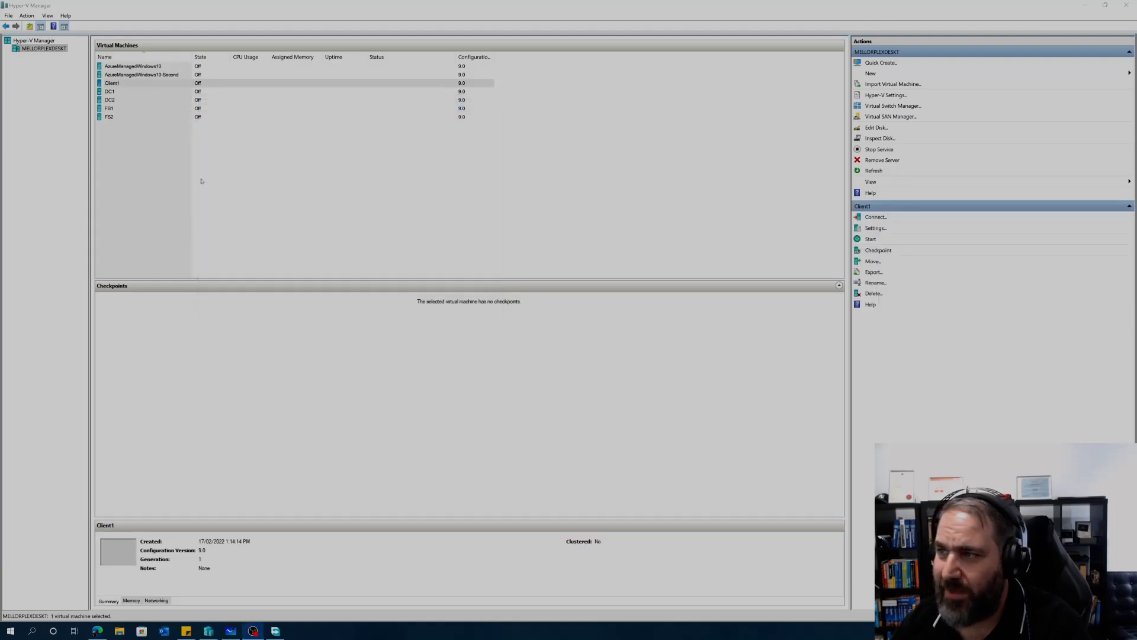
# Step: Start a second New Virtual Machine Wizard and name the VM Client2
pyautogui.rightClick(35, 52)
pyautogui.moveTo(58, 69)
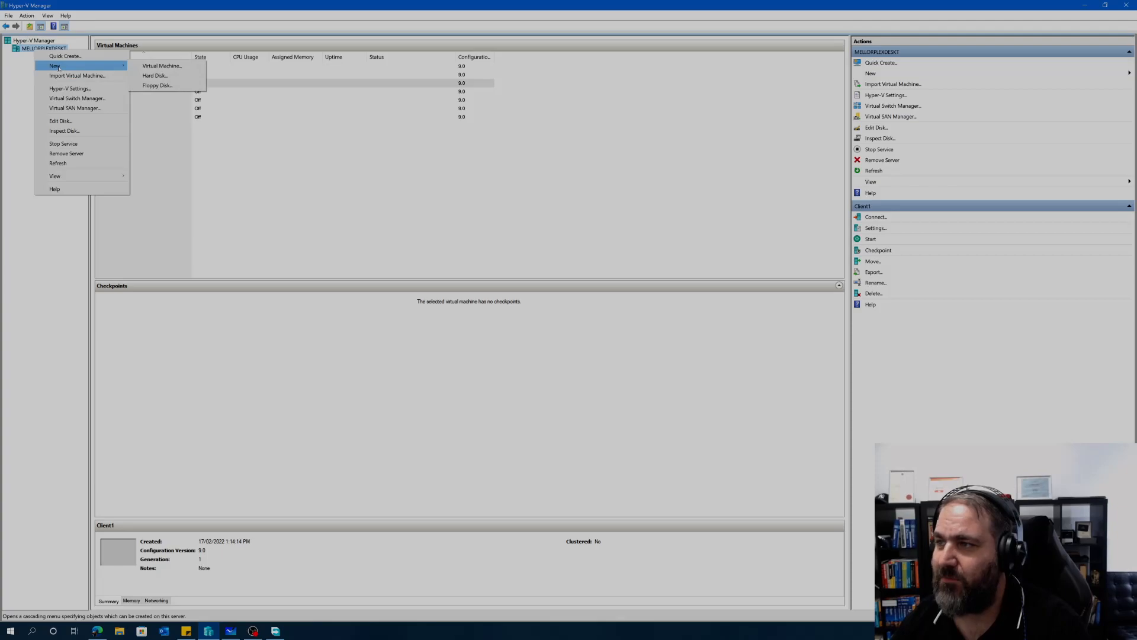
pyautogui.click(163, 66)
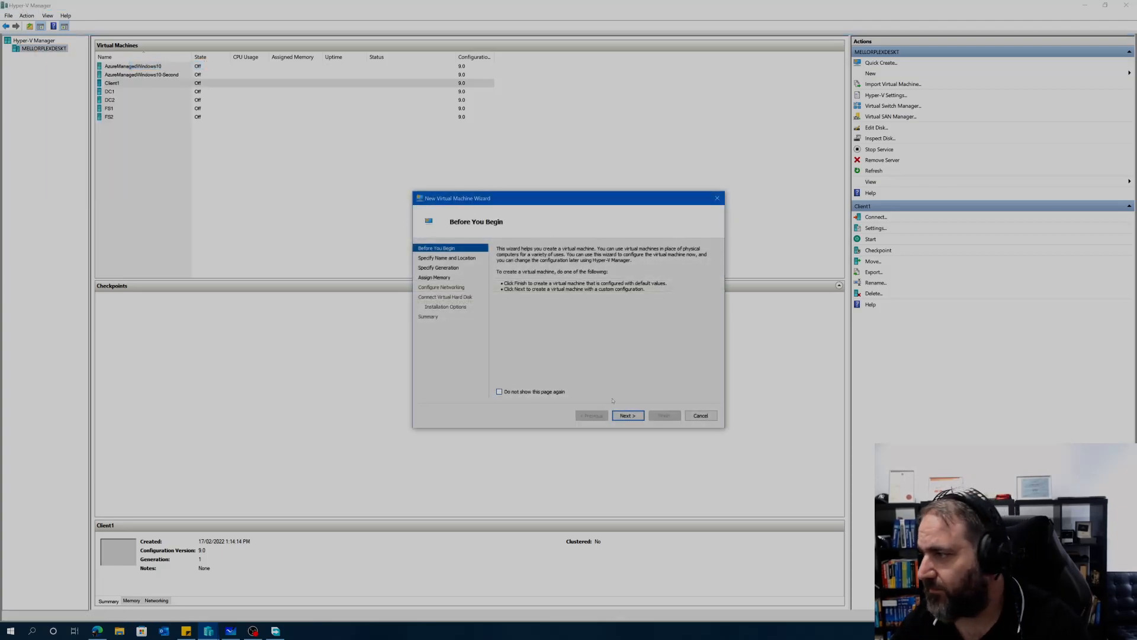
pyautogui.click(627, 415)
pyautogui.moveTo(544, 198); pyautogui.dragTo(228, 151)
pyautogui.write('Cle')
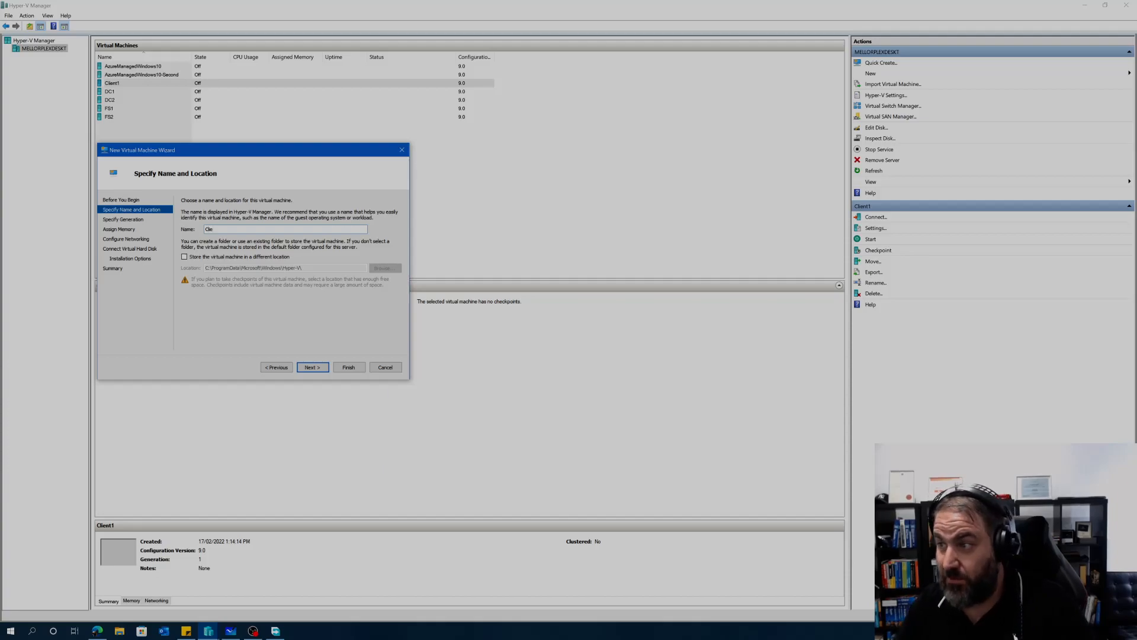
pyautogui.write('ient2')
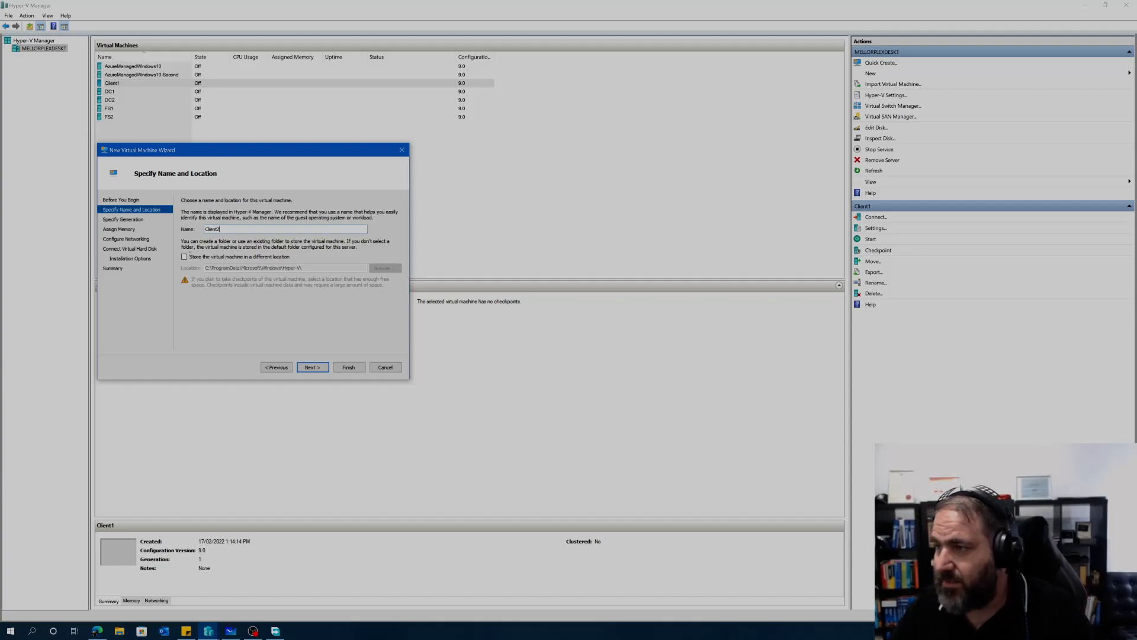
# Step: Store the new VM in G:\VirtualMachines and continue the wizard
pyautogui.click(184, 256)
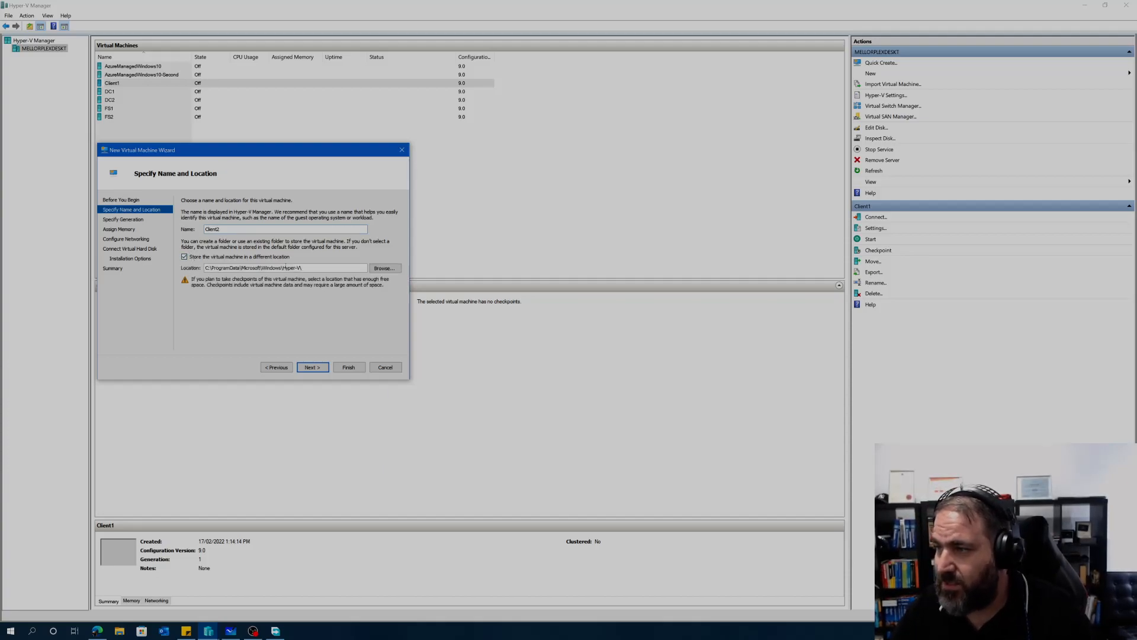
pyautogui.click(385, 269)
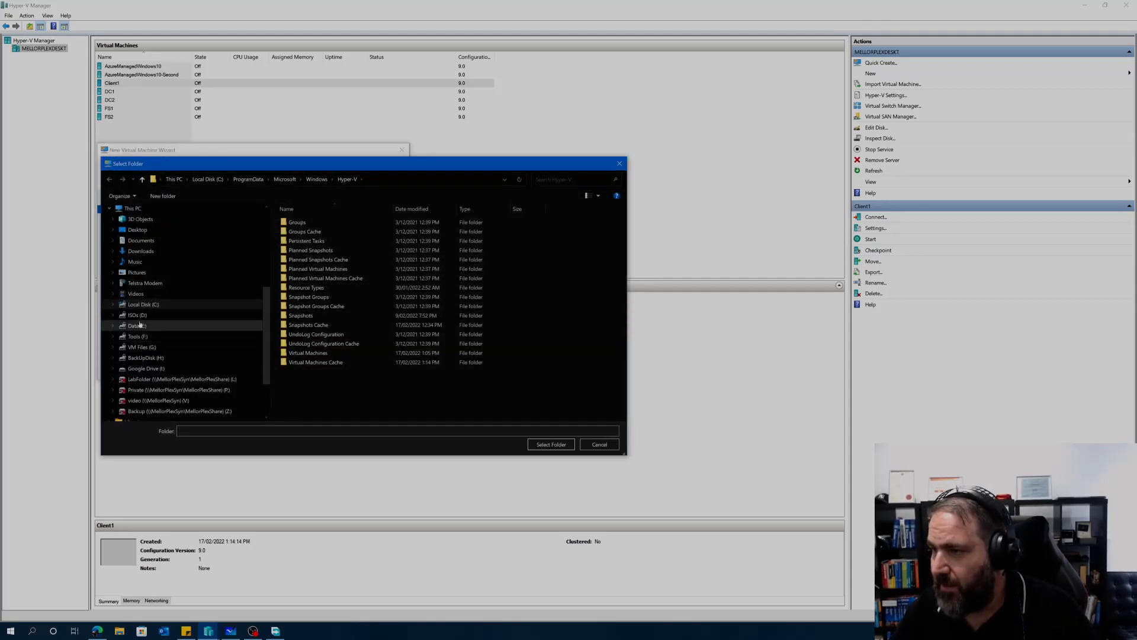
pyautogui.click(142, 347)
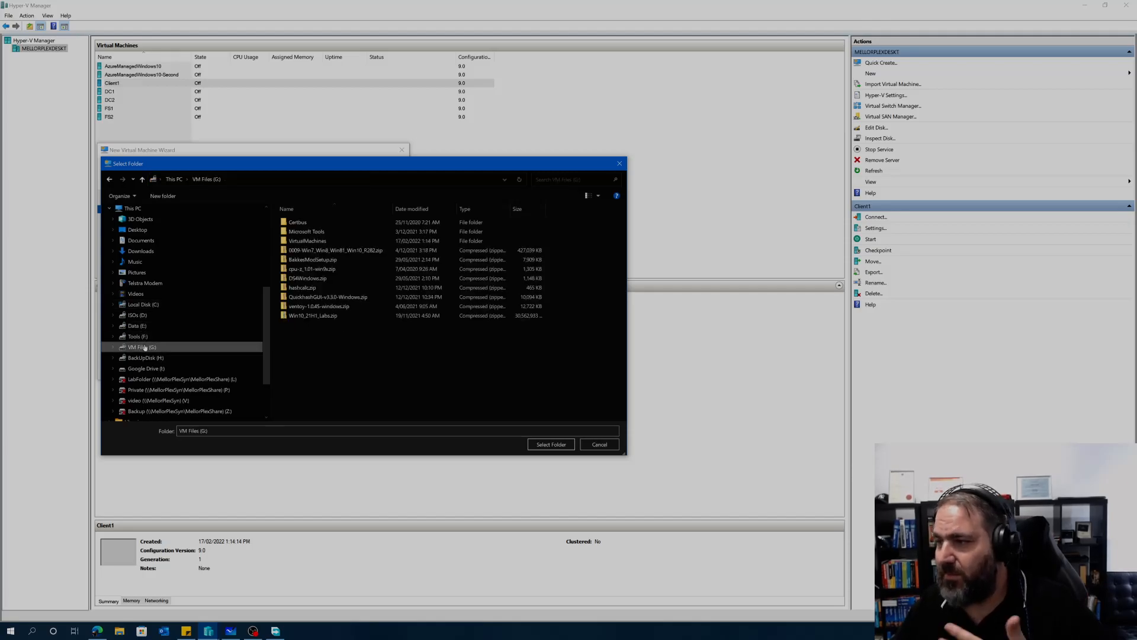
pyautogui.doubleClick(306, 241)
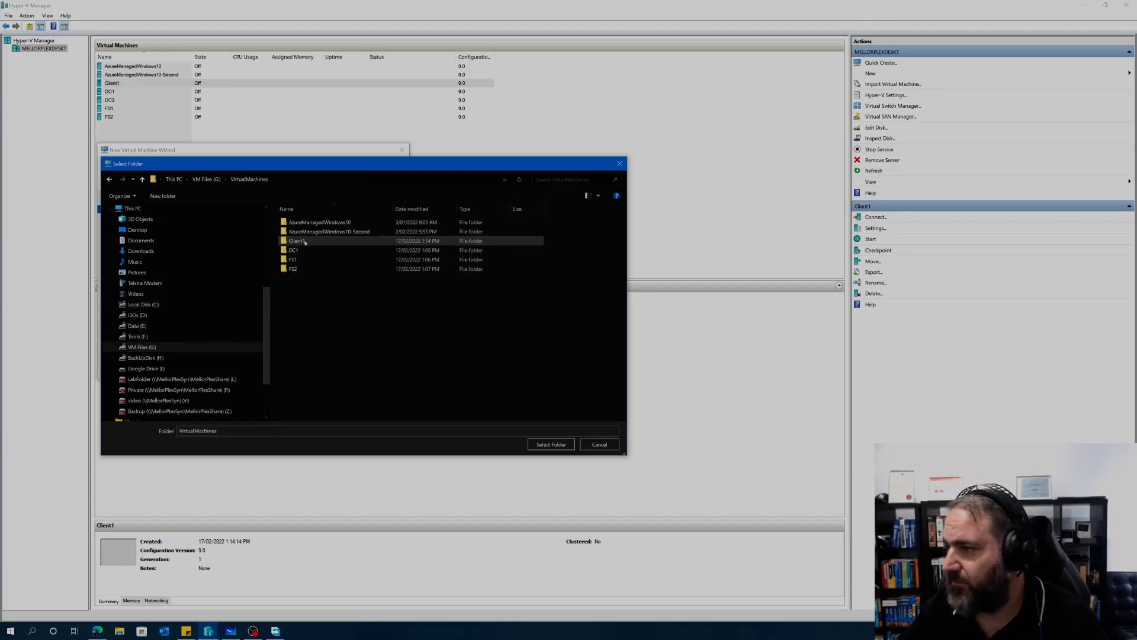
pyautogui.click(547, 445)
pyautogui.click(312, 367)
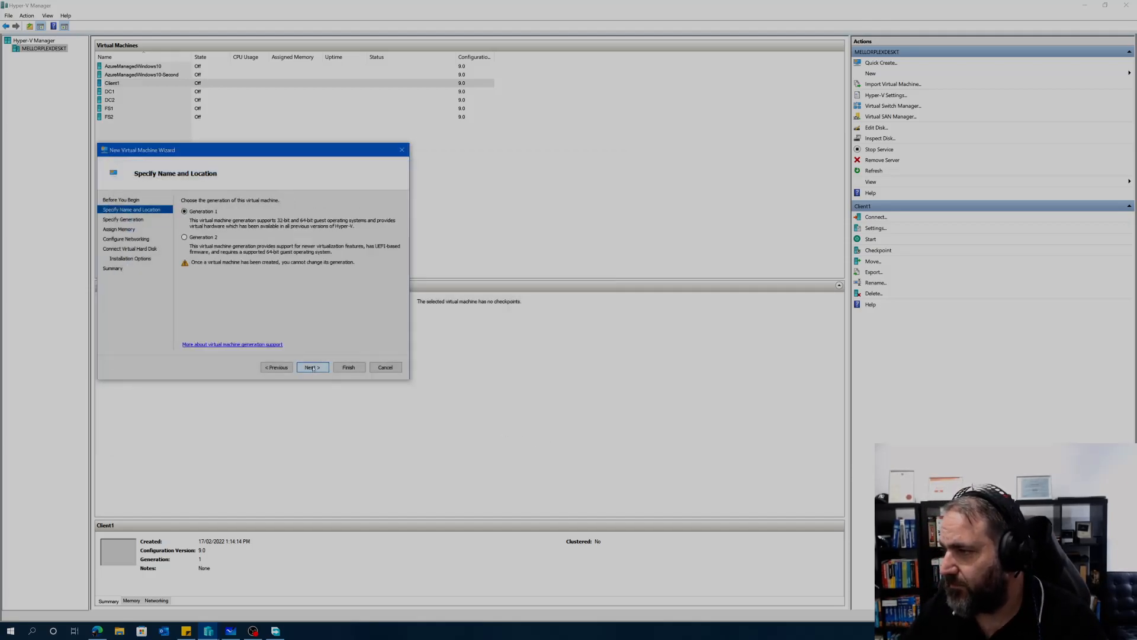
# Step: Set Client2's startup memory, connect it to Lan Private Switch, and give it a 40 GB disk
pyautogui.click(312, 367)
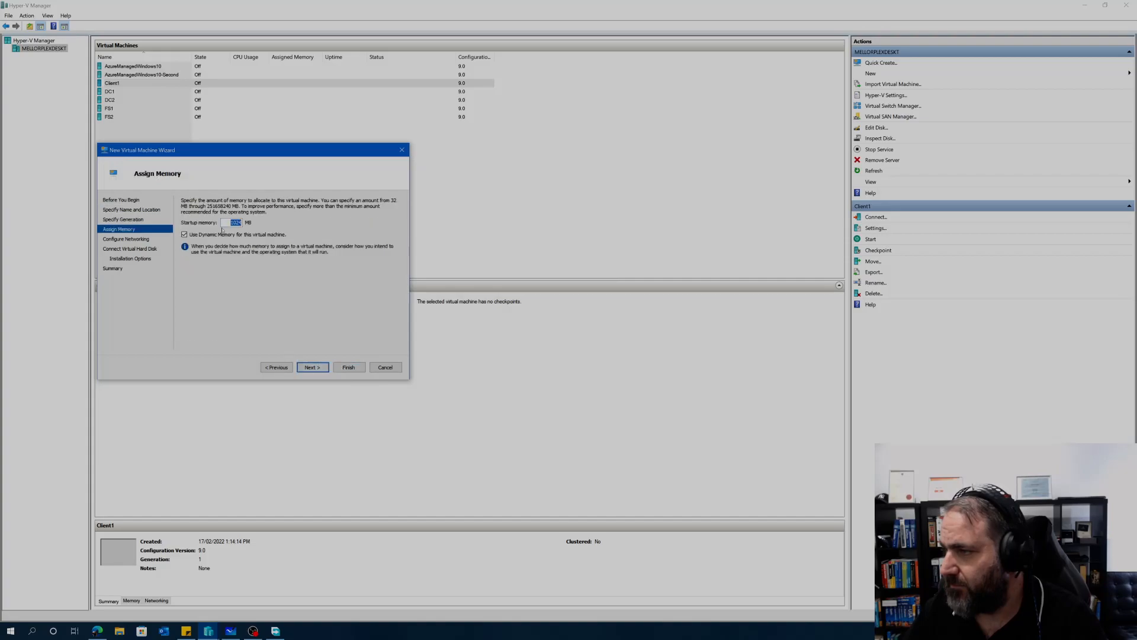
pyautogui.write('40960')
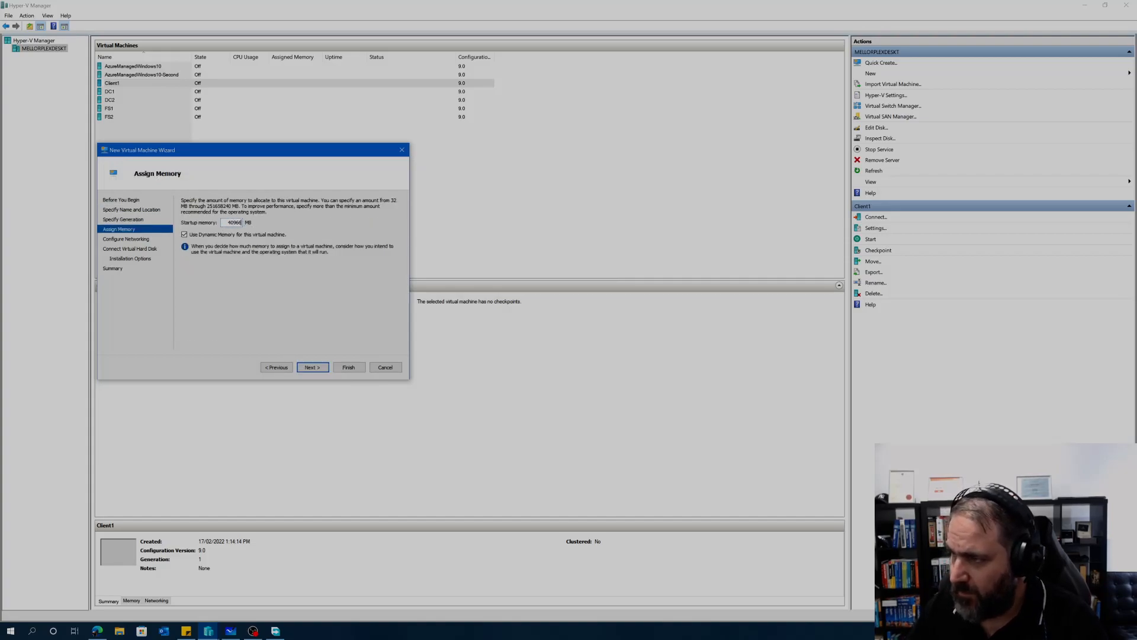
pyautogui.press('BackSpace')
pyautogui.press('BackSpace')
pyautogui.press('BackSpace')
pyautogui.write('96')
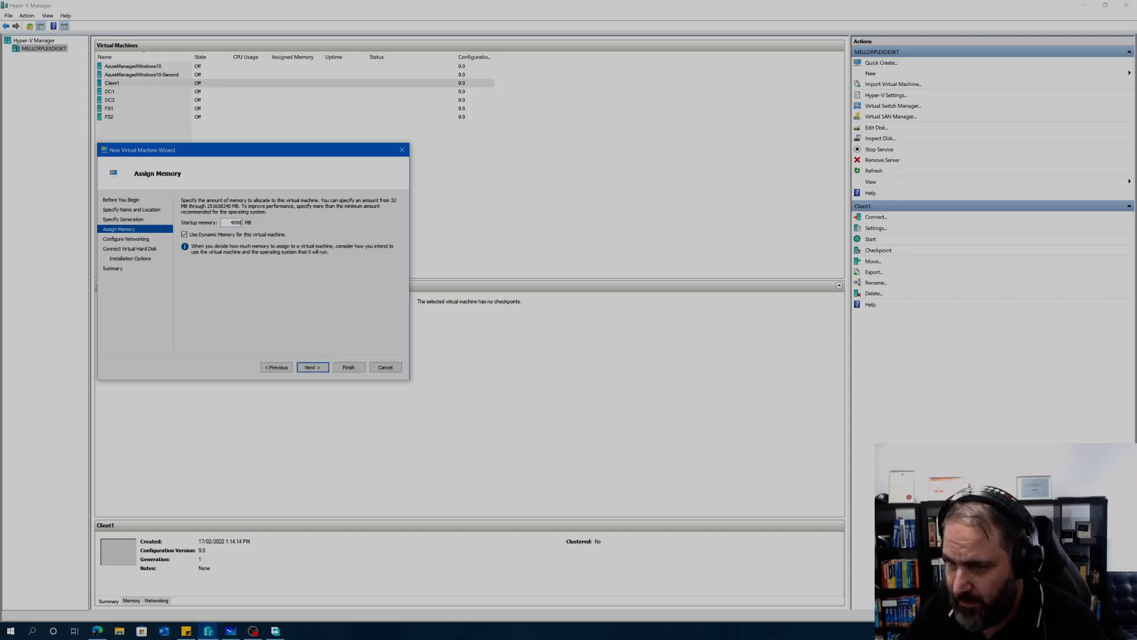
pyautogui.click(317, 367)
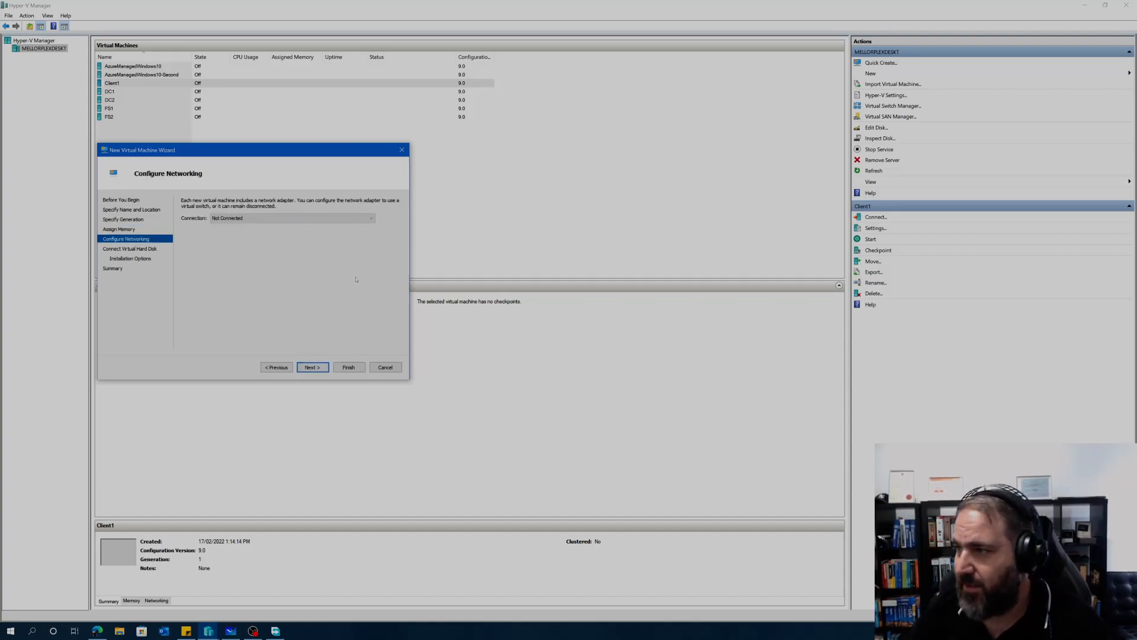
pyautogui.click(287, 219)
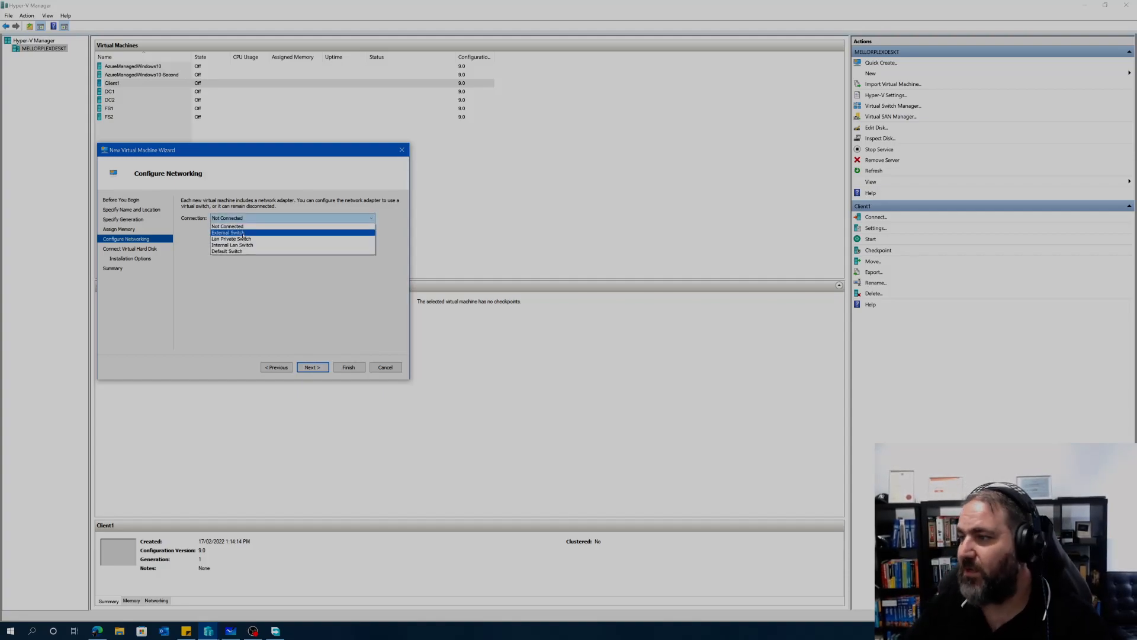
pyautogui.click(240, 238)
pyautogui.click(312, 367)
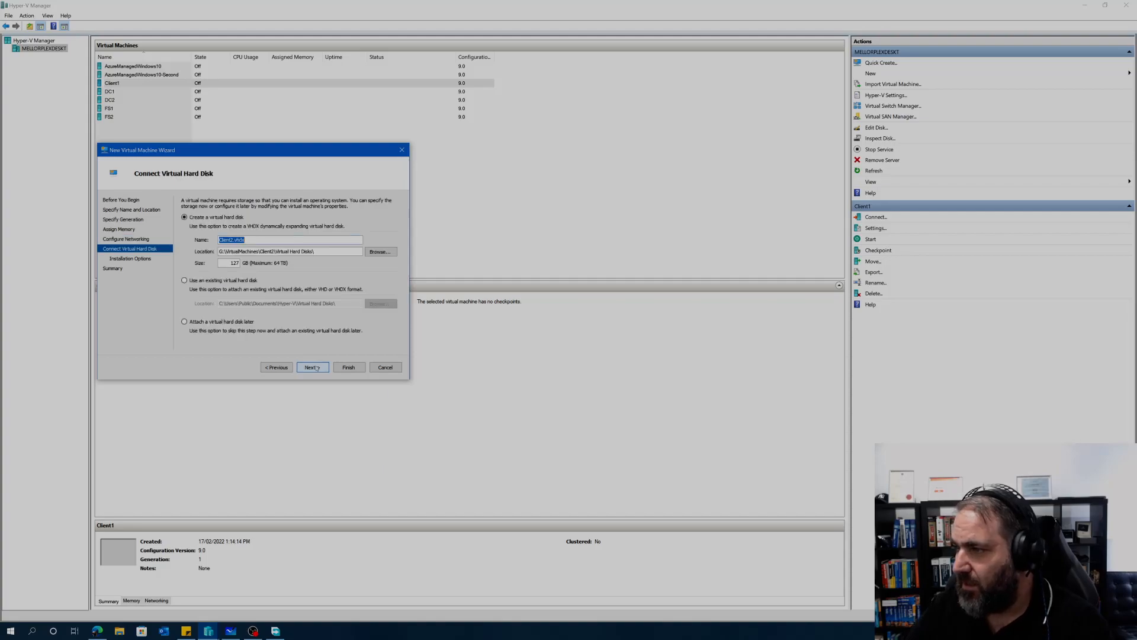
pyautogui.write('40')
pyautogui.press('Return')
# Step: Attach the 19044 evaluation ISO as install media and finish creating Client2
pyautogui.click(184, 229)
pyautogui.click(311, 259)
pyautogui.click(378, 260)
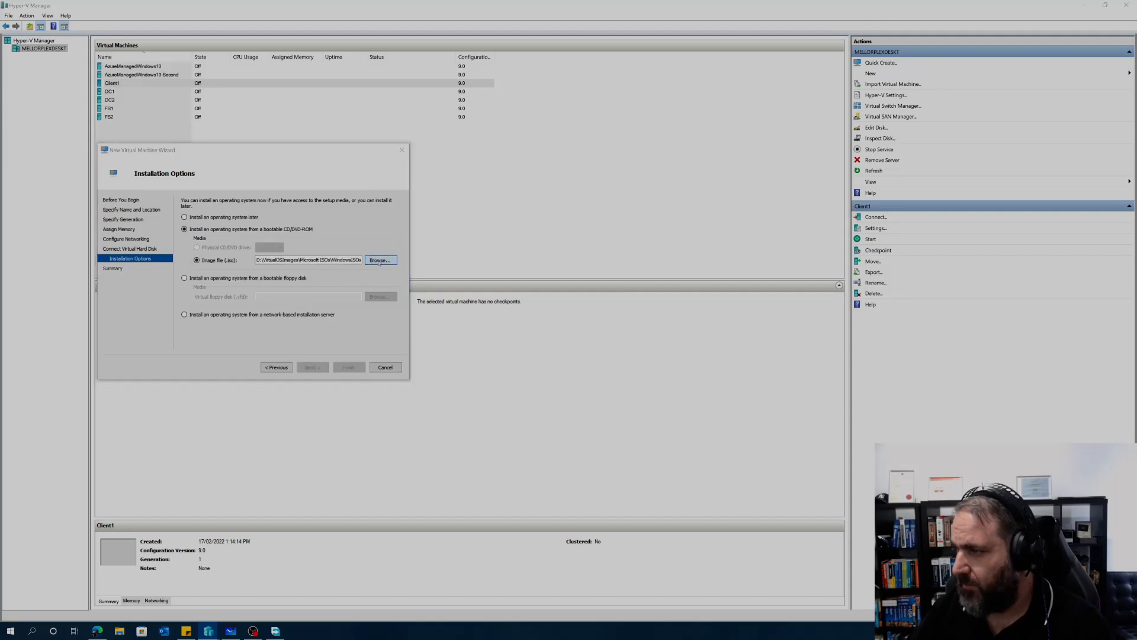
pyautogui.click(307, 343)
pyautogui.click(314, 334)
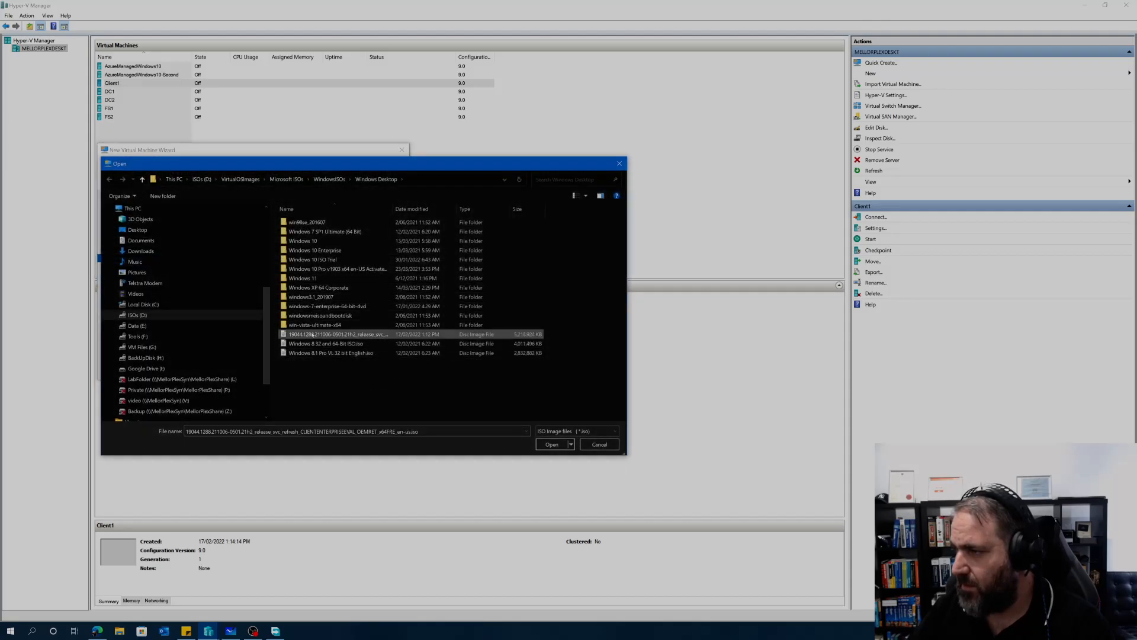
pyautogui.click(555, 445)
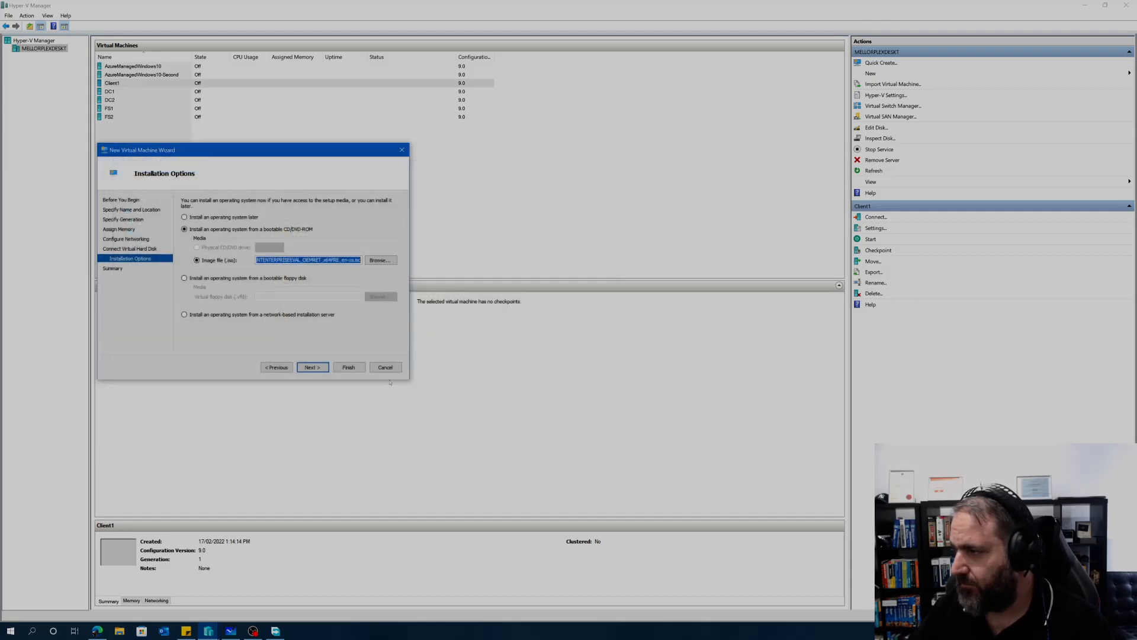
pyautogui.click(318, 367)
pyautogui.click(353, 367)
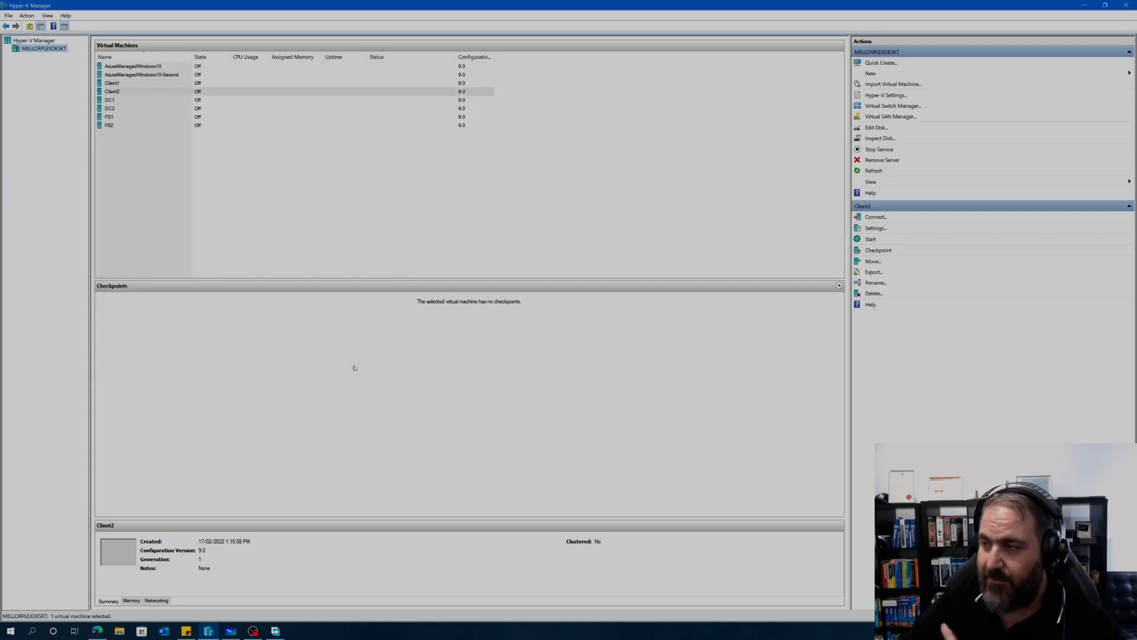
# Step: Connect to the DC1 virtual machine's console from its context menu
pyautogui.click(110, 100)
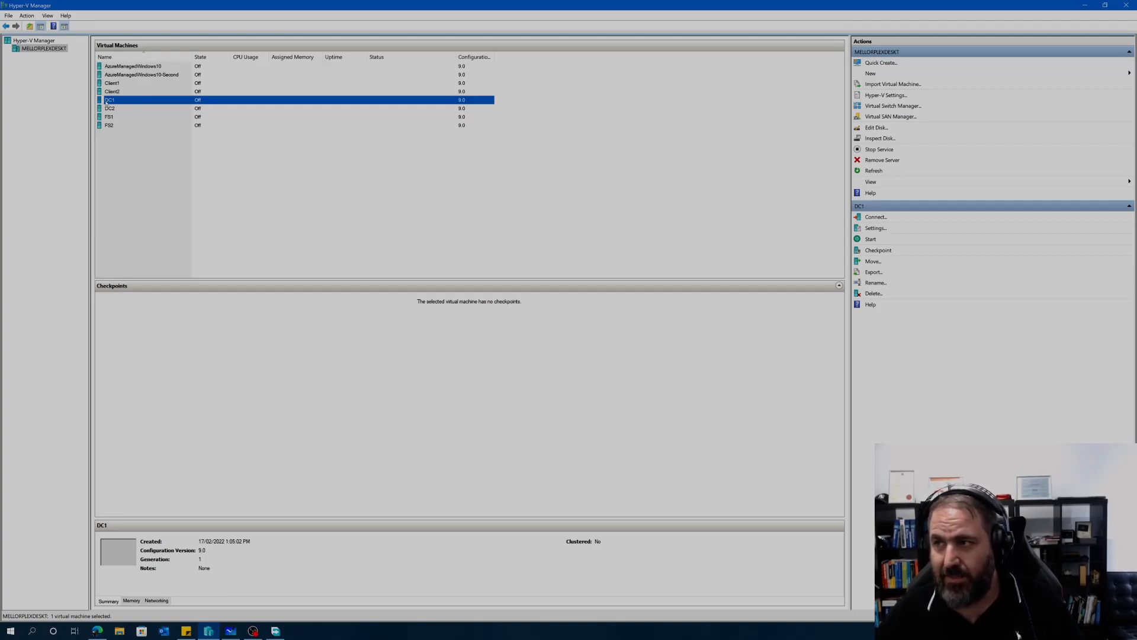
pyautogui.click(117, 83)
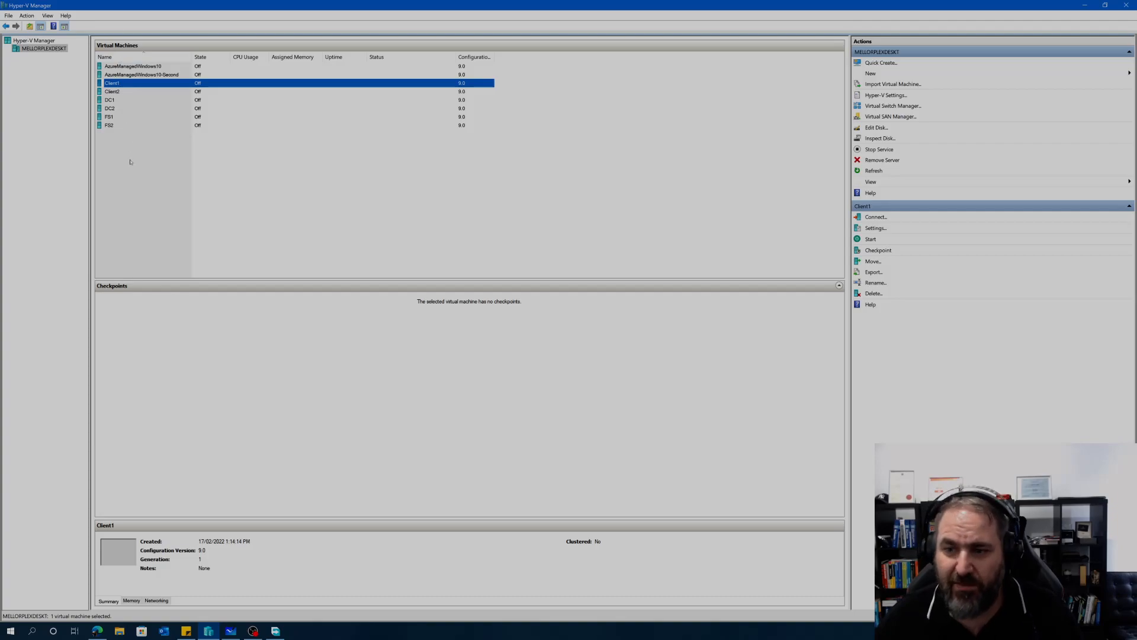
pyautogui.click(107, 100)
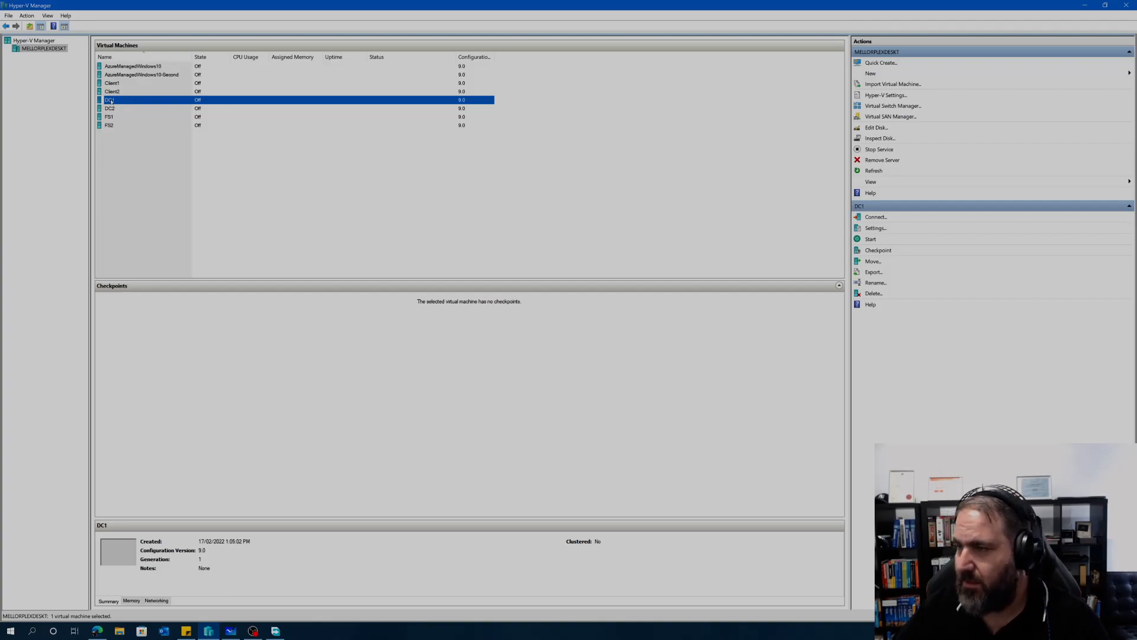
pyautogui.rightClick(111, 101)
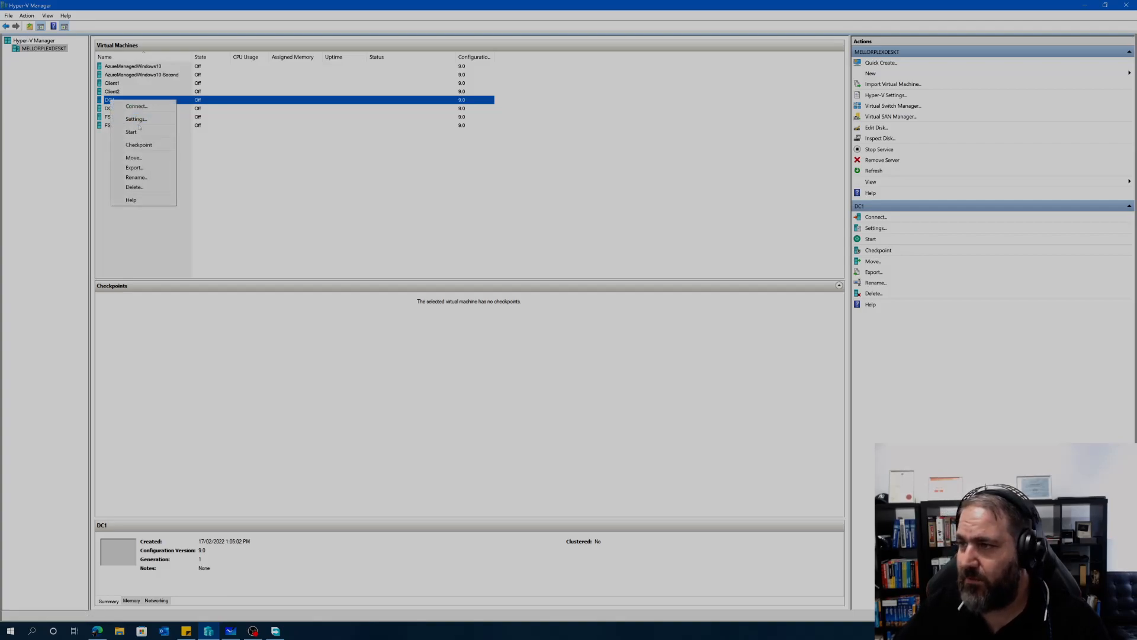
pyautogui.click(136, 107)
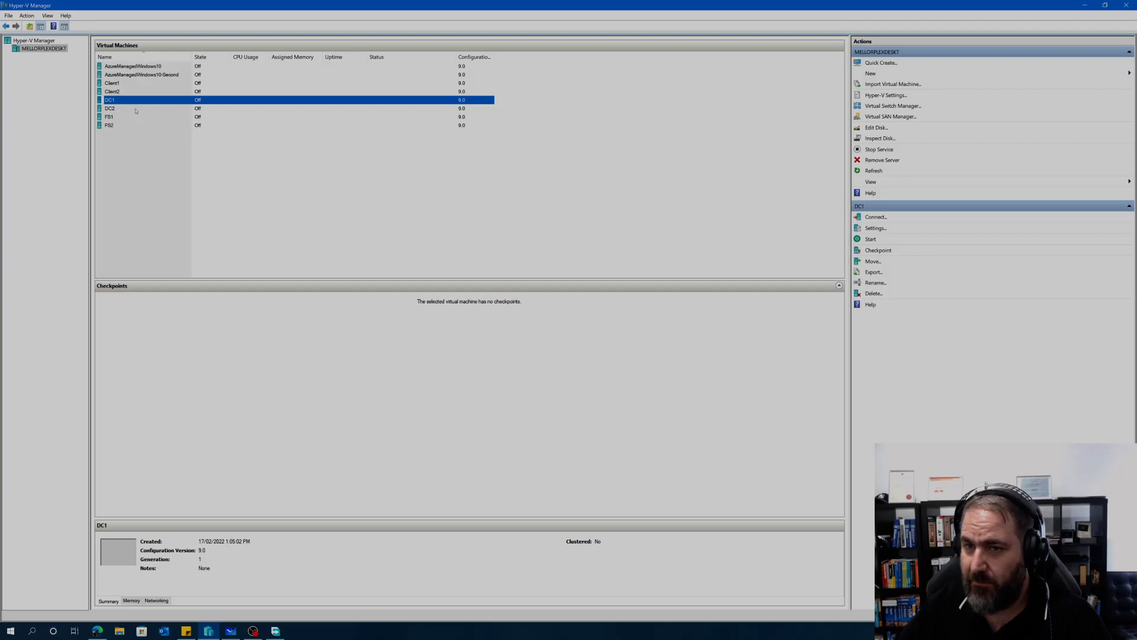
pyautogui.moveTo(231, 50); pyautogui.dragTo(187, 82)
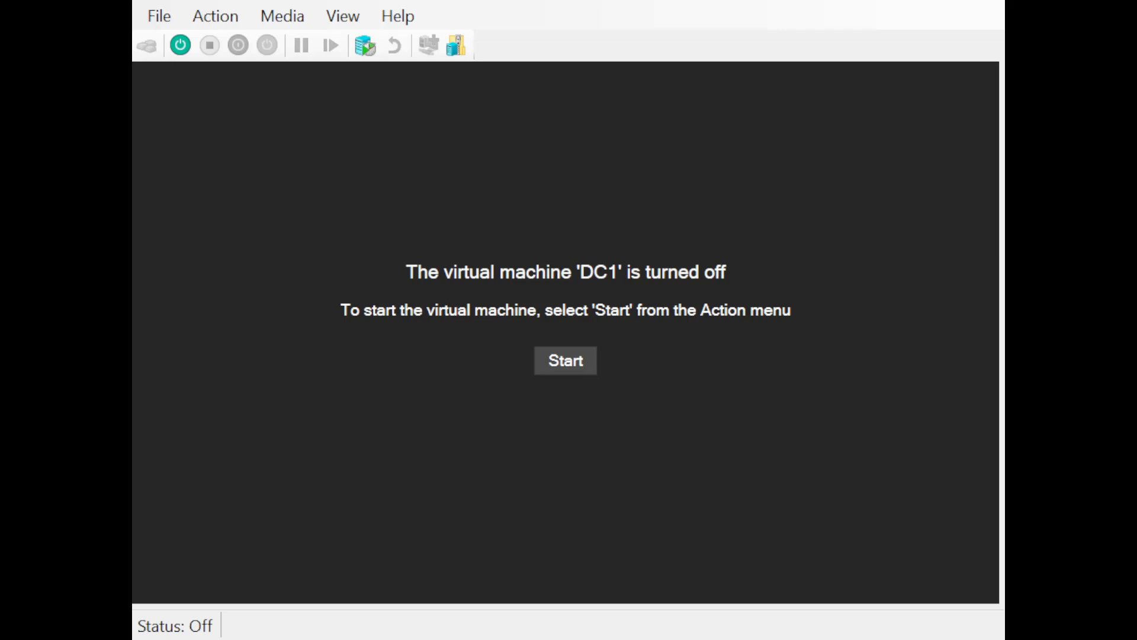
# Step: Start DC1, set Setup's time and currency format to English (Australia), and continue
pyautogui.click(573, 370)
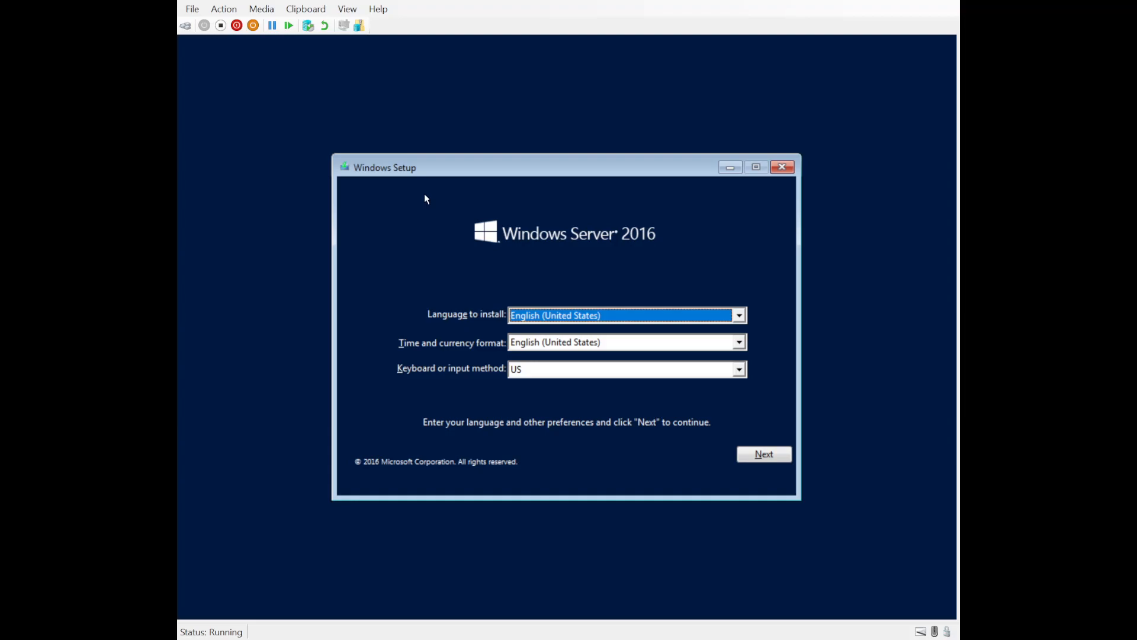
pyautogui.click(738, 342)
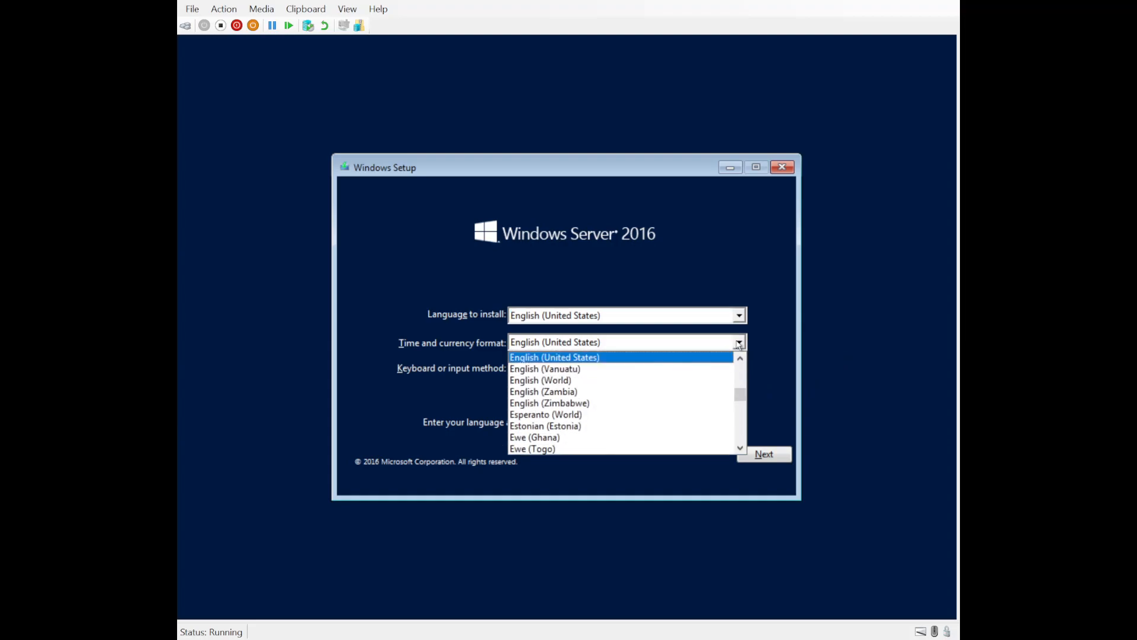
pyautogui.scroll(9, 634, 390)
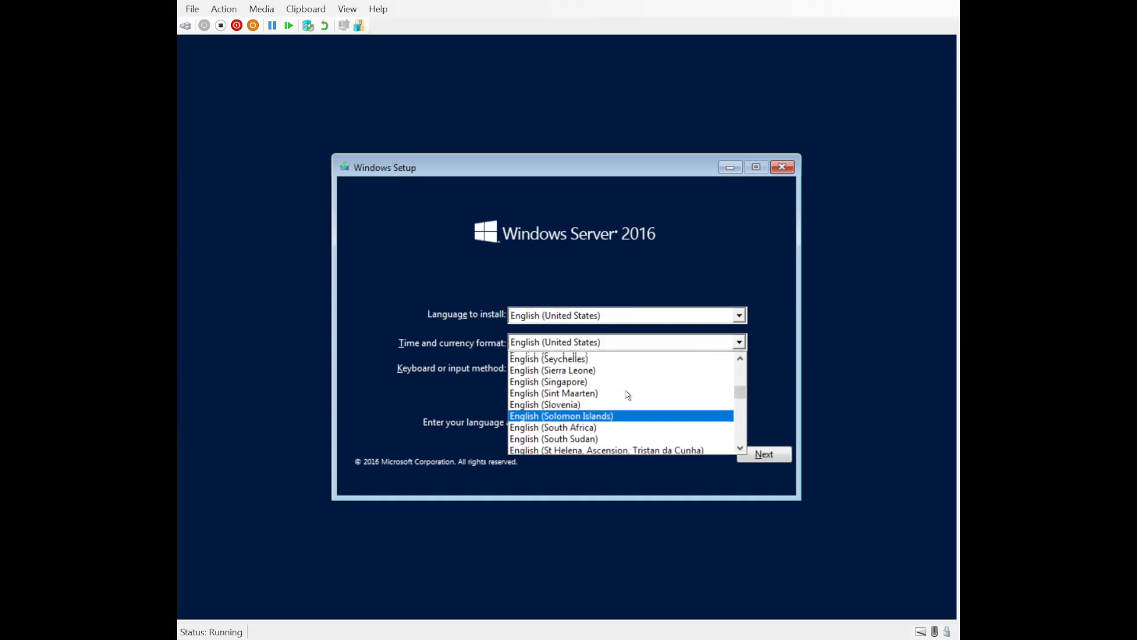
pyautogui.scroll(5, 625, 395)
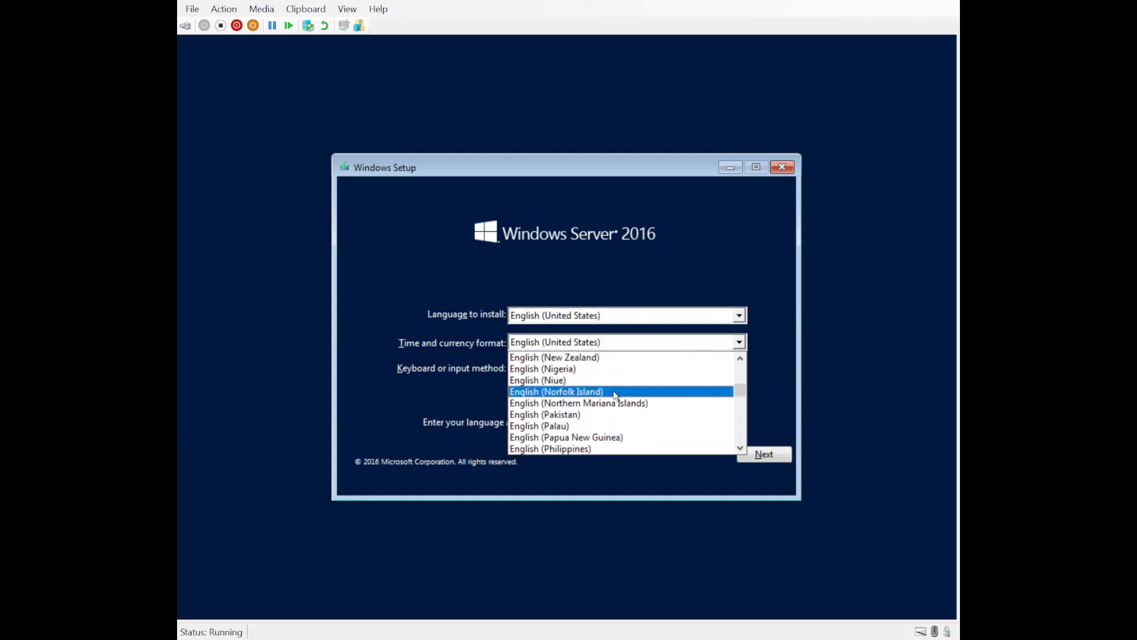
pyautogui.scroll(4, 616, 396)
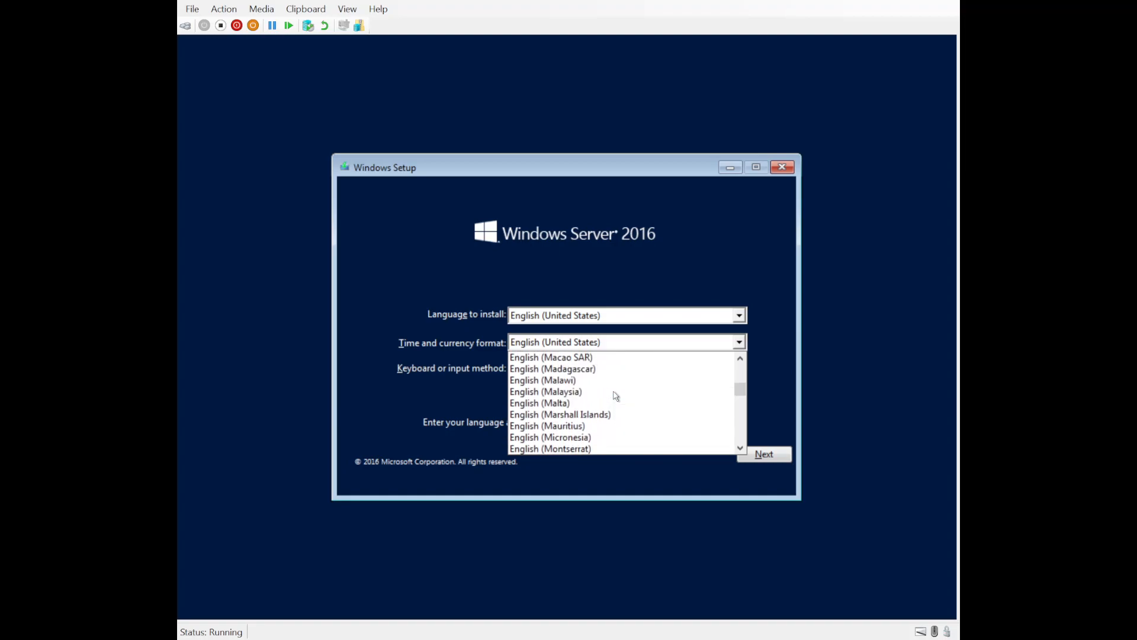
pyautogui.scroll(4, 616, 395)
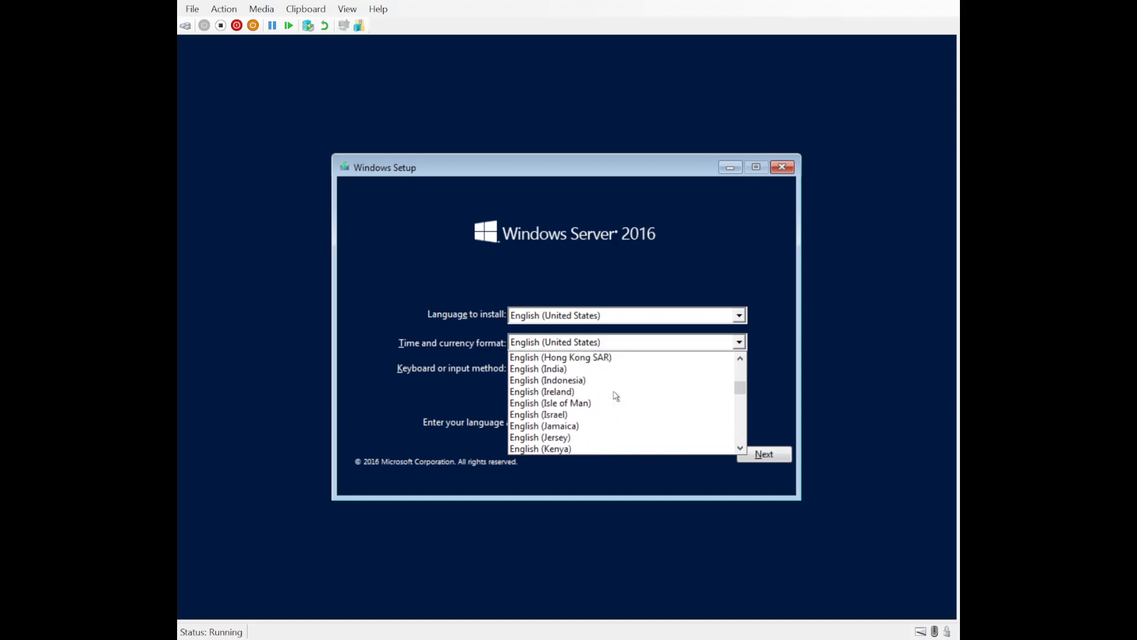
pyautogui.moveTo(739, 391); pyautogui.dragTo(743, 346)
pyautogui.scroll(-2, 624, 387)
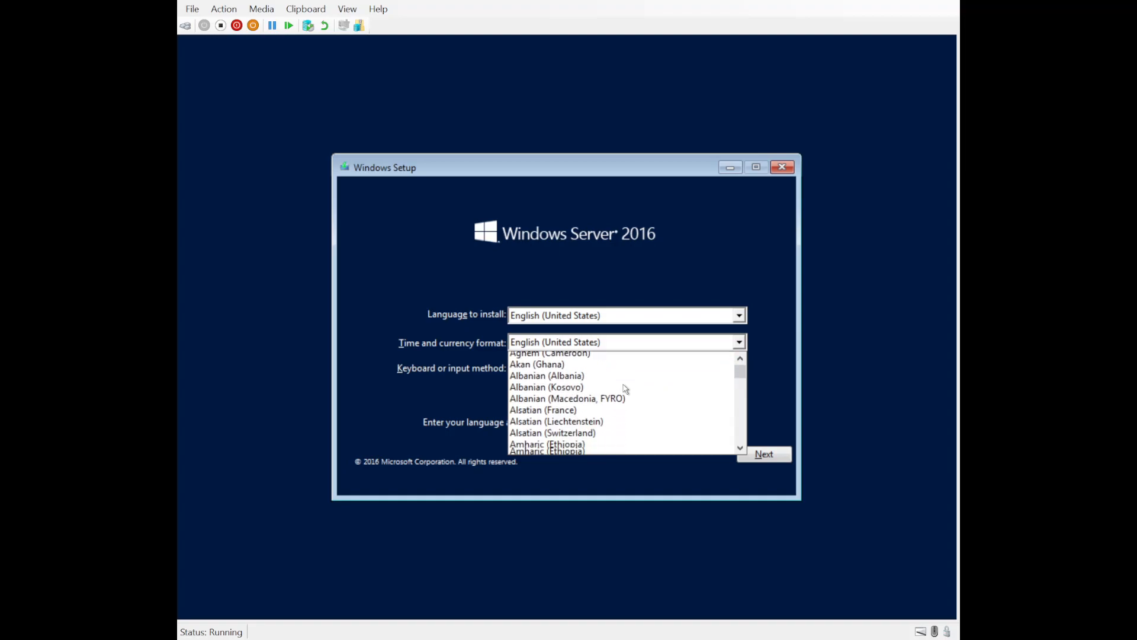
pyautogui.scroll(-2, 610, 391)
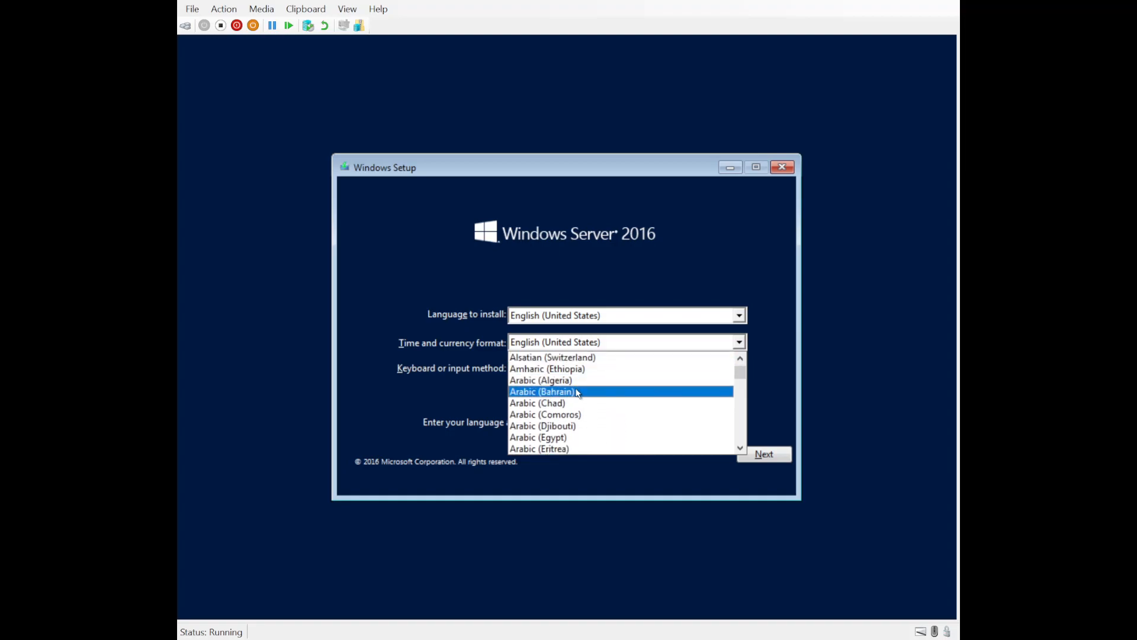
pyautogui.scroll(-11, 578, 392)
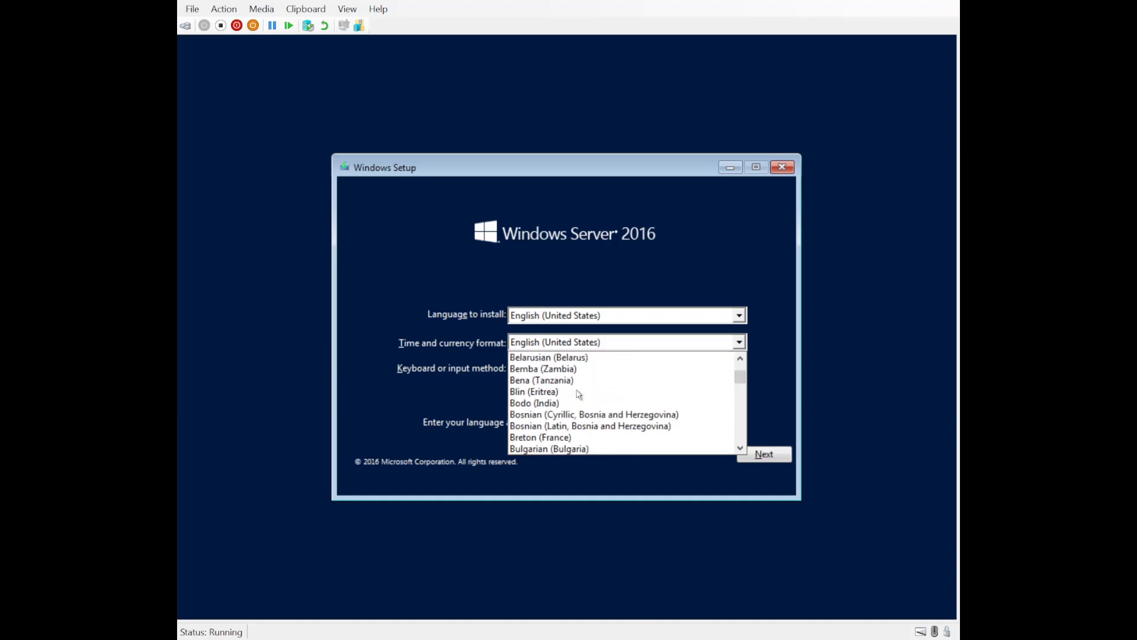
pyautogui.scroll(-5, 578, 394)
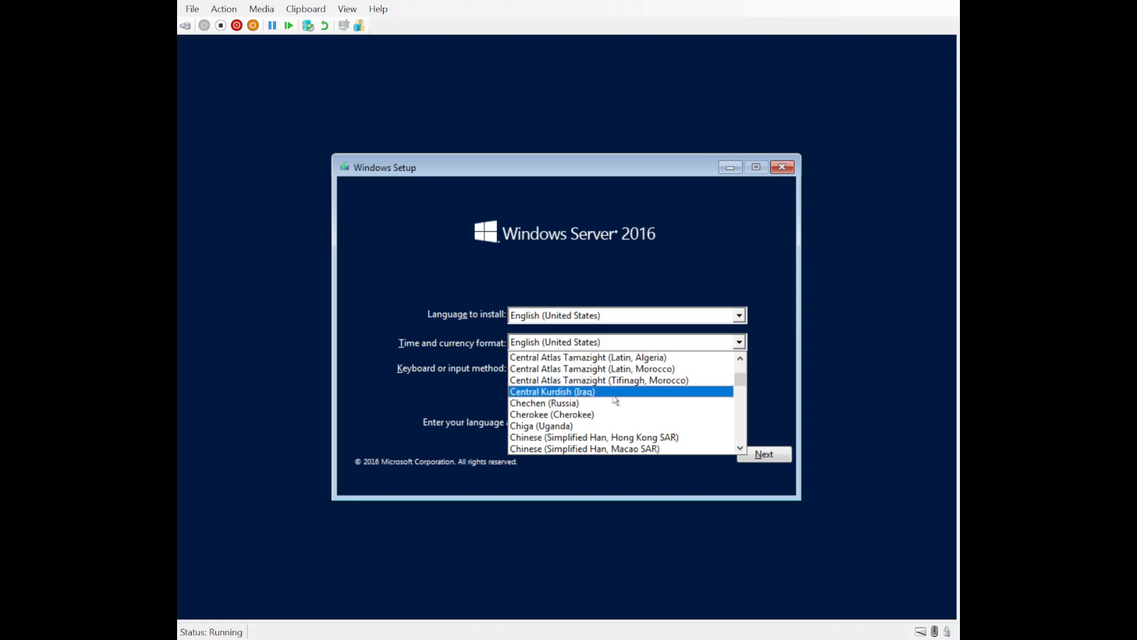
pyautogui.scroll(-3, 616, 401)
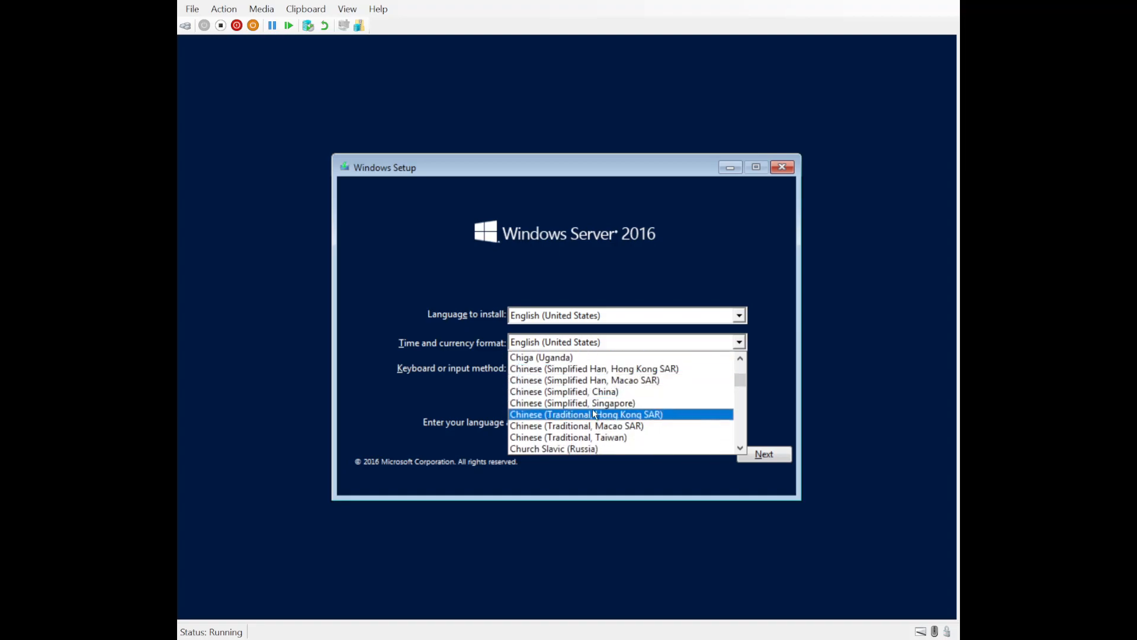
pyautogui.scroll(-4, 595, 415)
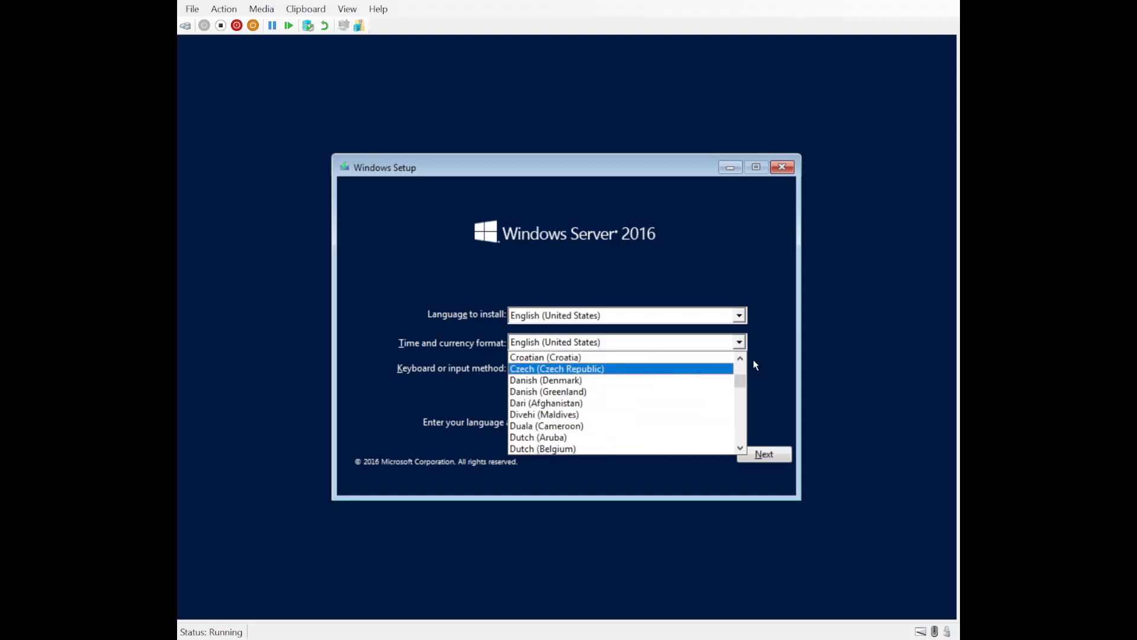
pyautogui.scroll(-1, 688, 385)
pyautogui.scroll(-9, 689, 388)
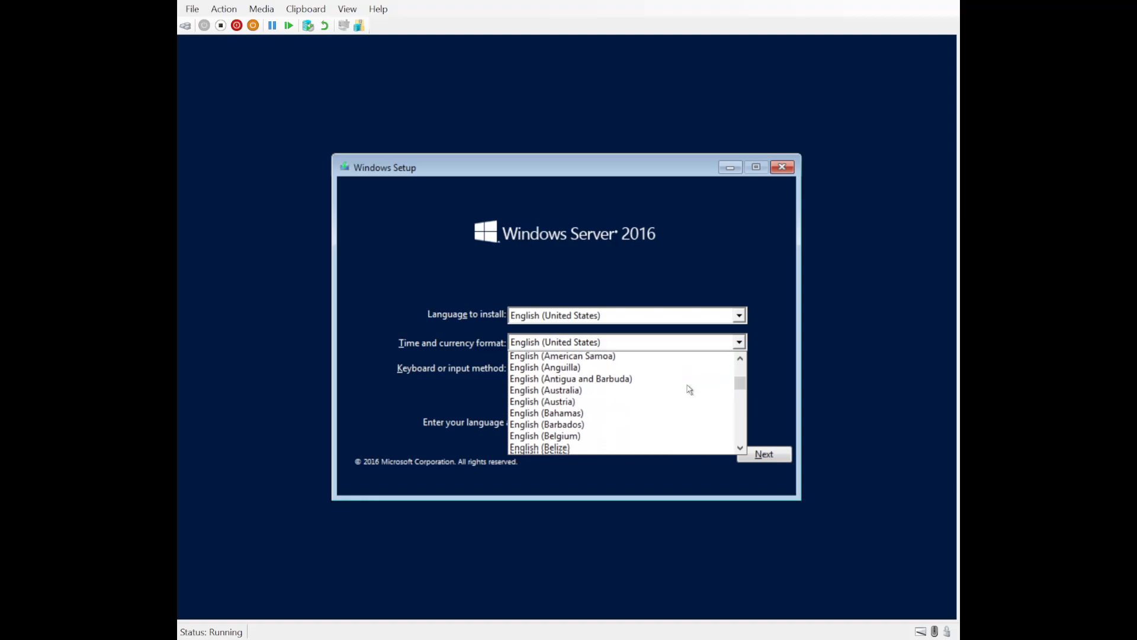
pyautogui.scroll(4, 689, 388)
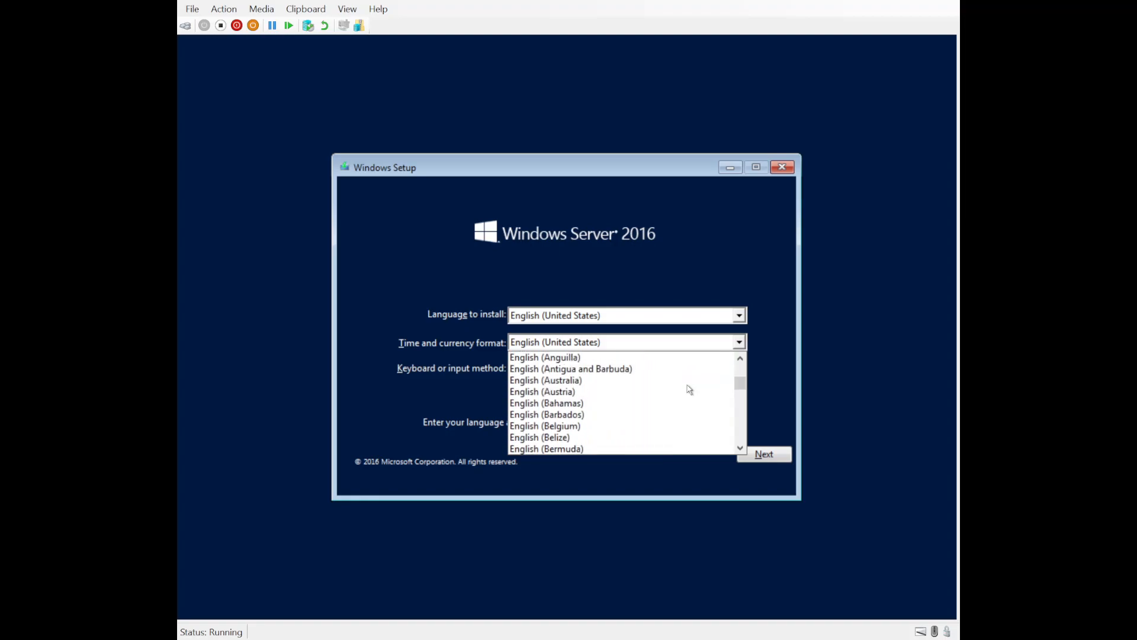
pyautogui.click(615, 385)
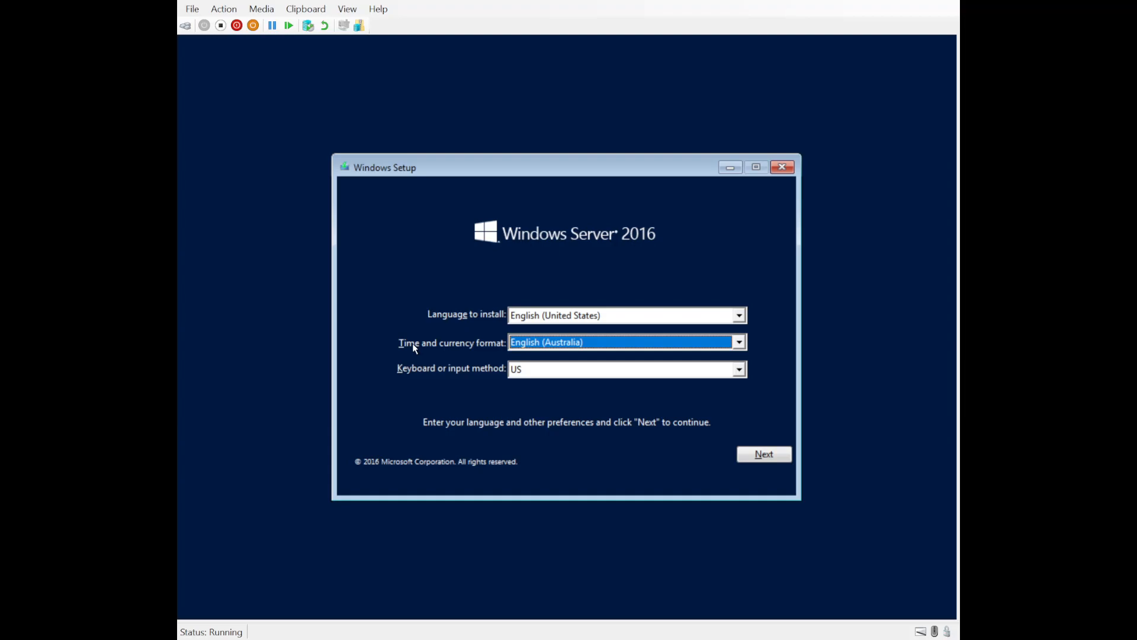
pyautogui.click(751, 455)
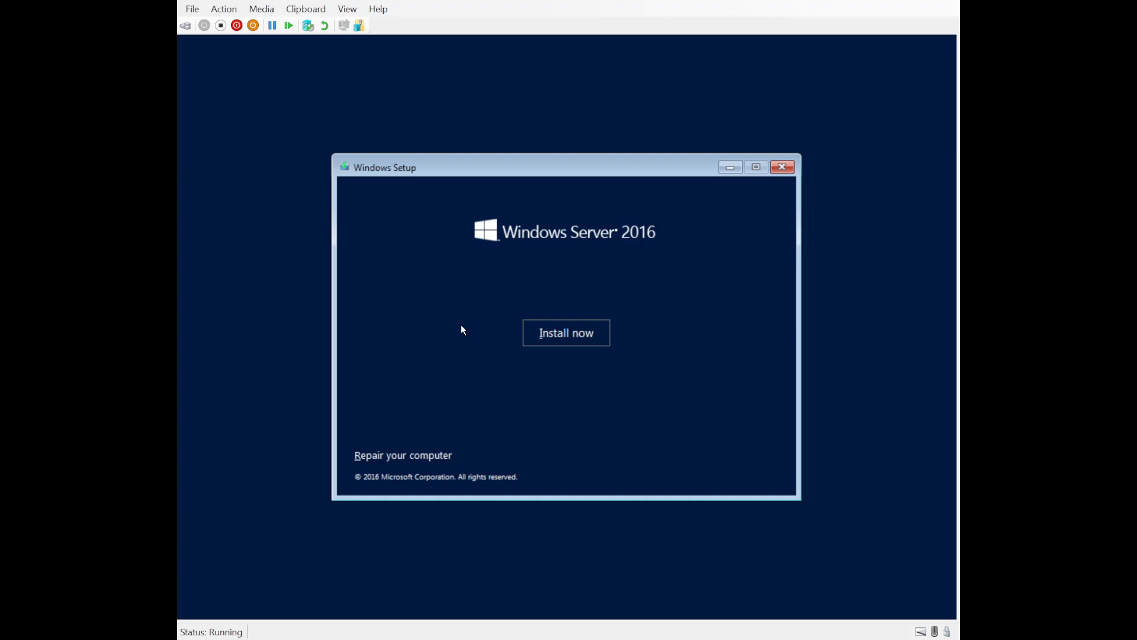
# Step: Begin installation and choose Windows Server 2016 Datacenter Evaluation (Desktop Experience)
pyautogui.click(570, 338)
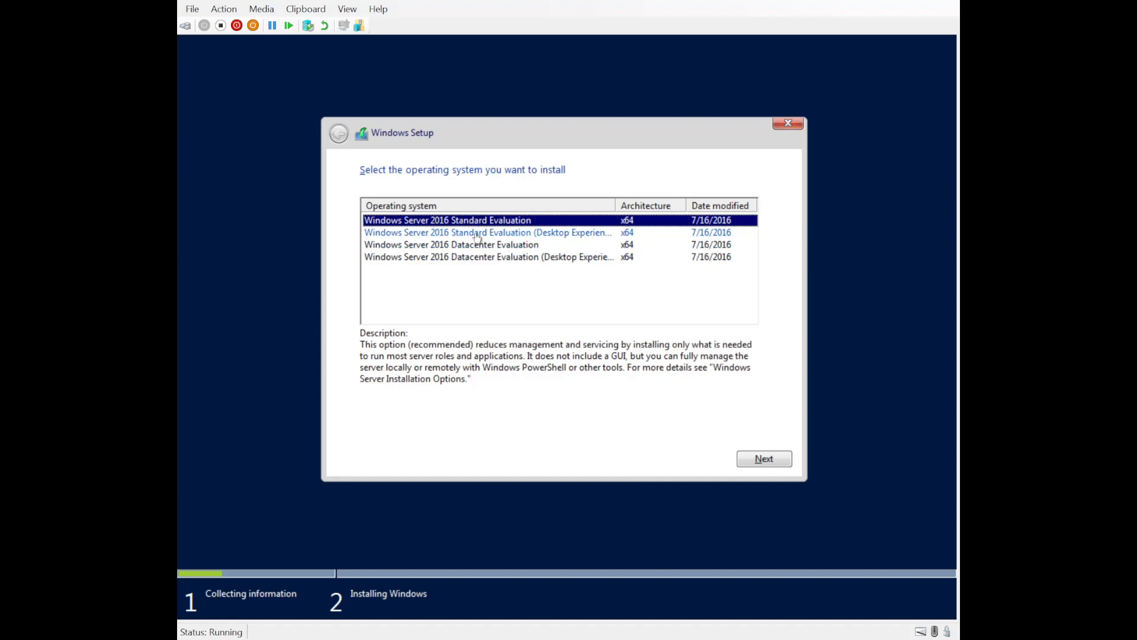
pyautogui.click(513, 245)
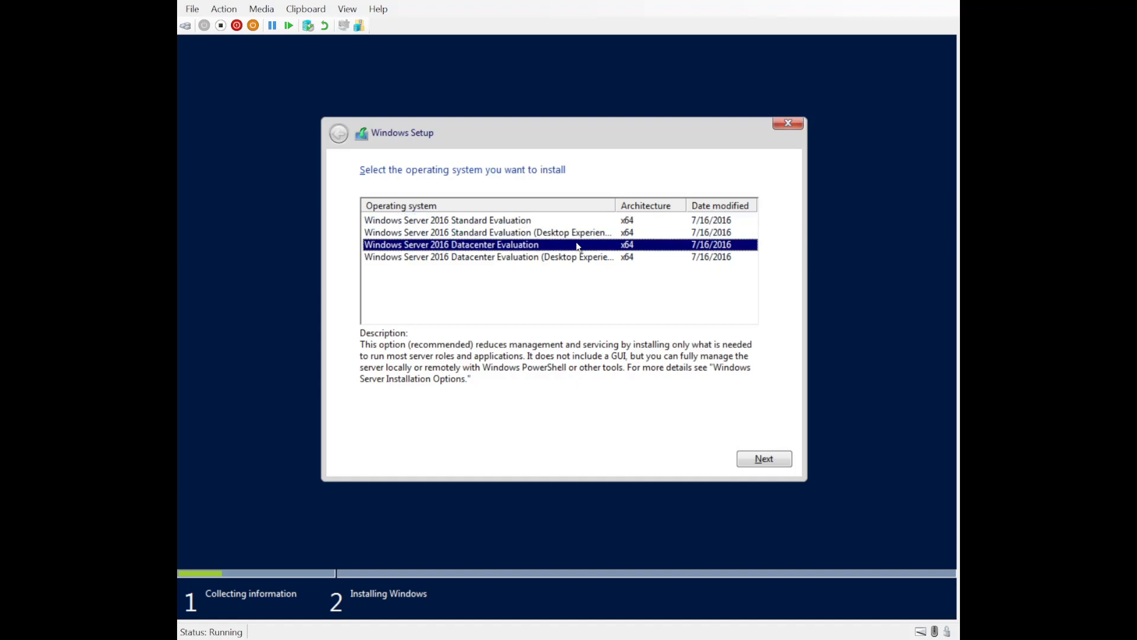
pyautogui.click(566, 257)
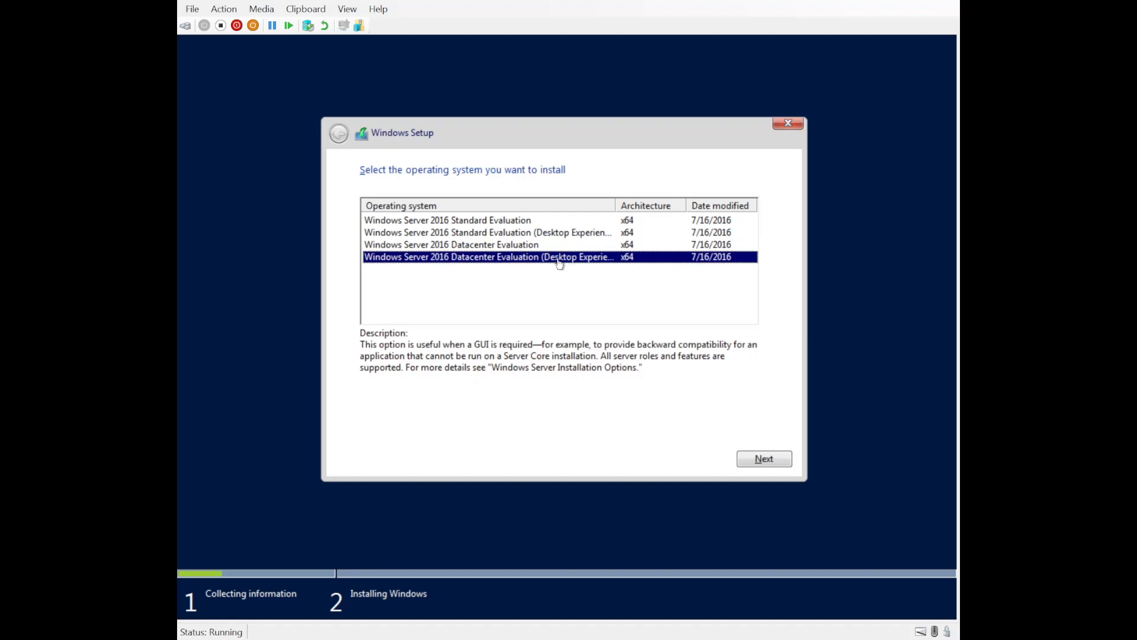
pyautogui.click(539, 221)
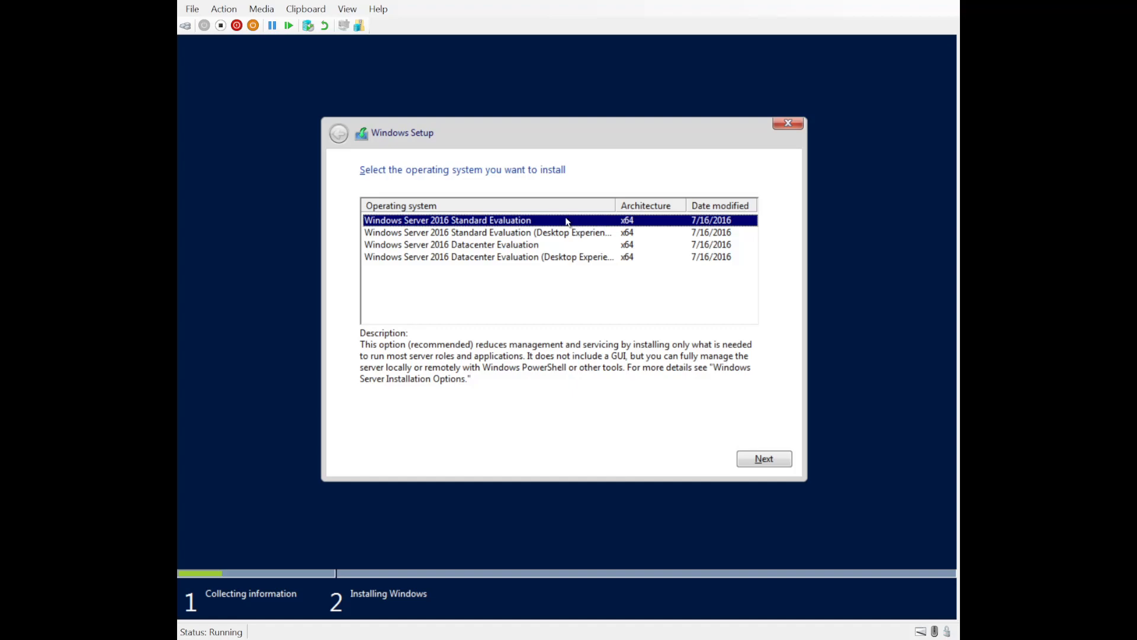
pyautogui.click(524, 259)
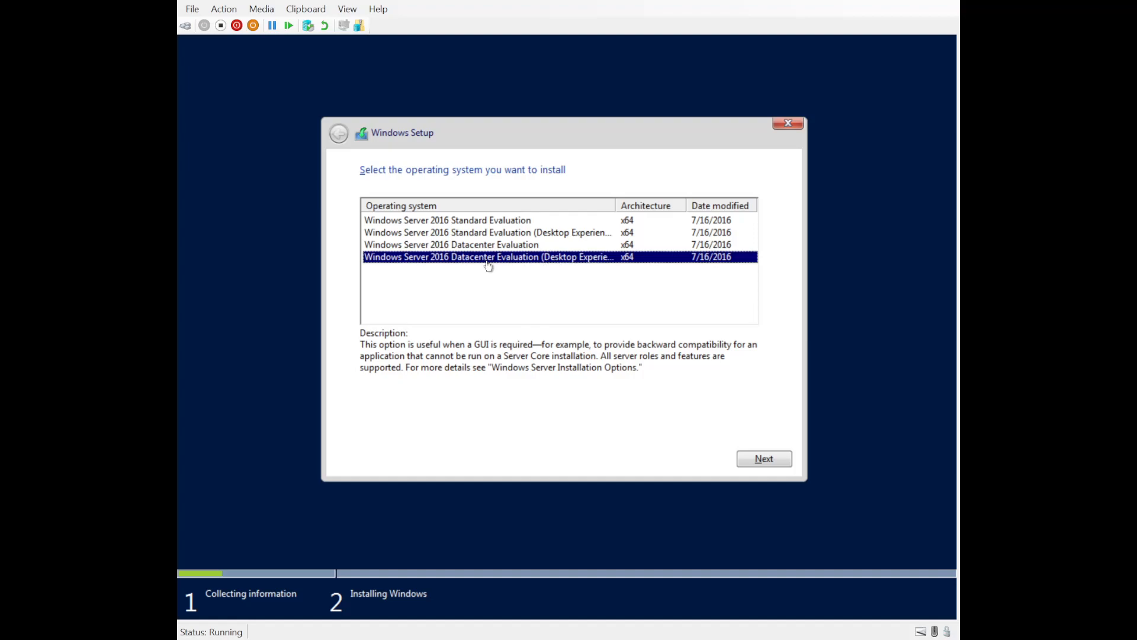
pyautogui.click(772, 459)
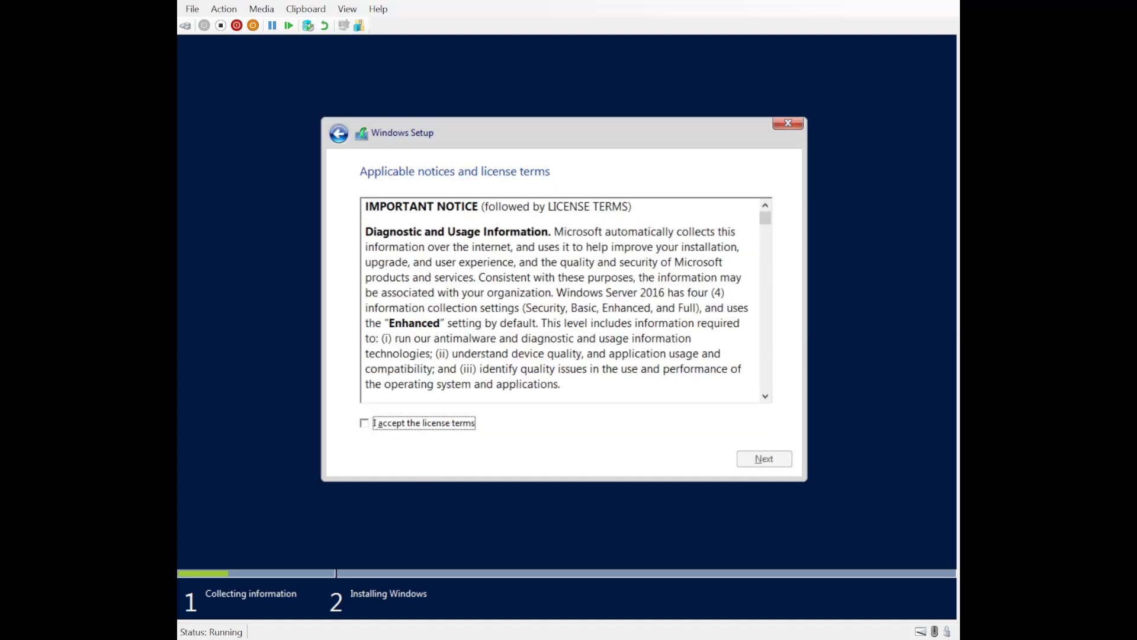
# Step: Accept the license terms and start a custom Windows-only install on the listed drive
pyautogui.click(385, 424)
pyautogui.click(764, 459)
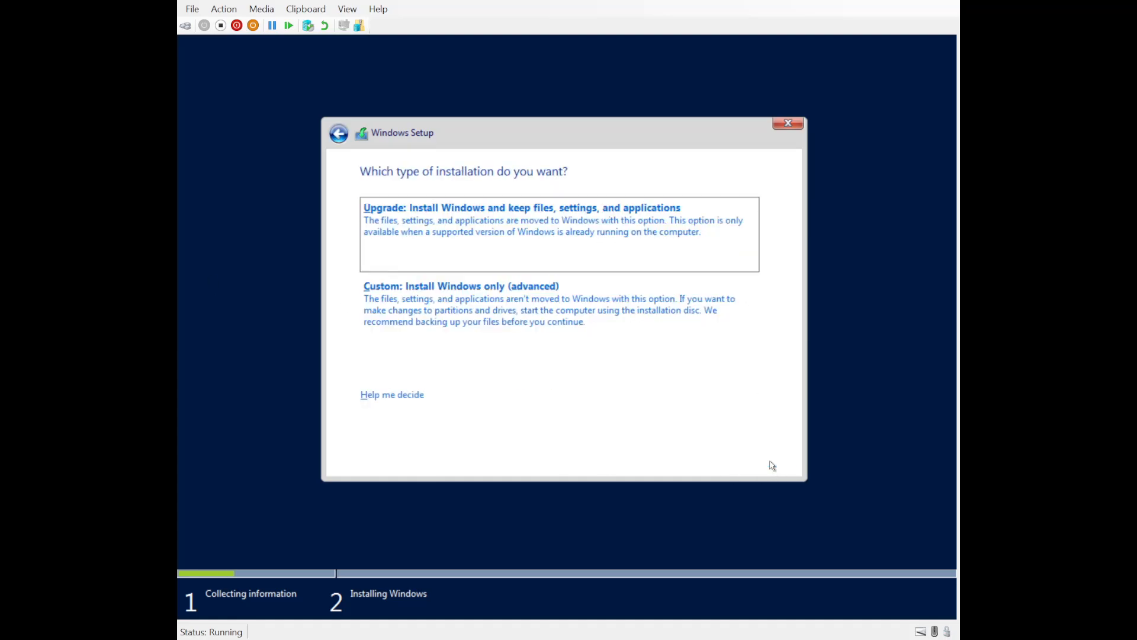
pyautogui.click(461, 324)
pyautogui.click(752, 462)
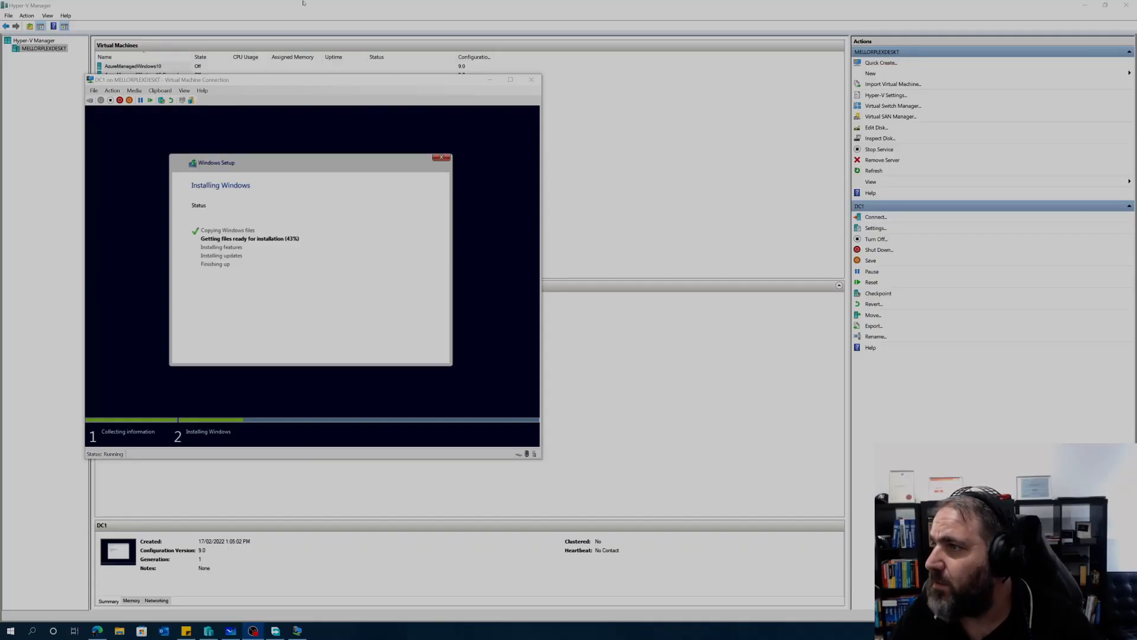
# Step: Open a console connection to the Client1 virtual machine from Hyper-V Manager
pyautogui.click(304, 3)
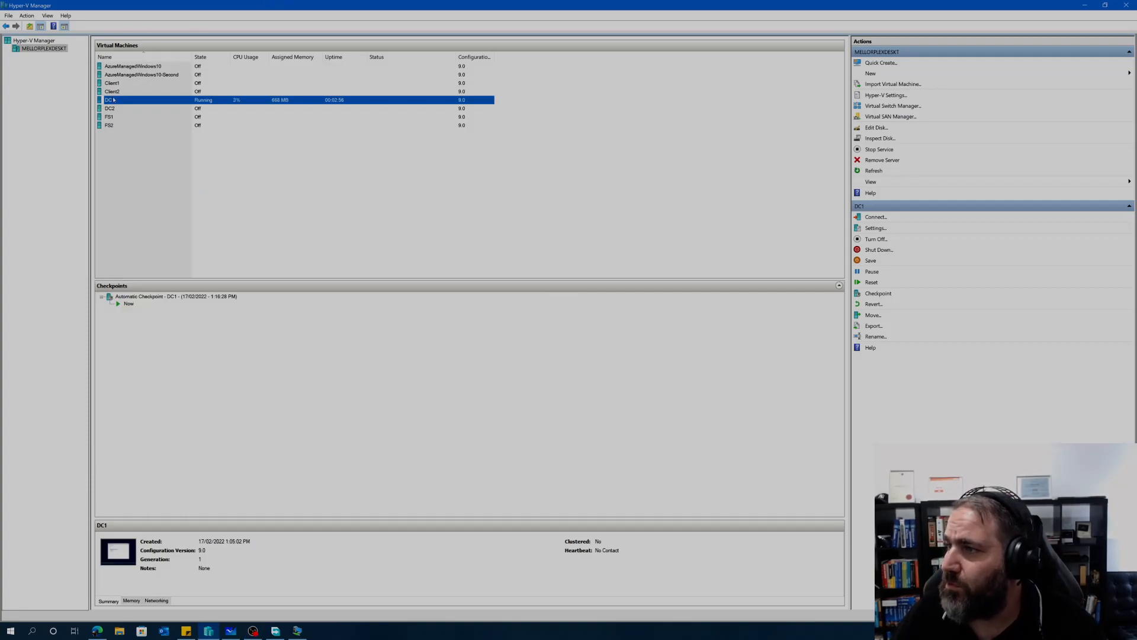
pyautogui.click(112, 84)
pyautogui.rightClick(112, 83)
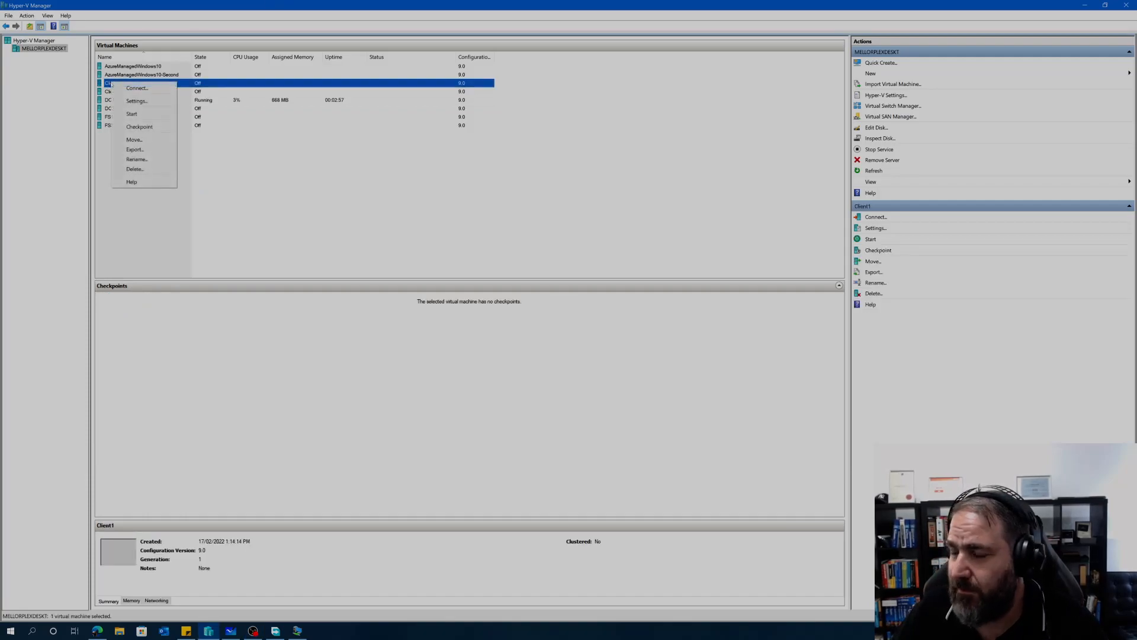
pyautogui.click(136, 88)
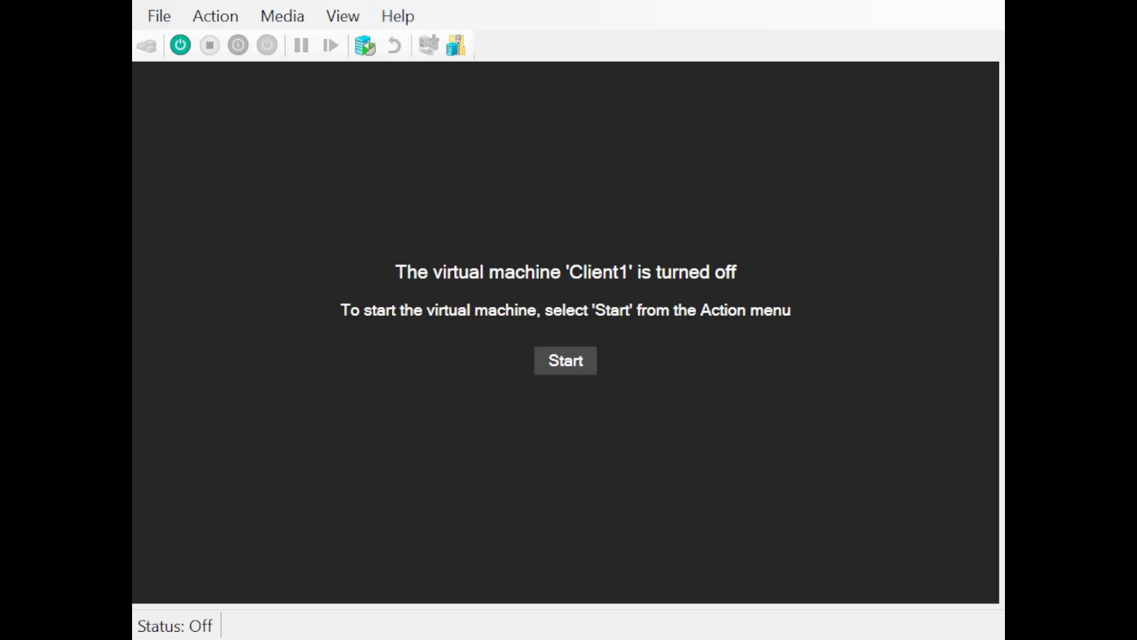
# Step: Start Client1, set time and currency format to English (Australia), and begin Install now
pyautogui.click(546, 360)
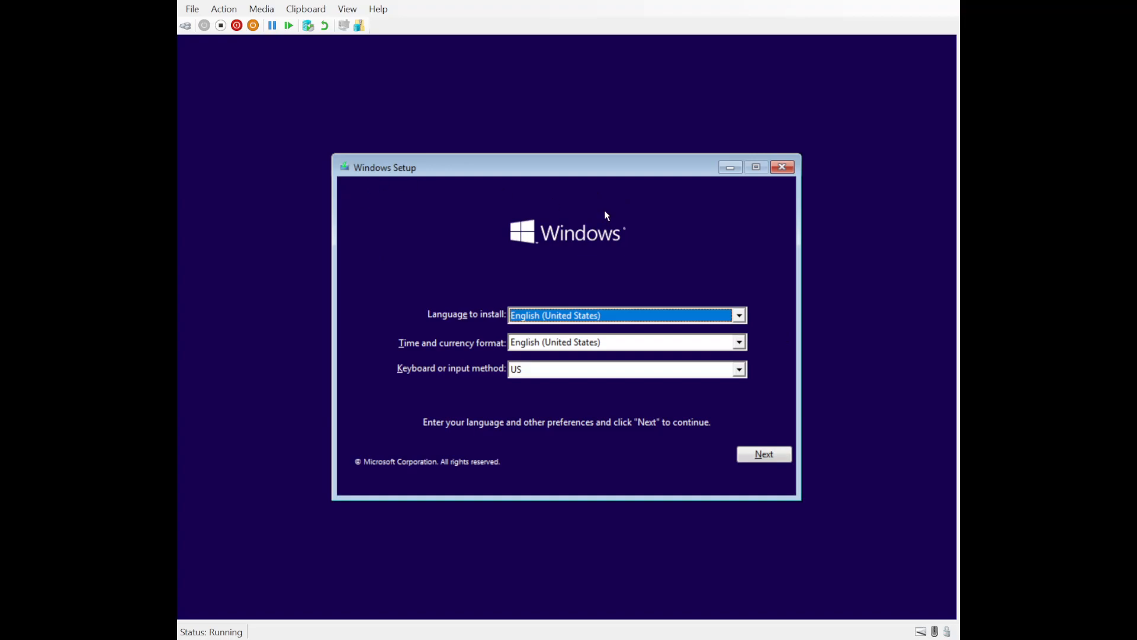
pyautogui.click(744, 347)
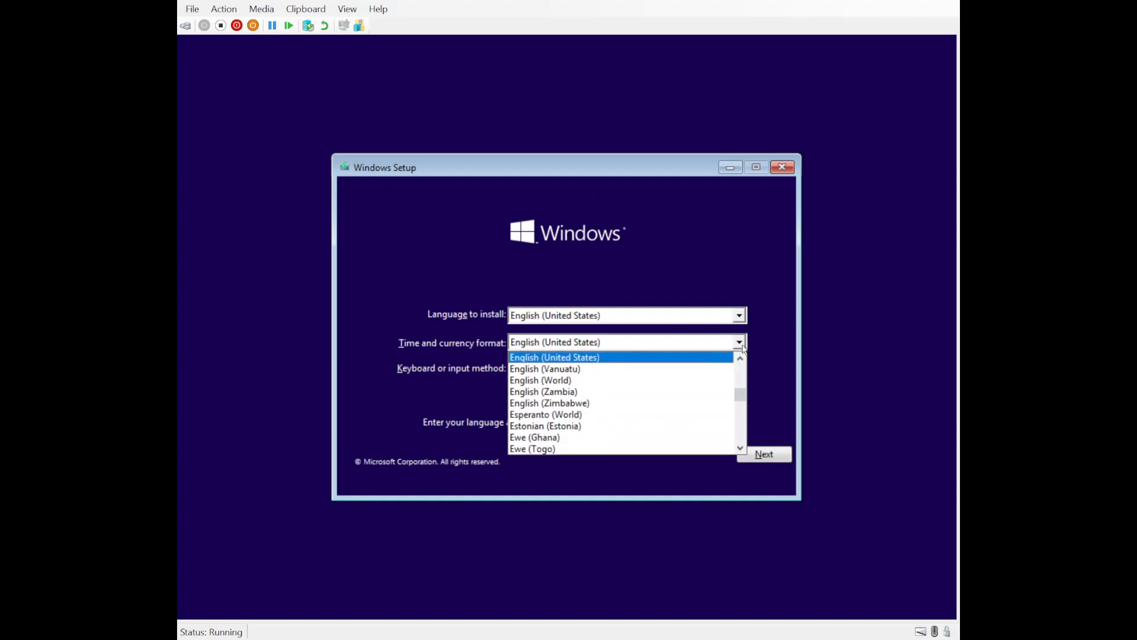
pyautogui.scroll(4, 628, 374)
pyautogui.scroll(6, 626, 375)
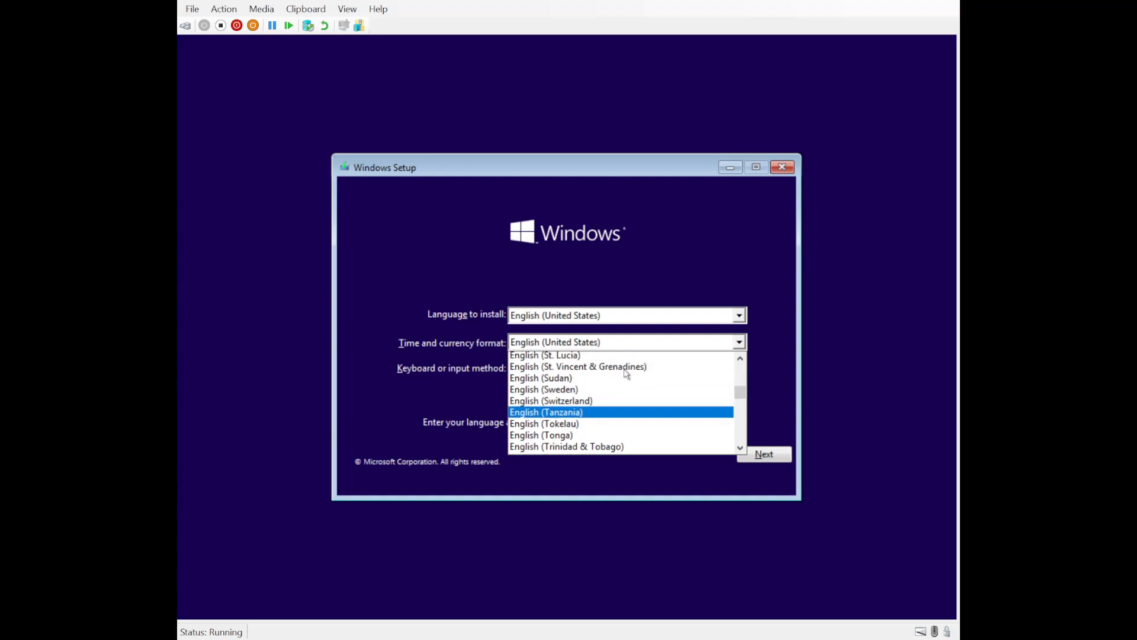
pyautogui.scroll(5, 627, 374)
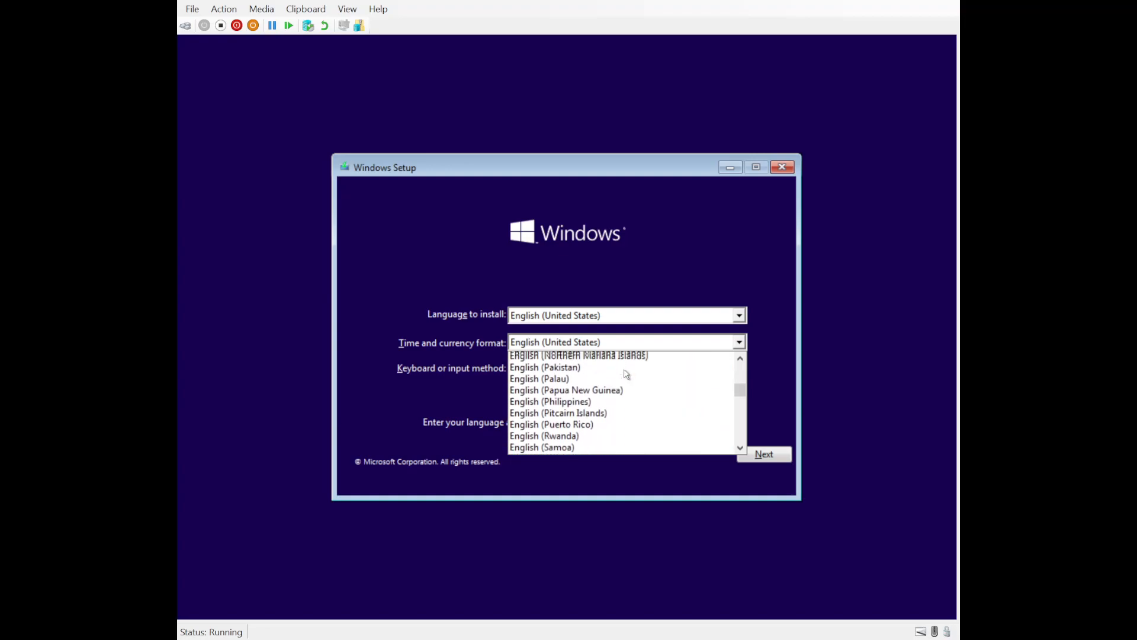
pyautogui.scroll(4, 627, 374)
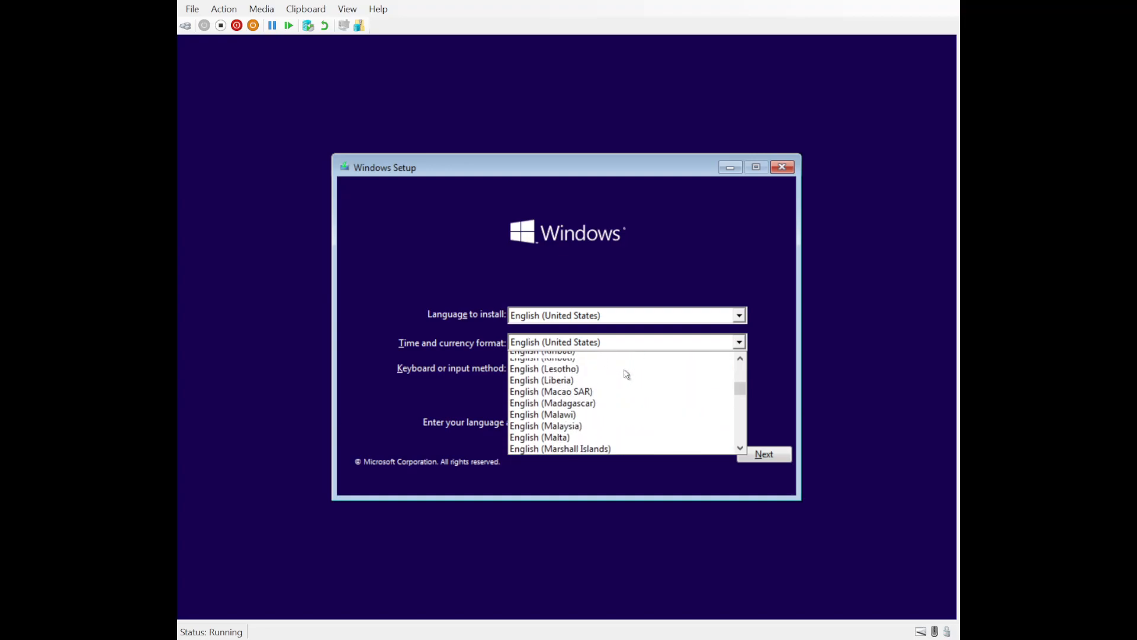
pyautogui.scroll(8, 626, 374)
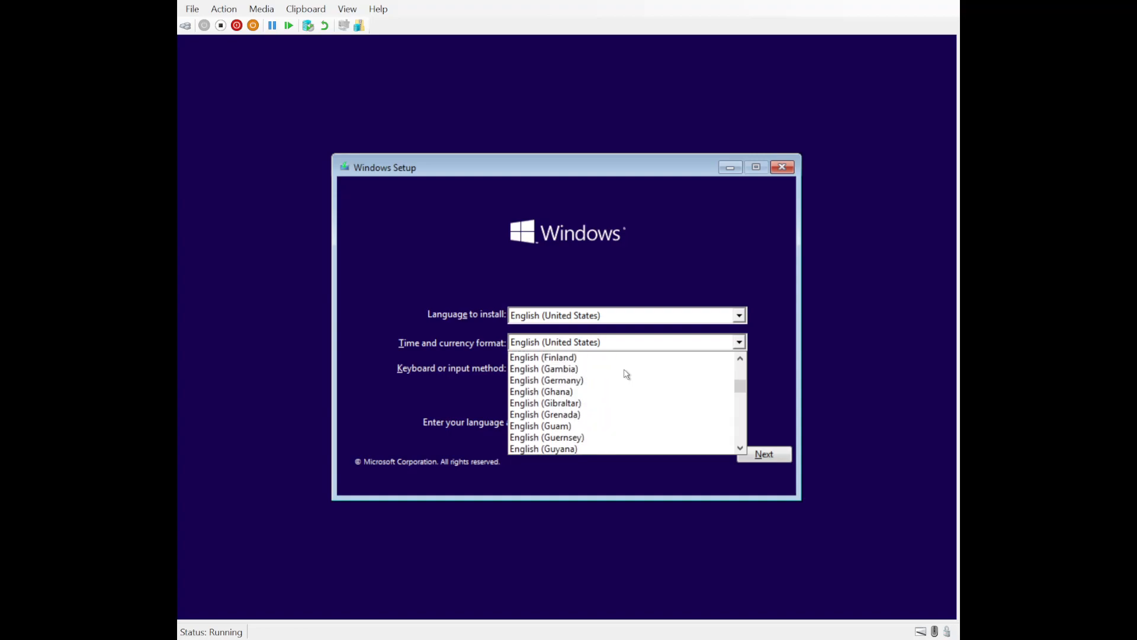
pyautogui.scroll(3, 627, 374)
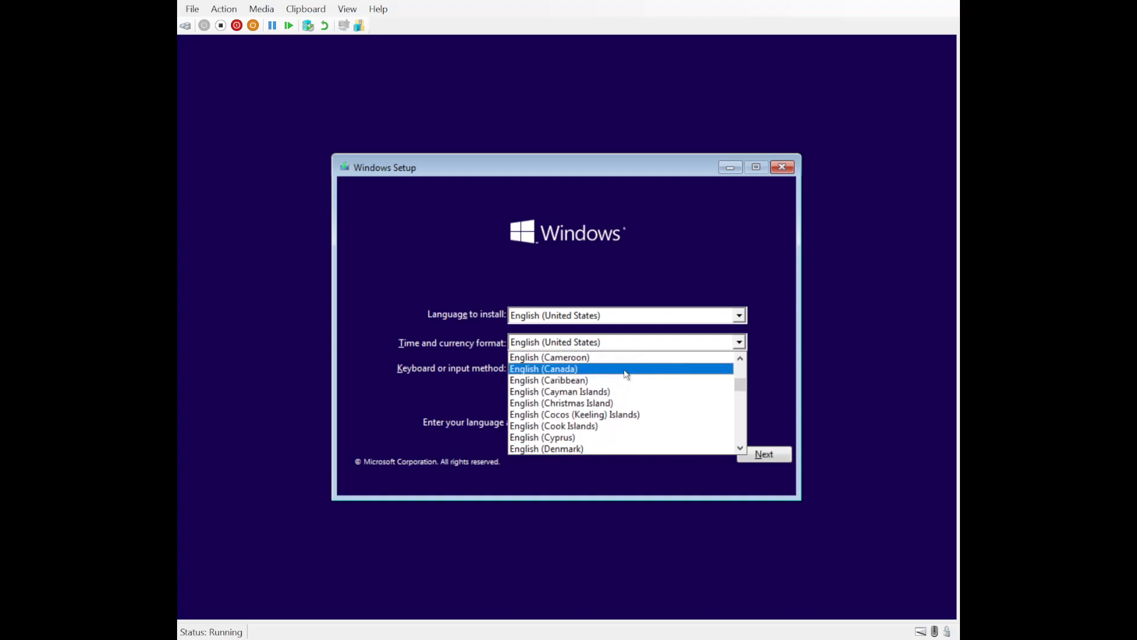
pyautogui.scroll(2, 626, 374)
pyautogui.scroll(5, 626, 374)
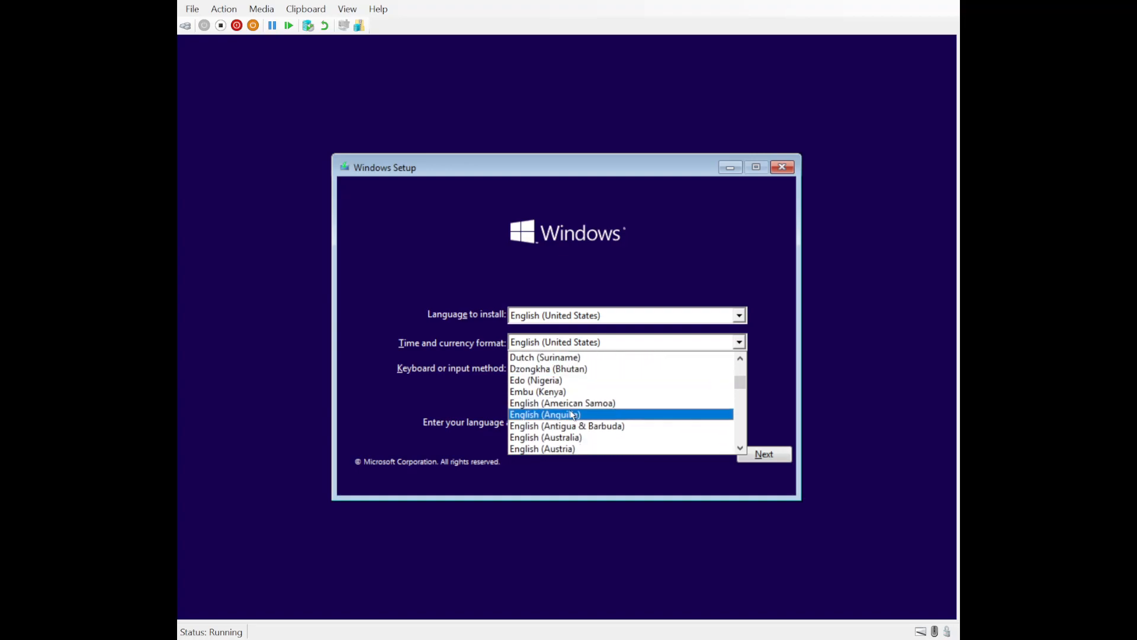
pyautogui.click(556, 436)
pyautogui.click(751, 455)
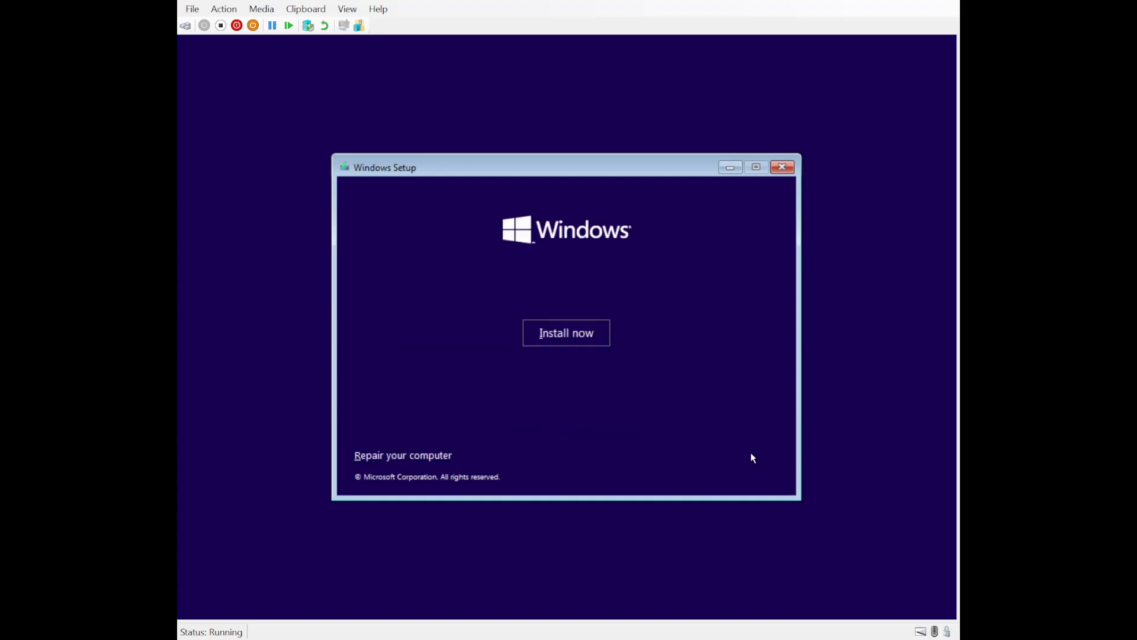
pyautogui.click(594, 336)
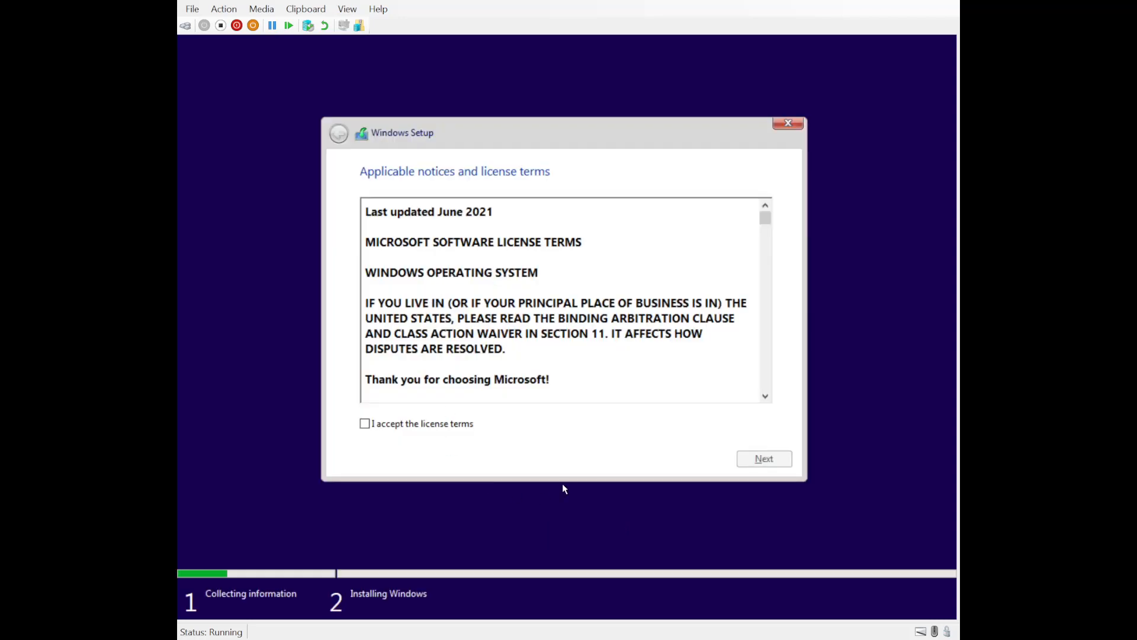
# Step: Accept Client1's license terms, choose a Custom Windows-only install, and target the unallocated 40 GB Drive 0
pyautogui.click(364, 424)
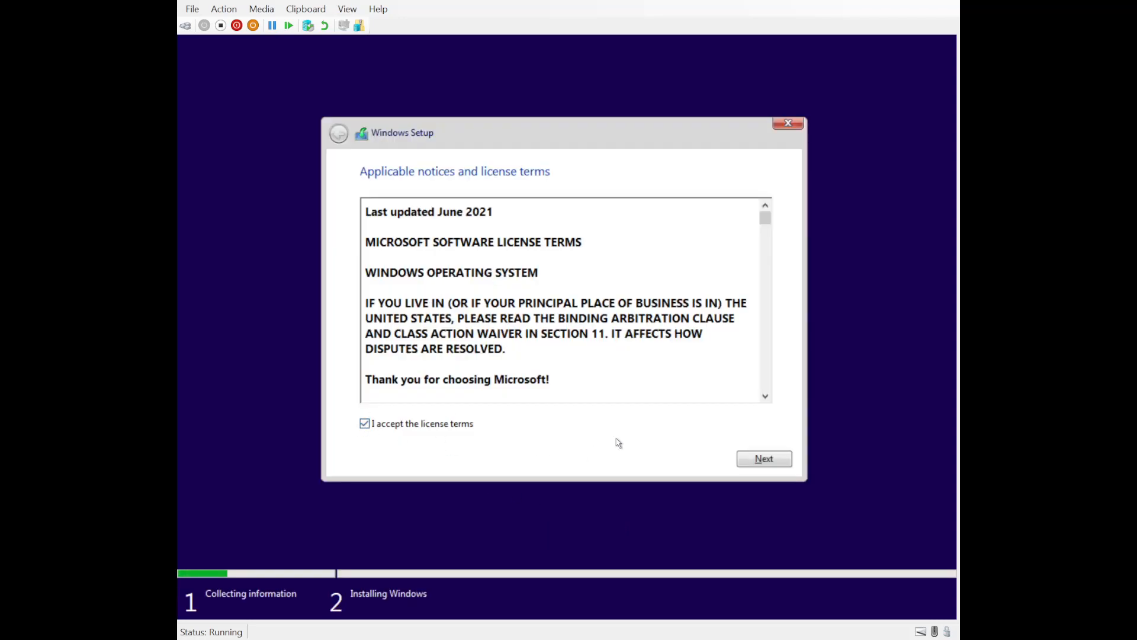
pyautogui.click(765, 460)
pyautogui.click(515, 331)
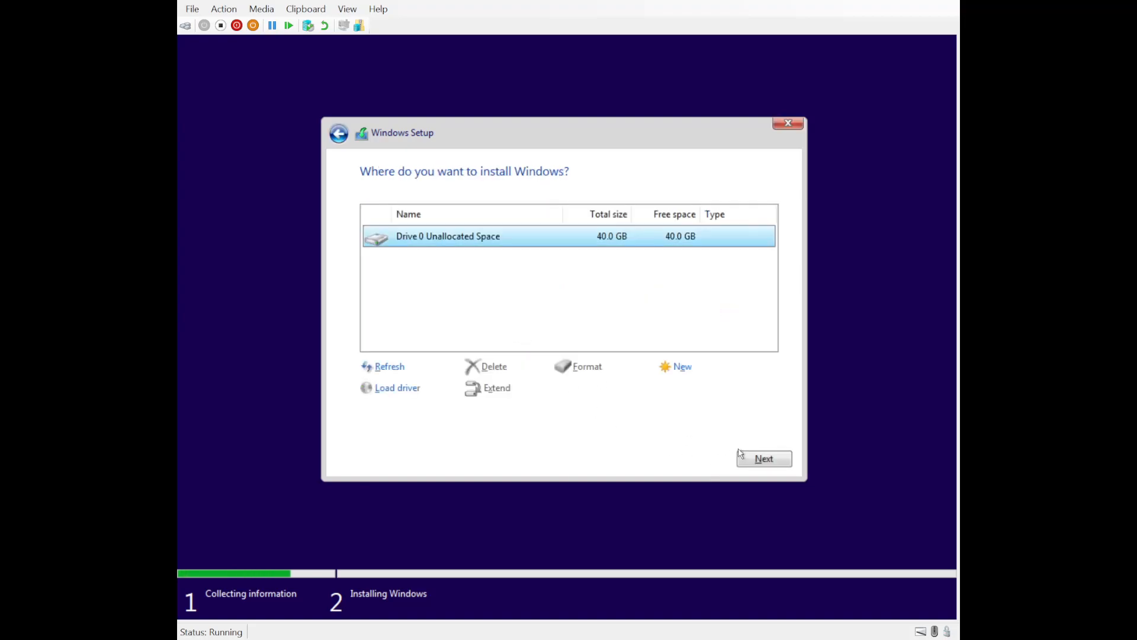
pyautogui.click(764, 460)
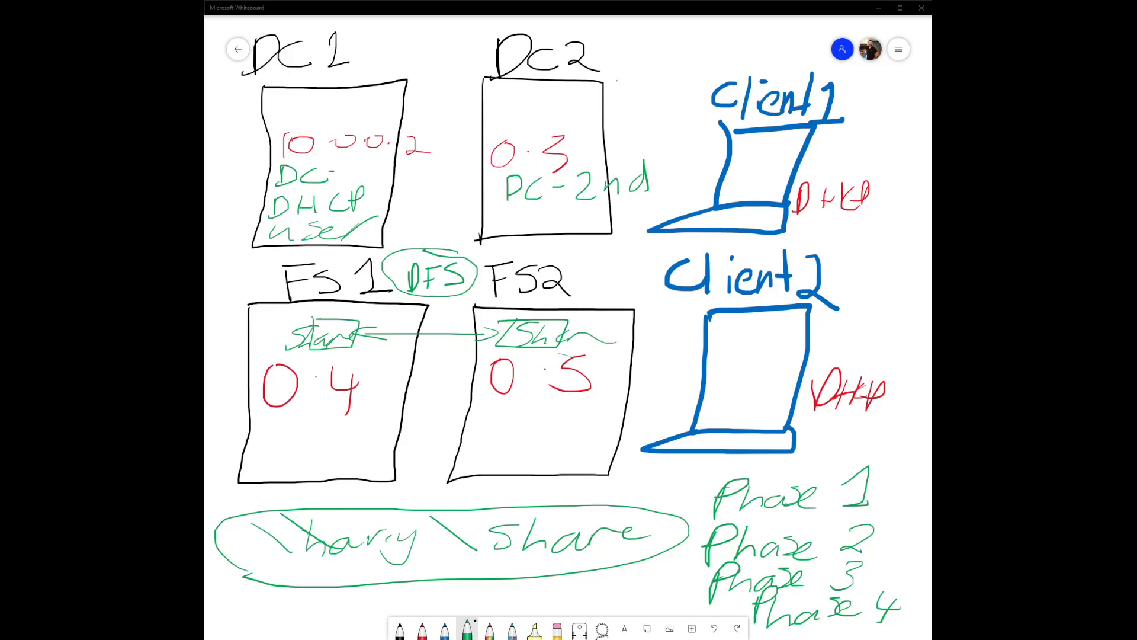
pyautogui.click(738, 121)
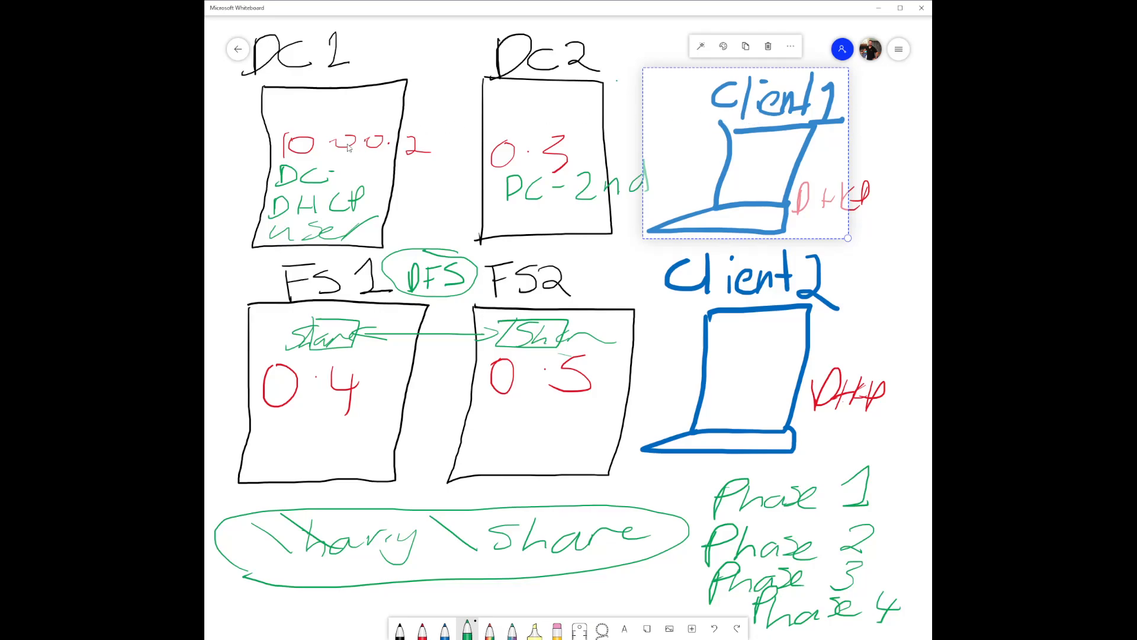
pyautogui.click(317, 157)
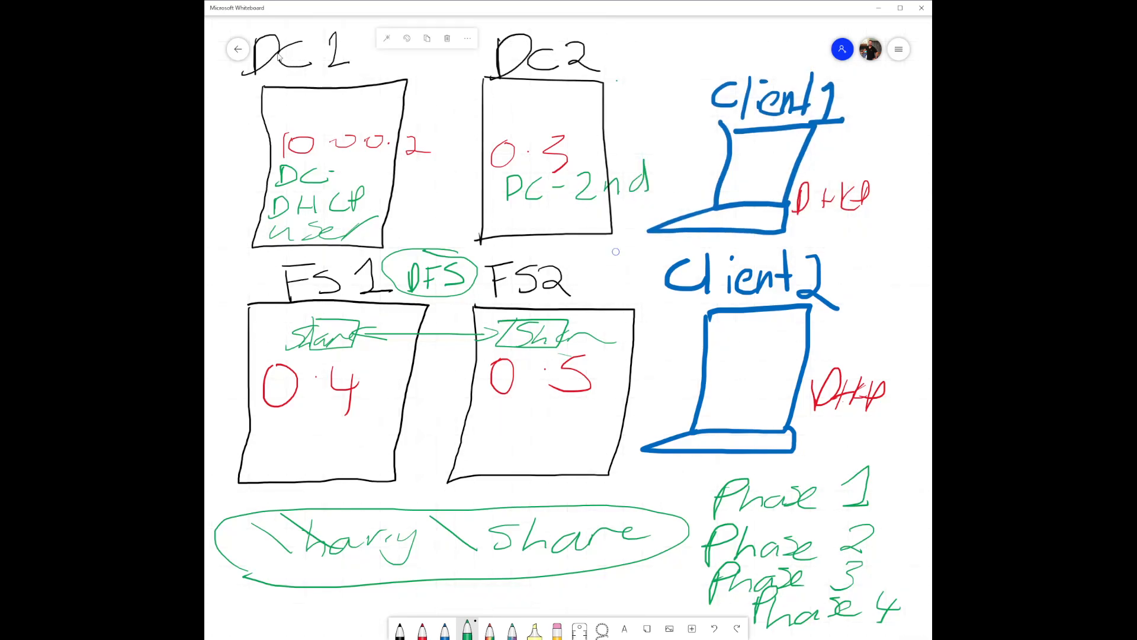
pyautogui.click(656, 102)
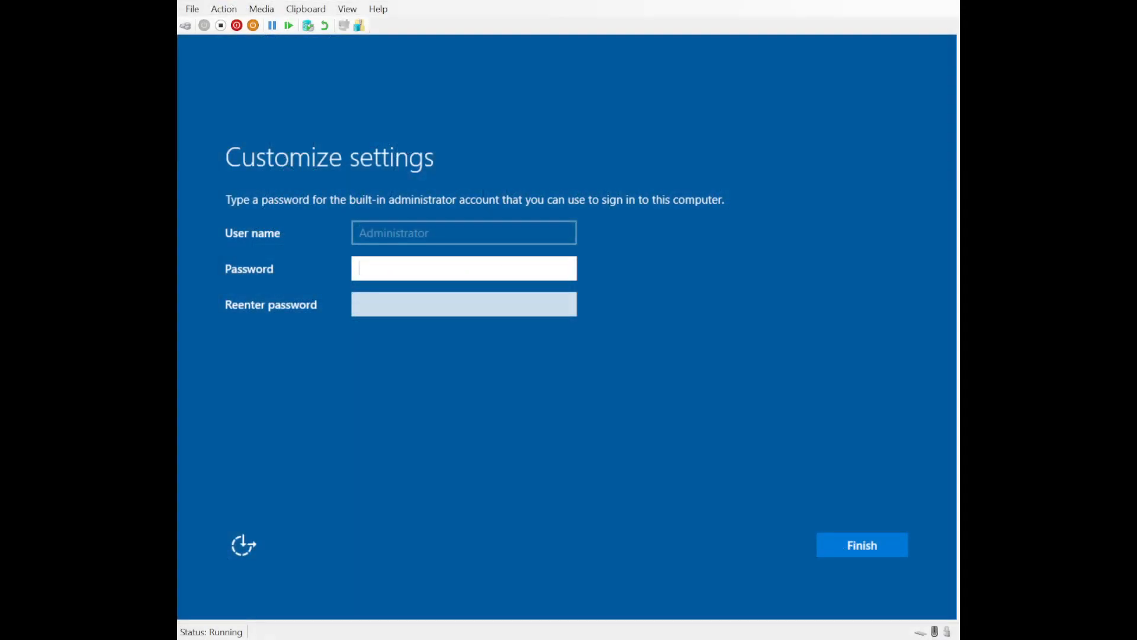
# Step: Enter and confirm a new password for DC1's built-in Administrator account
pyautogui.write('P@ssw')
pyautogui.press('BackSpace')
pyautogui.press('BackSpace')
pyautogui.press('BackSpace')
pyautogui.press('BackSpace')
pyautogui.press('BackSpace')
pyautogui.write('P@ssw0rd123')
pyautogui.press('Tab')
pyautogui.write('P@ssw0rd123')
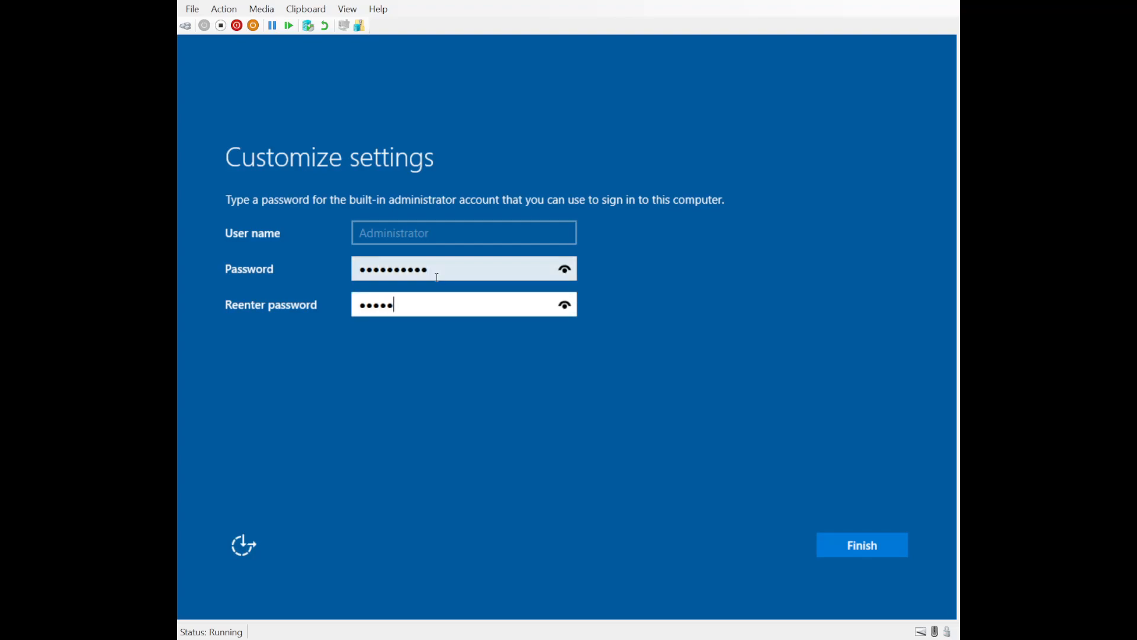
pyautogui.press('Return')
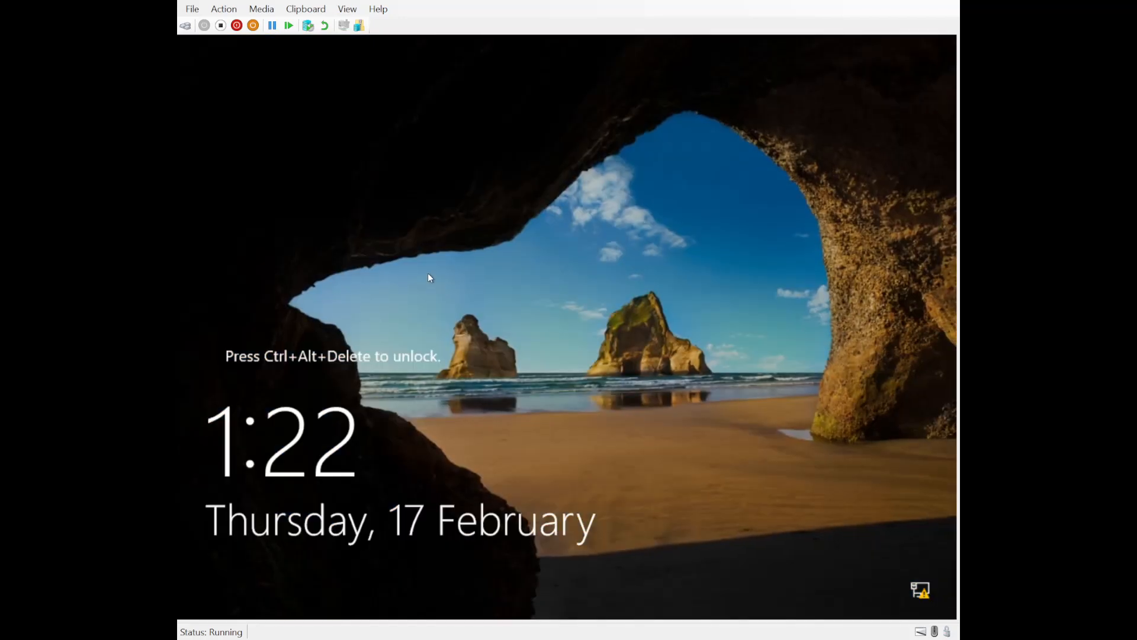
# Step: Send Ctrl+Alt+Delete to DC1 and sign in as Administrator with the account password
pyautogui.click(191, 26)
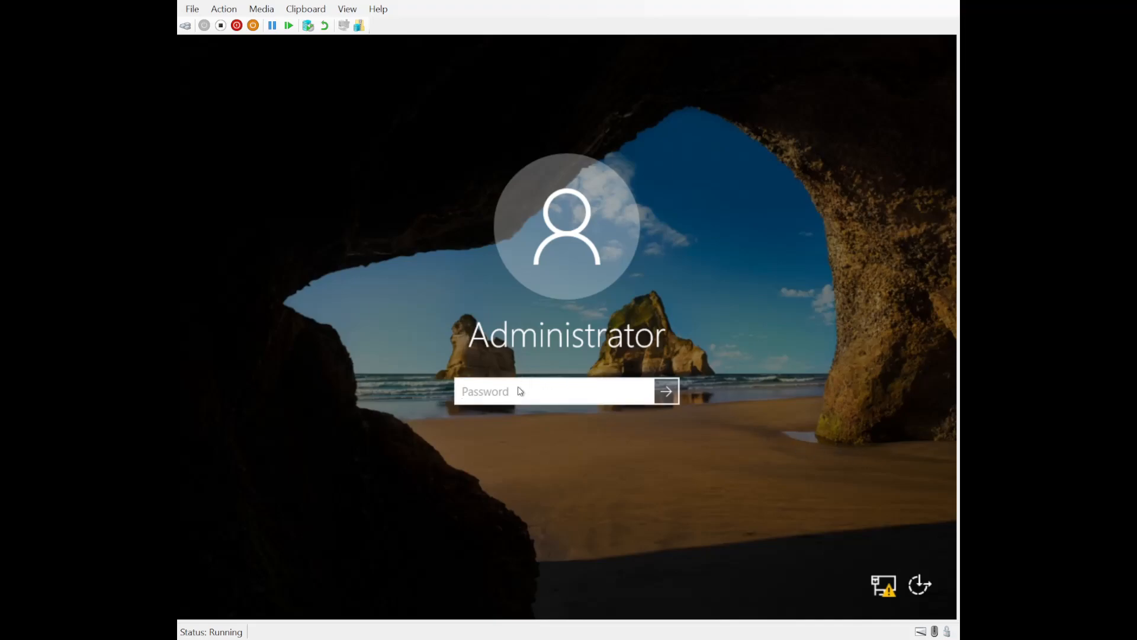
pyautogui.write('***********')
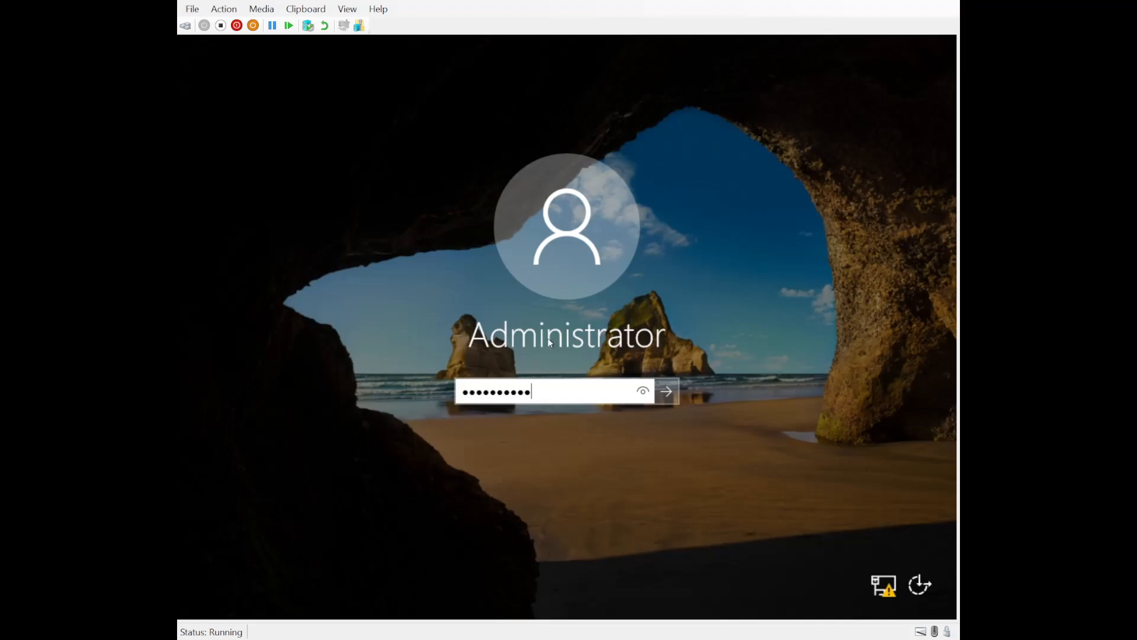
pyautogui.click(665, 392)
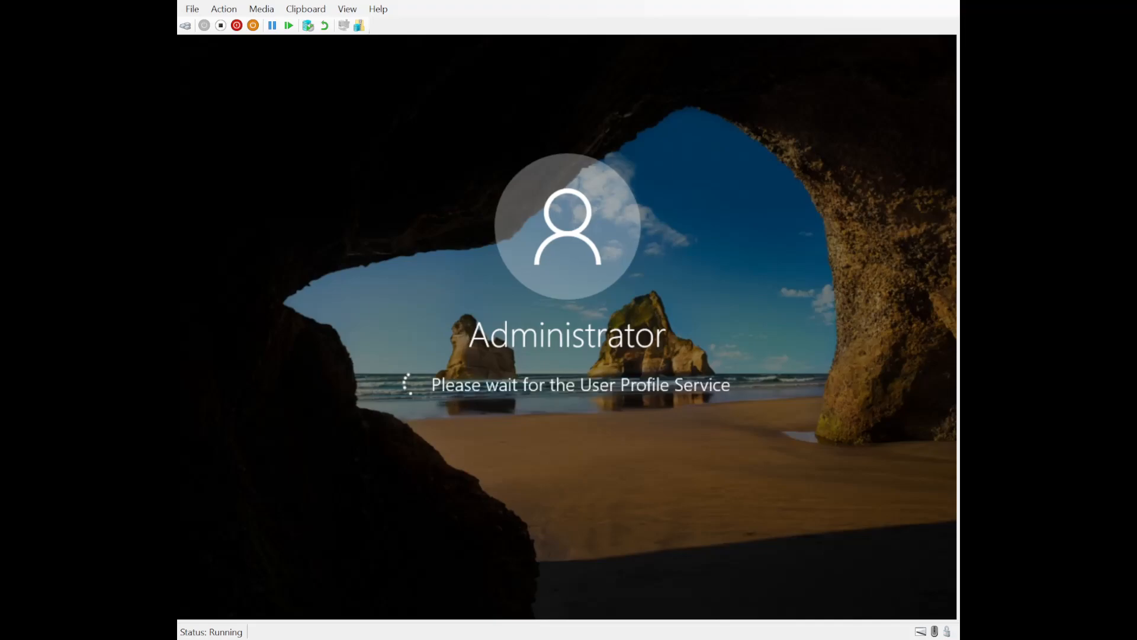
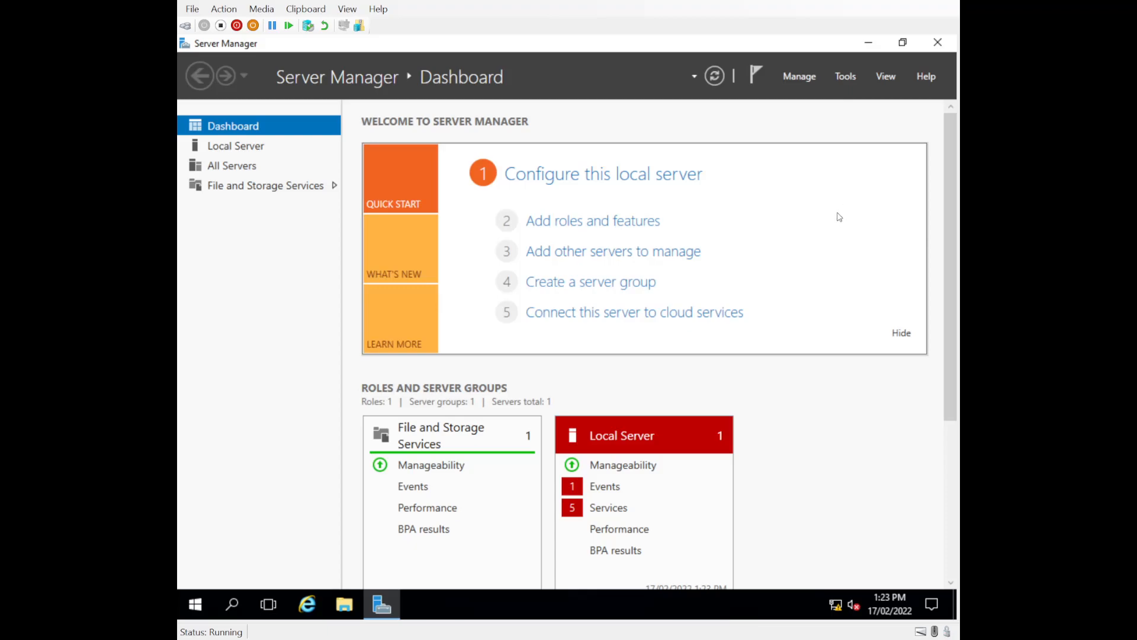
# Step: Open the Ethernet adapter's IPv4 properties from the Network and Sharing Center
pyautogui.click(868, 42)
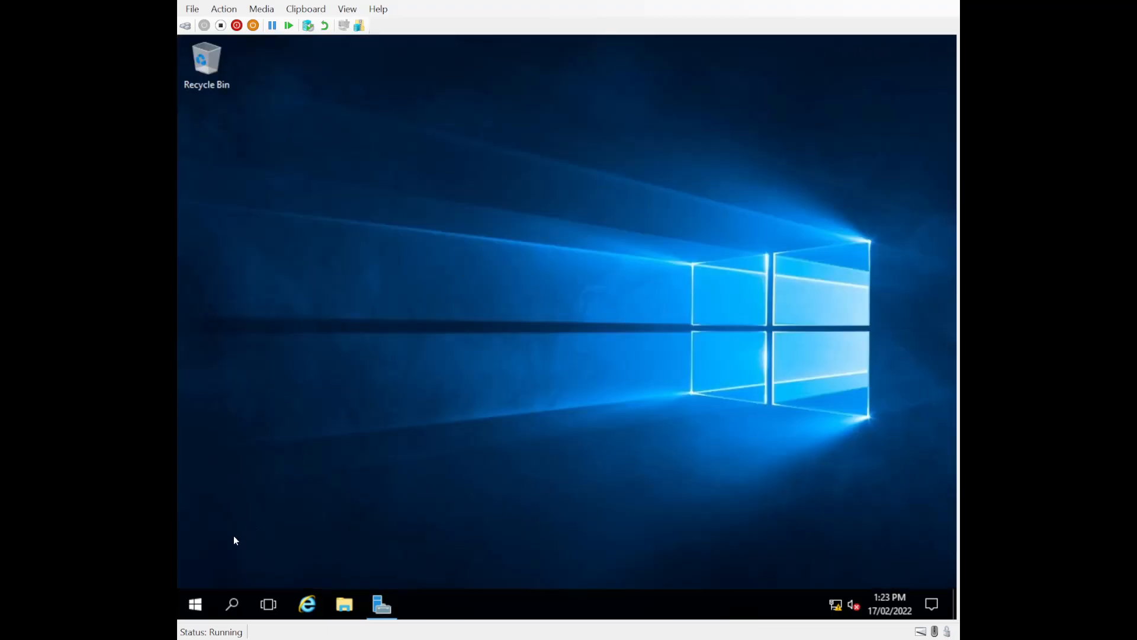
pyautogui.rightClick(196, 605)
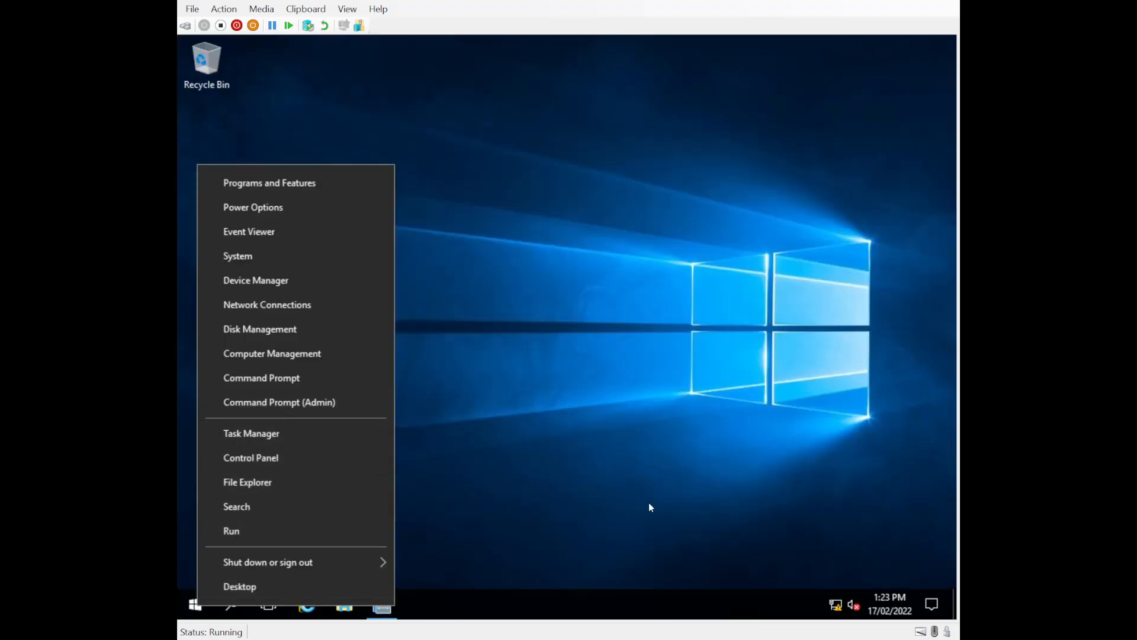
pyautogui.rightClick(835, 604)
pyautogui.click(827, 591)
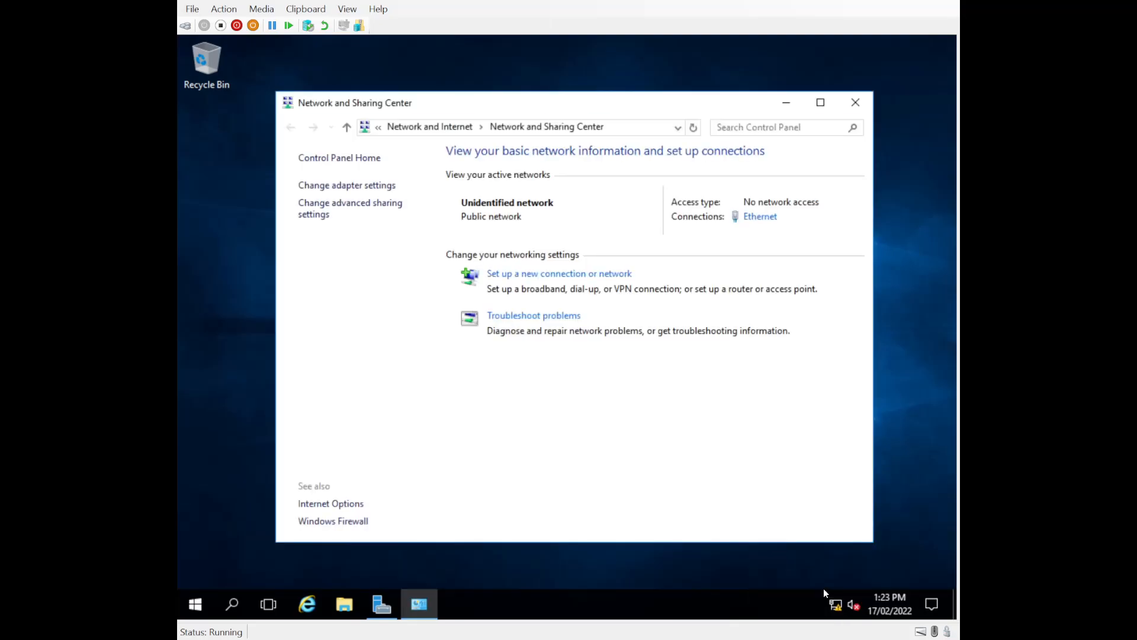
pyautogui.click(319, 187)
pyautogui.rightClick(372, 200)
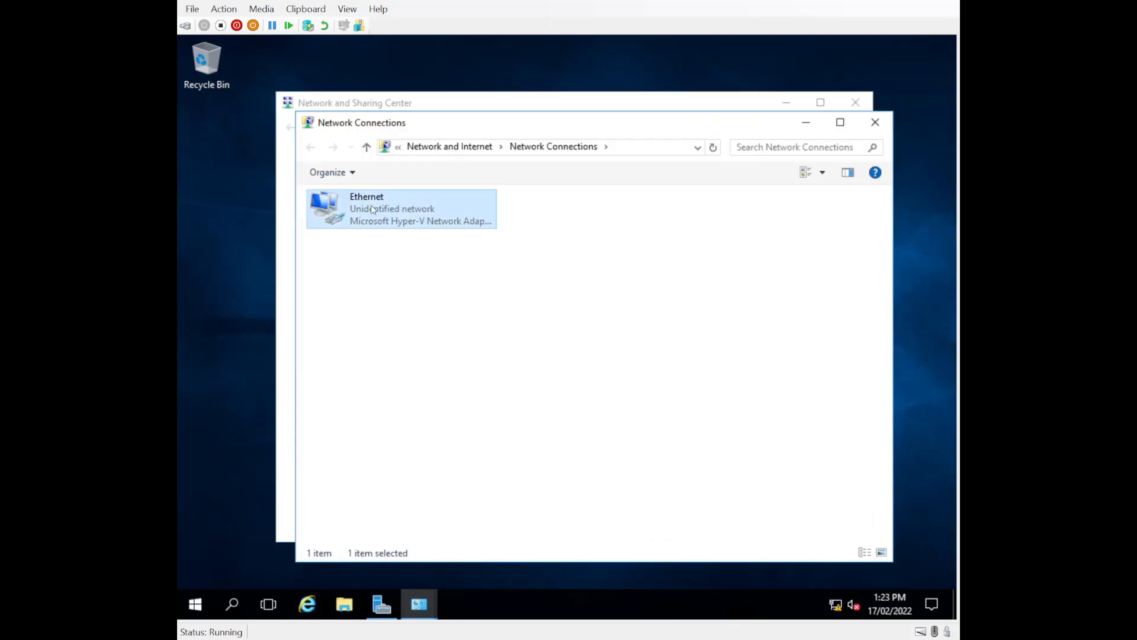
pyautogui.click(423, 349)
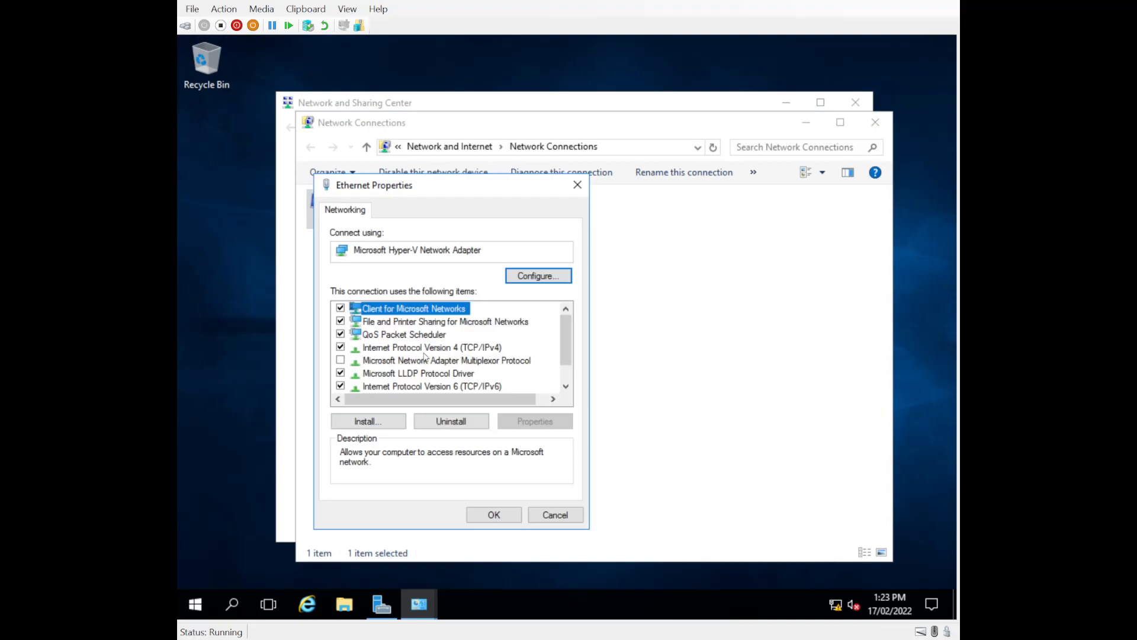
pyautogui.doubleClick(381, 347)
# Step: Assign static IP 10.0.0.2, mask 255.255.255.0, gateway 10.0.0.1 and DNS 127.0.0.1
pyautogui.click(369, 354)
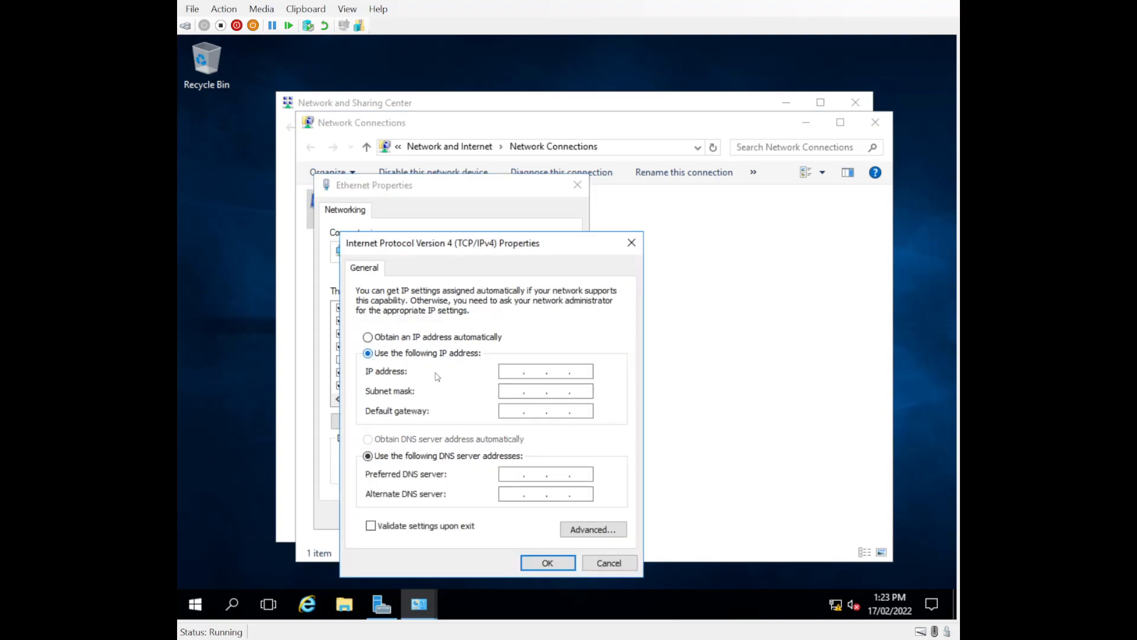
pyautogui.press('End')
pyautogui.write('10.0.0.2')
pyautogui.press('Tab')
pyautogui.write('255 . 255 . 25')
pyautogui.write('5')
pyautogui.press('Tab')
pyautogui.write('10.0.0.1')
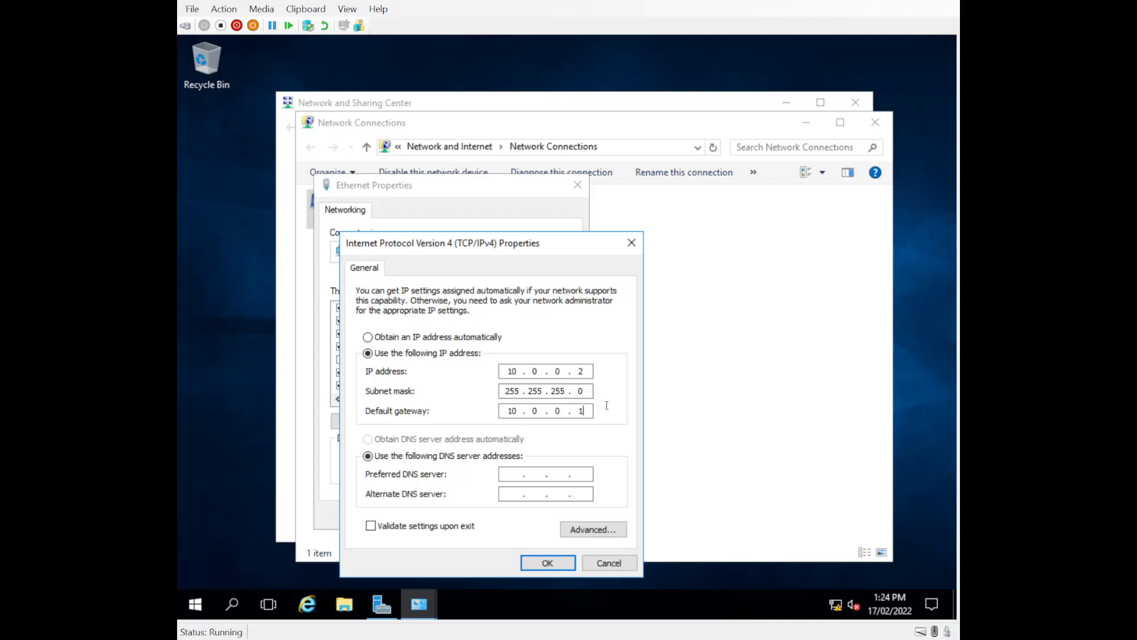
pyautogui.click(501, 478)
pyautogui.write('127 . 0 . 0 . 1')
pyautogui.click(550, 563)
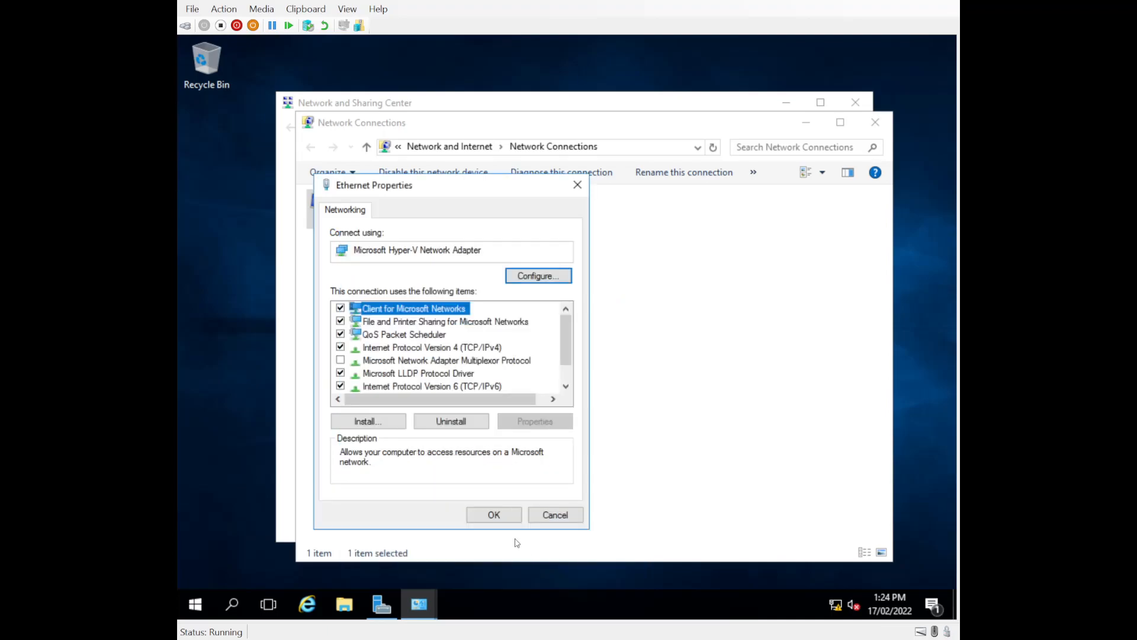
pyautogui.click(499, 522)
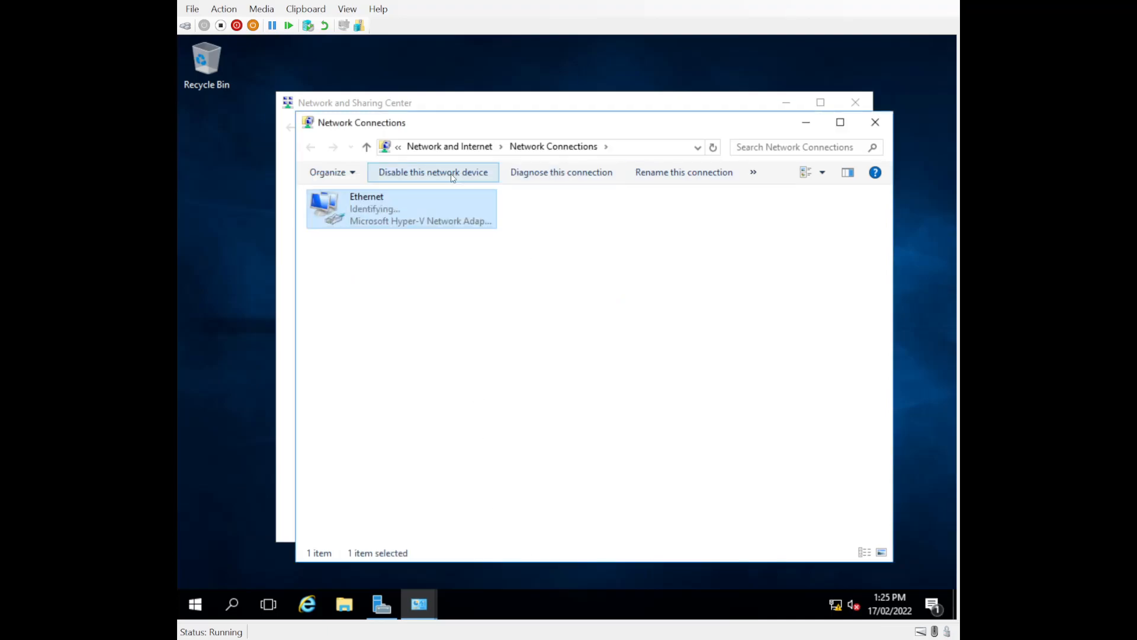
pyautogui.click(875, 122)
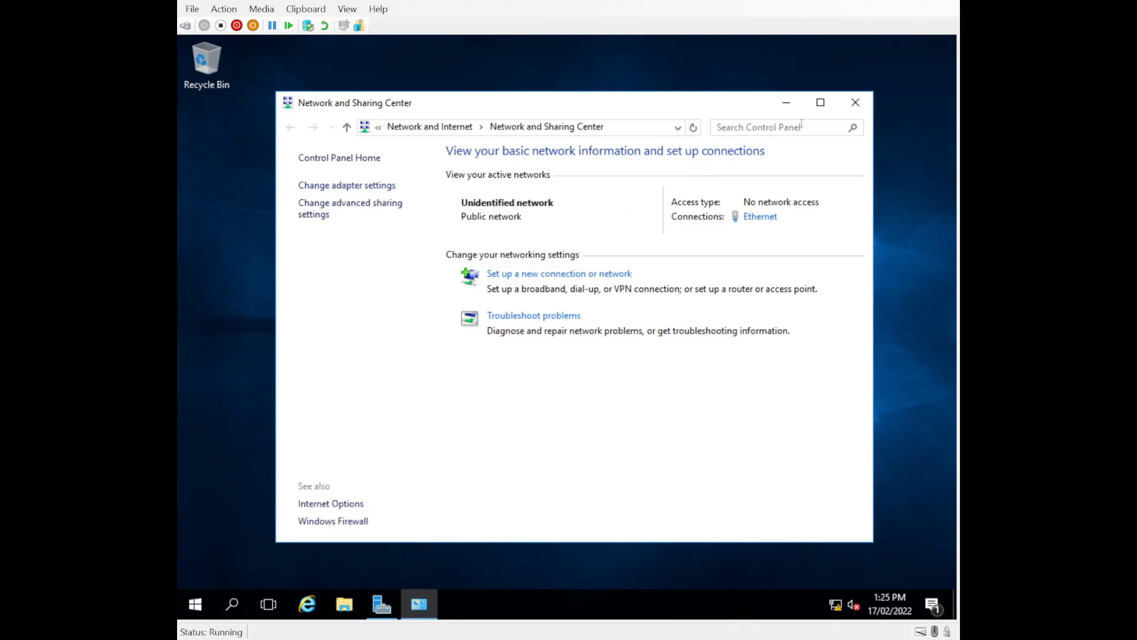
# Step: Change the server's computer name to DC1 in System Properties and restart it now
pyautogui.click(855, 103)
pyautogui.rightClick(196, 604)
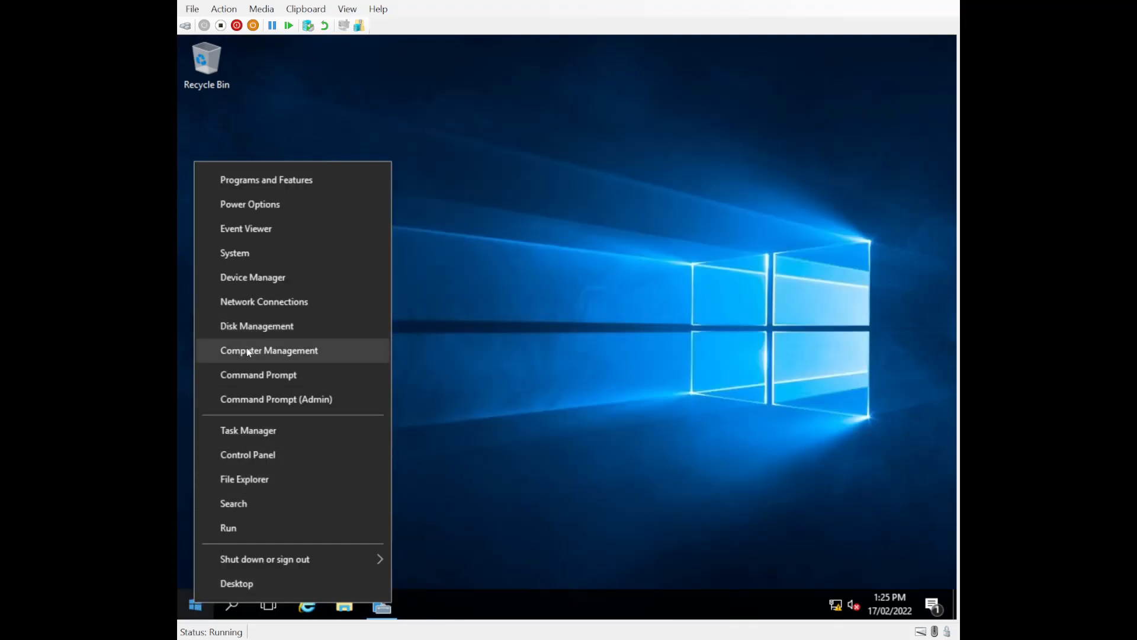
pyautogui.click(250, 262)
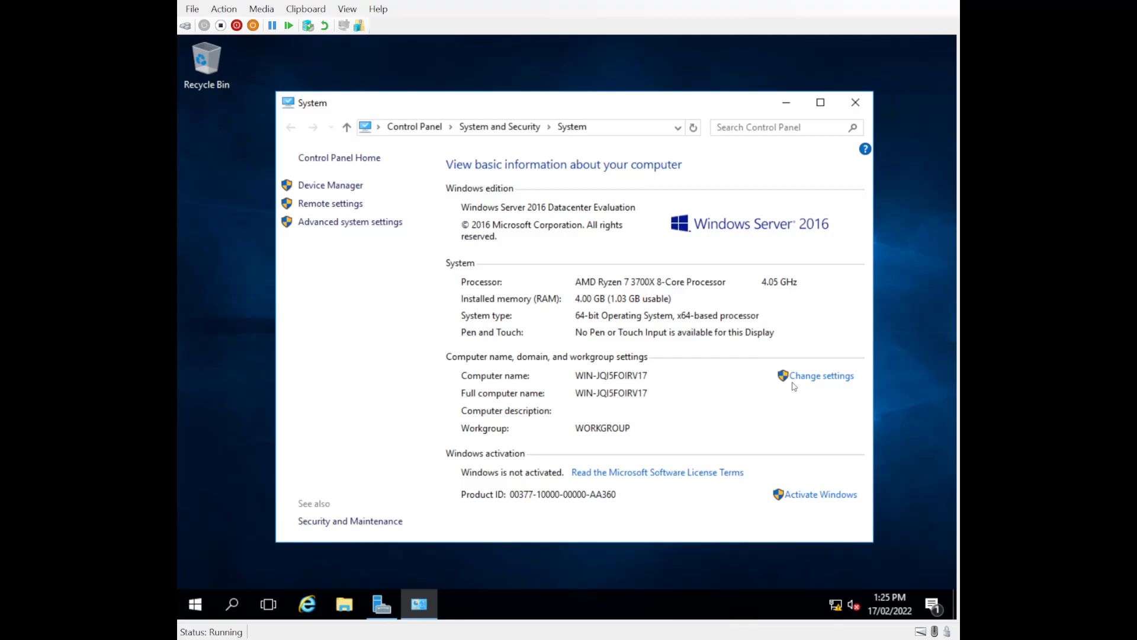
pyautogui.click(816, 379)
pyautogui.click(568, 340)
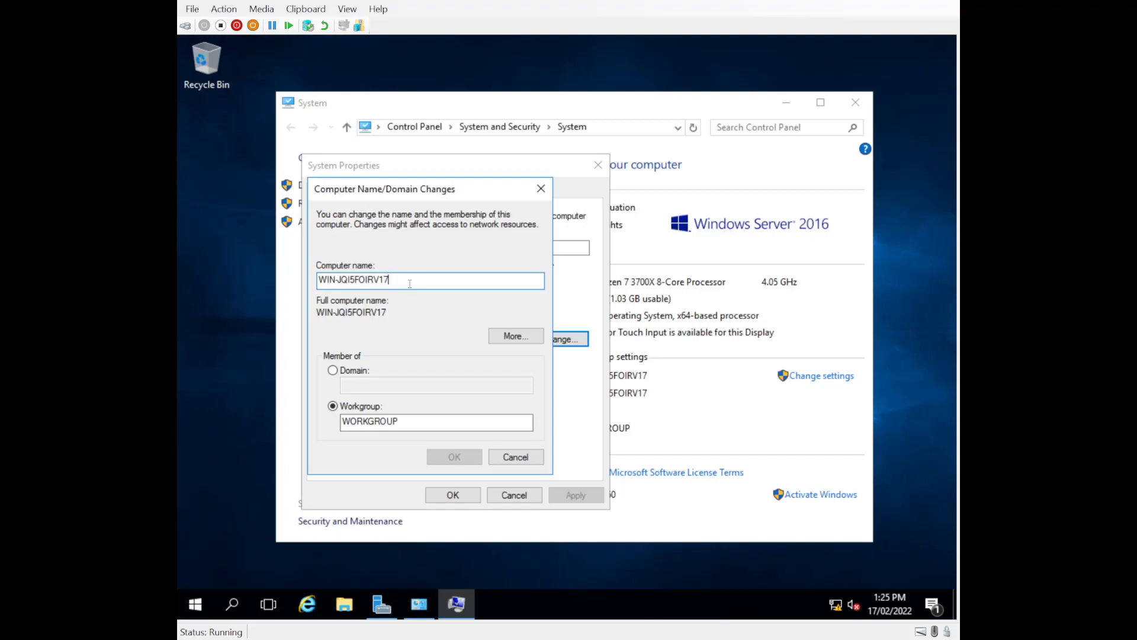
pyautogui.write('DC1')
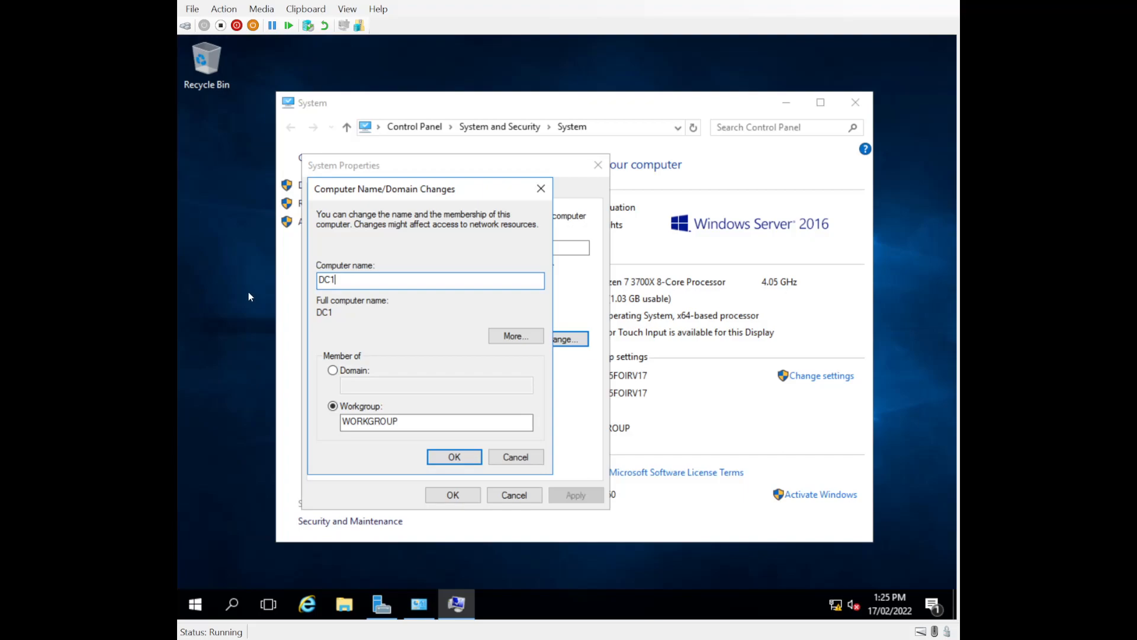
pyautogui.click(453, 457)
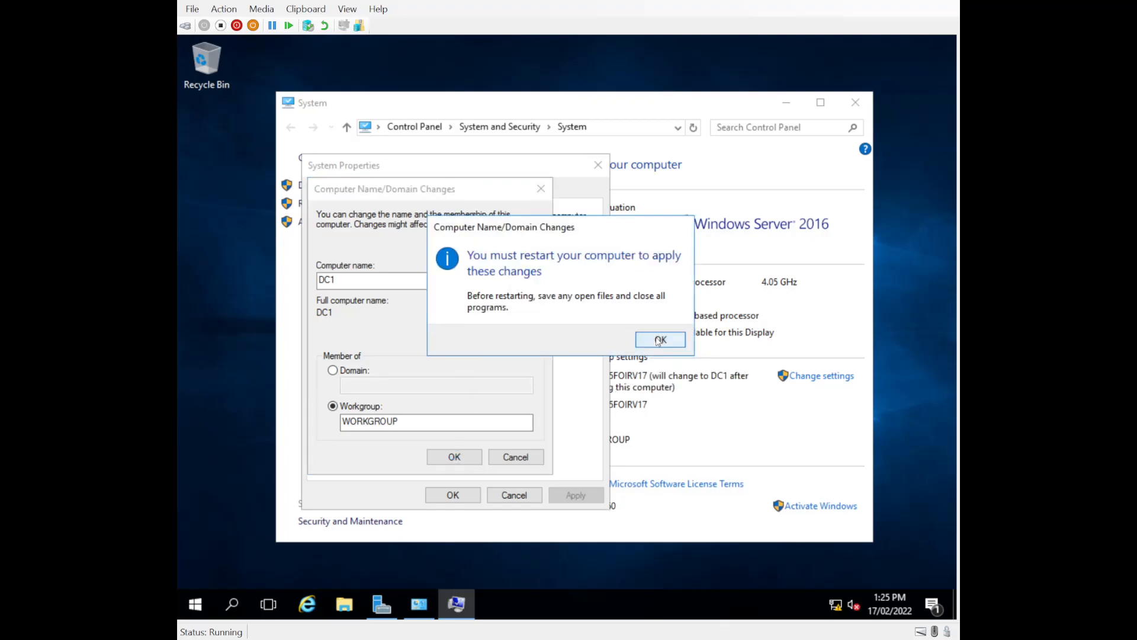
pyautogui.click(665, 342)
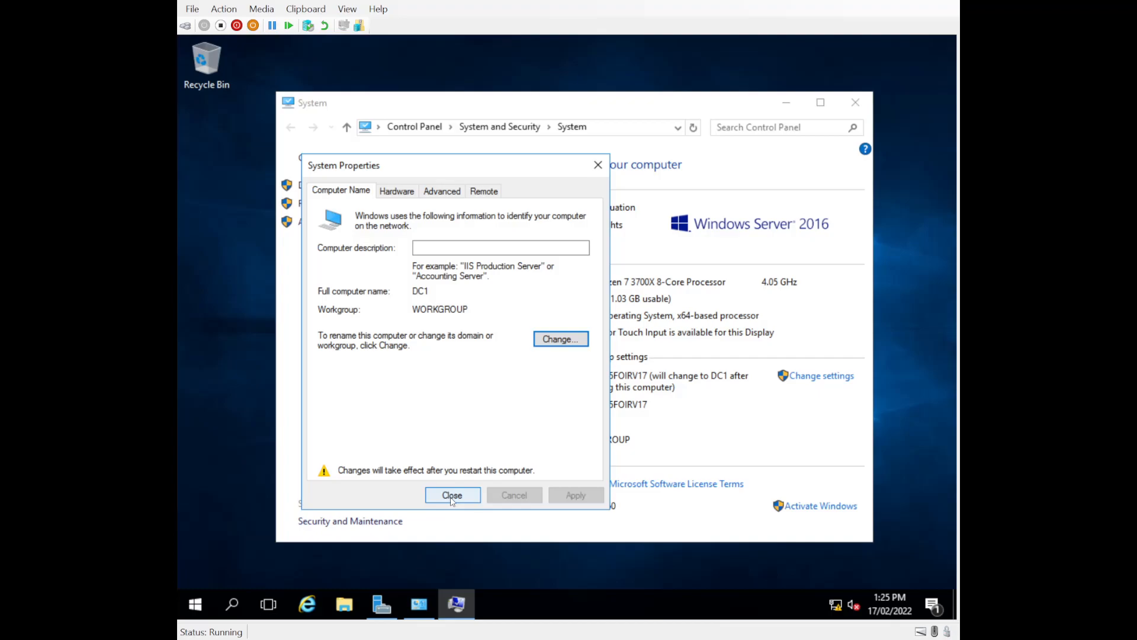
pyautogui.click(452, 496)
pyautogui.click(568, 332)
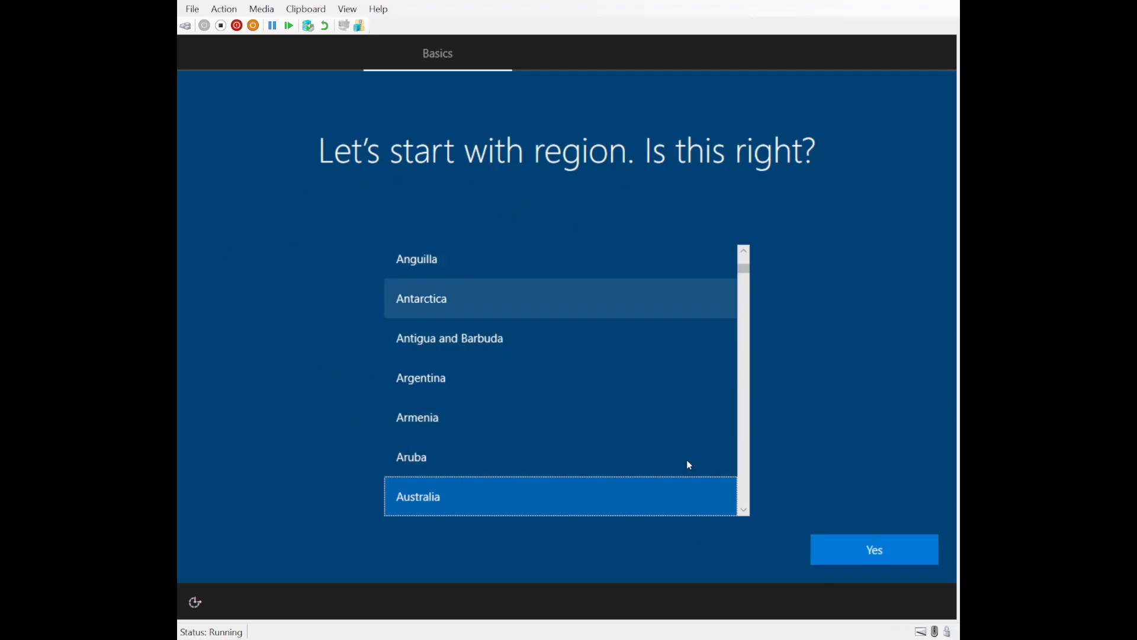
# Step: Accept Australia as the region and US keyboard layout, skipping a second layout
pyautogui.click(857, 555)
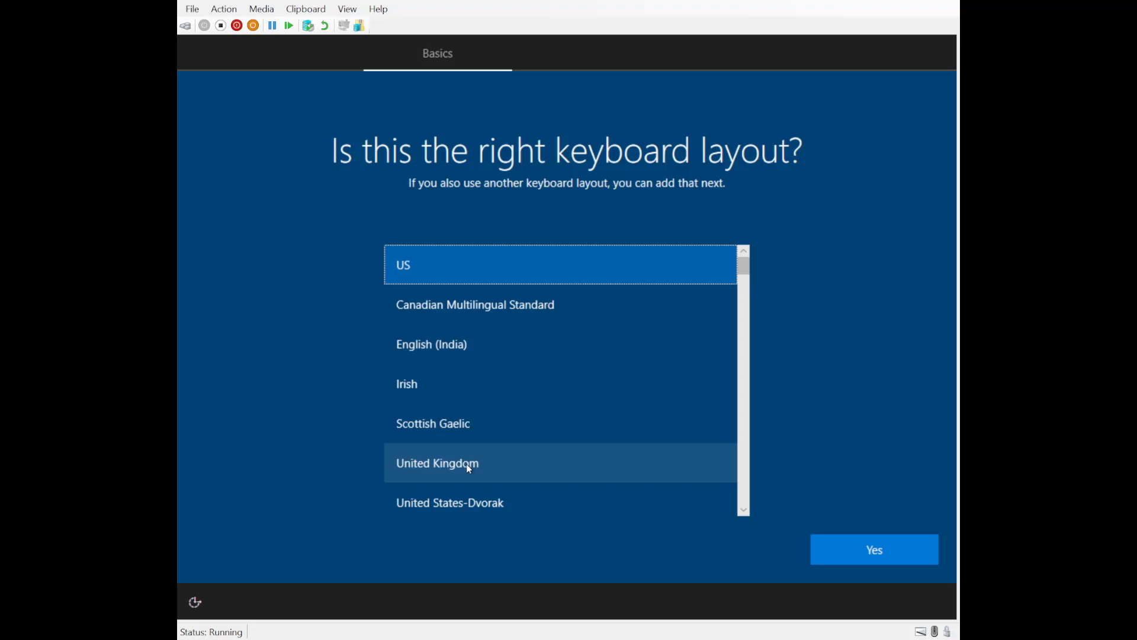
pyautogui.scroll(-2, 469, 468)
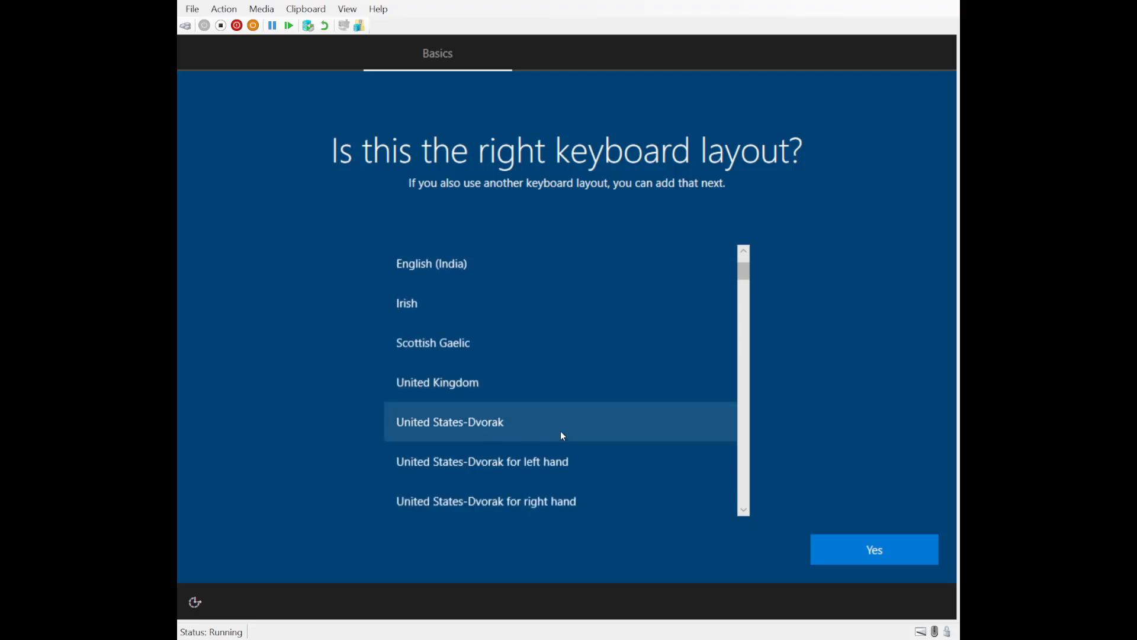
pyautogui.scroll(2, 747, 413)
pyautogui.click(868, 556)
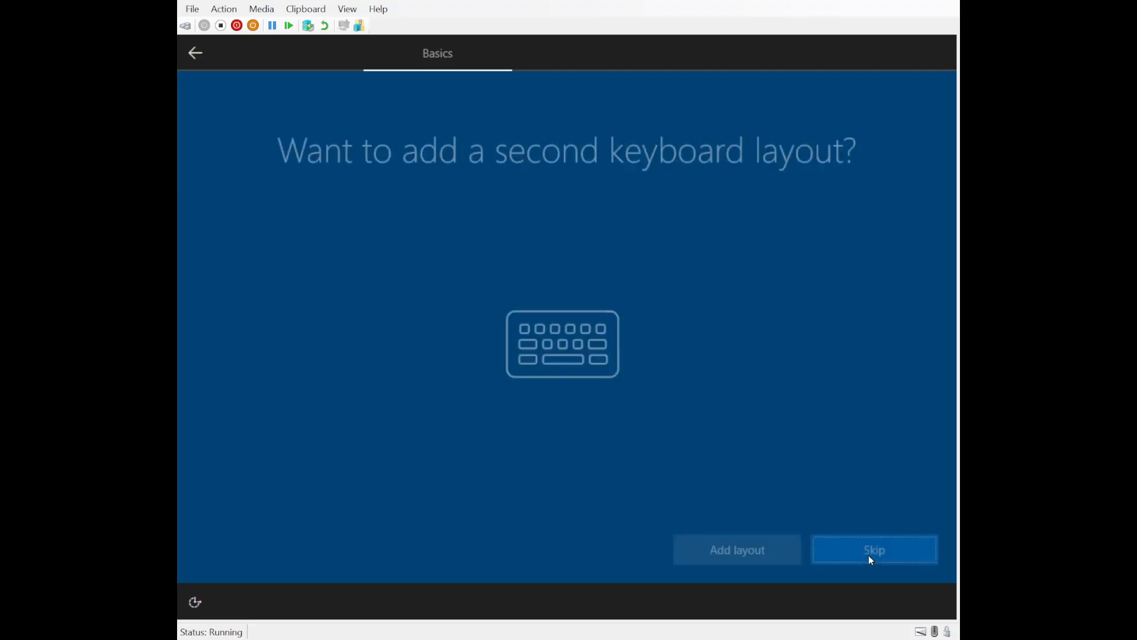
pyautogui.click(873, 554)
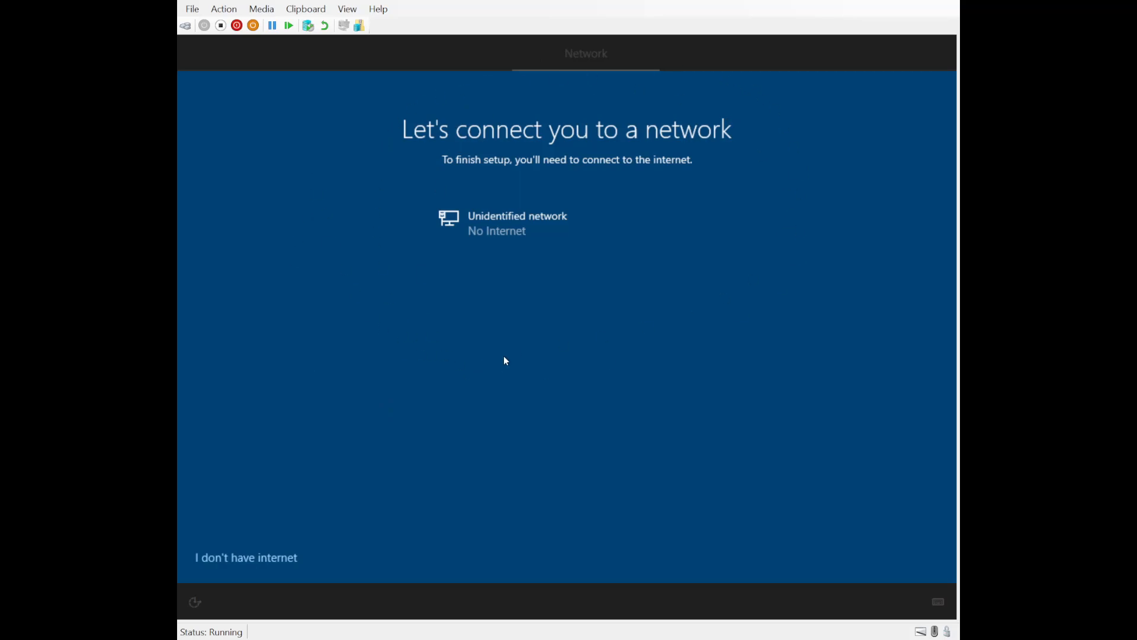
# Step: Choose 'I don't have internet', then 'Continue with limited setup'
pyautogui.click(256, 561)
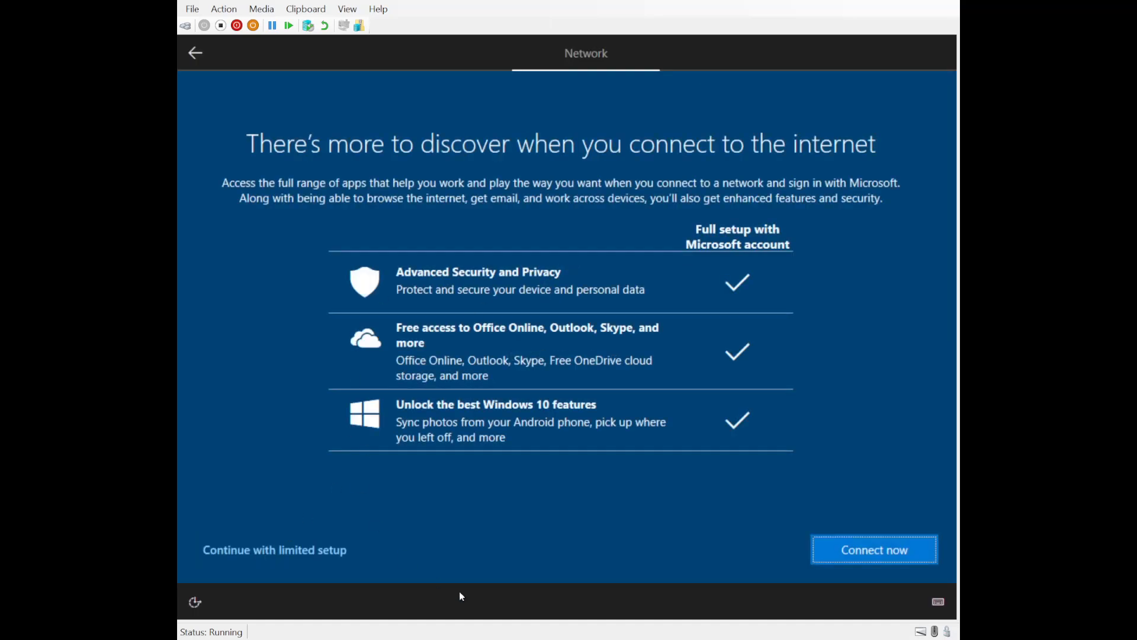
pyautogui.click(253, 559)
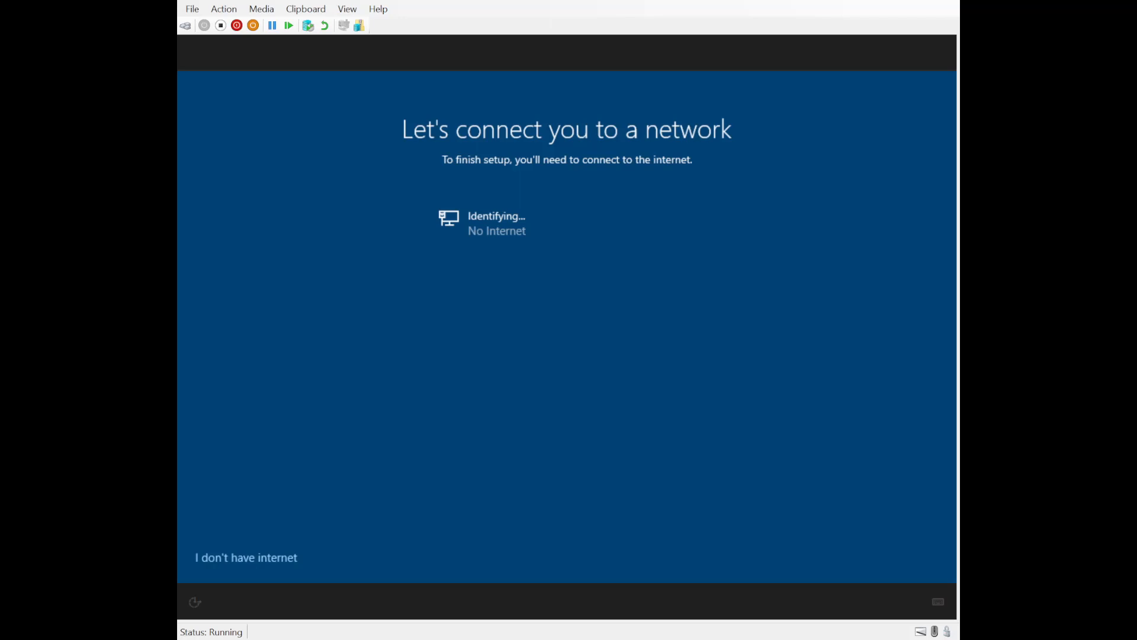
pyautogui.click(232, 558)
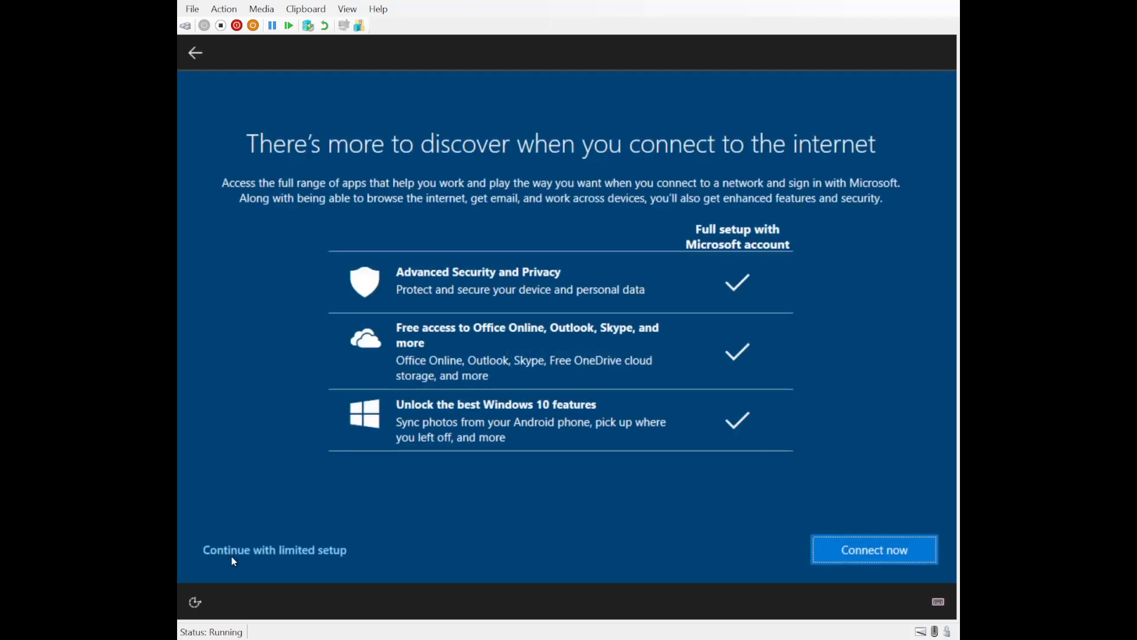
pyautogui.click(232, 557)
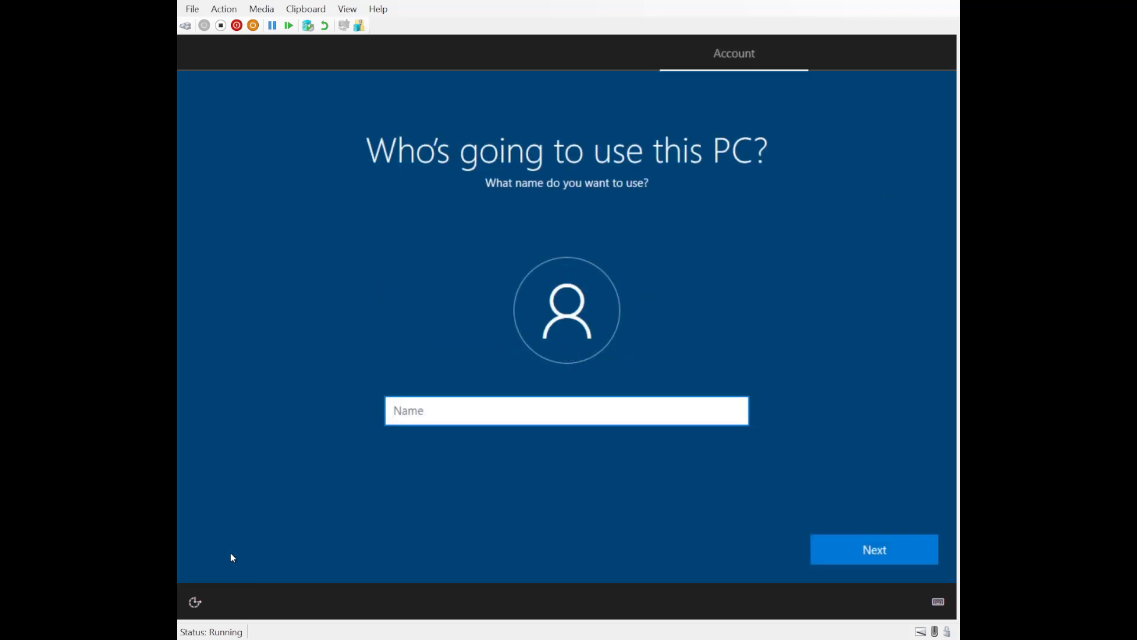
# Step: Name the local account Client1, then enter and re-enter its password
pyautogui.write('Client1')
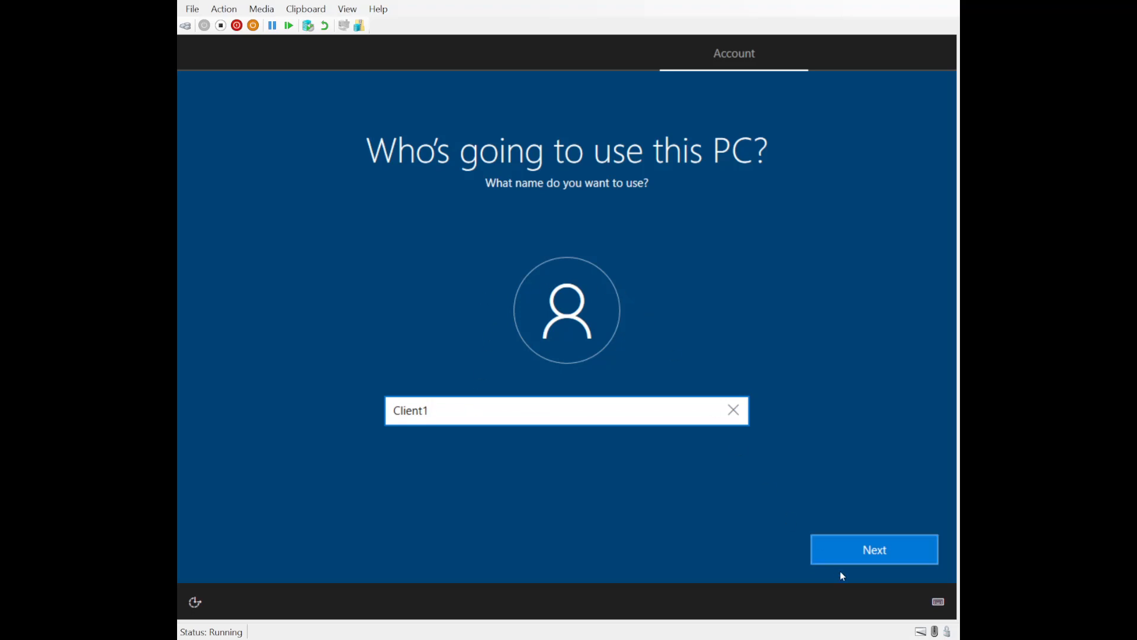
pyautogui.click(861, 546)
pyautogui.click(546, 407)
pyautogui.write('••••••••••')
pyautogui.press('Return')
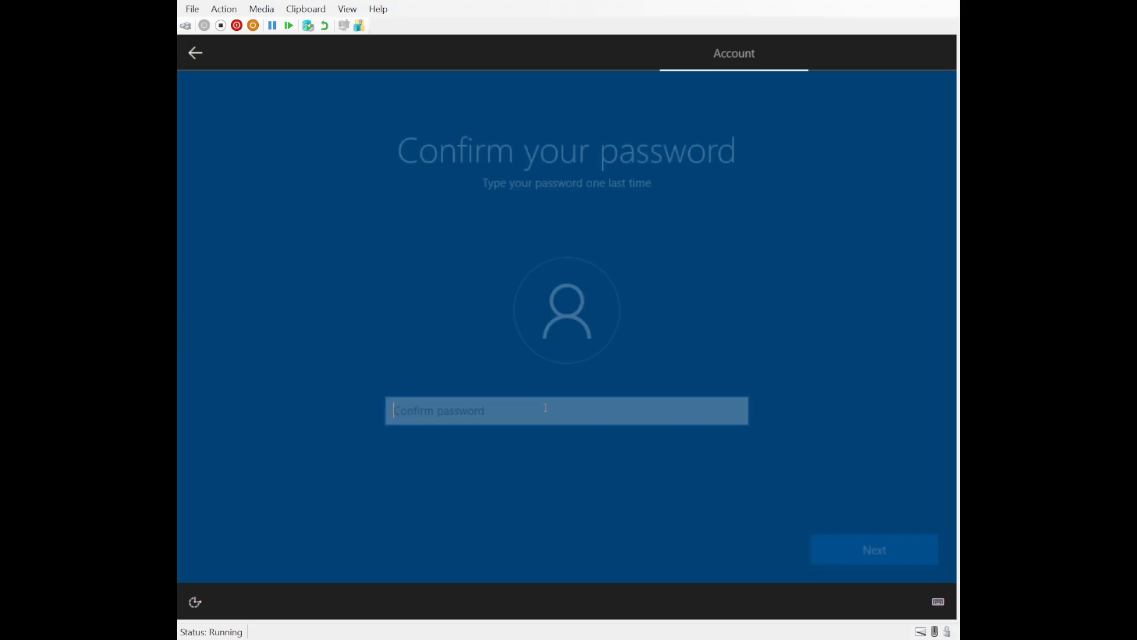
pyautogui.write('•••••')
pyautogui.press('BackSpace')
pyautogui.press('BackSpace')
pyautogui.press('BackSpace')
pyautogui.press('BackSpace')
pyautogui.press('BackSpace')
pyautogui.write('•••••••••••')
pyautogui.press('Return')
pyautogui.write('•••••••••')
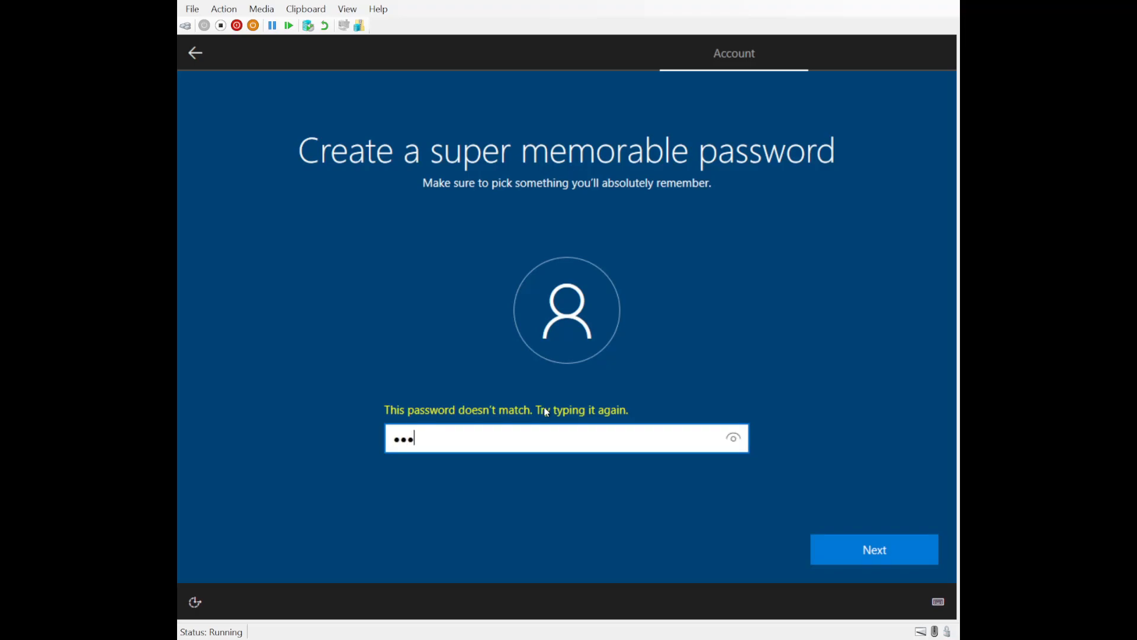
pyautogui.press('Return')
# Step: Confirm the account password and answer the birth-city security question
pyautogui.write('•••••••••')
pyautogui.press('Return')
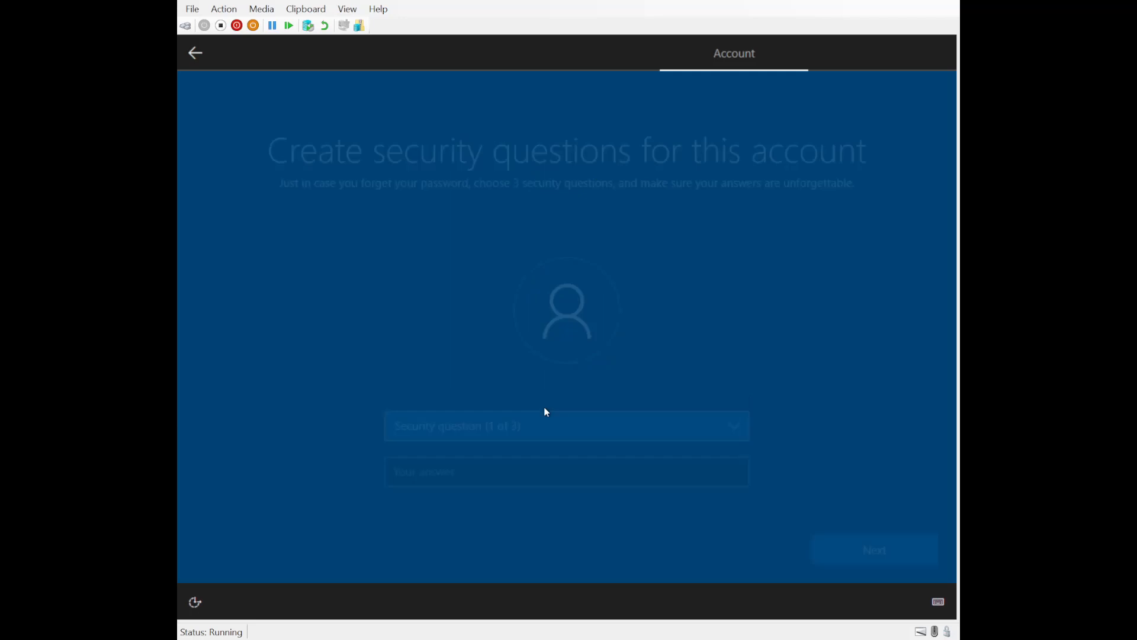
pyautogui.click(531, 425)
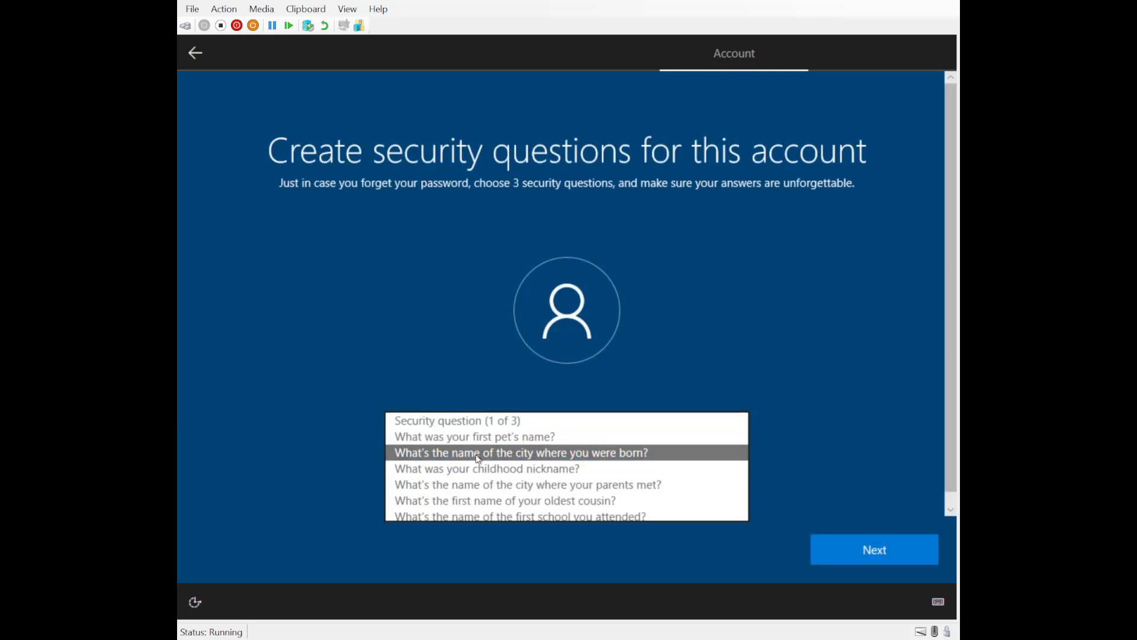
pyautogui.click(478, 458)
pyautogui.click(490, 467)
pyautogui.write("sjck'klckl")
pyautogui.click(858, 546)
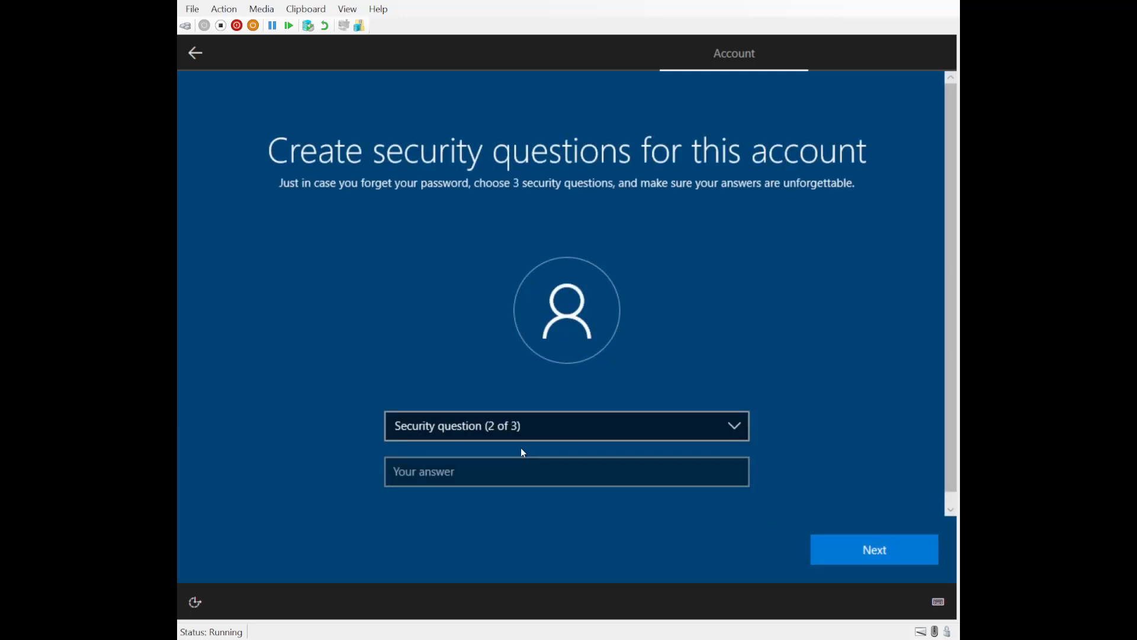
# Step: Answer the childhood-nickname and oldest-cousin questions, accept privacy settings and decline Cortana
pyautogui.click(524, 427)
pyautogui.click(491, 456)
pyautogui.click(485, 475)
pyautogui.write('klcklcl')
pyautogui.click(891, 555)
pyautogui.click(486, 428)
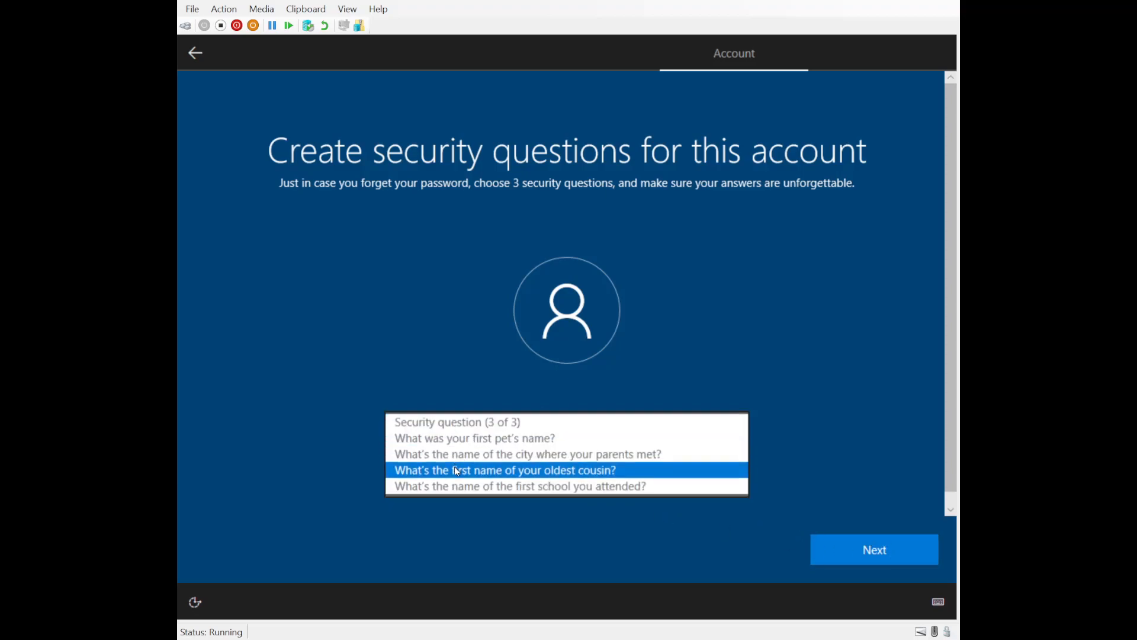
pyautogui.click(455, 471)
pyautogui.click(454, 471)
pyautogui.write('klcklclk')
pyautogui.click(862, 546)
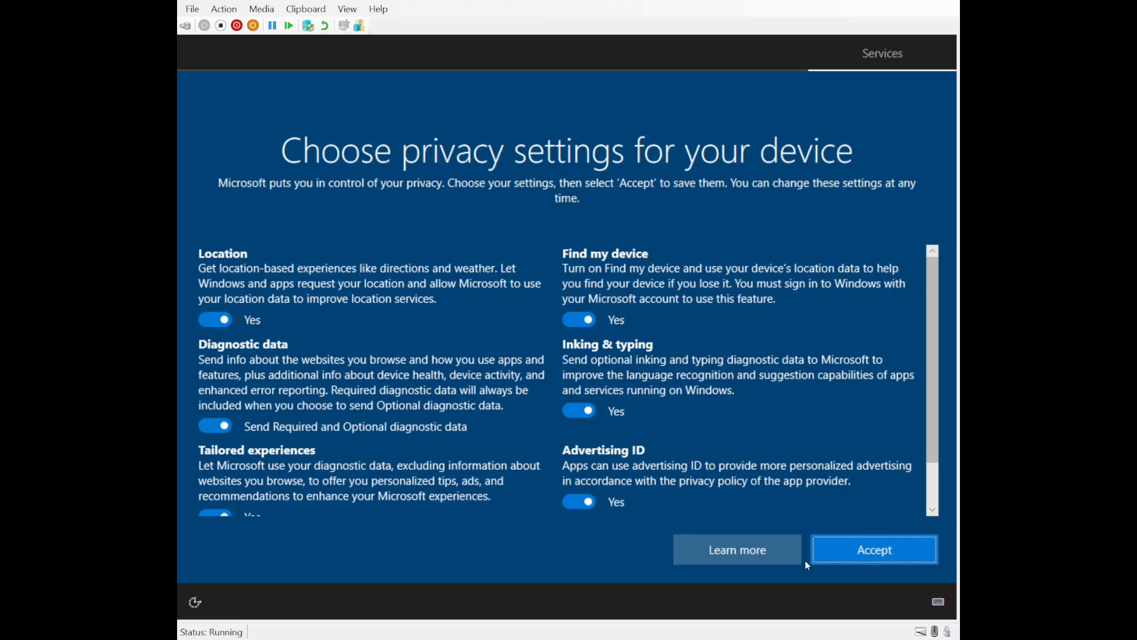
pyautogui.click(854, 554)
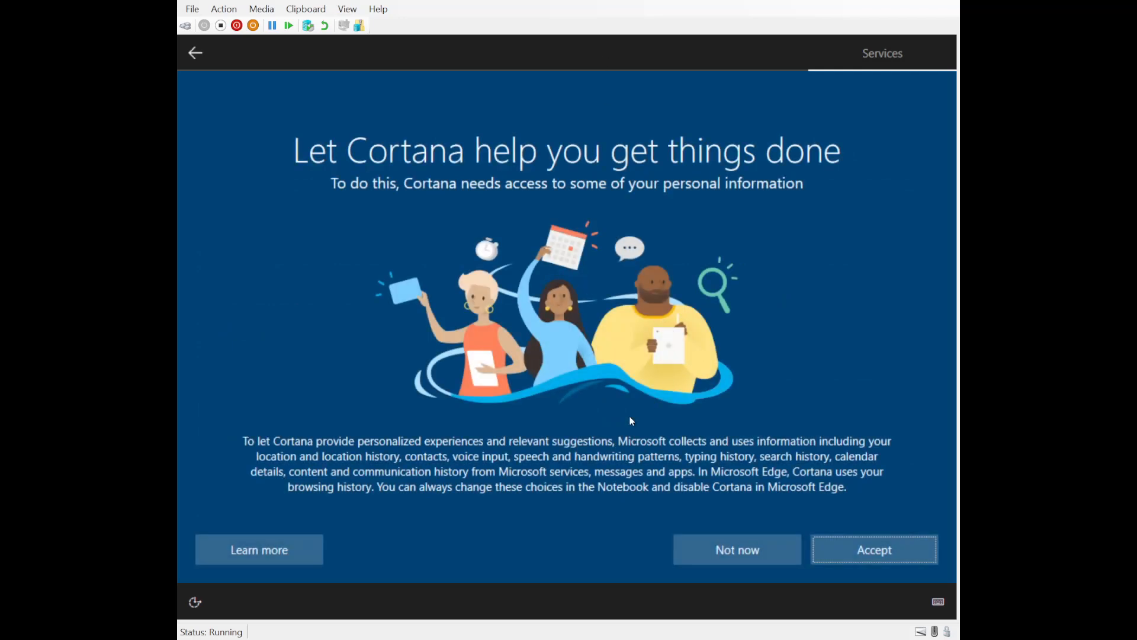
pyautogui.click(746, 545)
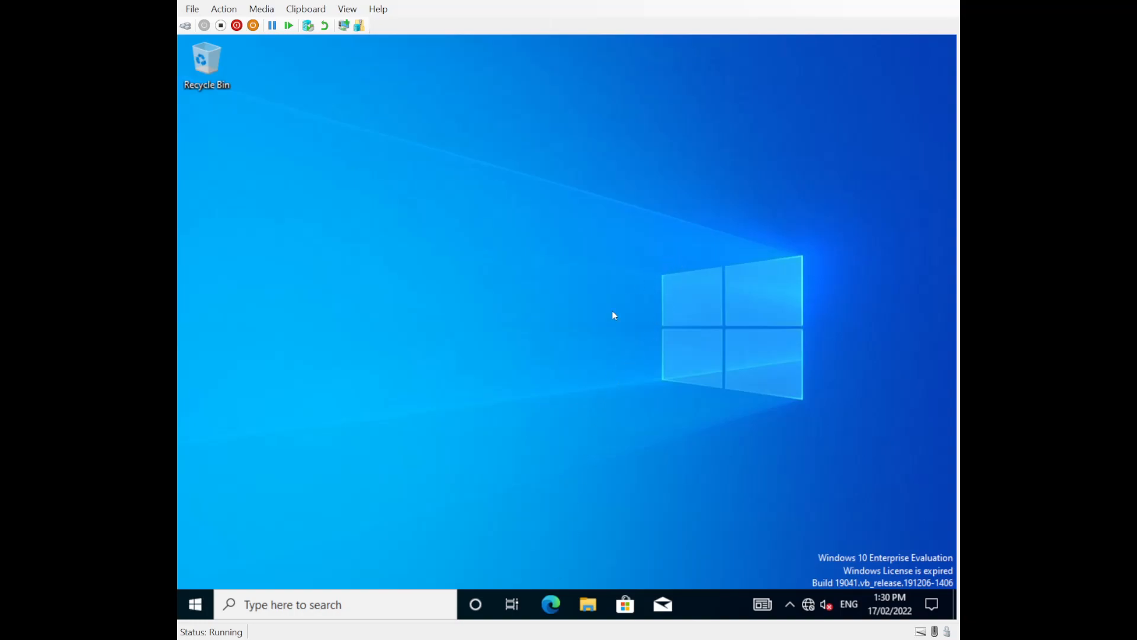
# Step: Go from the System settings page to the advanced System Properties for renaming
pyautogui.rightClick(195, 604)
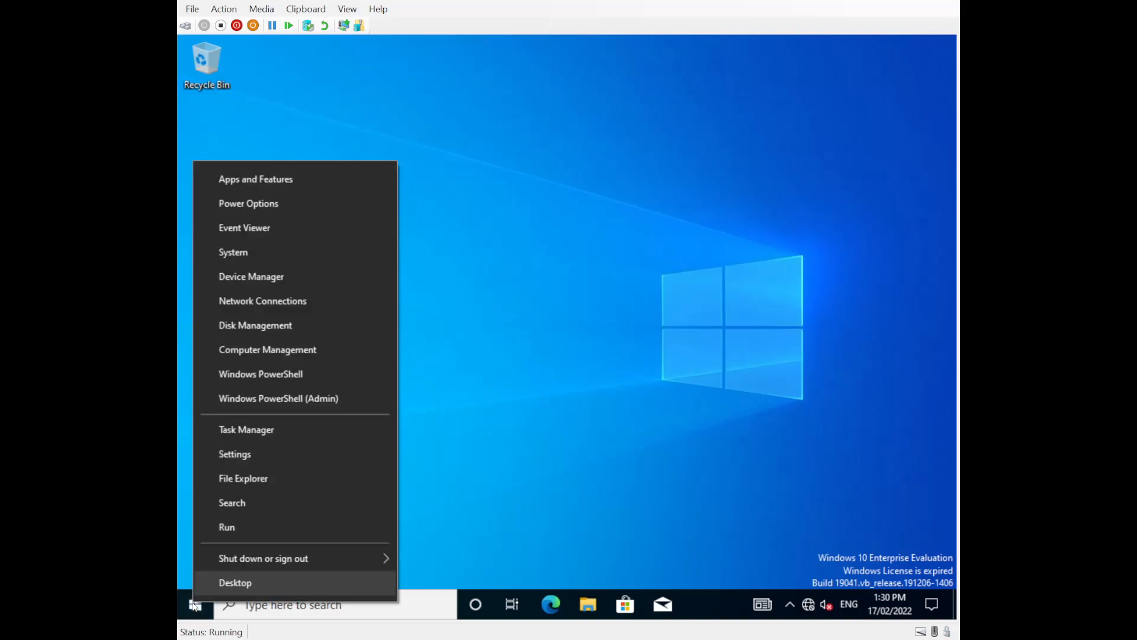
pyautogui.click(239, 254)
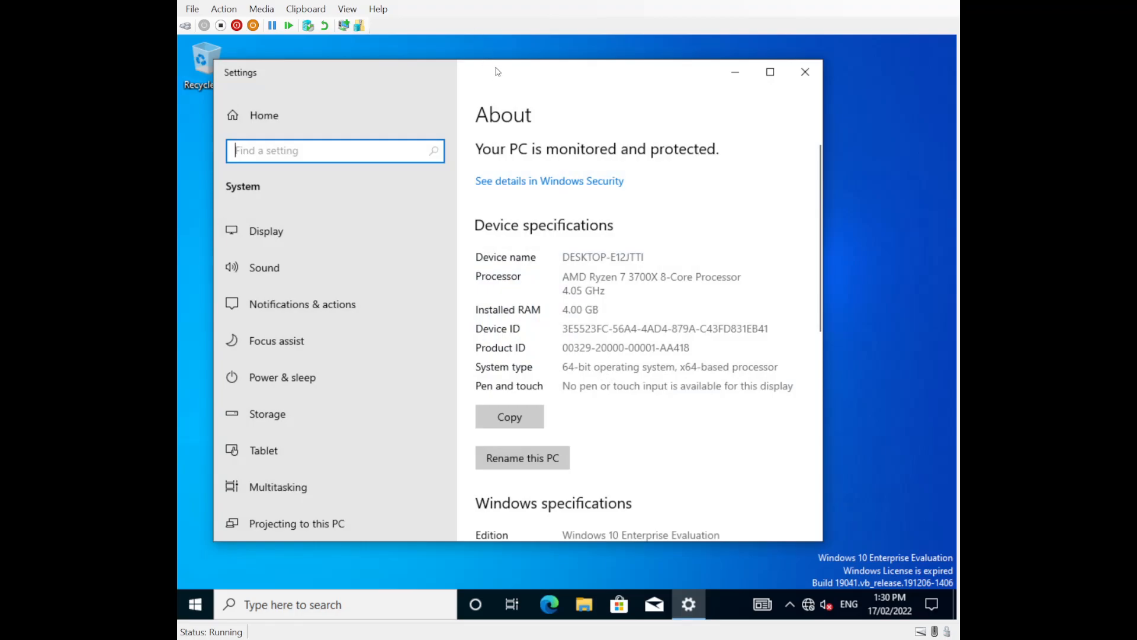
pyautogui.moveTo(498, 69); pyautogui.dragTo(483, 55)
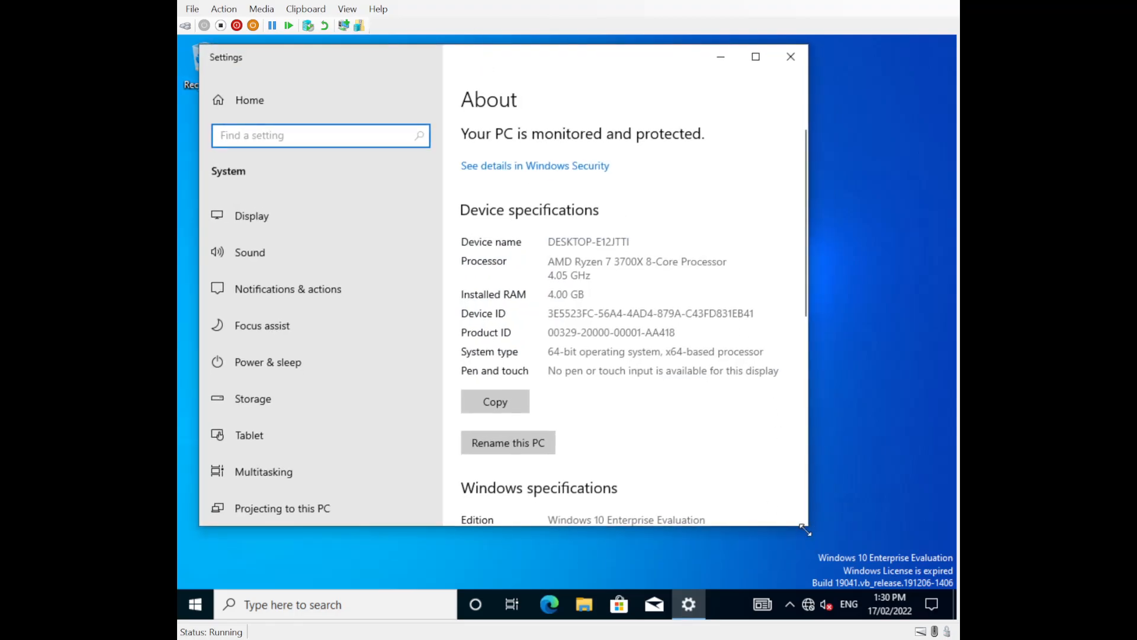
pyautogui.moveTo(808, 526); pyautogui.dragTo(944, 571)
pyautogui.scroll(-1, 718, 437)
pyautogui.scroll(-6, 718, 437)
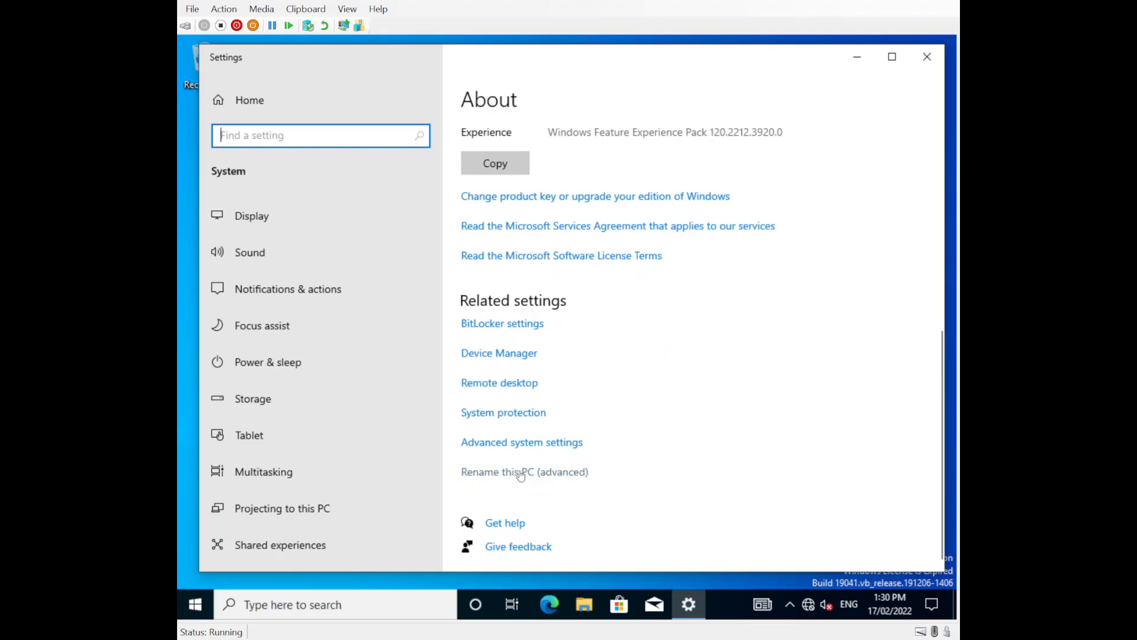
pyautogui.scroll(5, 642, 465)
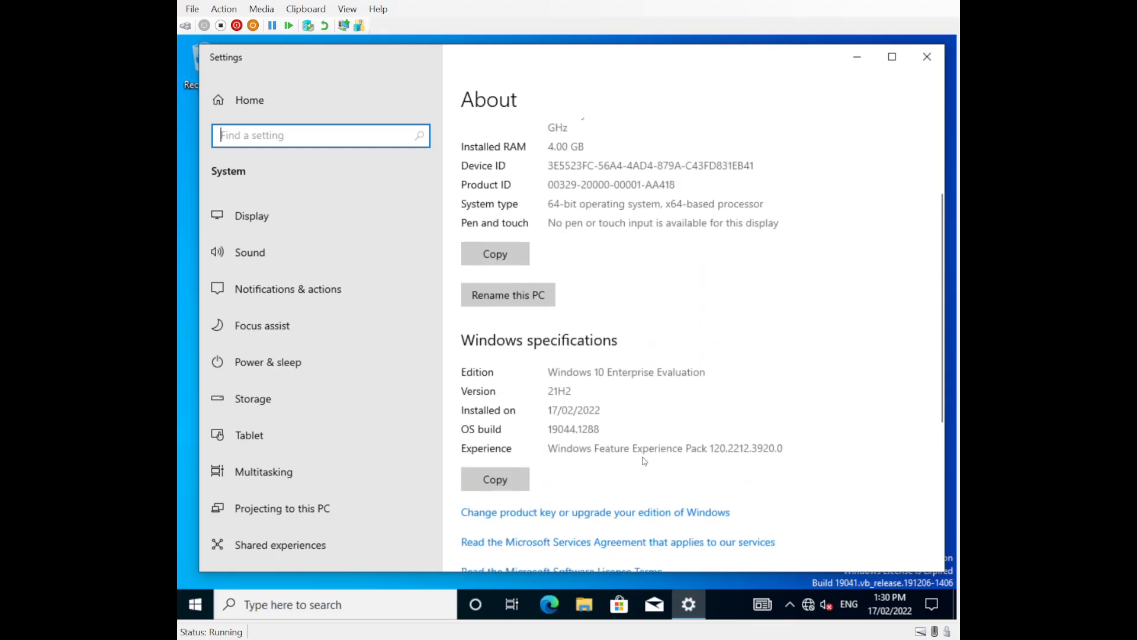
pyautogui.click(516, 301)
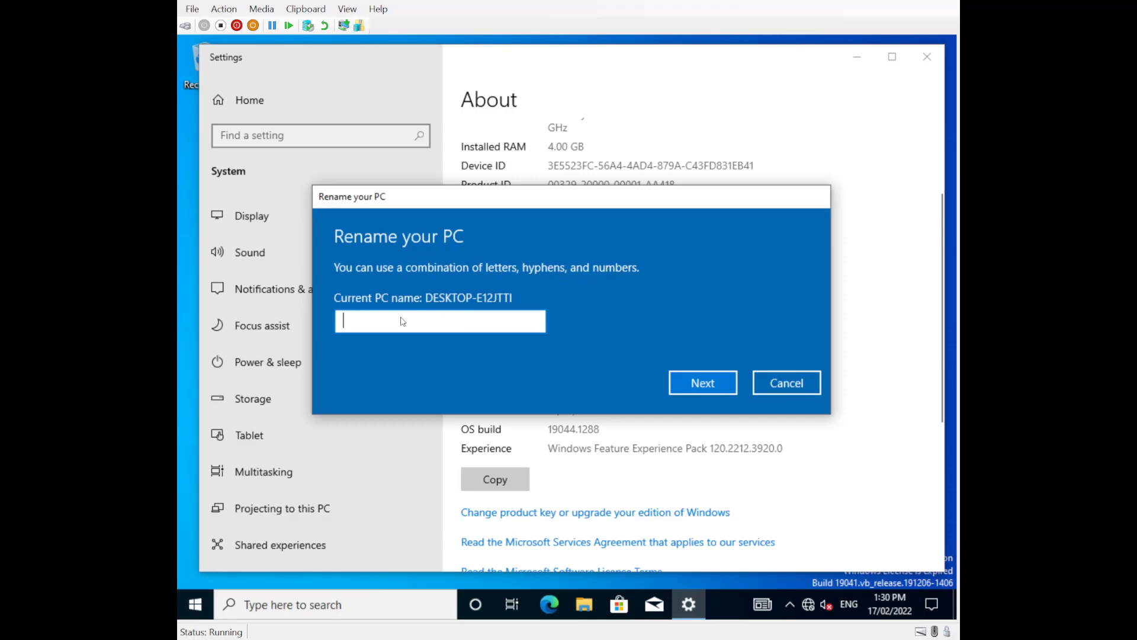
pyautogui.click(786, 385)
pyautogui.scroll(-5, 678, 409)
pyautogui.click(530, 472)
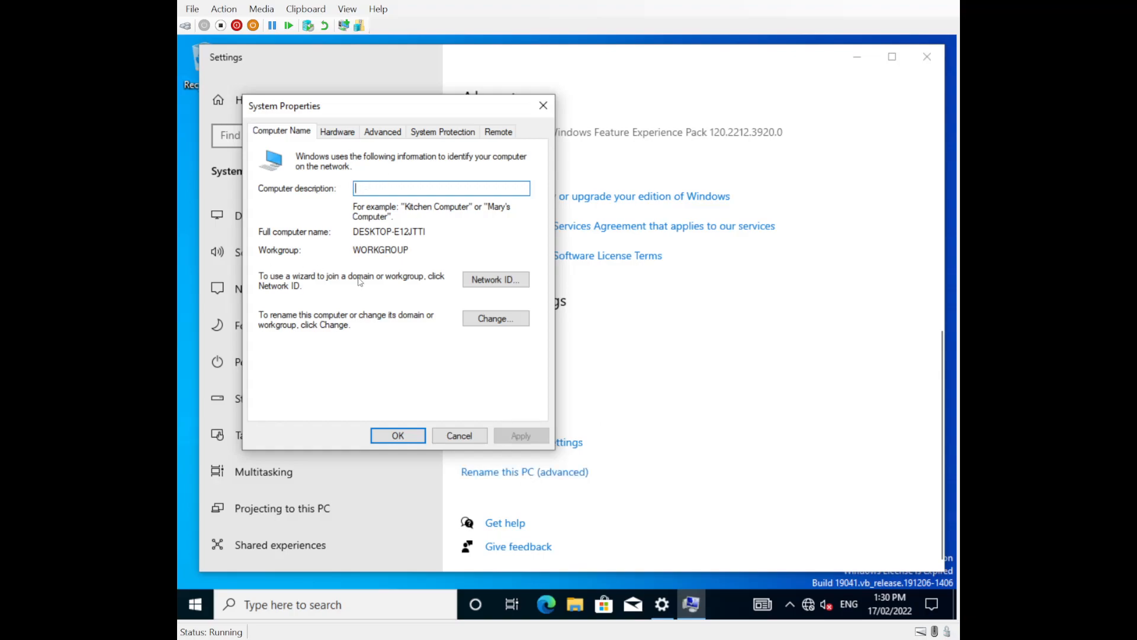
# Step: Change the computer name to Client1, acknowledge the restart notice and close System Properties
pyautogui.click(499, 325)
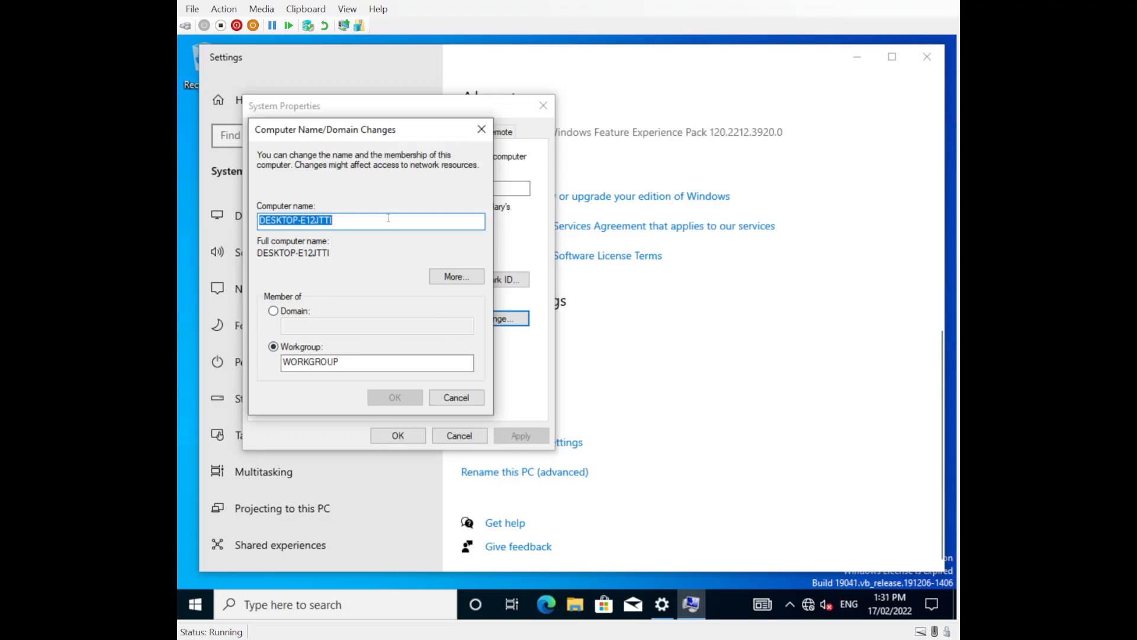
pyautogui.write('Client1')
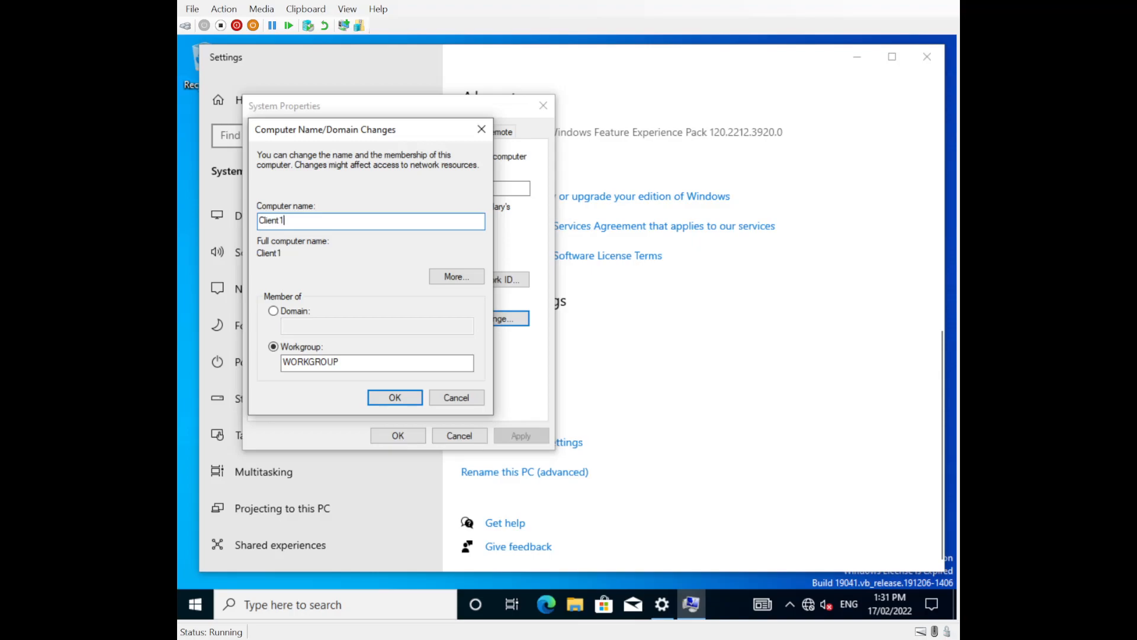
pyautogui.click(394, 399)
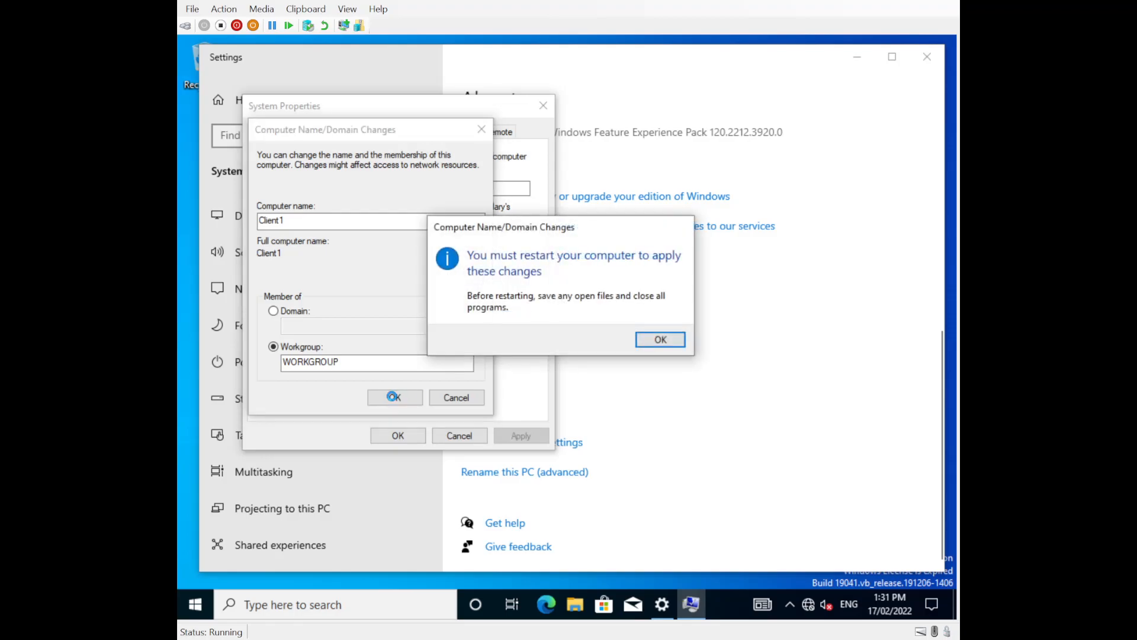
pyautogui.click(663, 343)
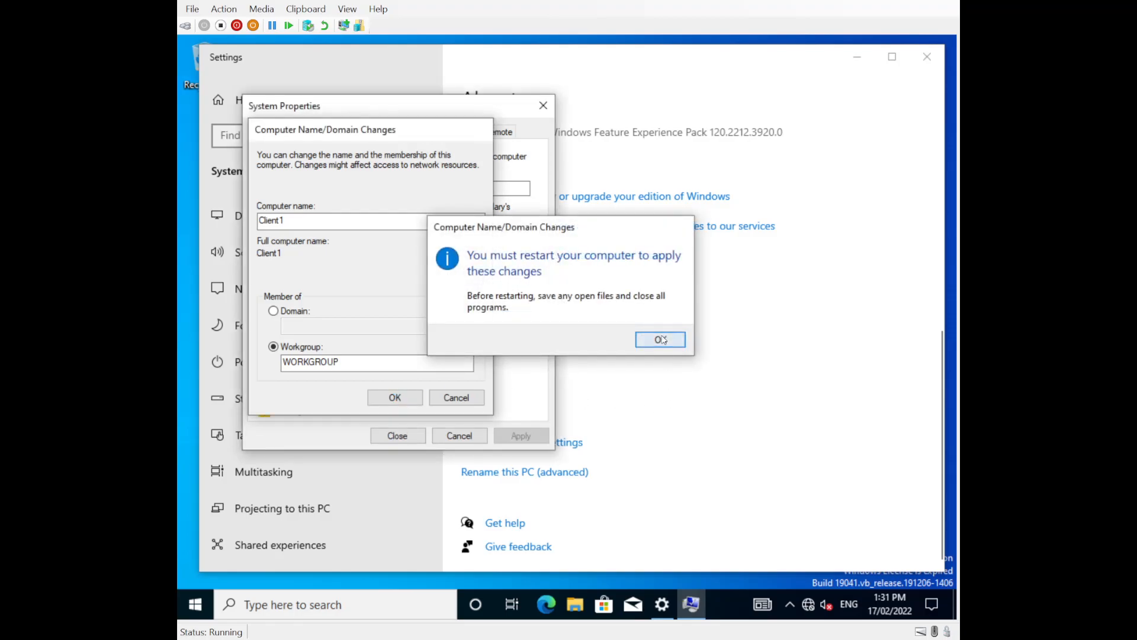
pyautogui.click(408, 436)
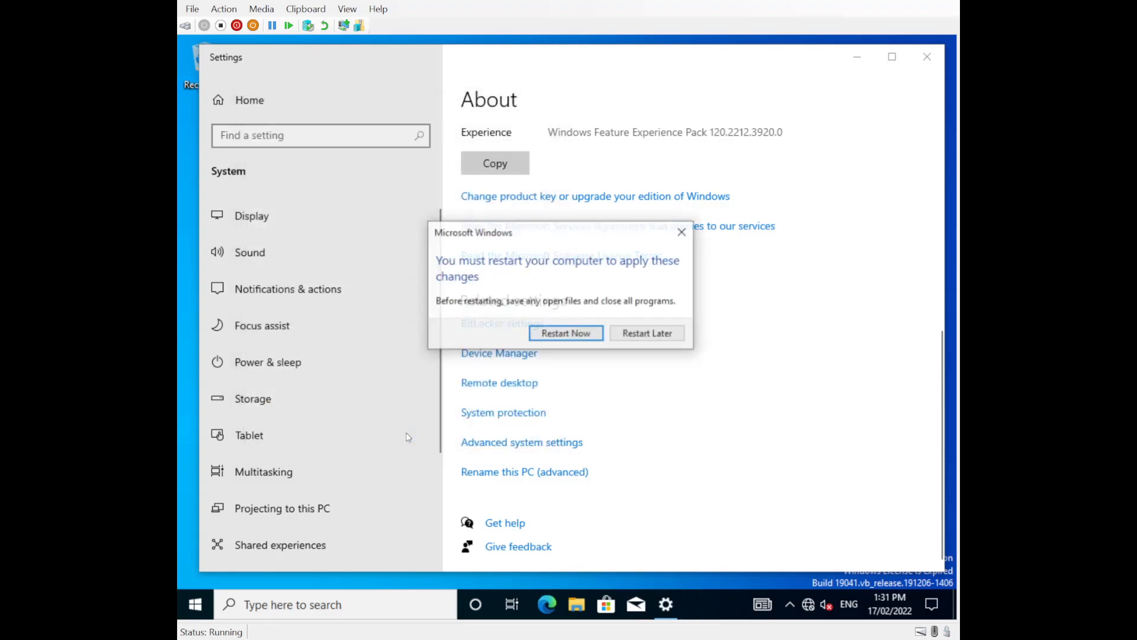
pyautogui.click(409, 605)
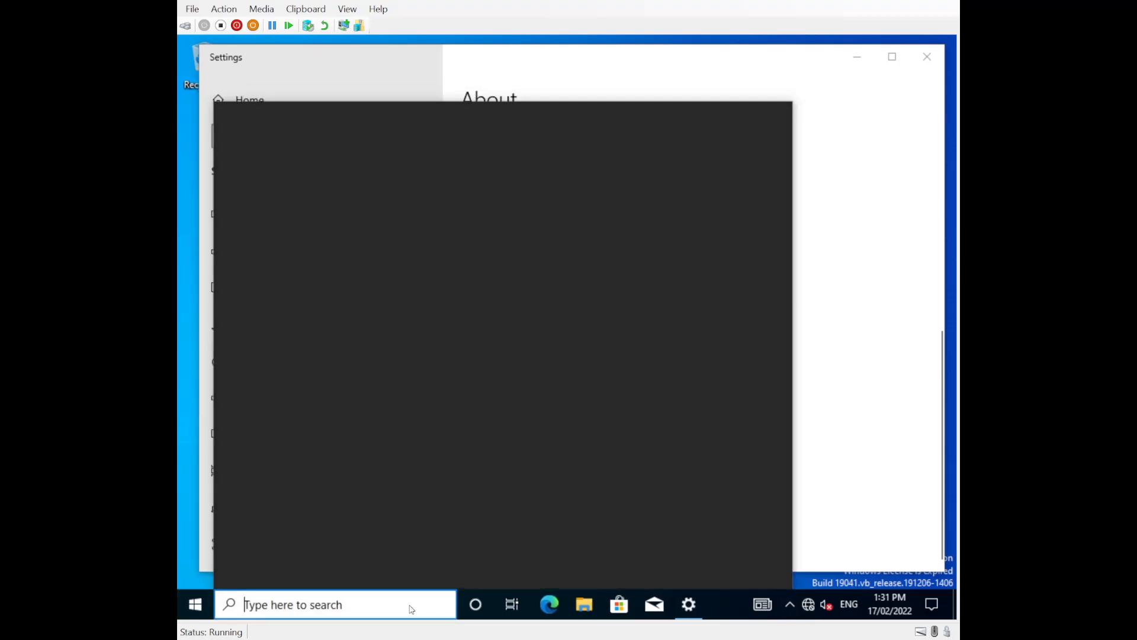
# Step: Run ipconfig /all in Command Prompt to list the VM's network configuration
pyautogui.write('cmd')
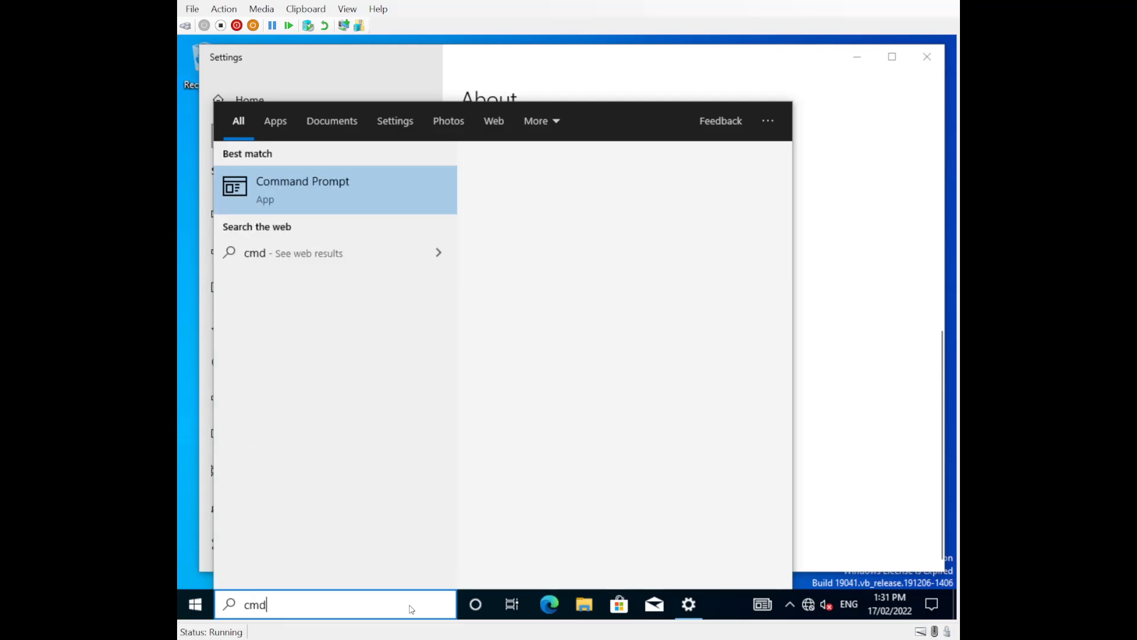
pyautogui.press('Return')
pyautogui.write('ipconfing .a')
pyautogui.press('BackSpace')
pyautogui.press('BackSpace')
pyautogui.write('/all')
pyautogui.press('Return')
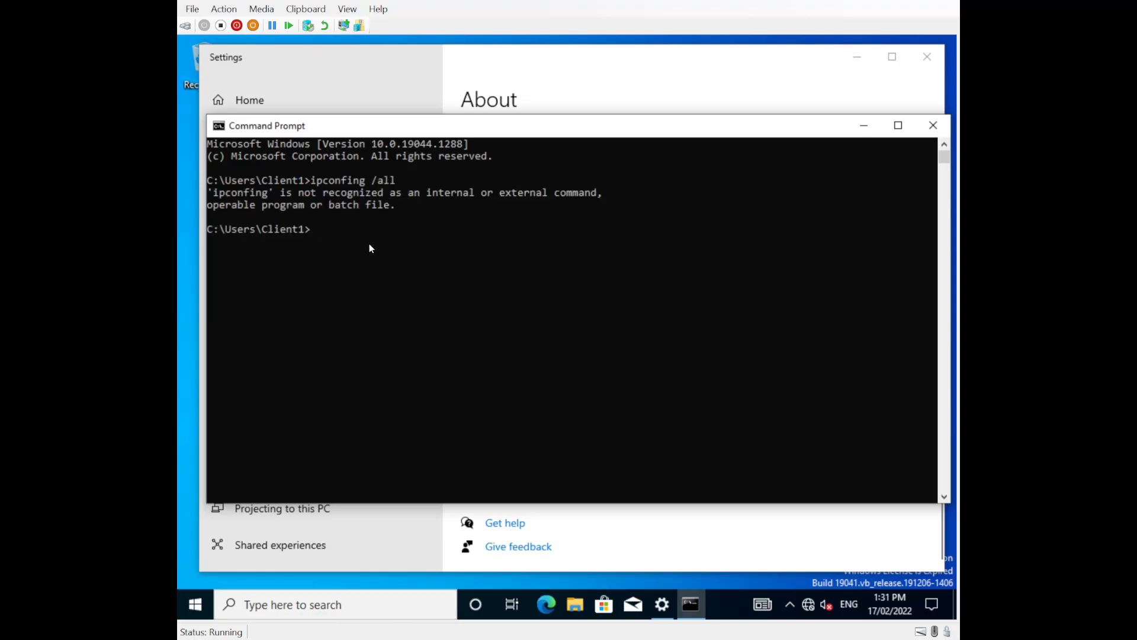
pyautogui.write('ipcon')
pyautogui.press('Return')
pyautogui.press('Up')
pyautogui.press('BackSpace')
pyautogui.press('BackSpace')
pyautogui.press('BackSpace')
pyautogui.press('BackSpace')
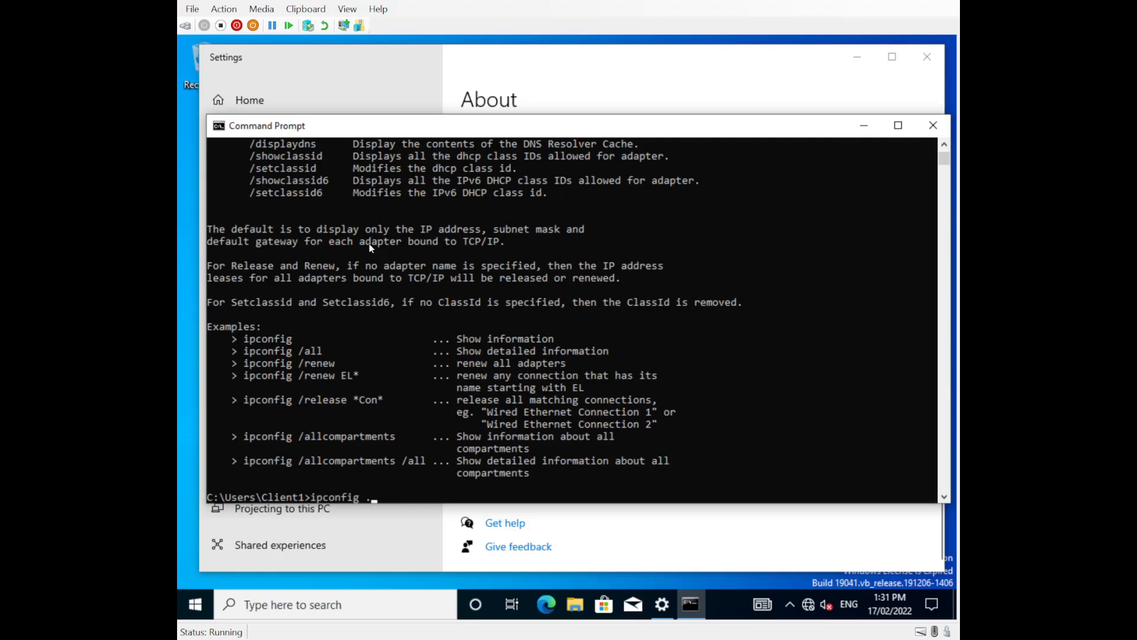
pyautogui.write('/all')
pyautogui.press('Return')
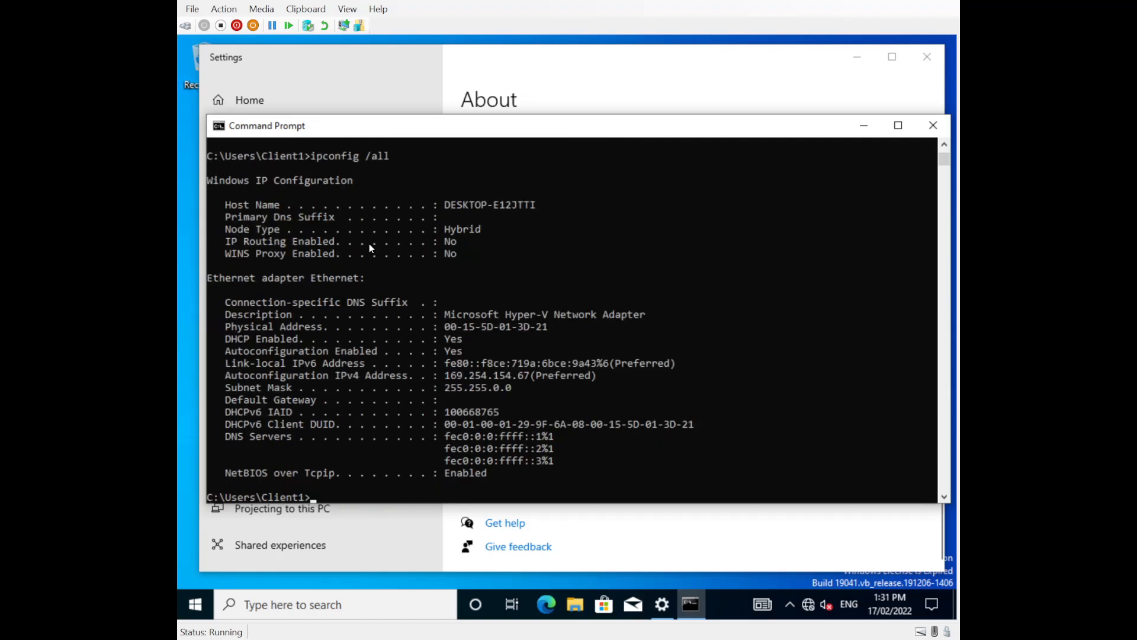
# Step: Highlight the autoconfigured address 169.254.154.67, close the console and restart the VM
pyautogui.moveTo(445, 375); pyautogui.dragTo(588, 382)
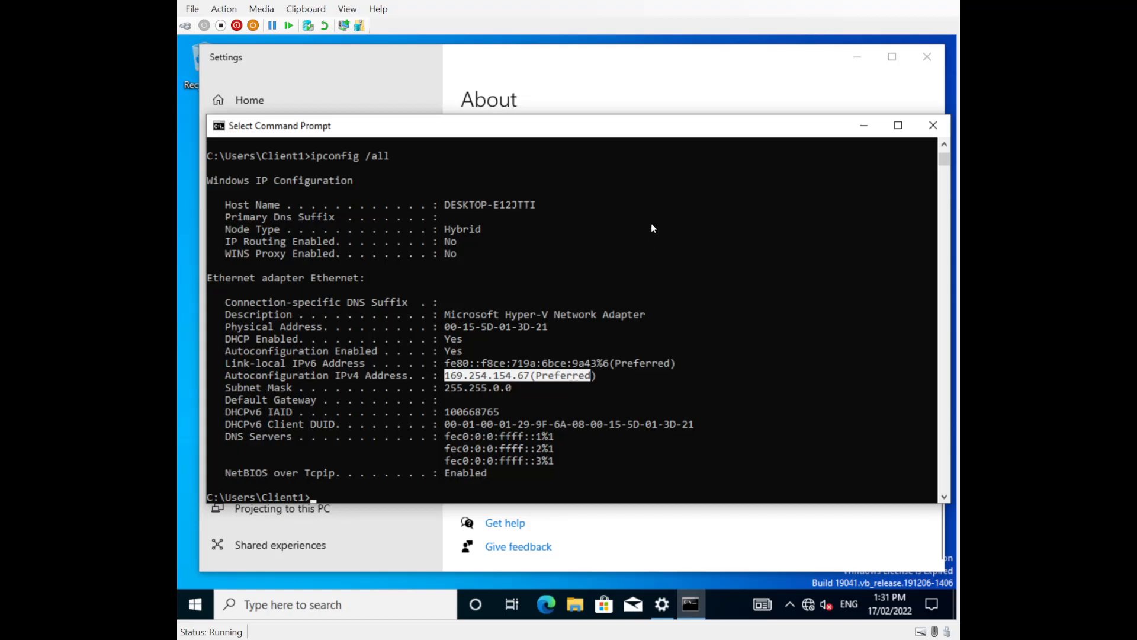
pyautogui.click(929, 121)
pyautogui.click(562, 339)
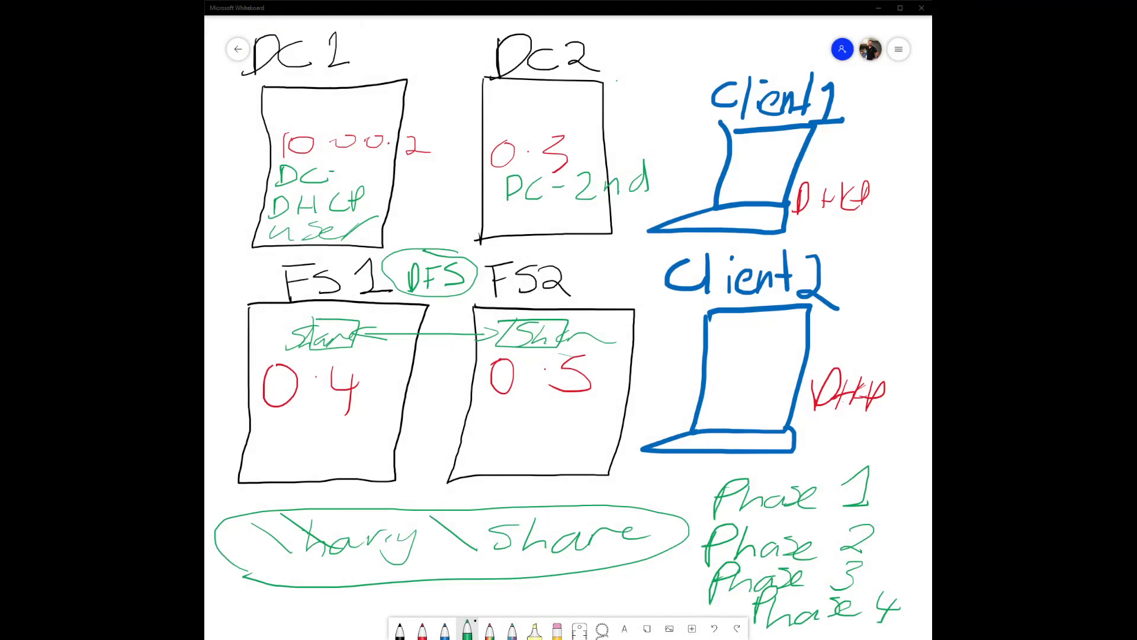
# Step: Draw green ticks beside DC 1, Client1 and Dc2 on the whiteboard diagram
pyautogui.moveTo(361, 47)
pyautogui.mouseDown()
pyautogui.moveTo(372, 59)
pyautogui.moveTo(418, 21)
pyautogui.mouseUp()
pyautogui.moveTo(866, 100)
pyautogui.mouseDown()
pyautogui.moveTo(870, 109)
pyautogui.moveTo(930, 83)
pyautogui.mouseUp()
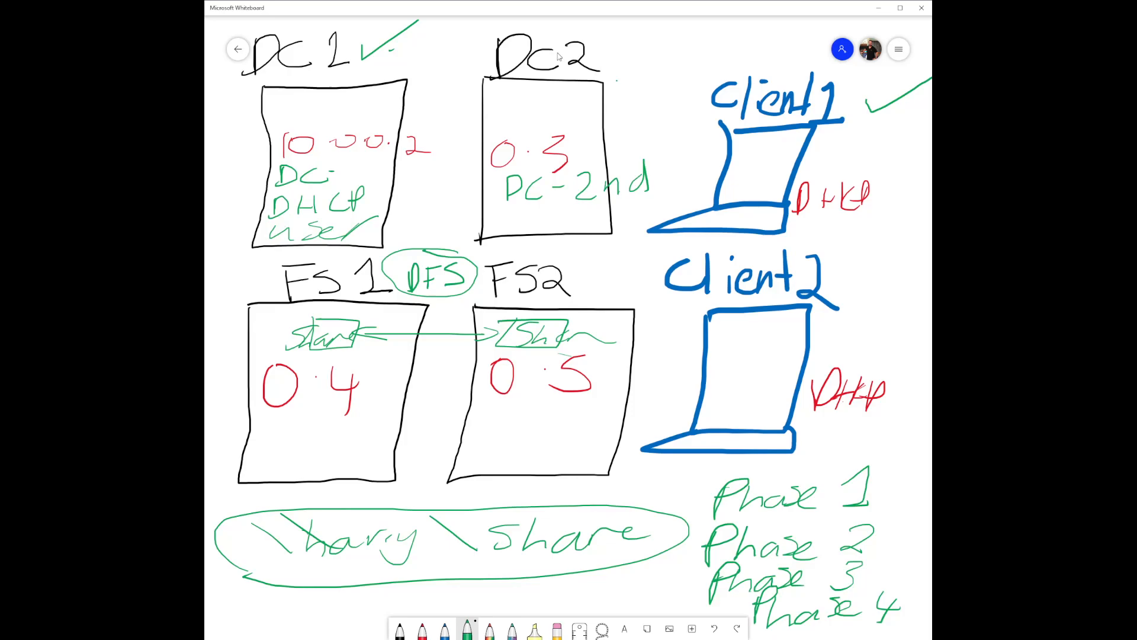
pyautogui.moveTo(603, 55); pyautogui.dragTo(641, 44)
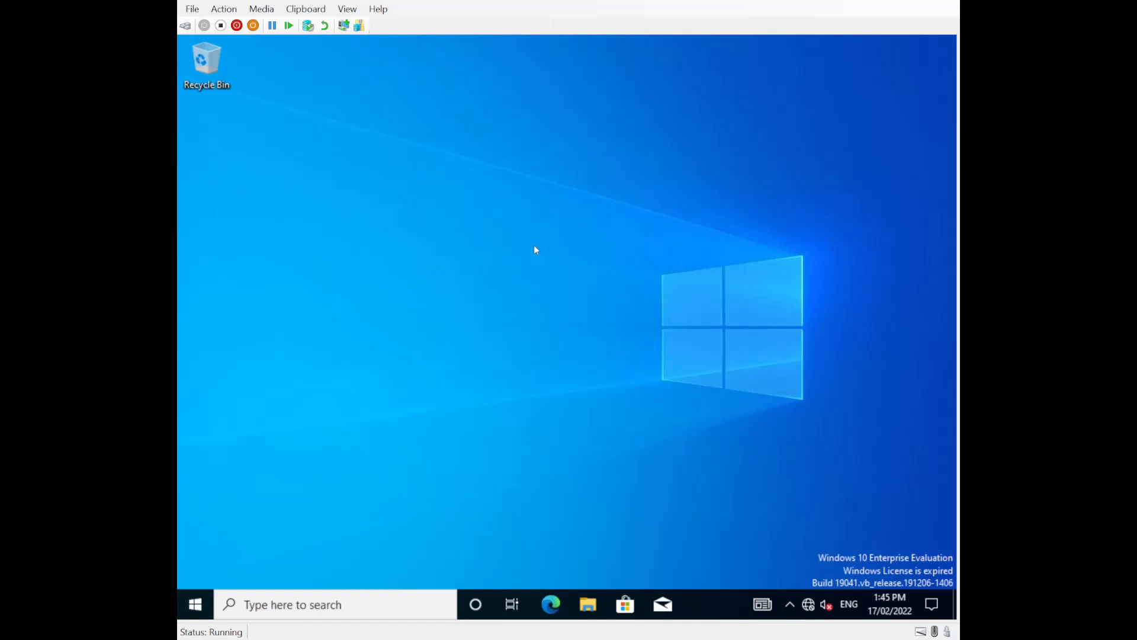
# Step: Open Network & Internet settings from the restarted VM's tray network icon
pyautogui.rightClick(809, 606)
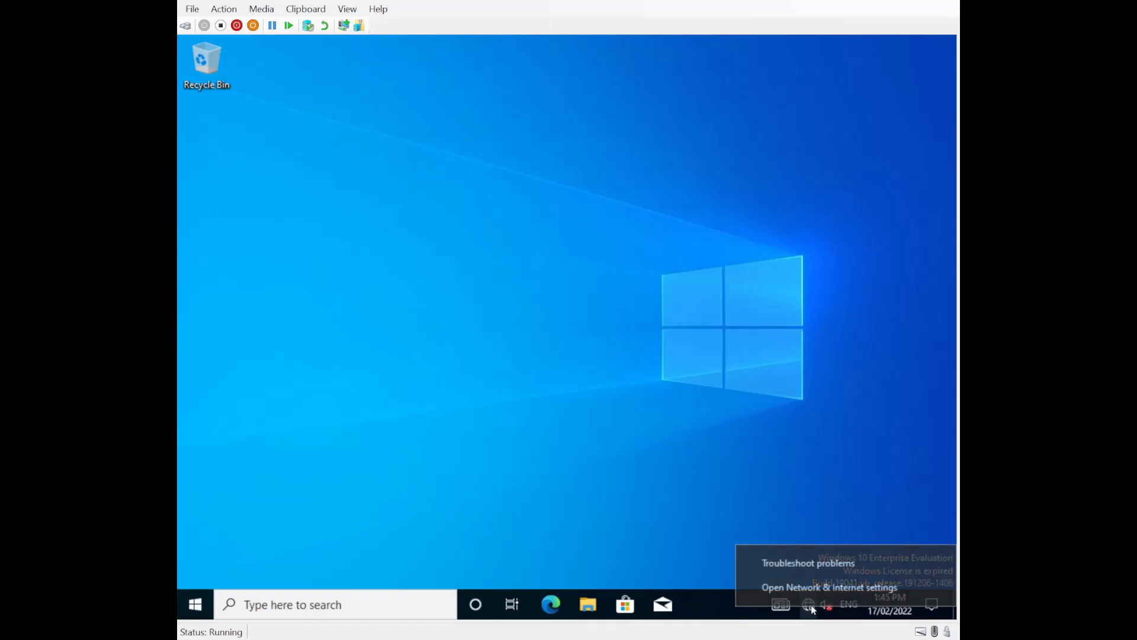
pyautogui.click(801, 587)
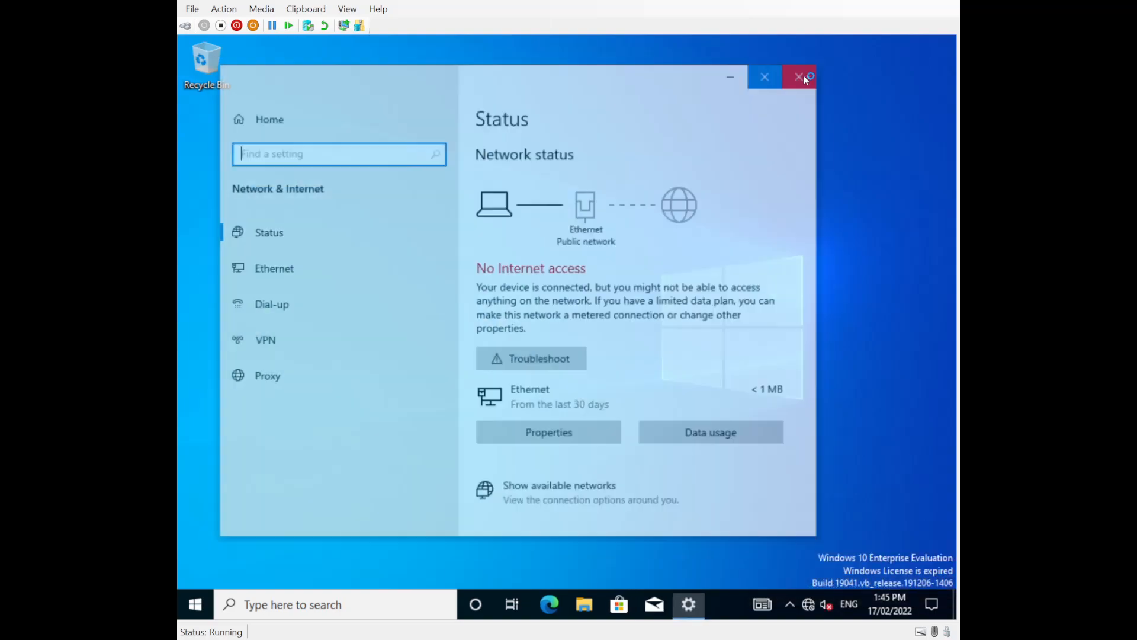
# Step: Change the Windows 10 VM's computer name to Client2 in System Properties and restart it
pyautogui.click(803, 75)
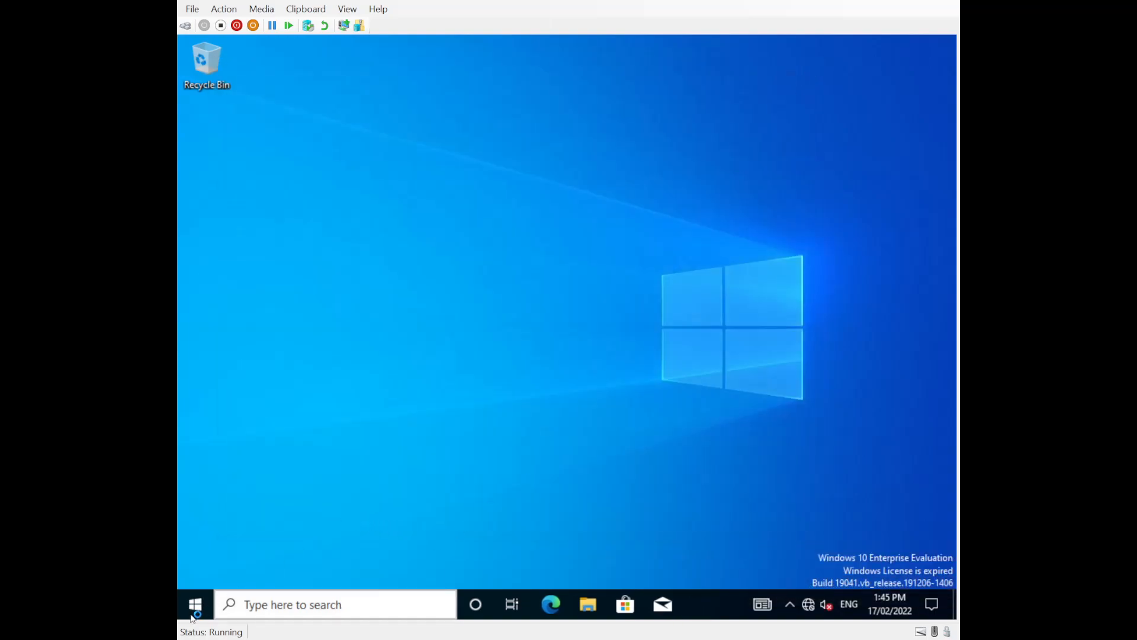
pyautogui.rightClick(196, 607)
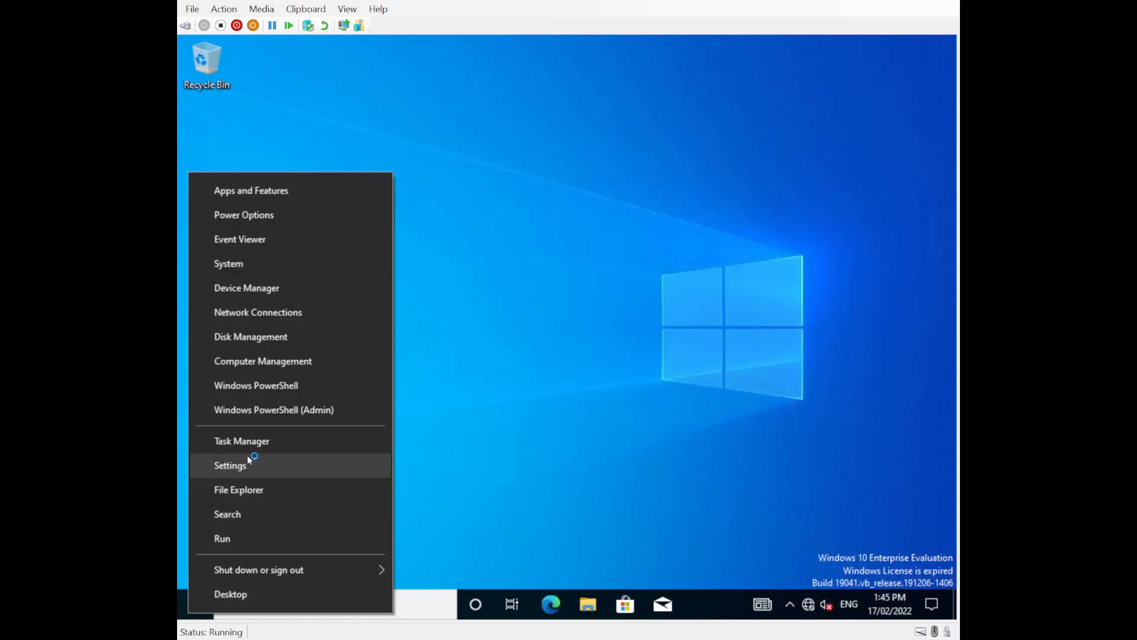
pyautogui.click(258, 254)
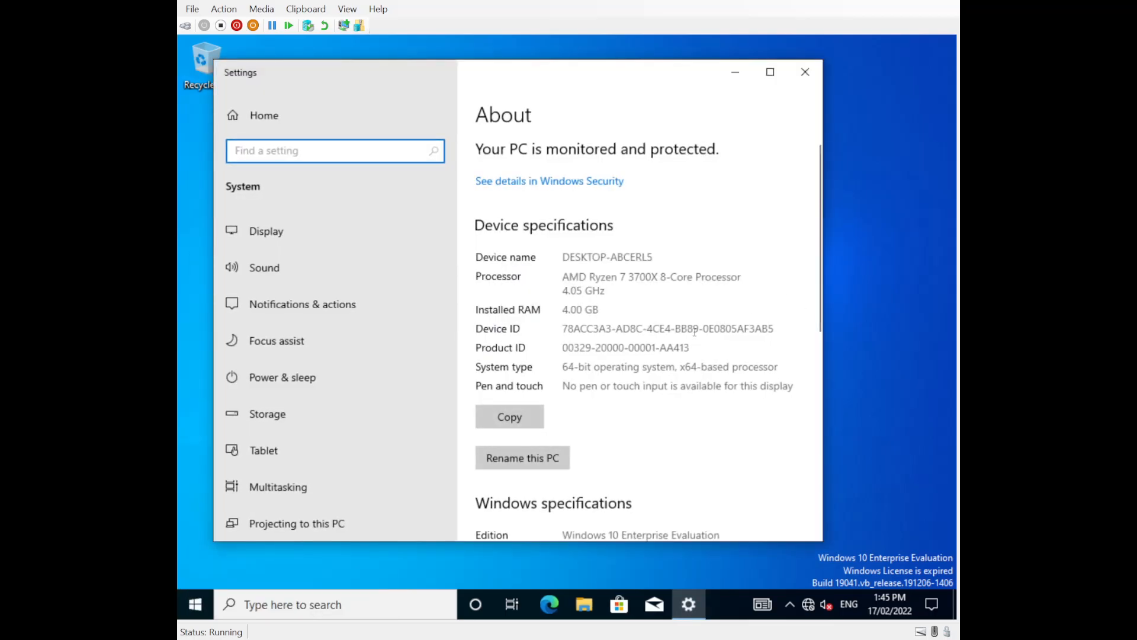
pyautogui.scroll(-8, 622, 379)
pyautogui.click(528, 442)
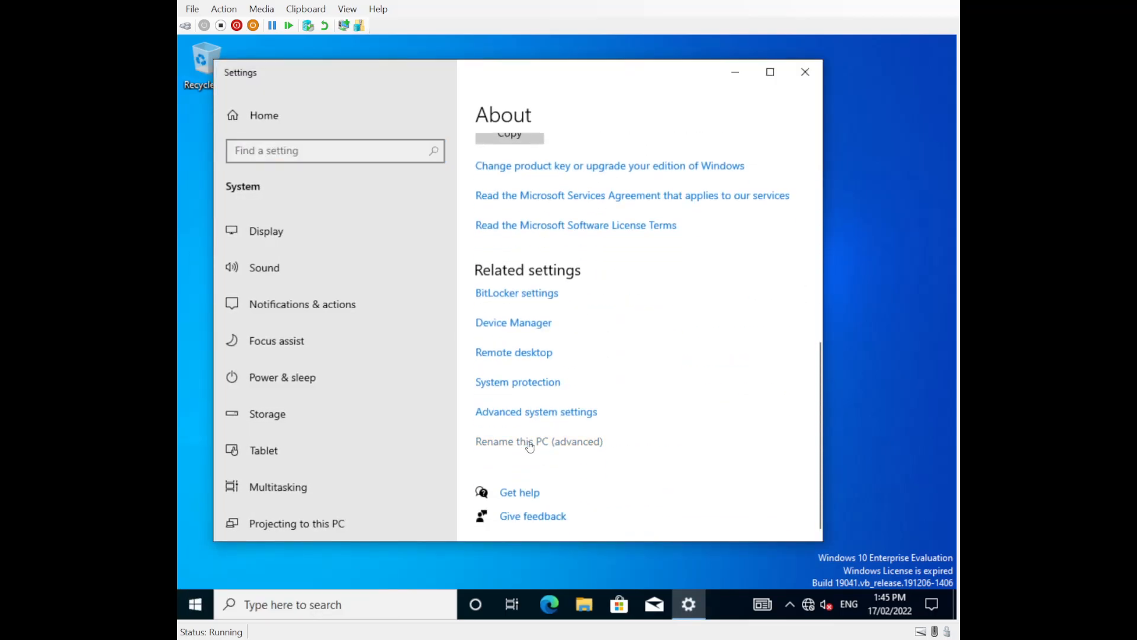
pyautogui.click(489, 317)
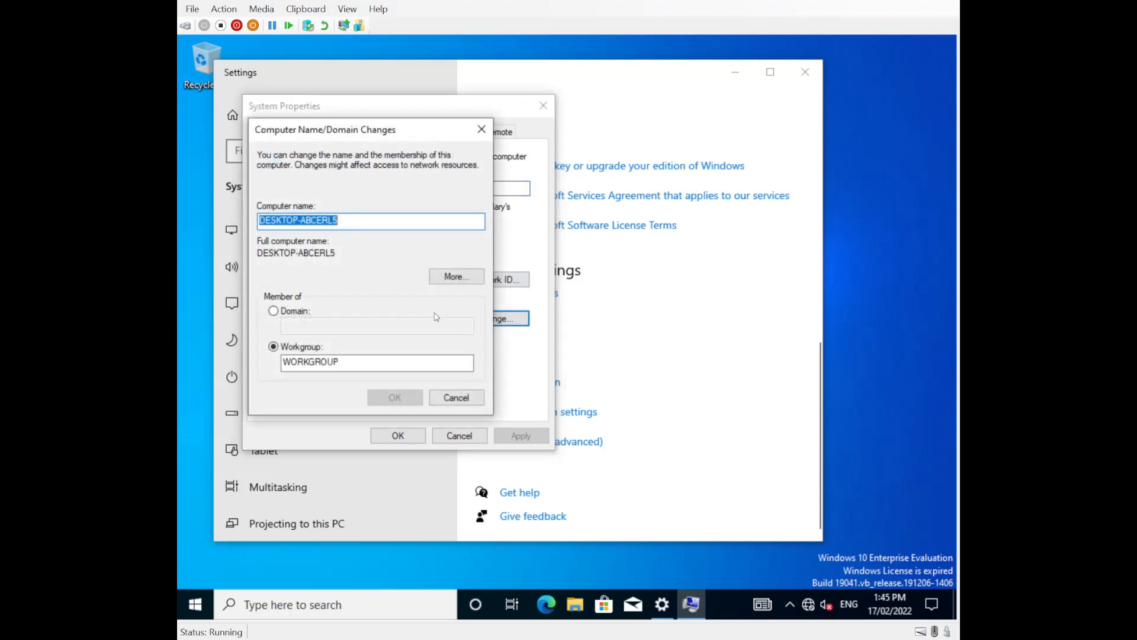
pyautogui.write('Client2')
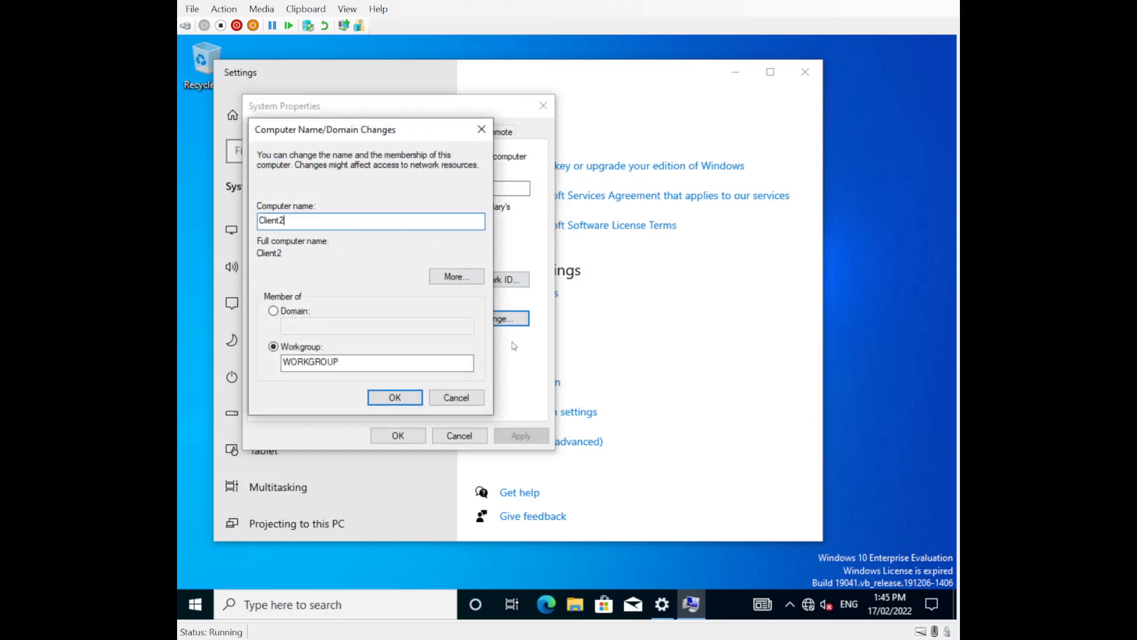
pyautogui.click(396, 399)
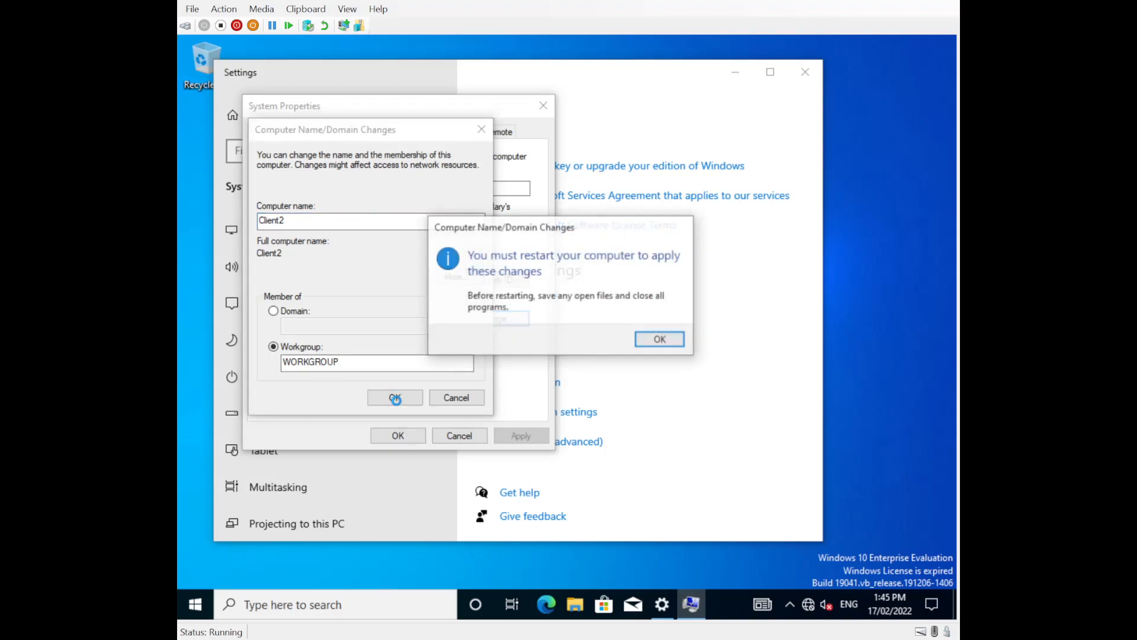
pyautogui.click(658, 340)
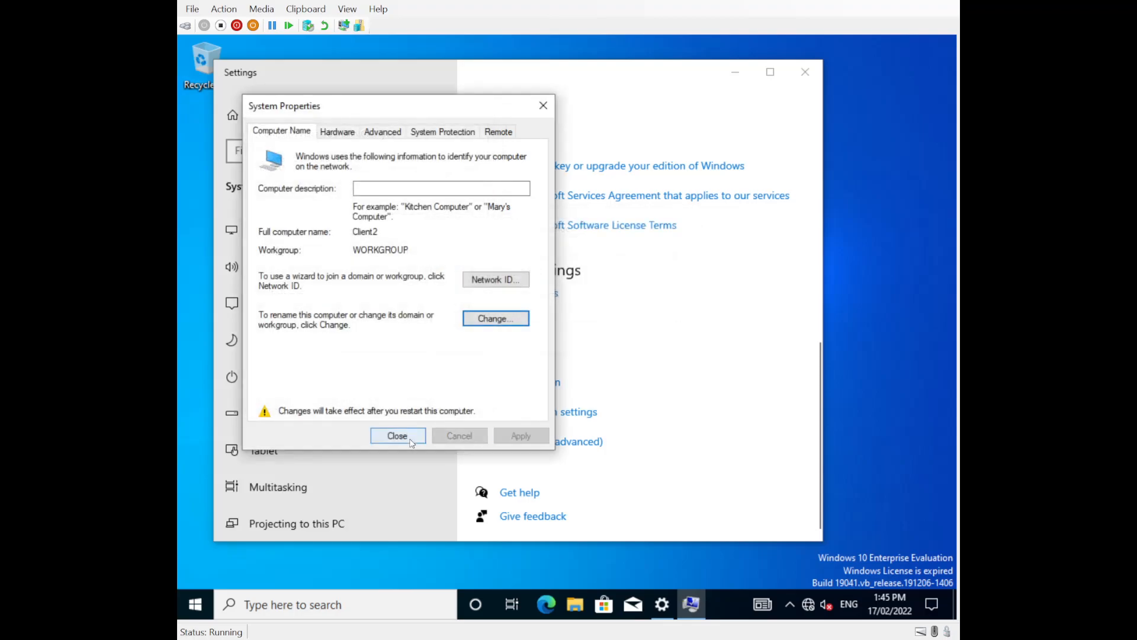
pyautogui.click(397, 435)
pyautogui.click(568, 334)
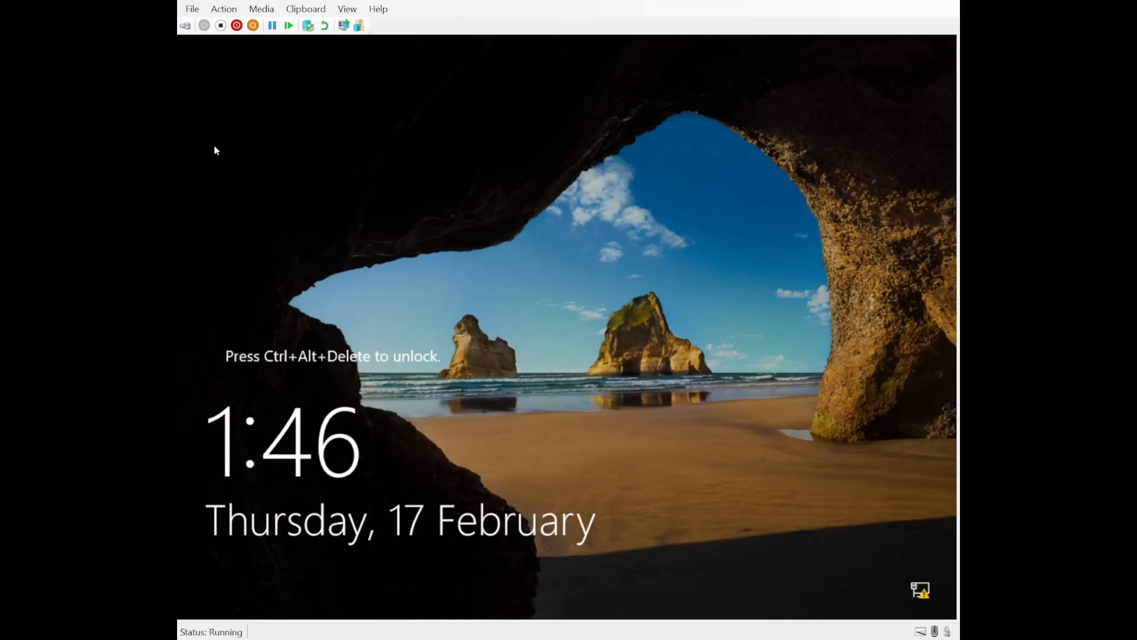
# Step: Sign in to the locked server VM with the Administrator password
pyautogui.click(186, 25)
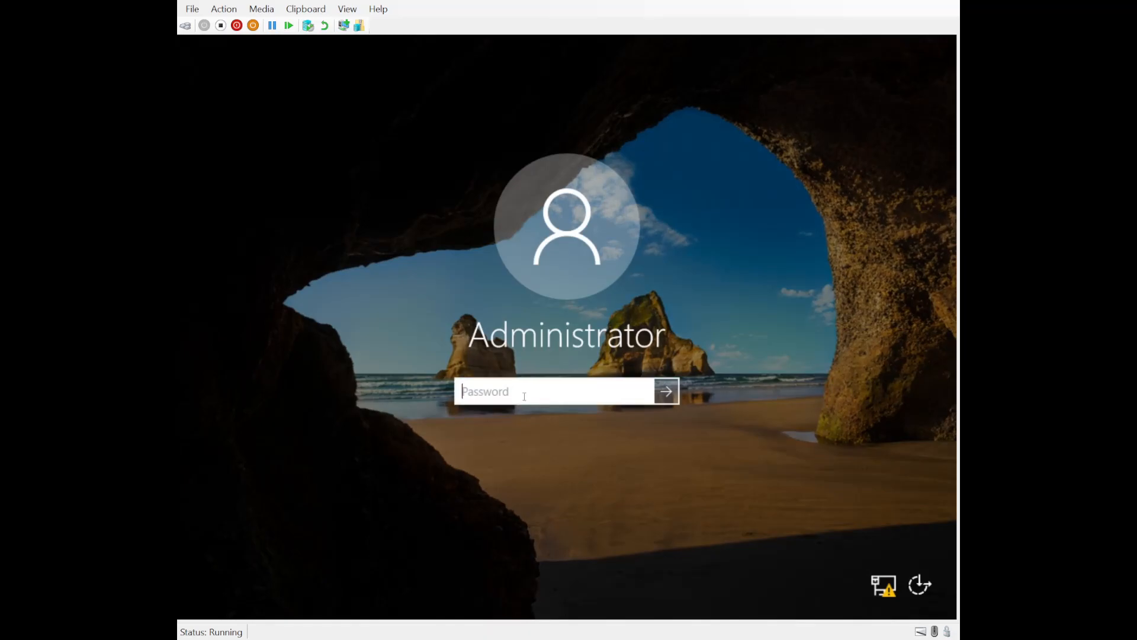
pyautogui.write('Password1!')
pyautogui.press('Return')
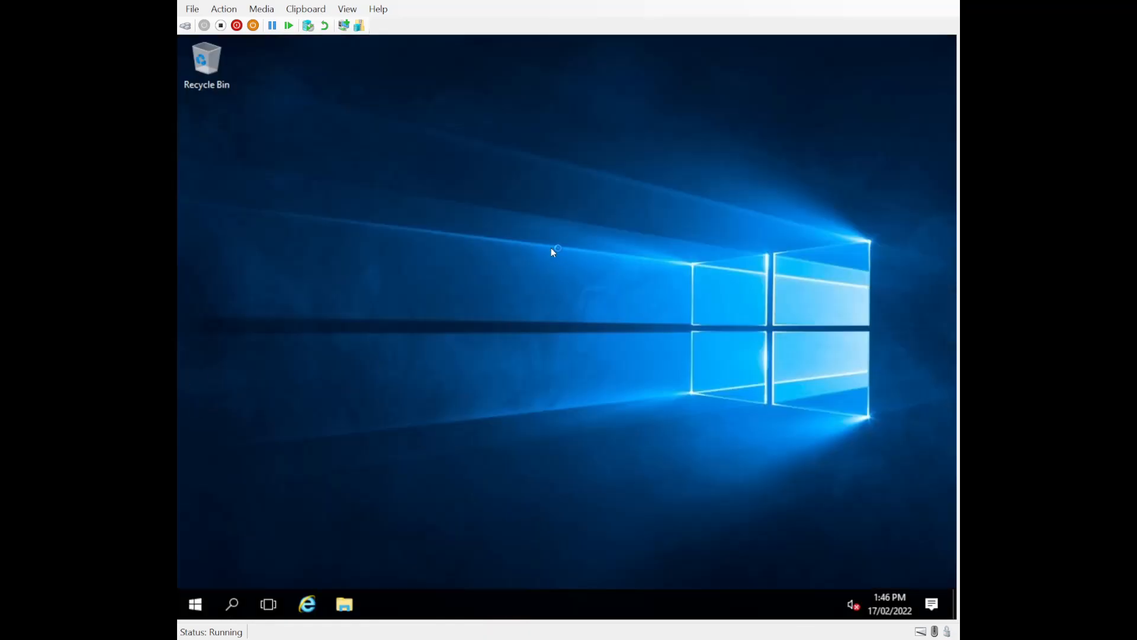
# Step: Check in the System window that the computer name is DC1
pyautogui.rightClick(199, 610)
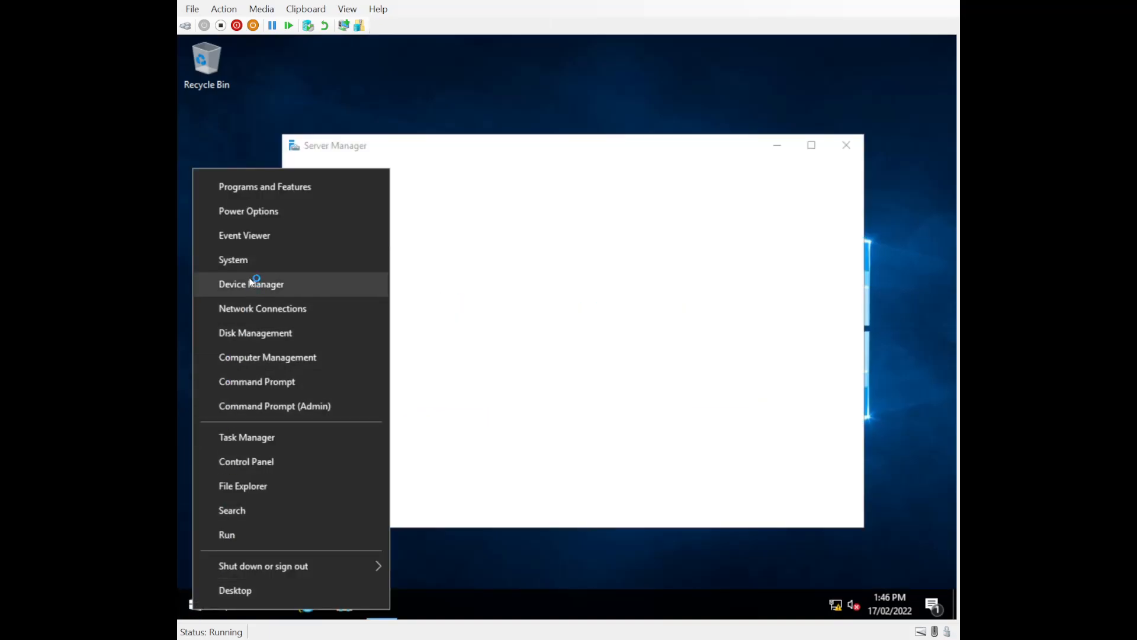
pyautogui.click(250, 260)
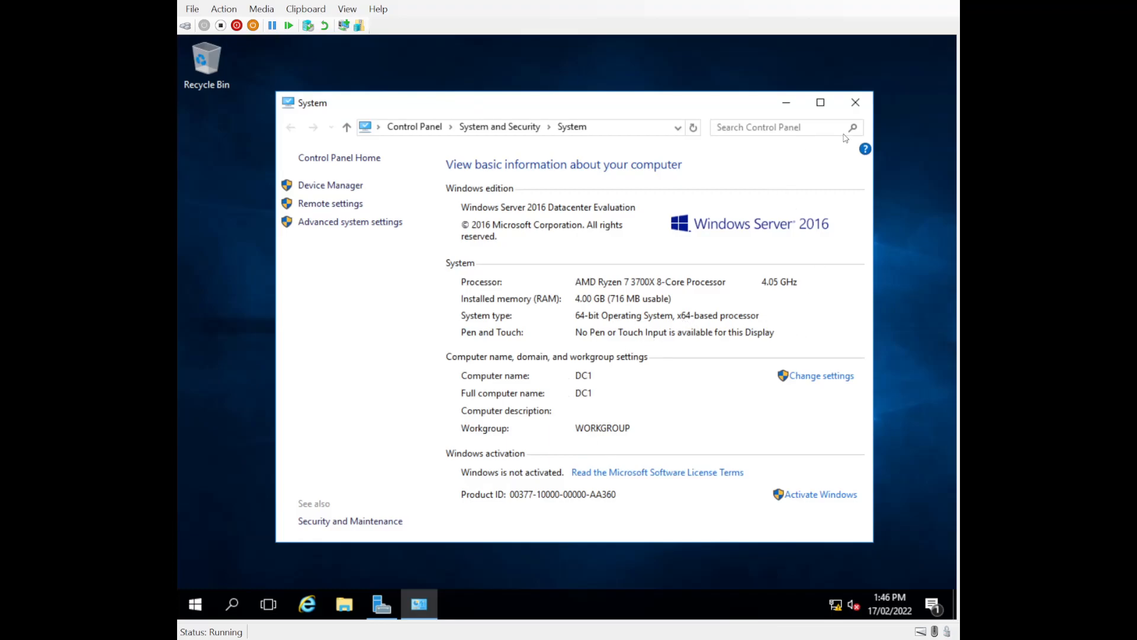
pyautogui.click(851, 109)
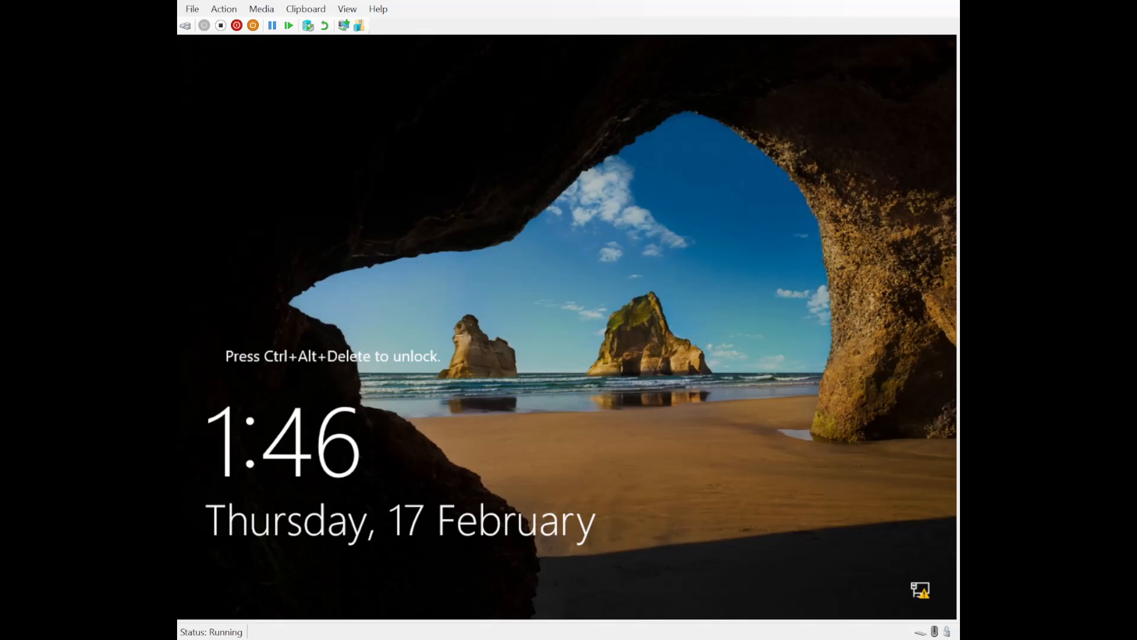
# Step: Sign in as Administrator on the next server VM and view its System details, confirming DC2
pyautogui.click(185, 25)
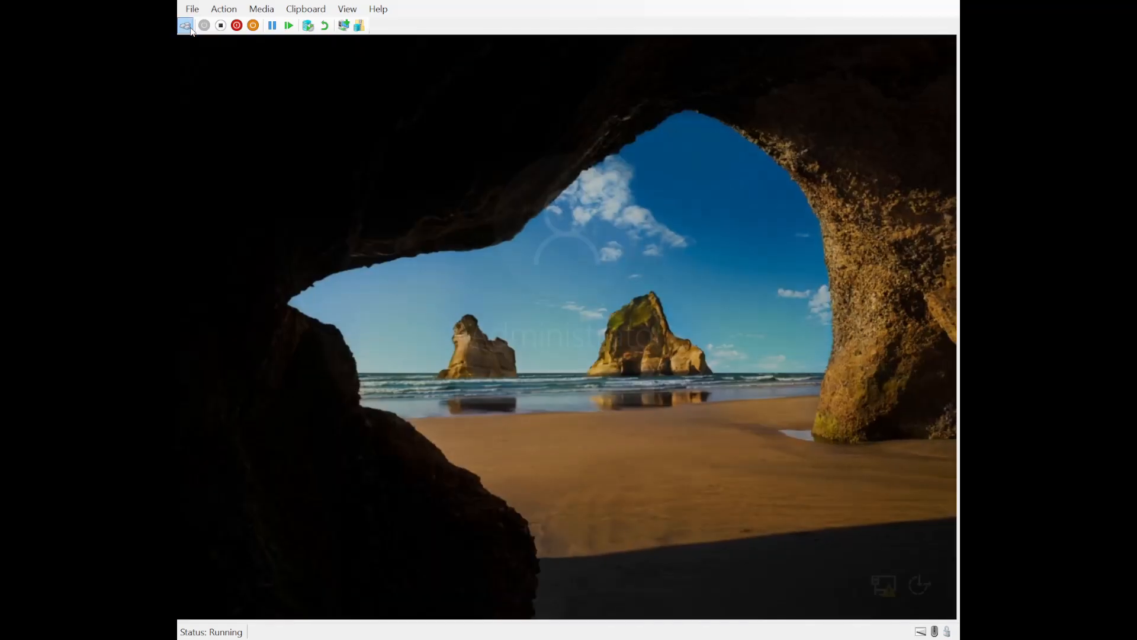
pyautogui.write('••••••••••')
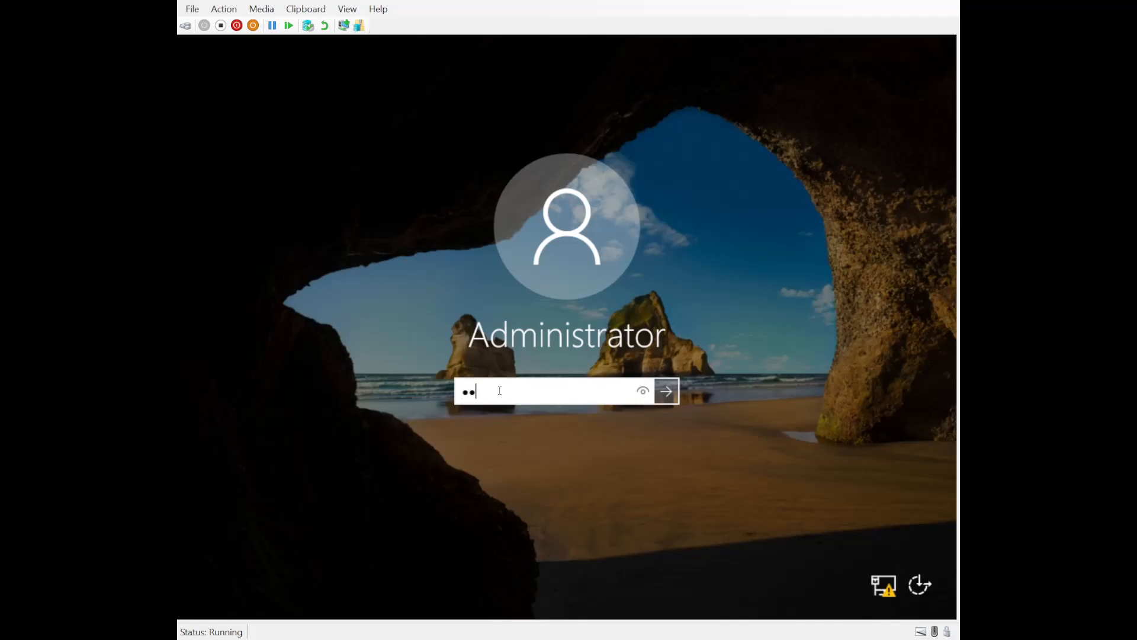
pyautogui.press('Return')
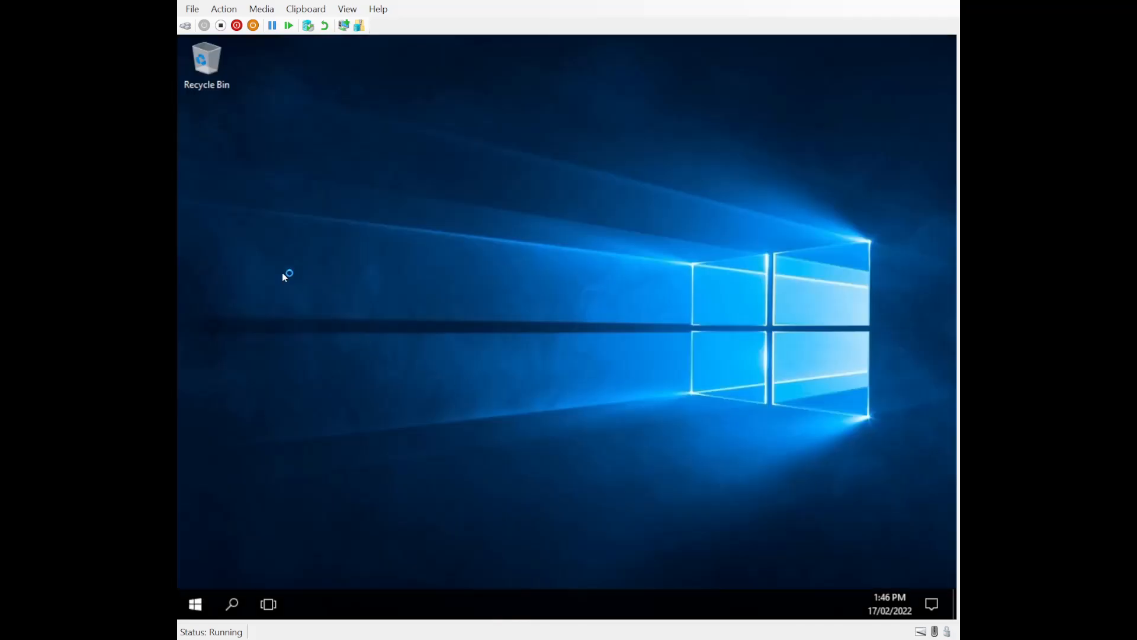
pyautogui.rightClick(201, 612)
pyautogui.click(248, 255)
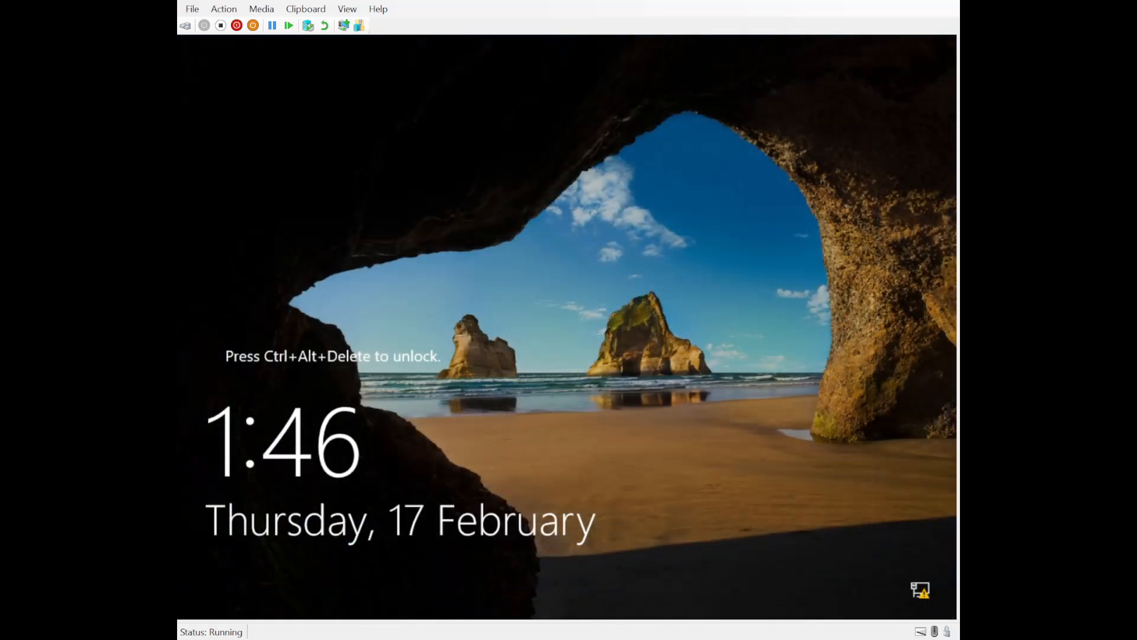
# Step: Sign in to the next server VM and verify in System that its name is FS1
pyautogui.click(186, 25)
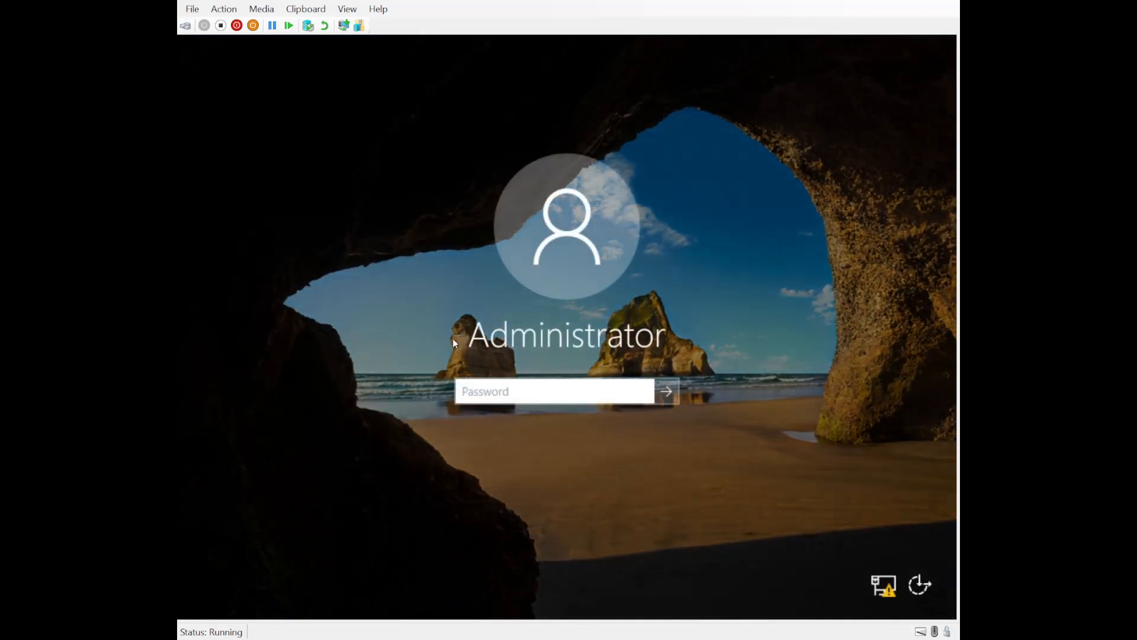
pyautogui.write('•••••••••••')
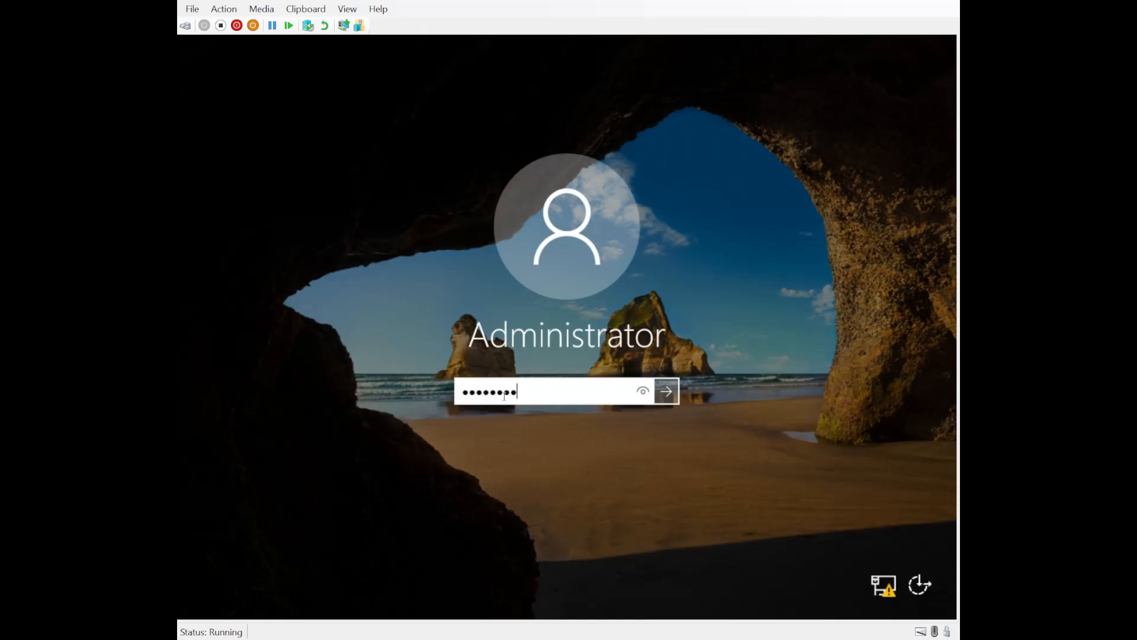
pyautogui.press('Return')
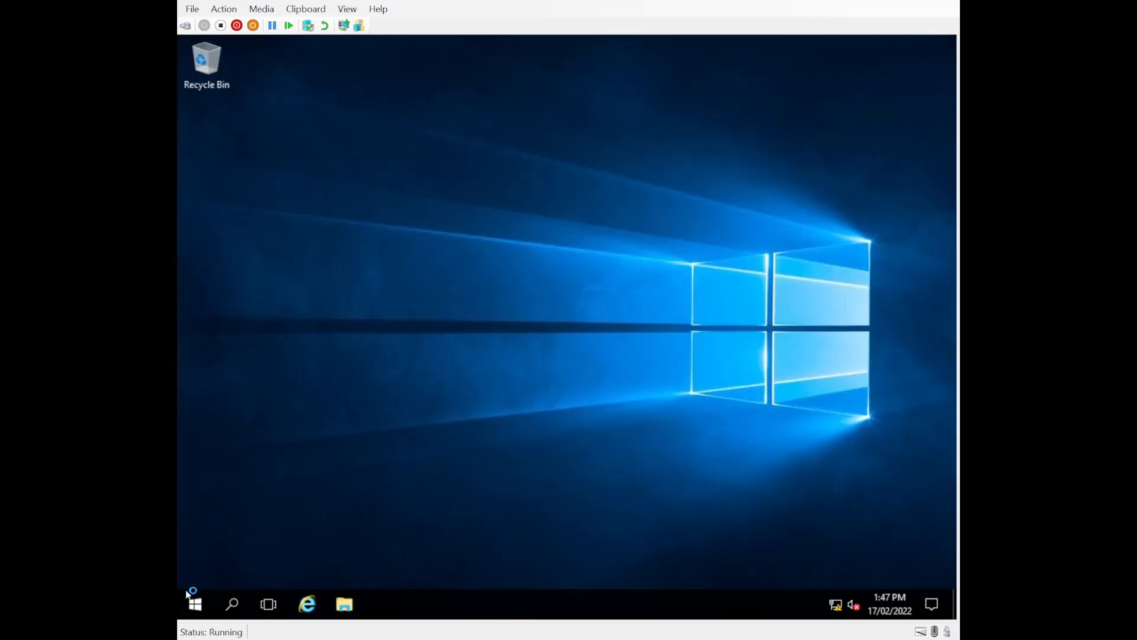
pyautogui.rightClick(194, 603)
pyautogui.click(235, 254)
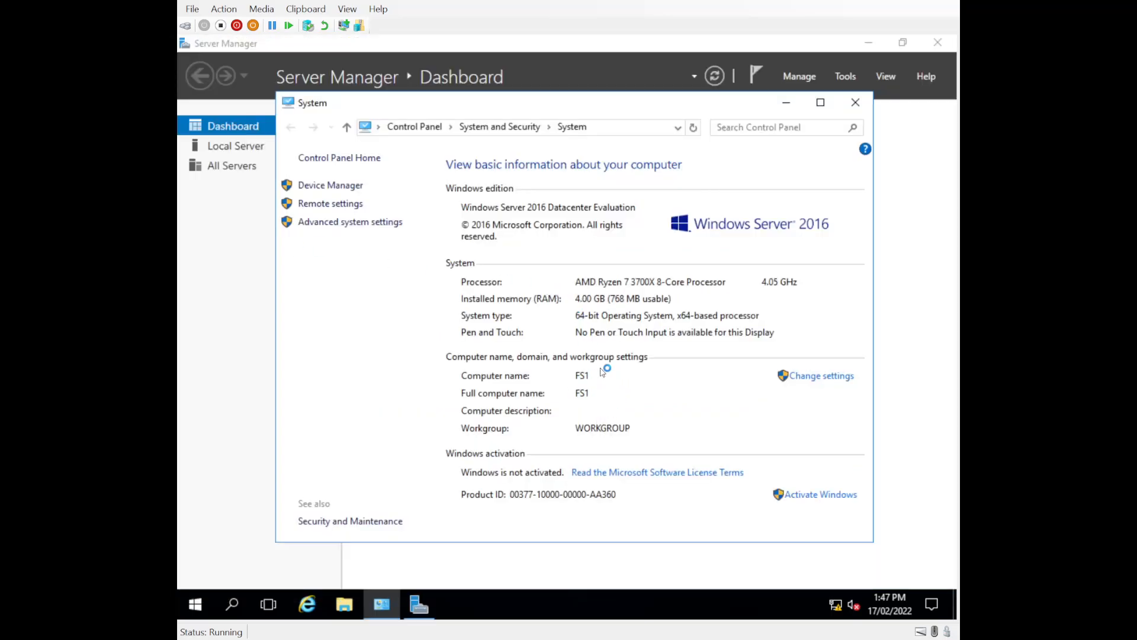
pyautogui.click(855, 103)
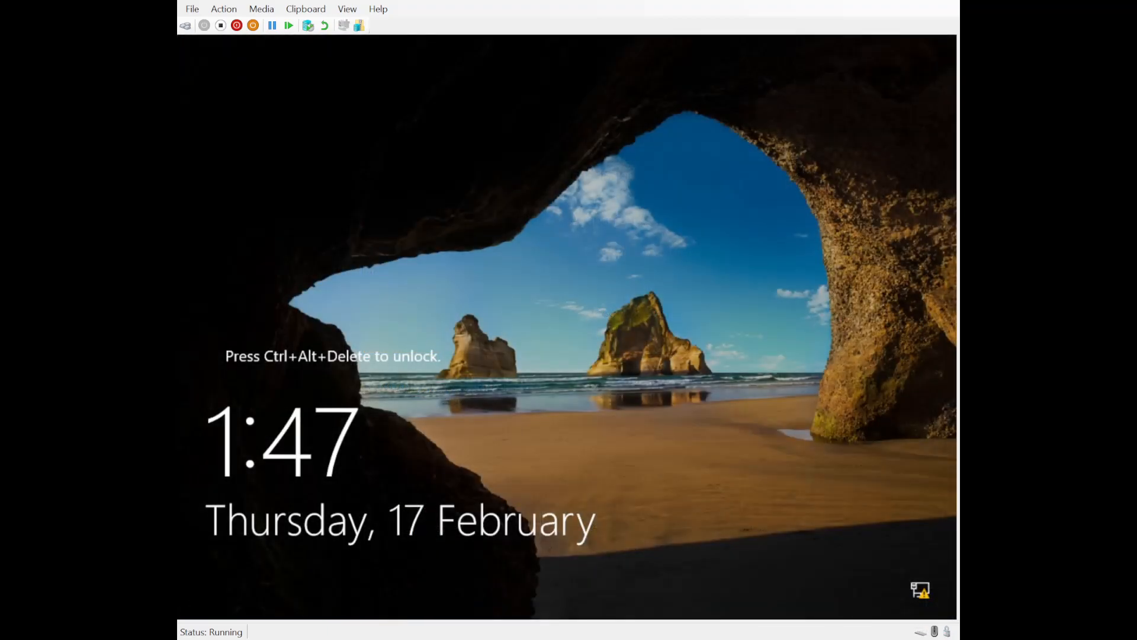
# Step: Verify the last server VM is named FS2, then review the DC and FS1 drawings in Whiteboard
pyautogui.click(185, 24)
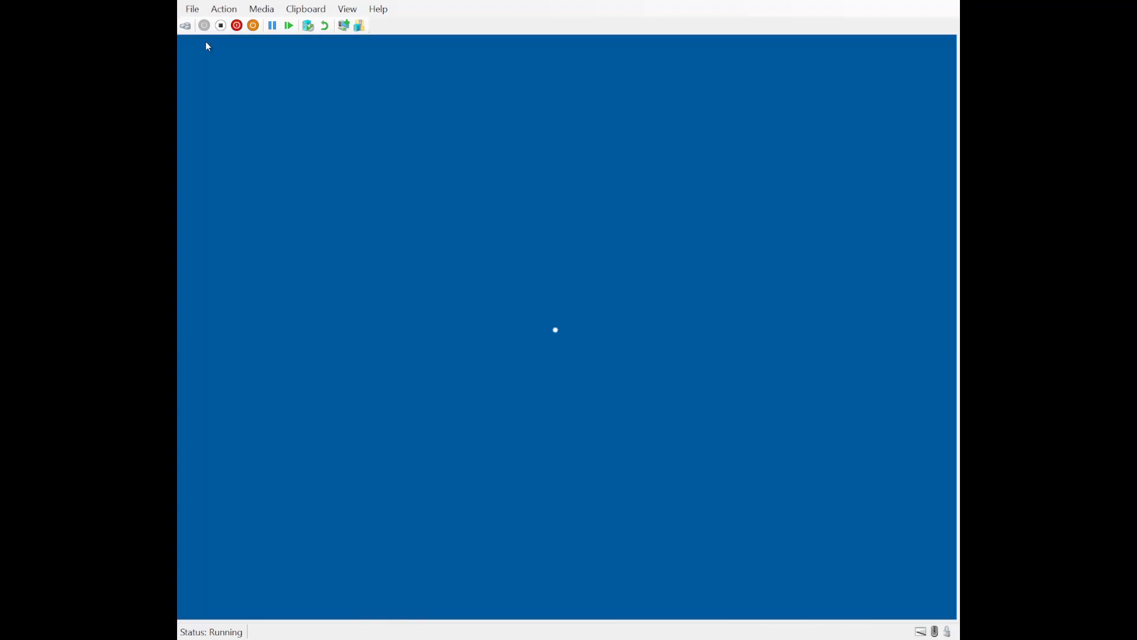
pyautogui.write('********')
pyautogui.press('Return')
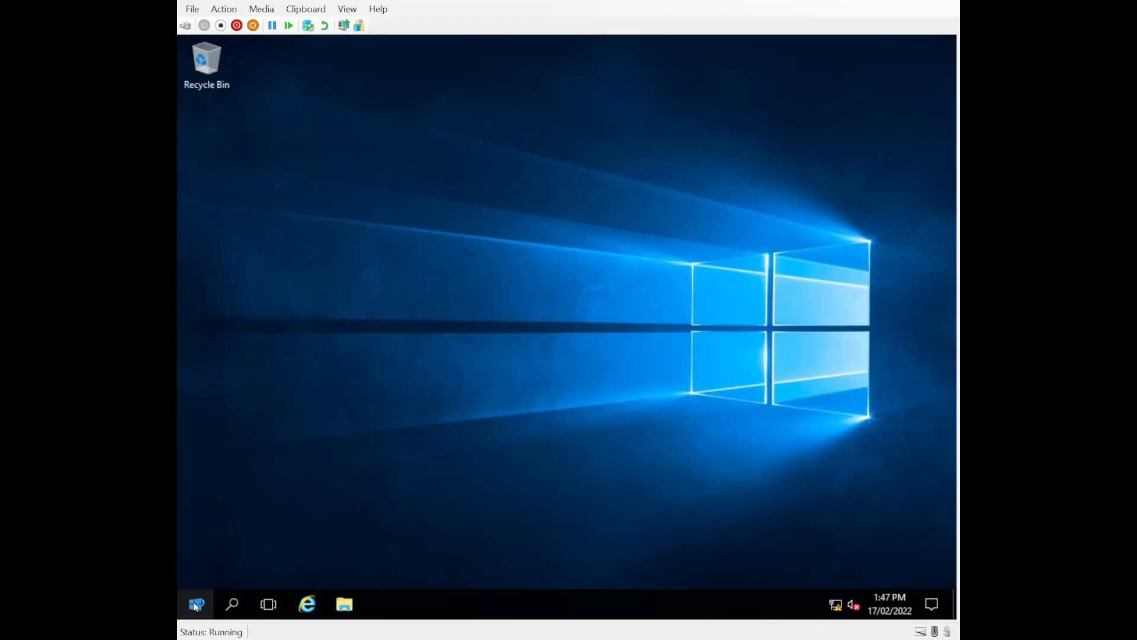
pyautogui.rightClick(194, 605)
pyautogui.click(243, 254)
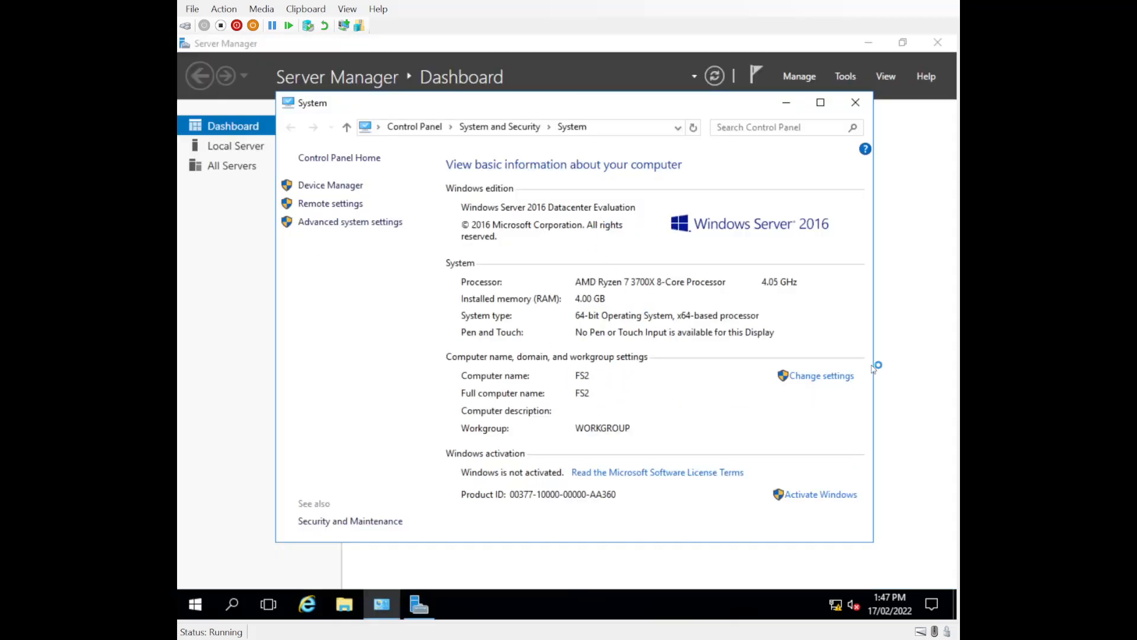
pyautogui.click(855, 101)
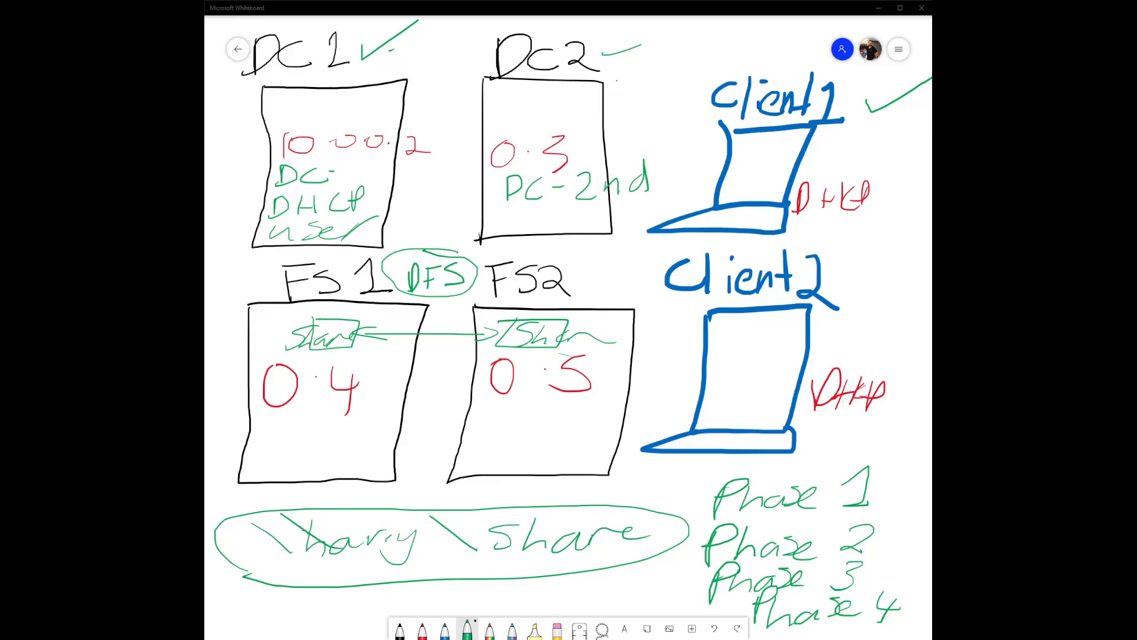
pyautogui.click(261, 122)
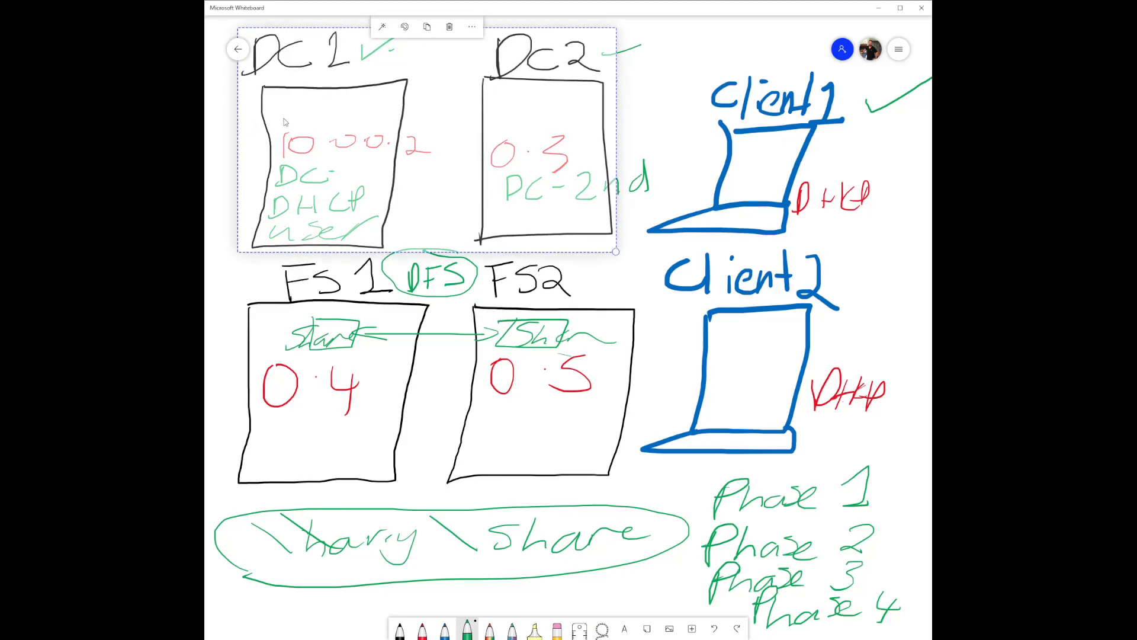
pyautogui.click(286, 271)
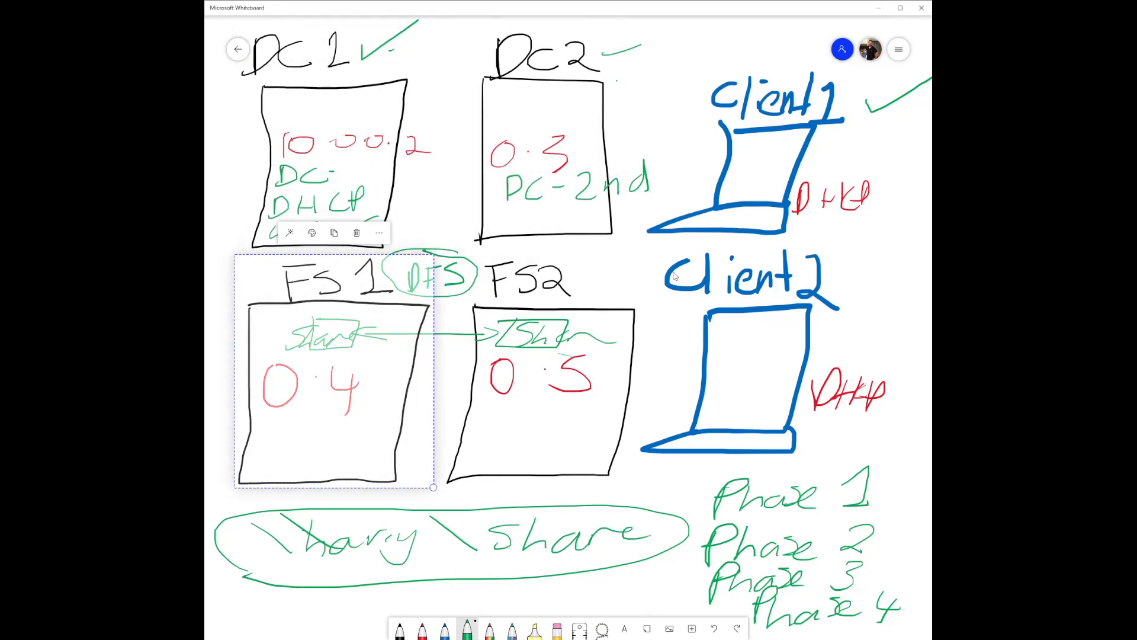